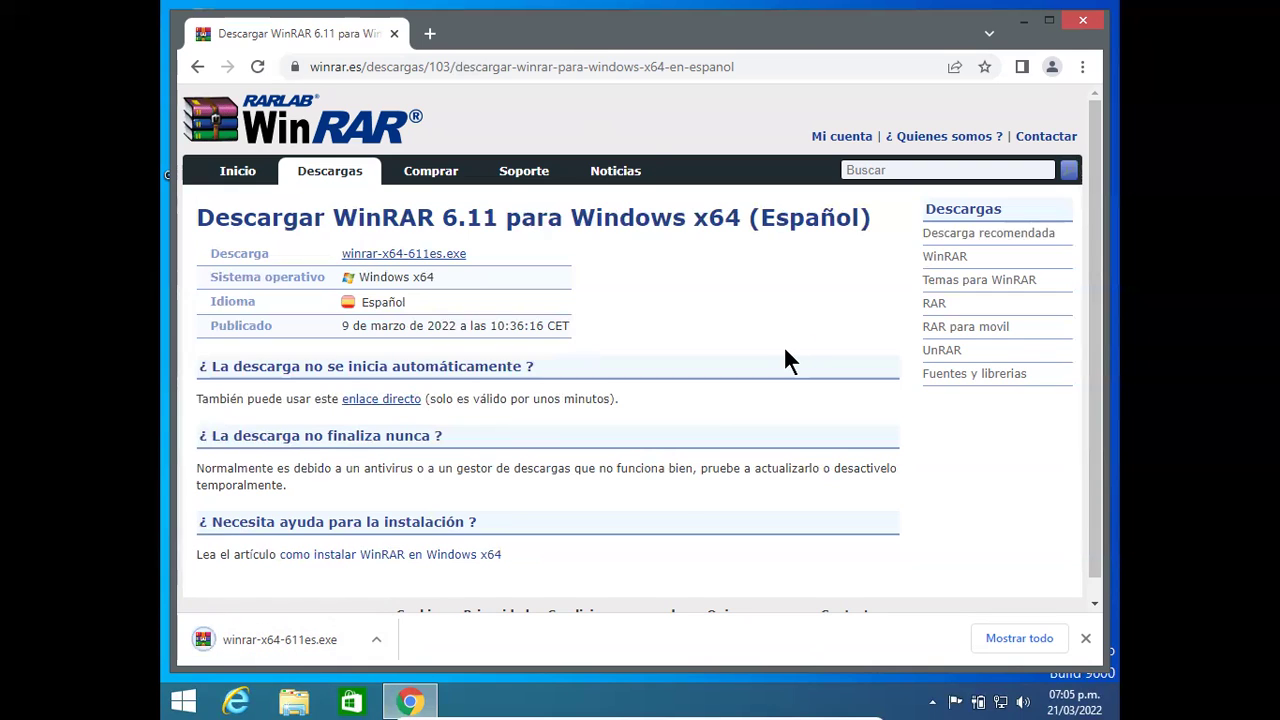
# Step: Install WinRAR 6.11 from winrar-x64-611es.exe with default associations, then close its Start Menu folder
pyautogui.click(313, 638)
pyautogui.click(736, 386)
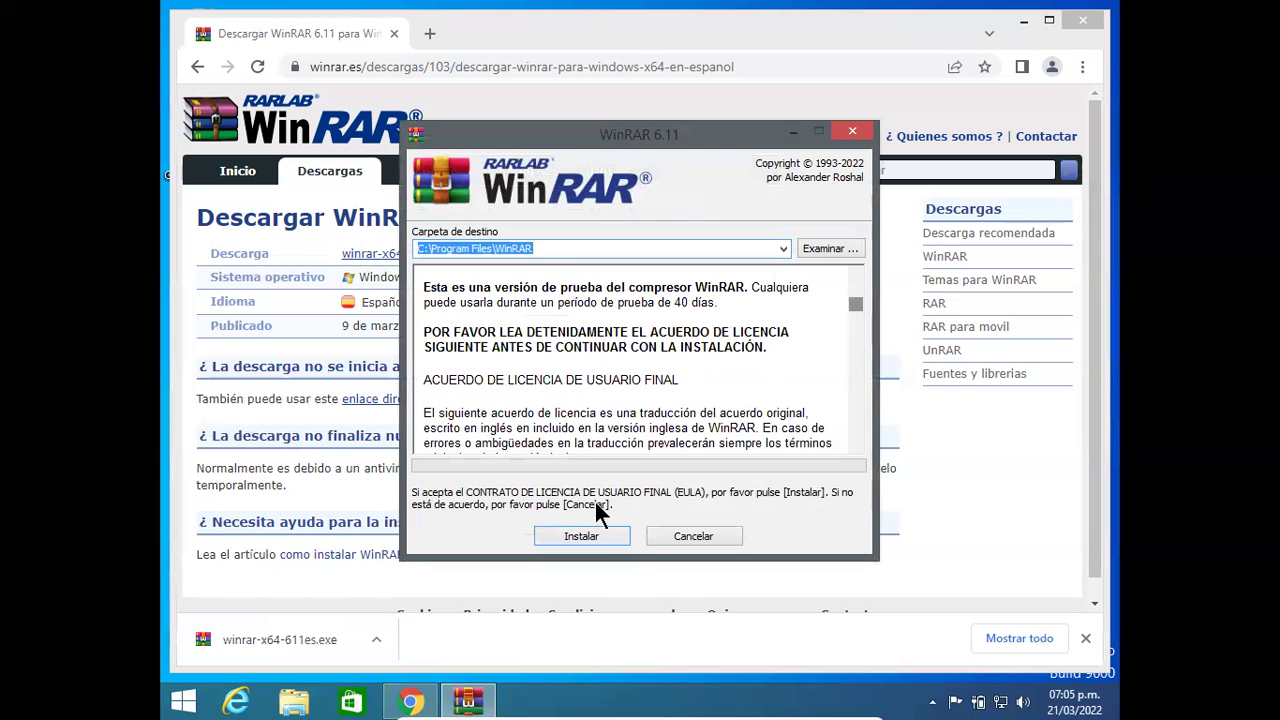
pyautogui.click(567, 539)
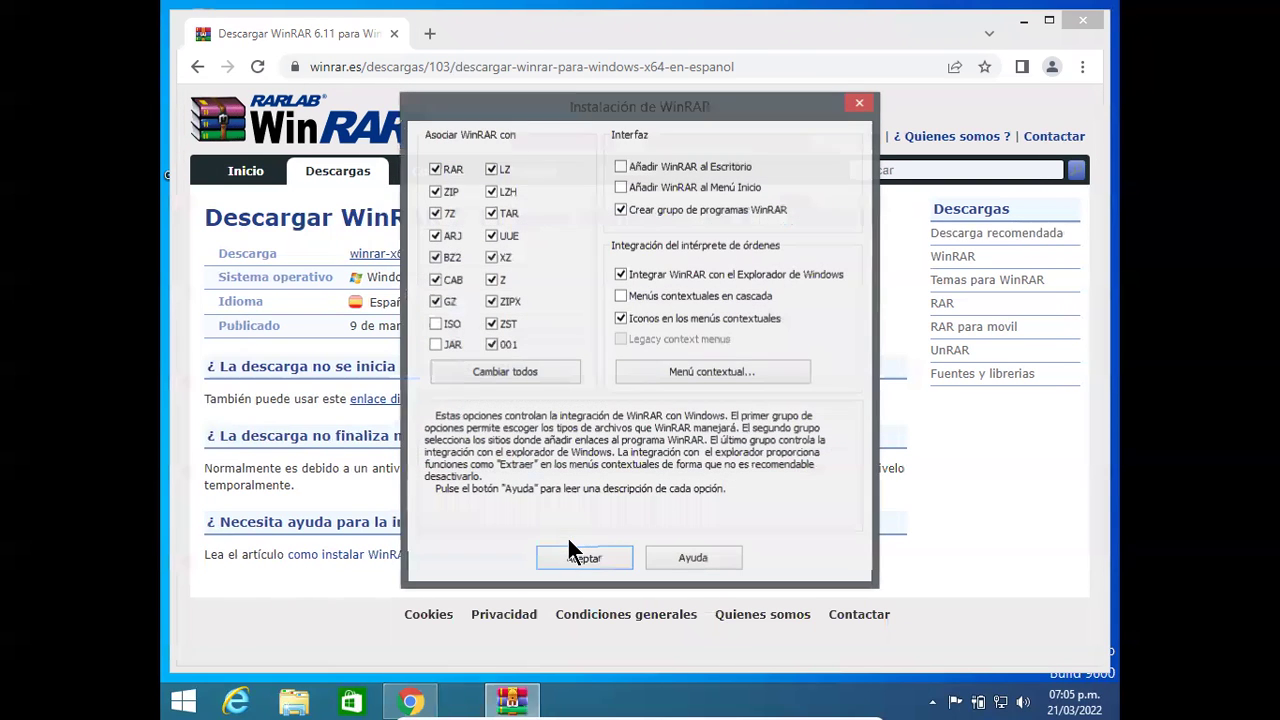
pyautogui.click(582, 560)
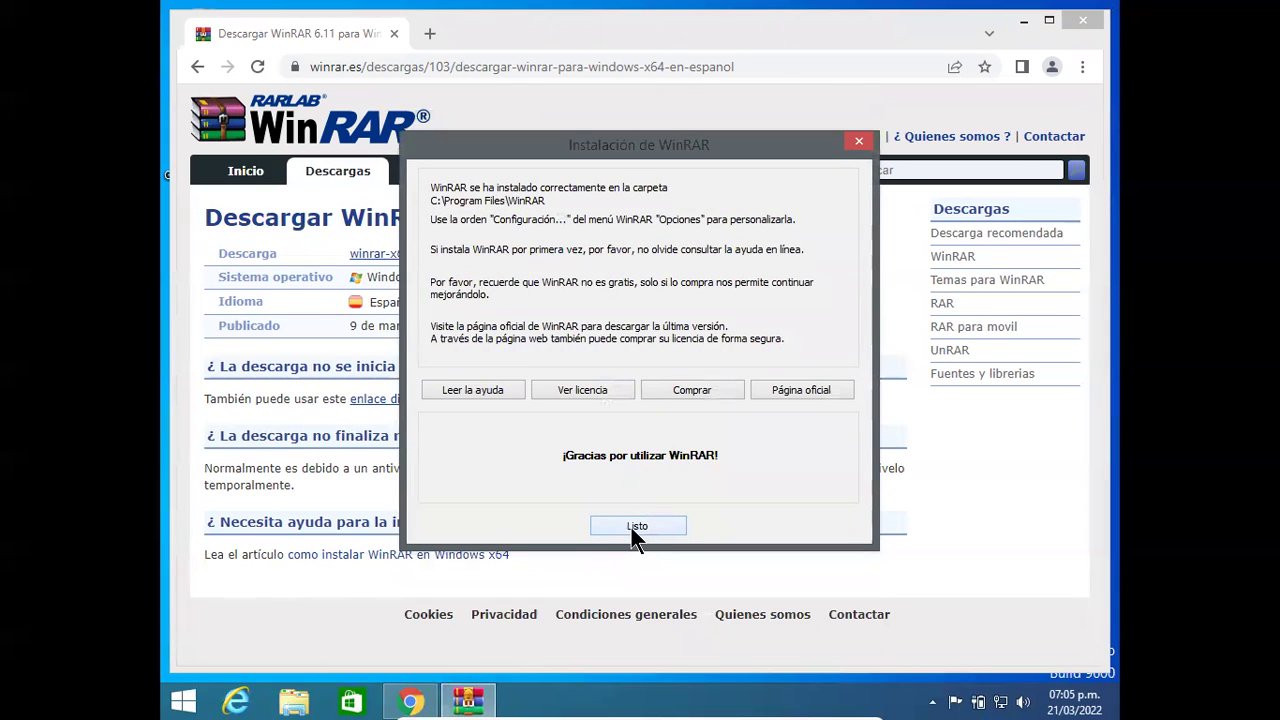
pyautogui.click(632, 526)
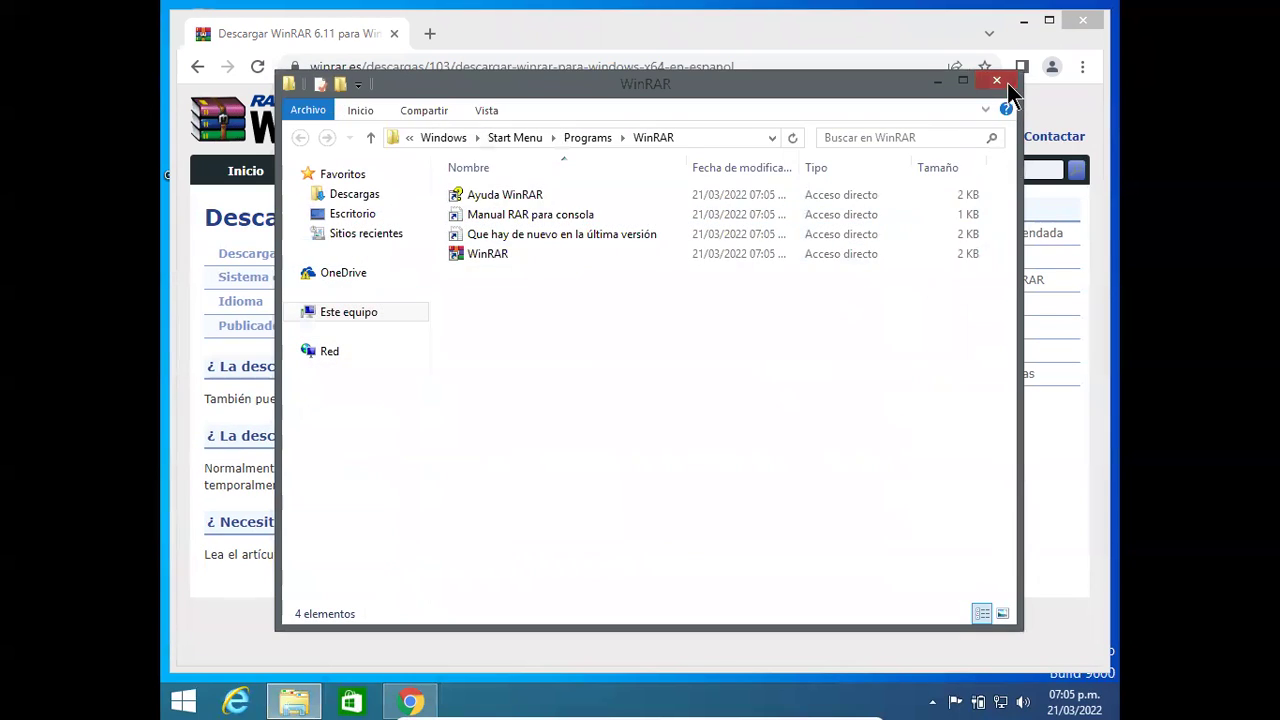
pyautogui.click(1000, 82)
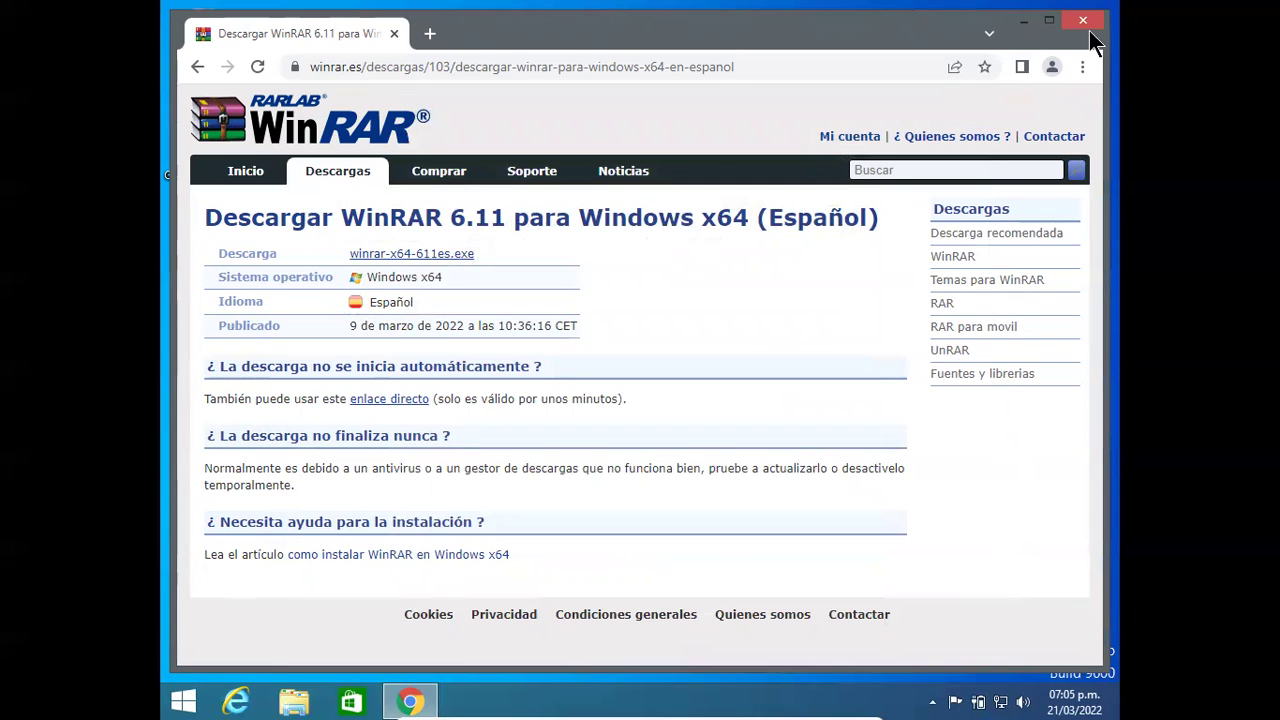
# Step: Close Chrome and browse CD drive F: NEW_VOLUME_2783 with a widened Nombre column, window moved right
pyautogui.click(1087, 26)
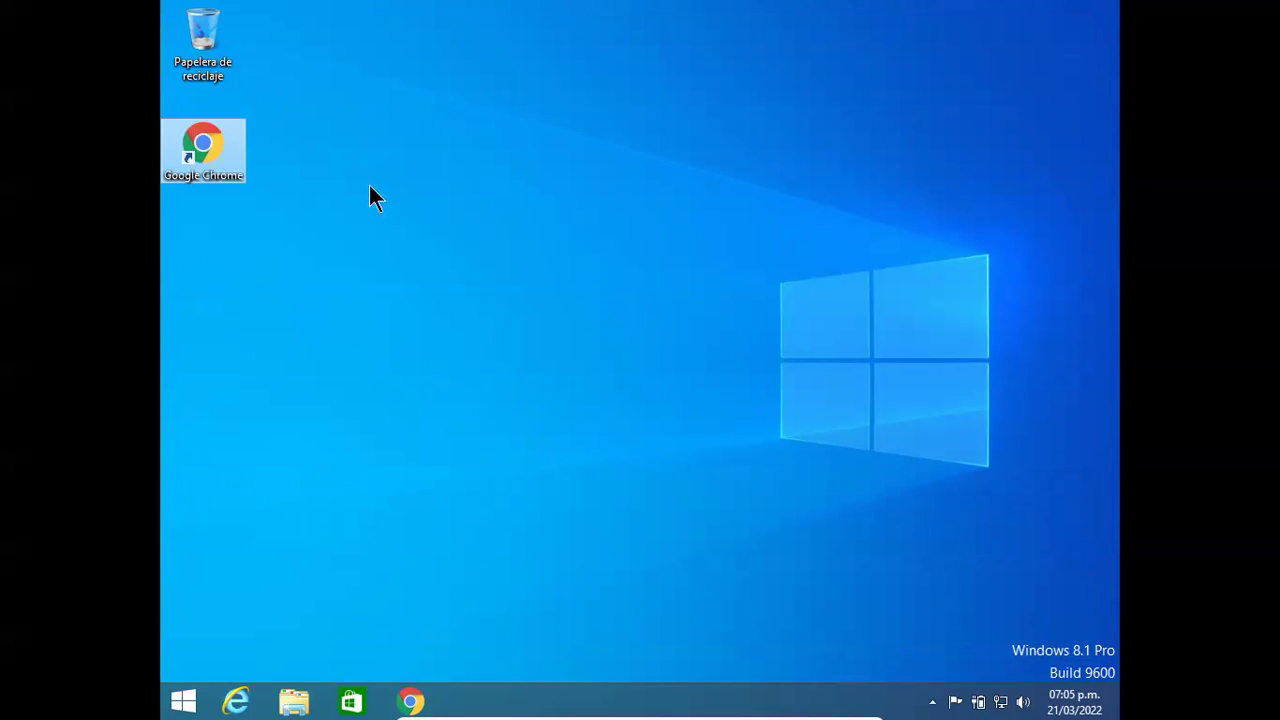
pyautogui.click(294, 701)
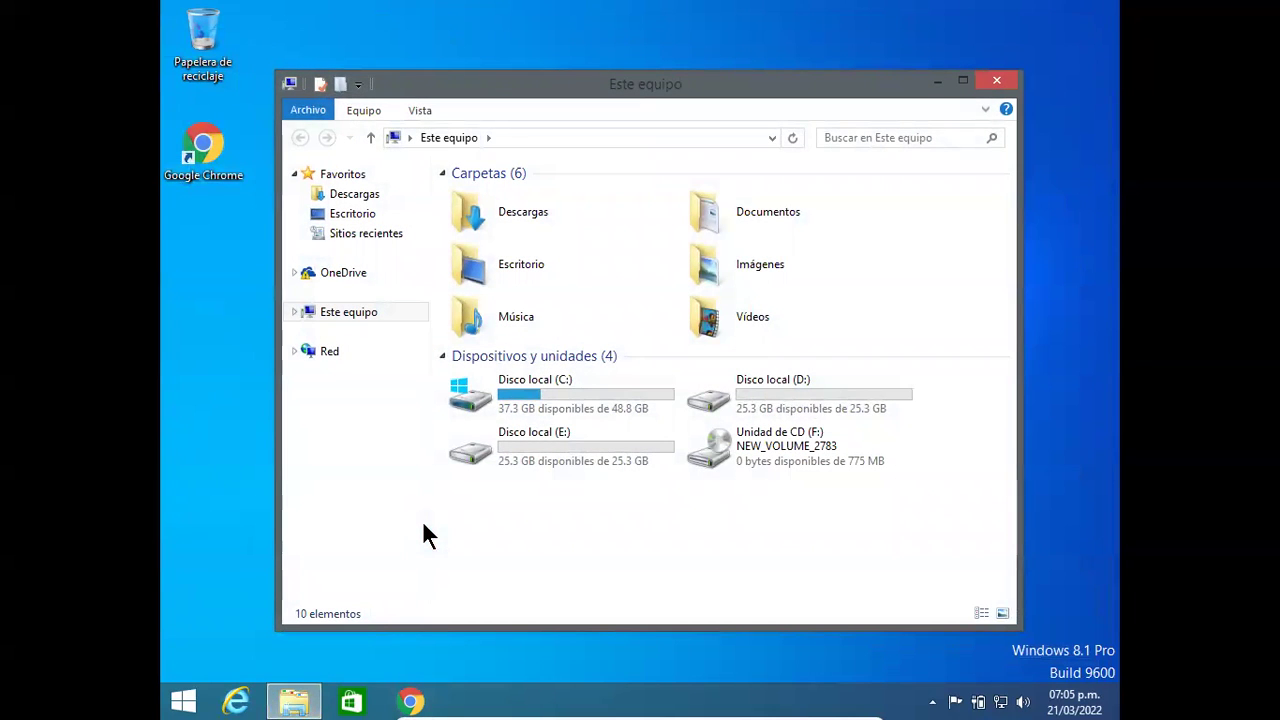
pyautogui.doubleClick(768, 450)
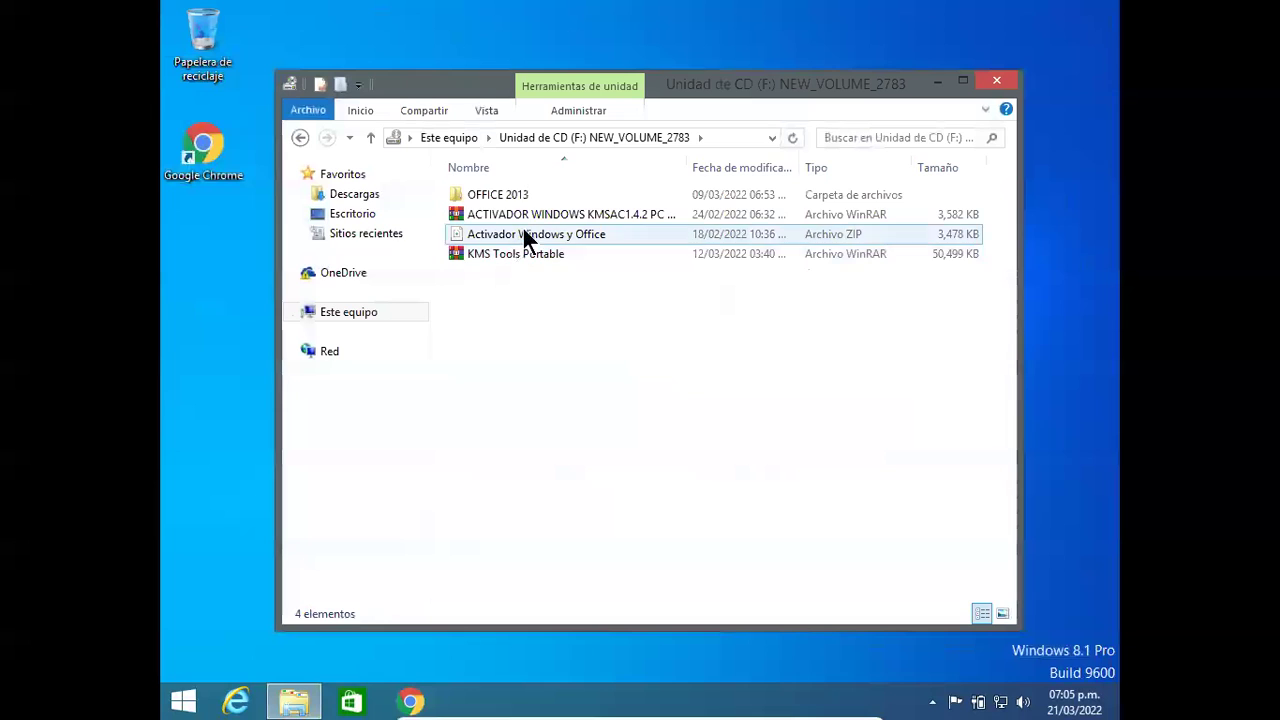
pyautogui.moveTo(687, 163); pyautogui.dragTo(836, 167)
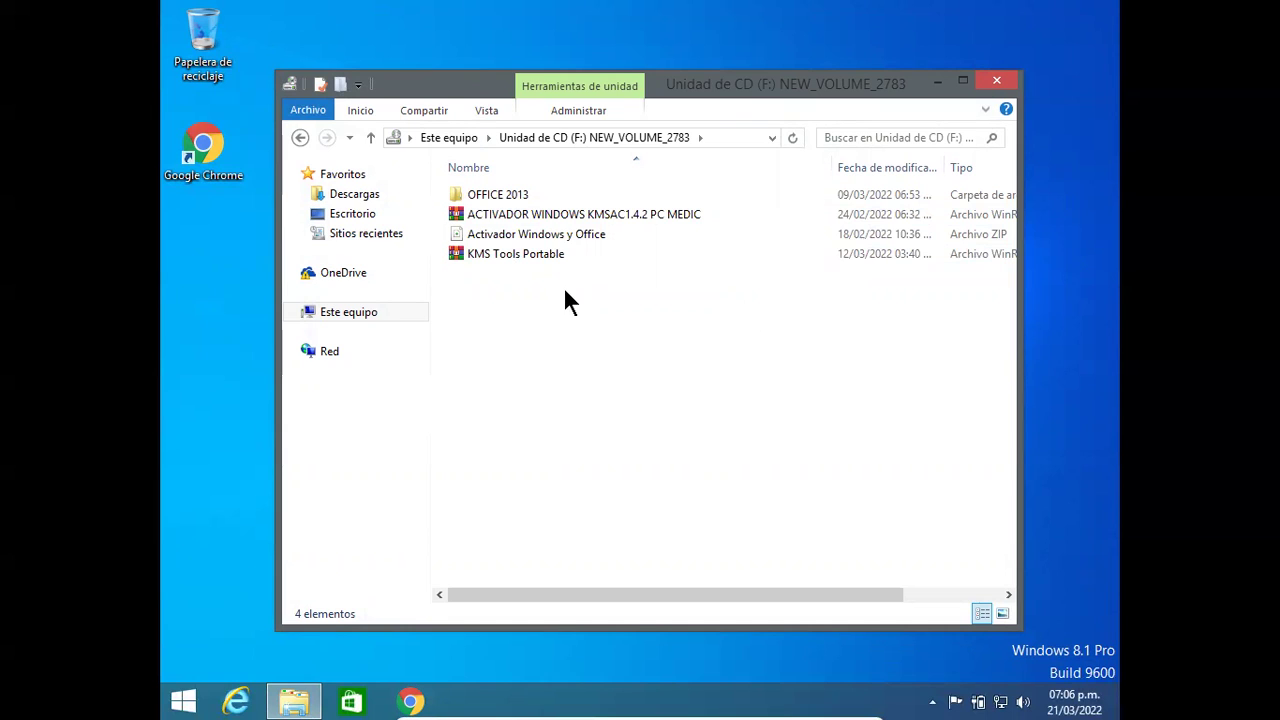
pyautogui.click(545, 236)
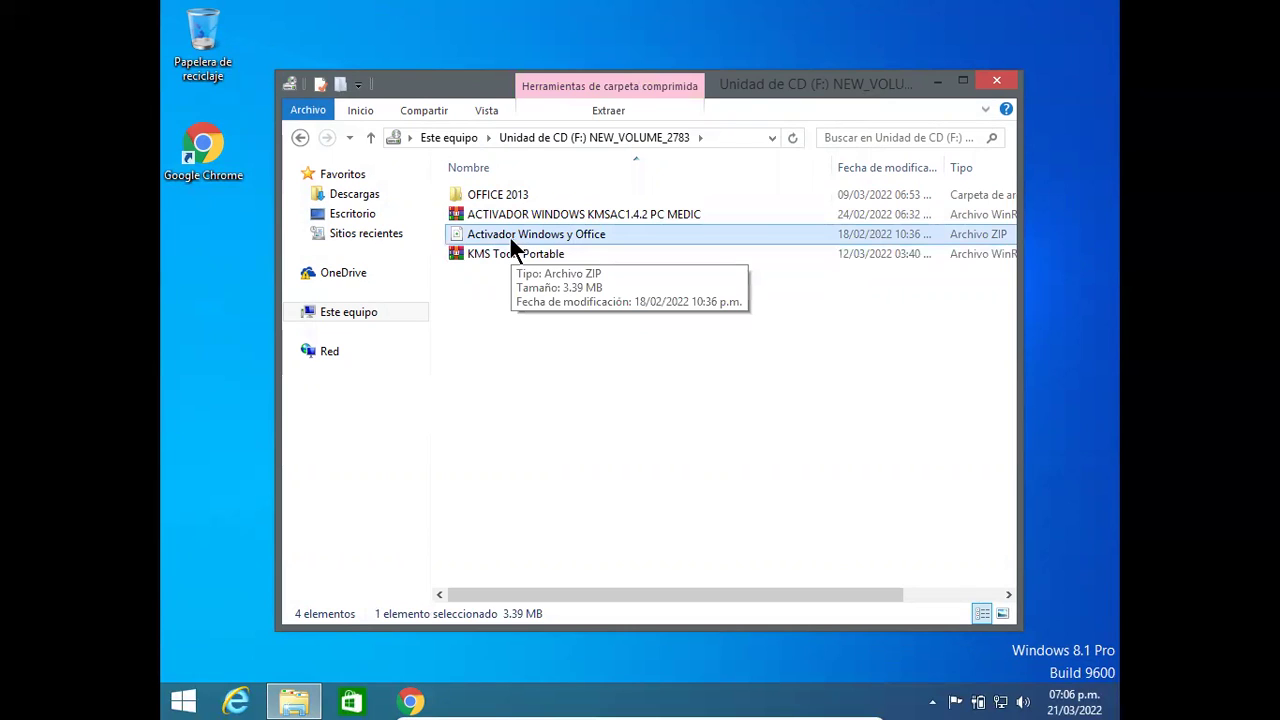
pyautogui.moveTo(457, 112); pyautogui.dragTo(659, 126)
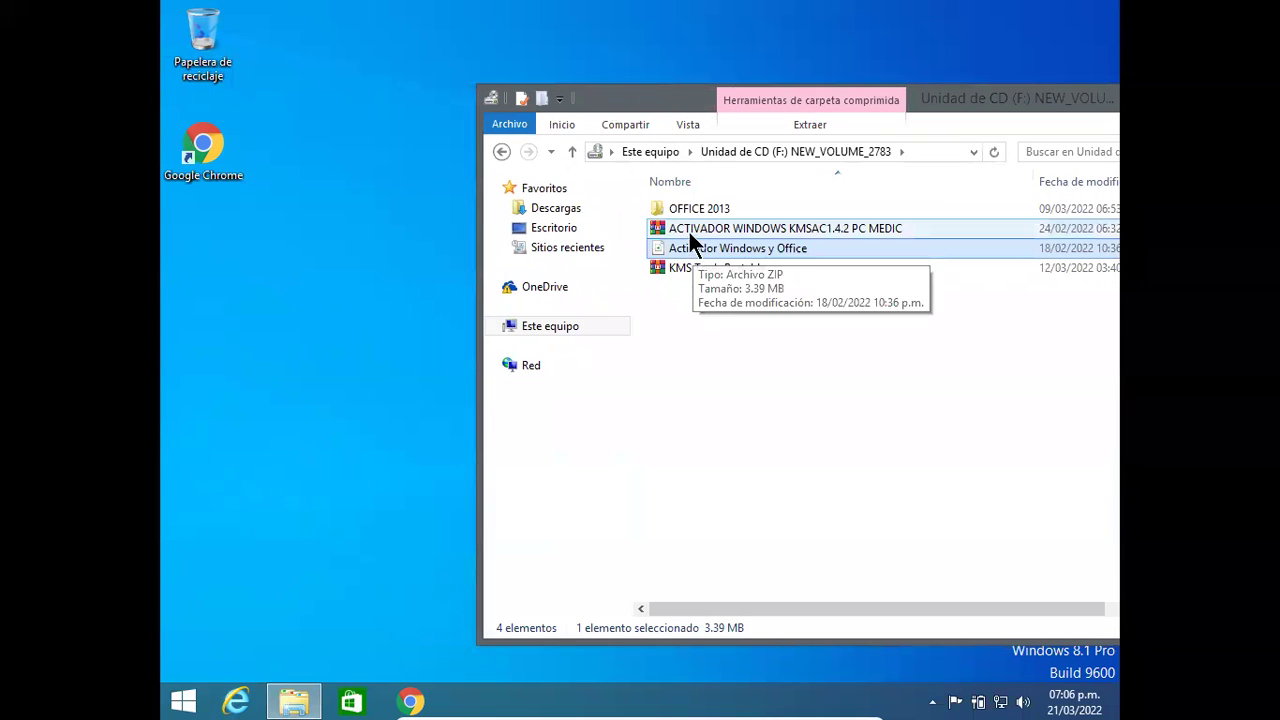
# Step: Copy the KMSAC activator .rar to the desktop and extract it into its own folder
pyautogui.moveTo(688, 227); pyautogui.dragTo(390, 272)
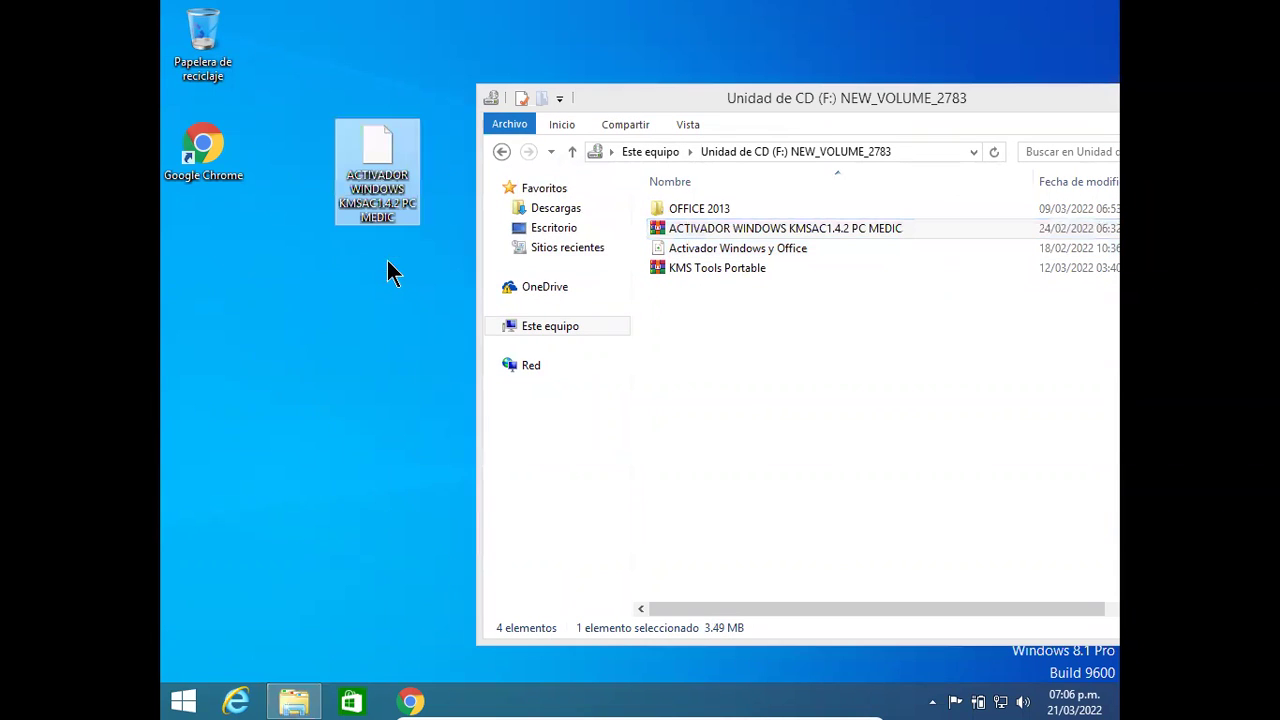
pyautogui.rightClick(377, 145)
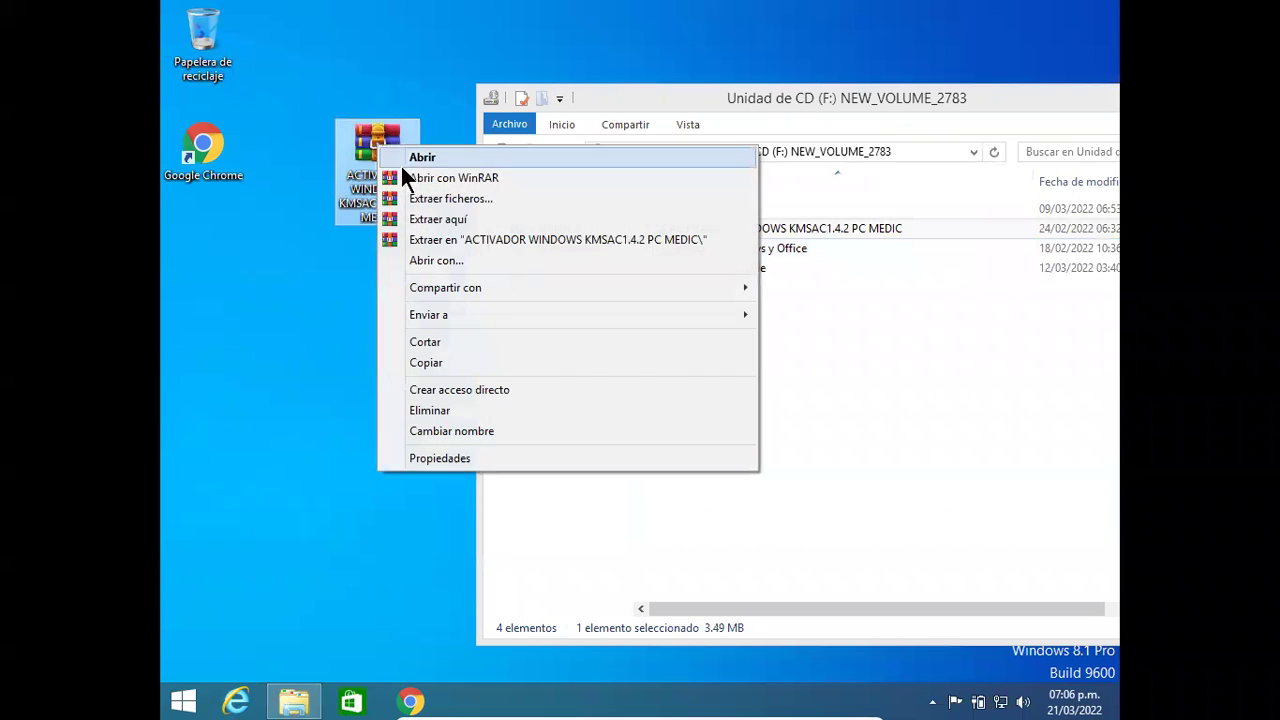
pyautogui.click(465, 240)
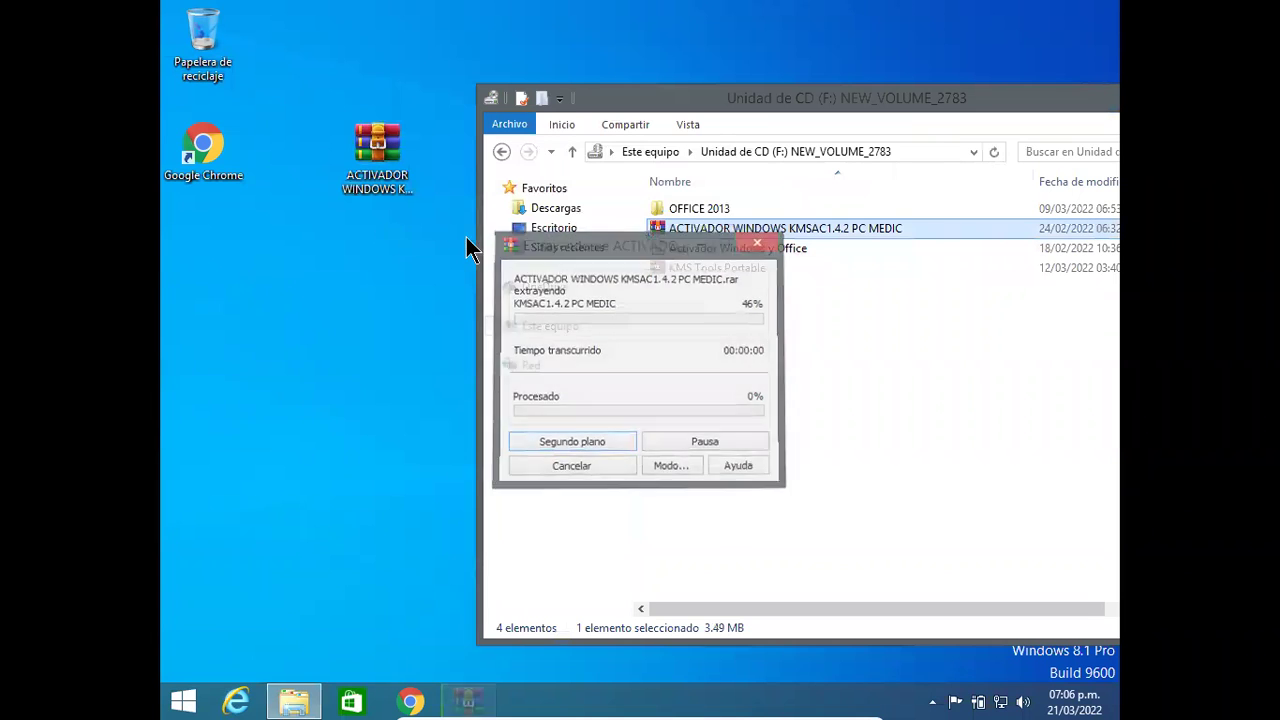
pyautogui.moveTo(697, 103); pyautogui.dragTo(561, 320)
pyautogui.rightClick(368, 149)
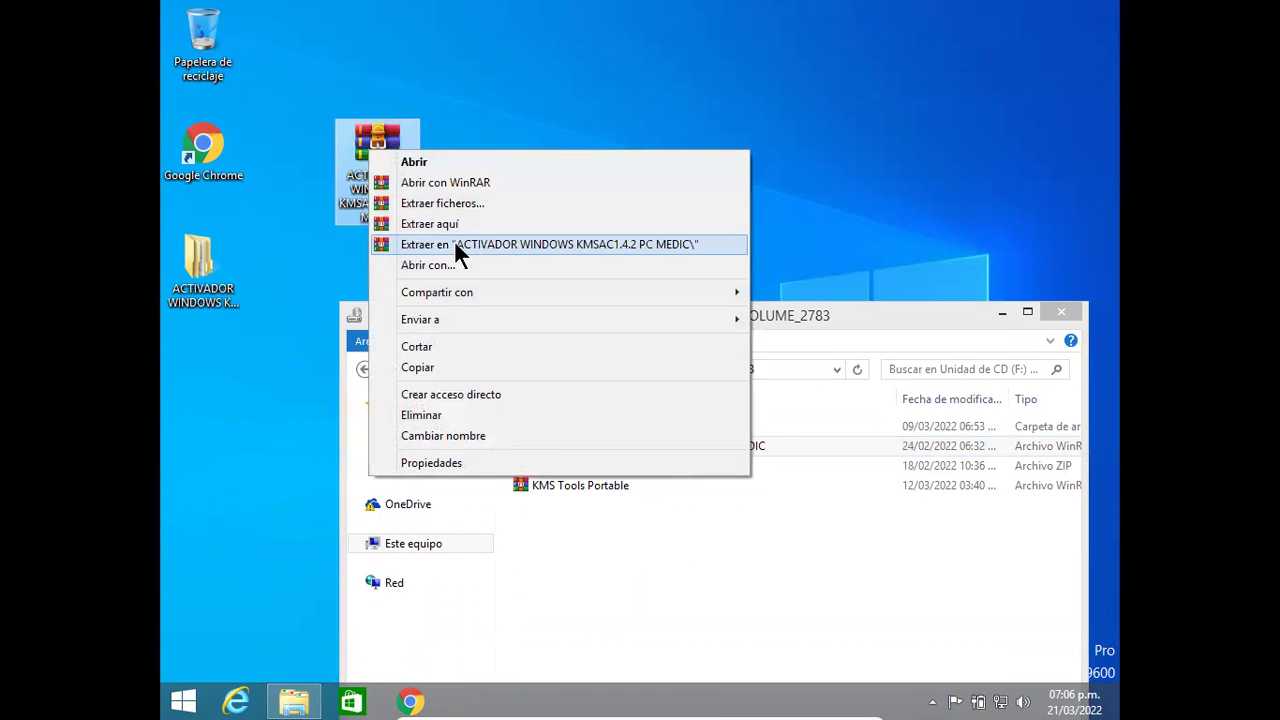
pyautogui.press('Return')
# Step: Open the KMSAC1.4.2 PC MEDIC folder and run KMSAuto Net as administrator
pyautogui.doubleClick(203, 278)
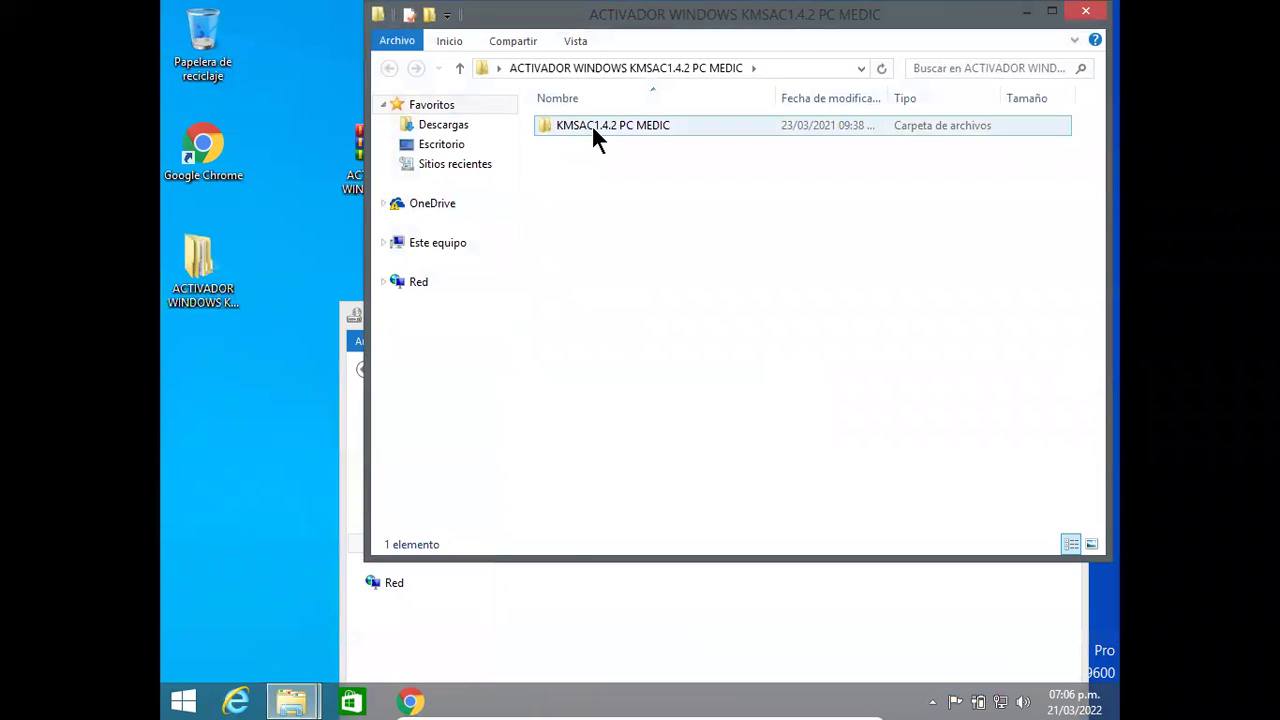
pyautogui.doubleClick(591, 124)
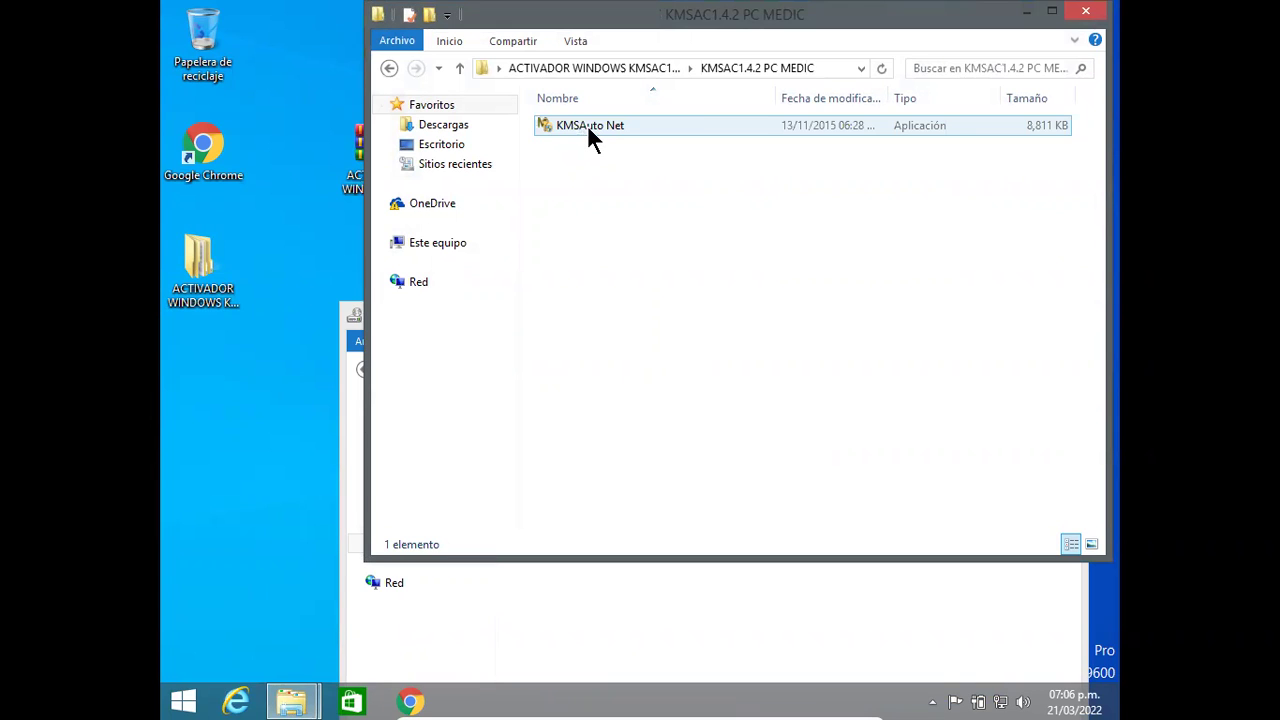
pyautogui.rightClick(587, 124)
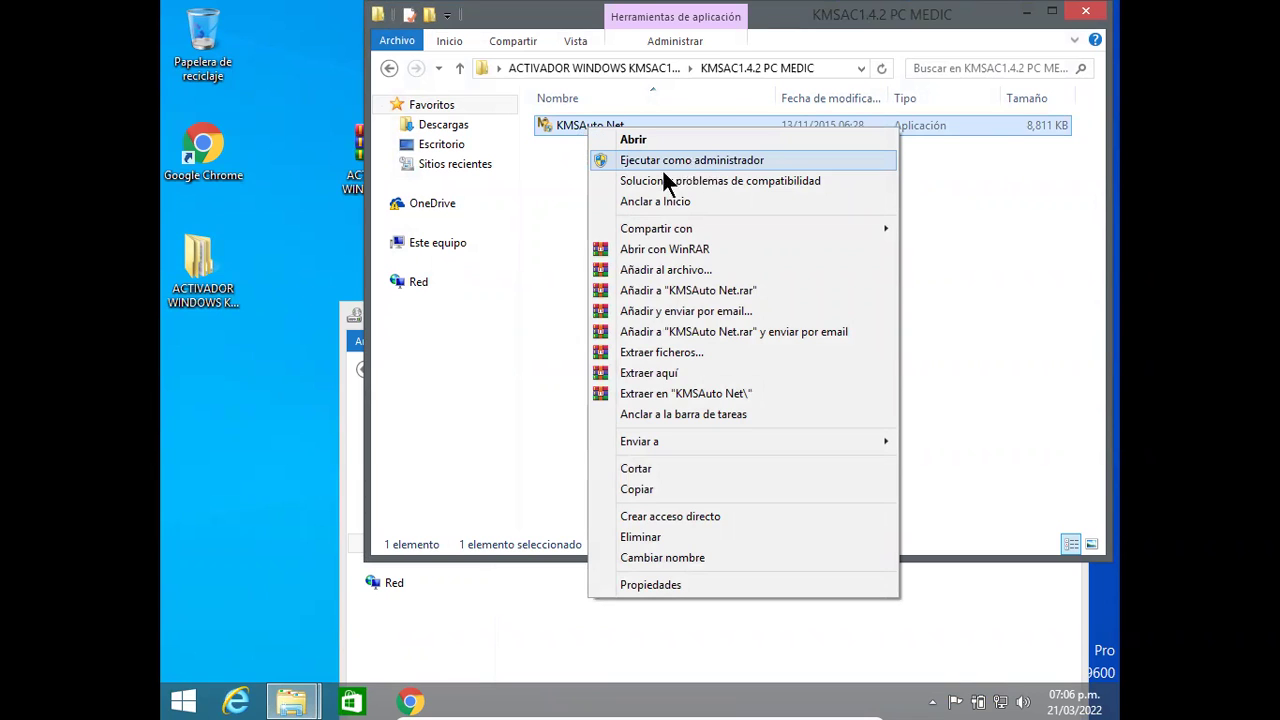
pyautogui.click(573, 121)
pyautogui.rightClick(572, 120)
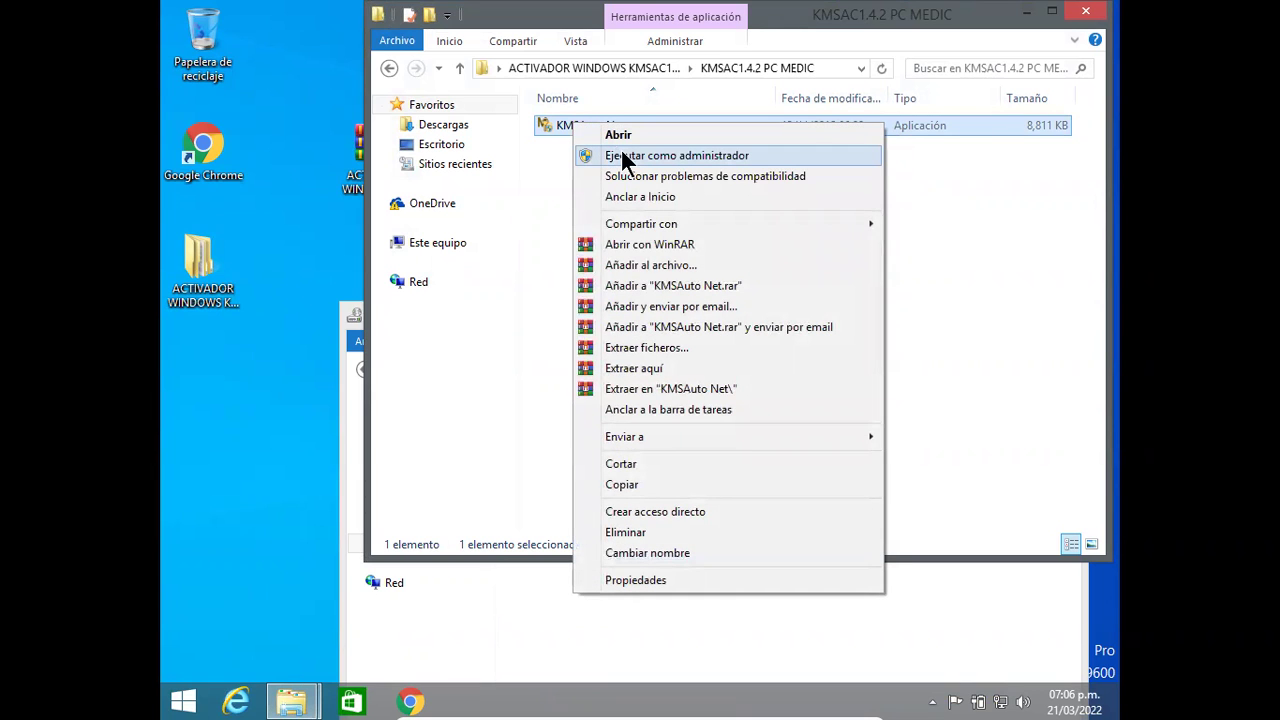
pyautogui.click(620, 152)
pyautogui.click(718, 386)
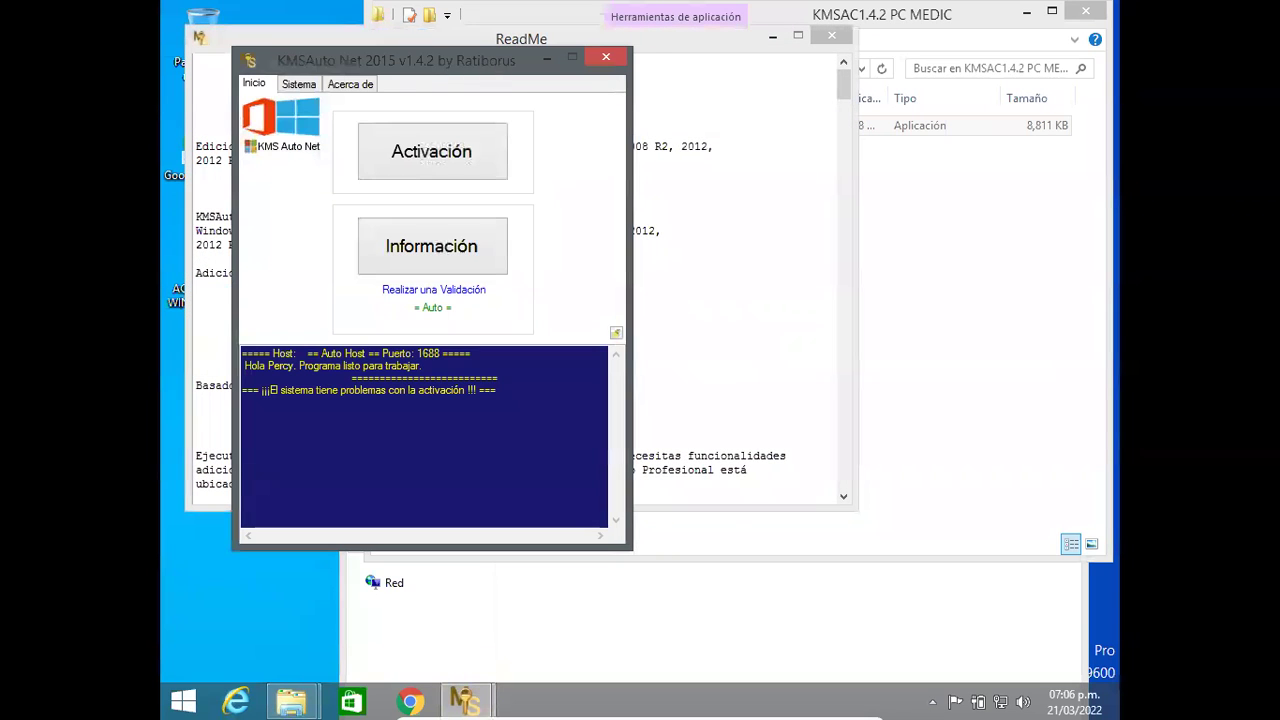
# Step: Close the ReadMe, minimize the folder window, and show KMSAuto's Activar Windows/Activar Office choices
pyautogui.moveTo(486, 60); pyautogui.dragTo(717, 121)
pyautogui.click(831, 35)
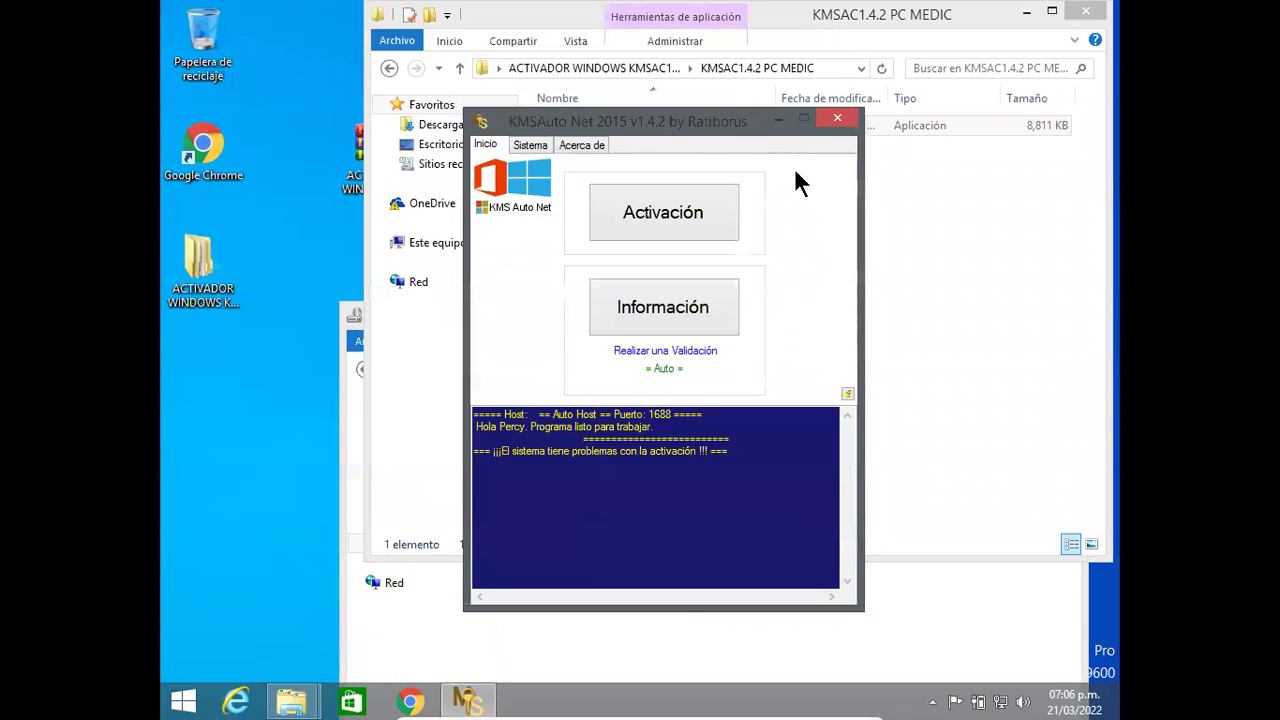
pyautogui.click(1027, 13)
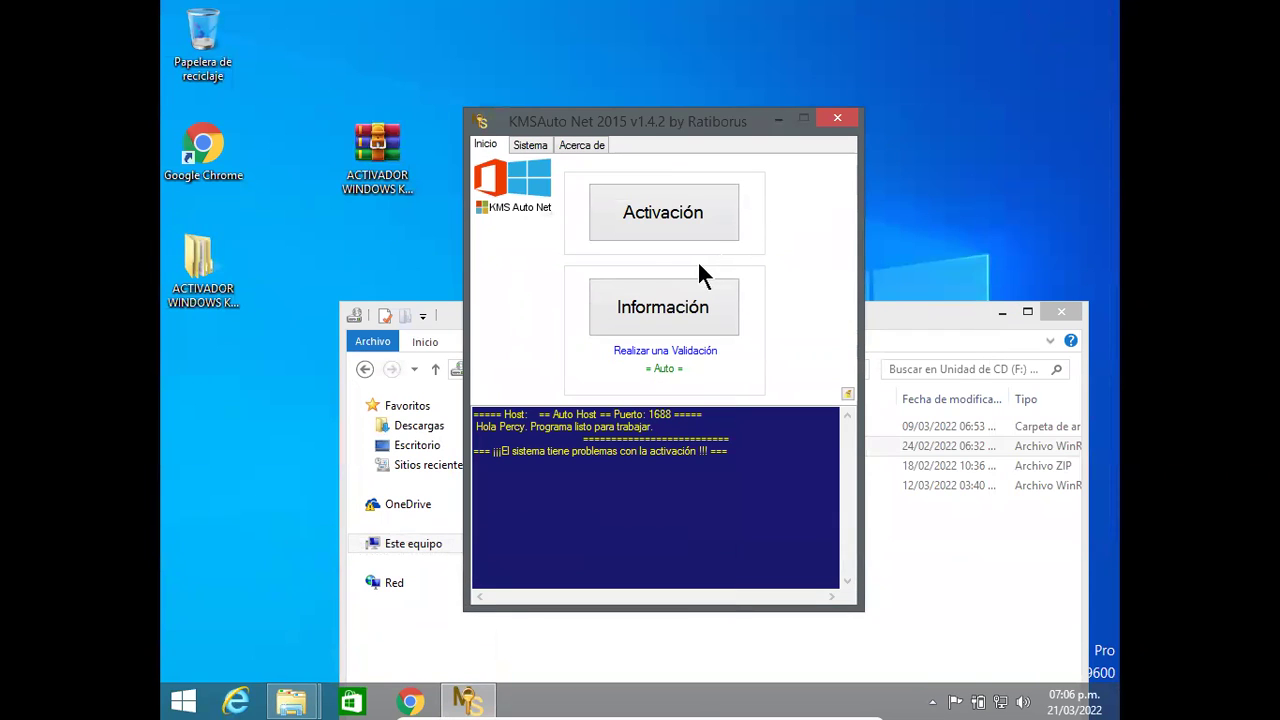
pyautogui.click(660, 225)
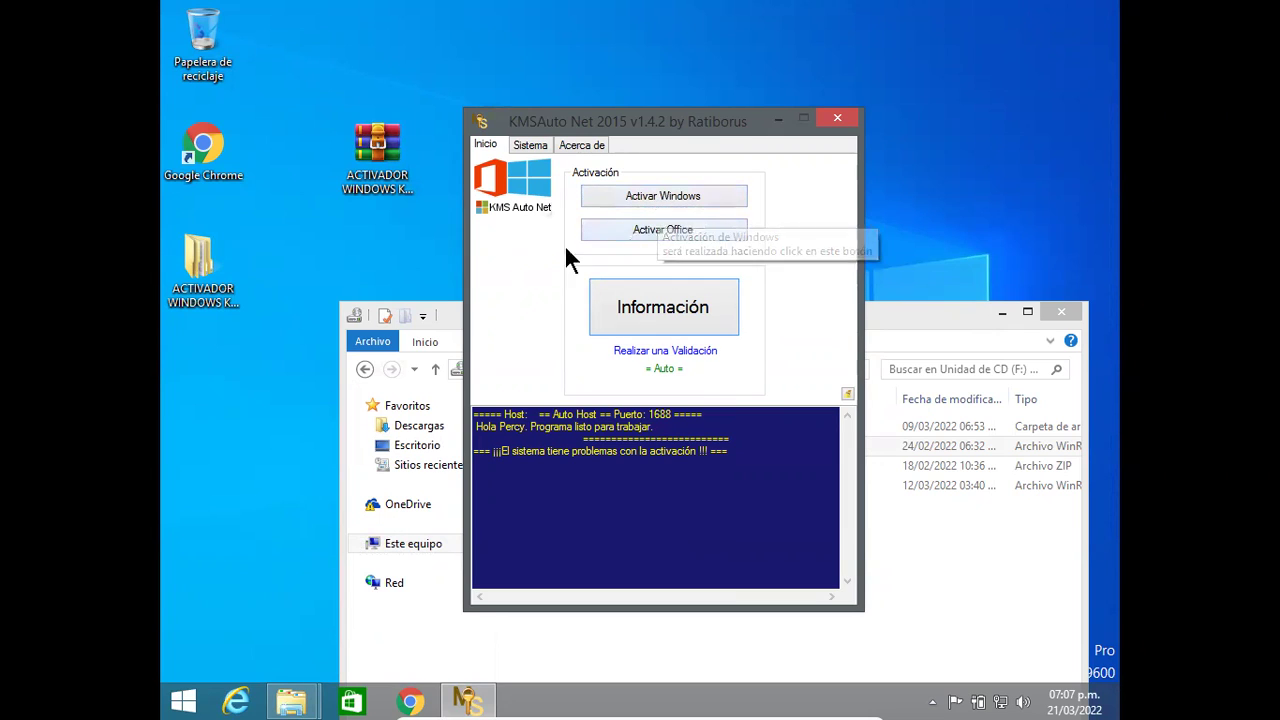
# Step: Close the CD drive window and KMSAuto Net, leaving the bare desktop
pyautogui.click(1062, 312)
pyautogui.rightClick(905, 175)
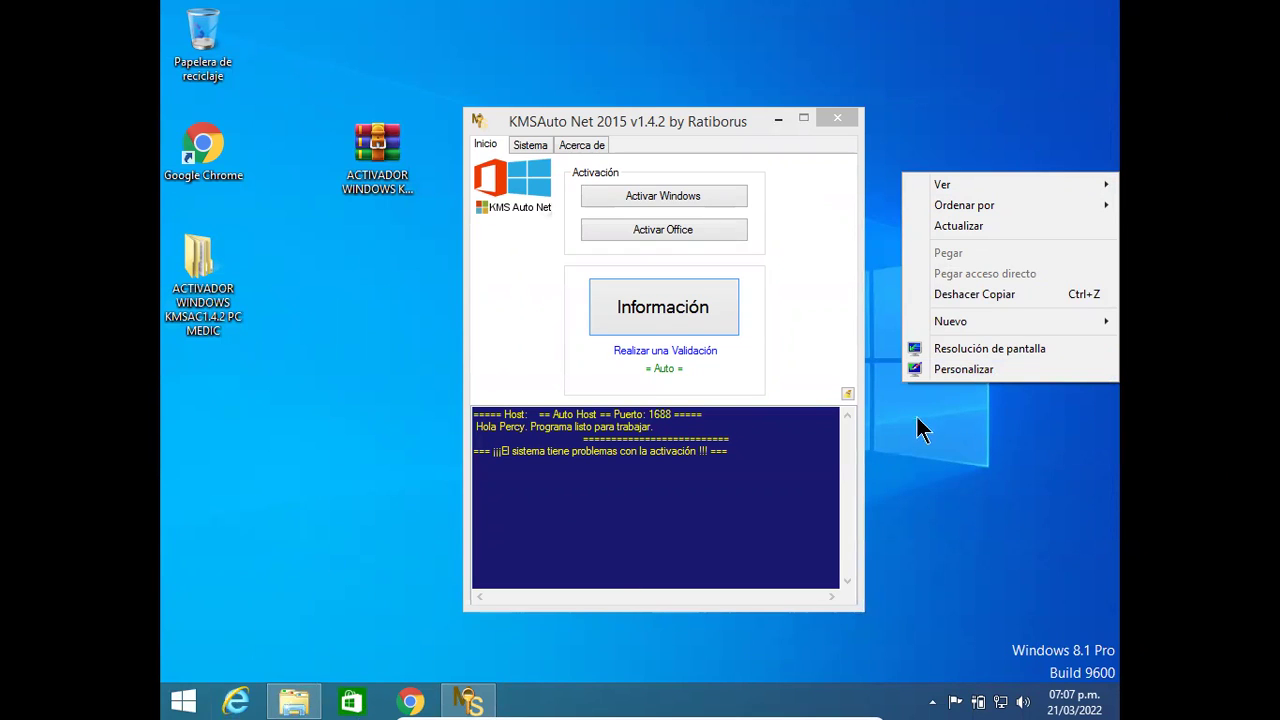
pyautogui.click(945, 432)
pyautogui.moveTo(767, 126); pyautogui.dragTo(503, 281)
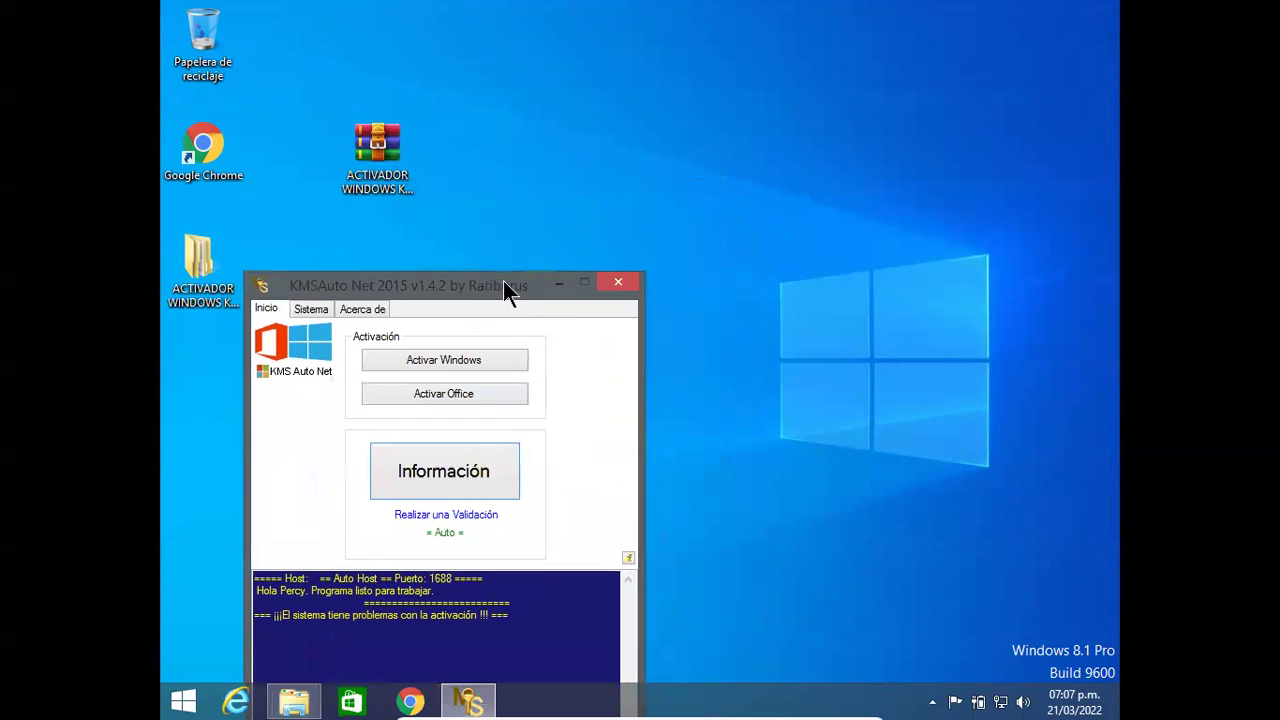
pyautogui.click(619, 286)
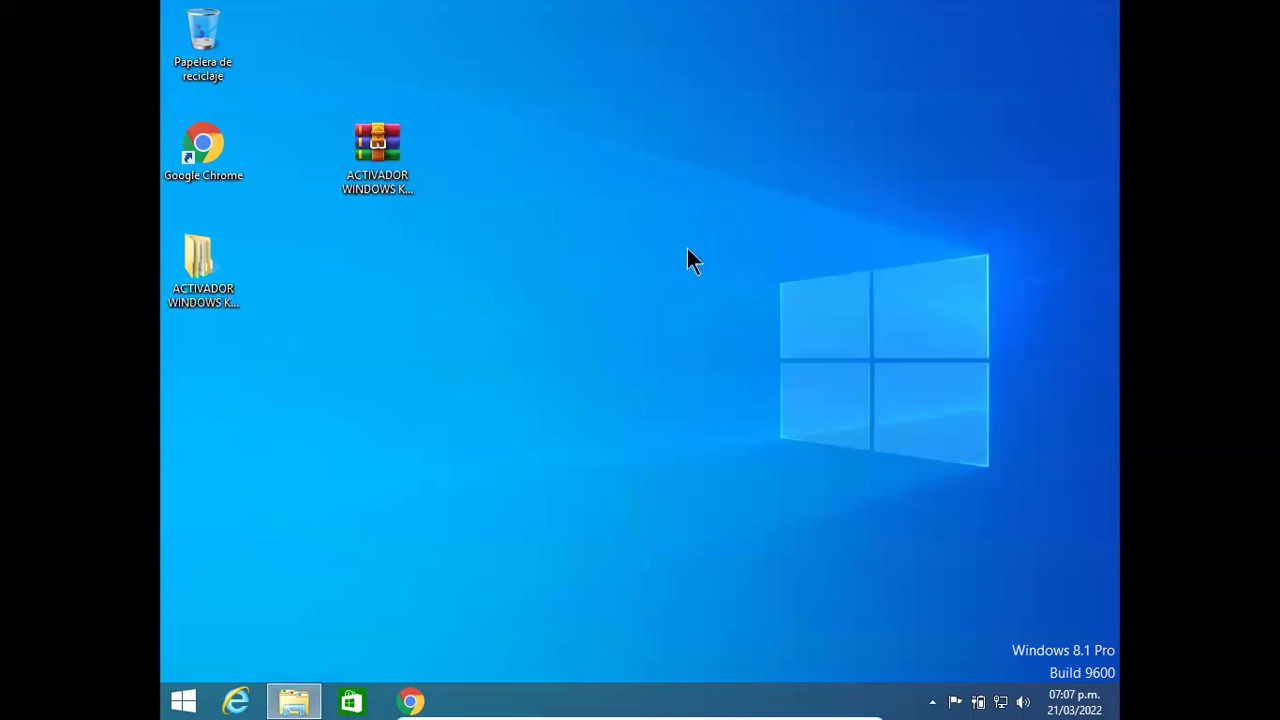
# Step: Enable the Equipo and user files desktop icons in Personalization's icon settings, then close Personalización
pyautogui.rightClick(780, 128)
pyautogui.click(852, 330)
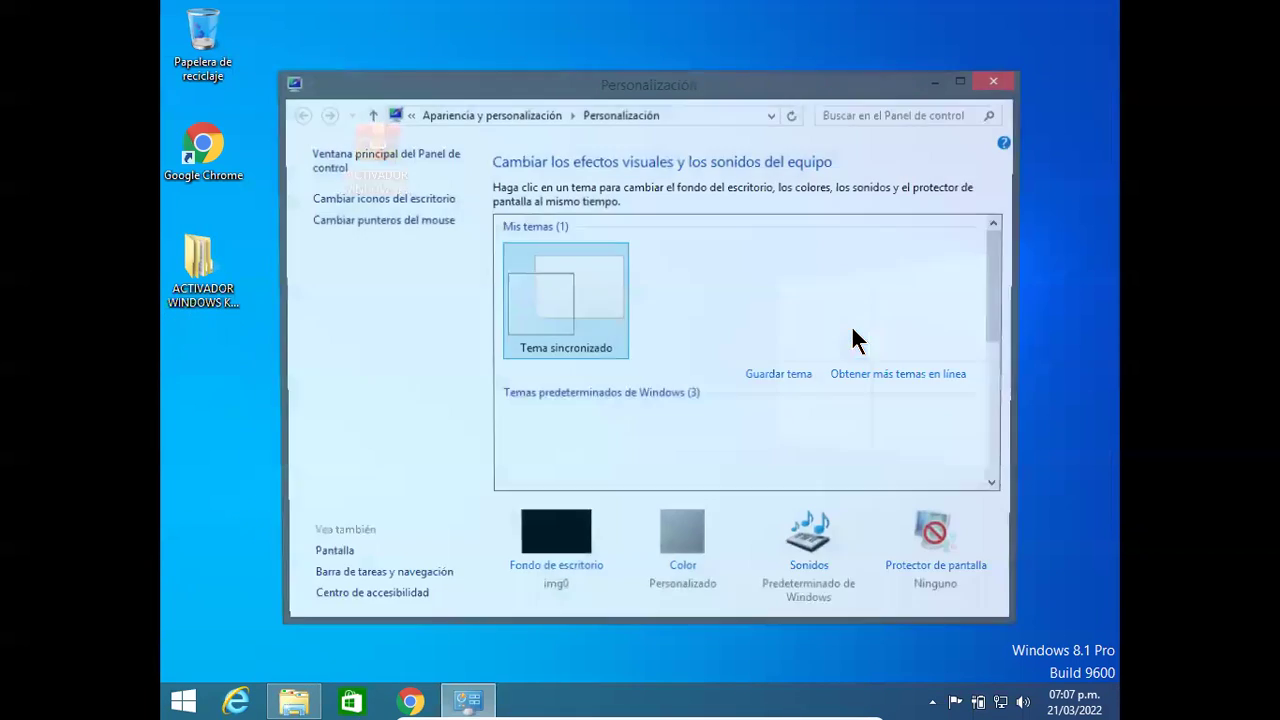
pyautogui.click(393, 200)
pyautogui.click(372, 240)
pyautogui.click(377, 260)
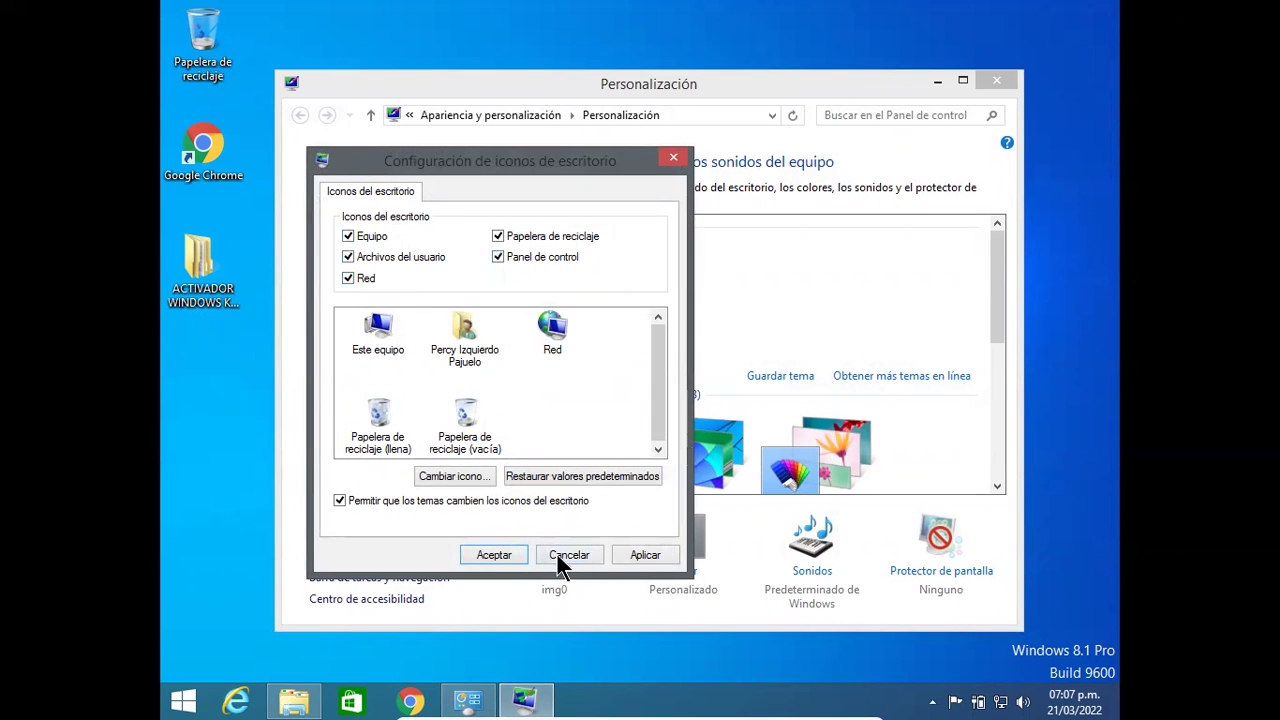
pyautogui.click(520, 557)
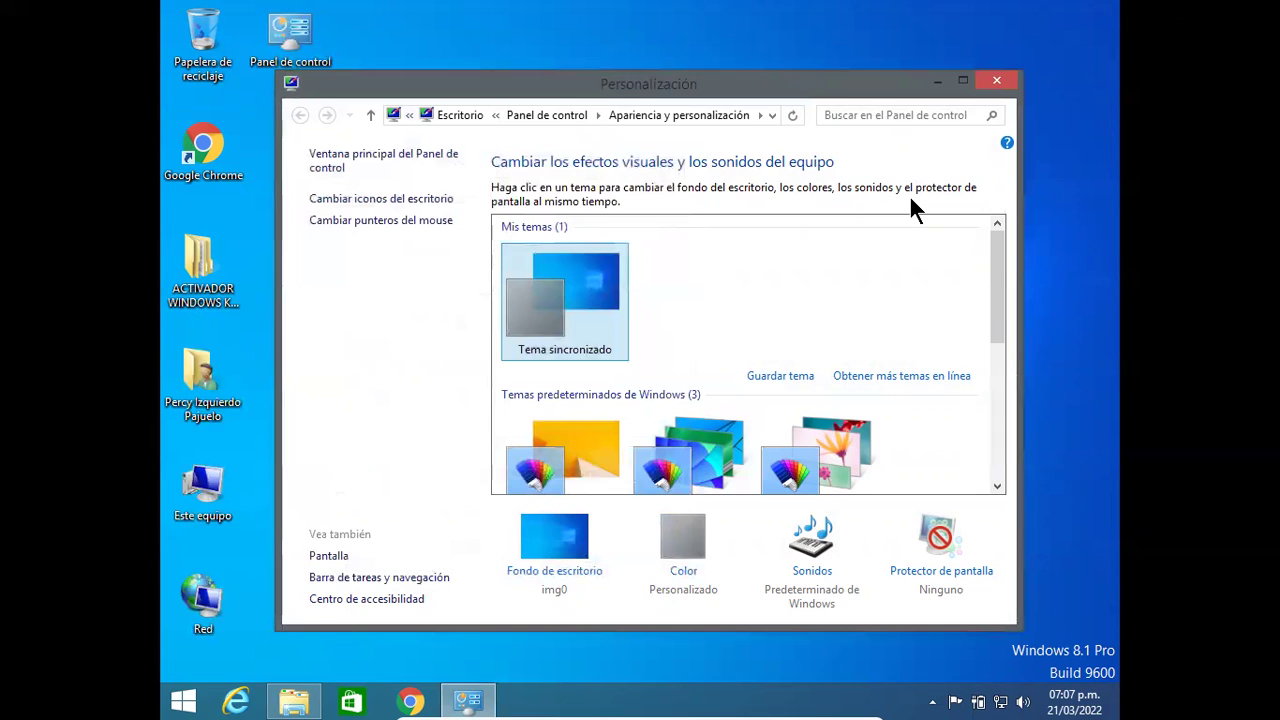
pyautogui.hotkey('alt', 'F4')
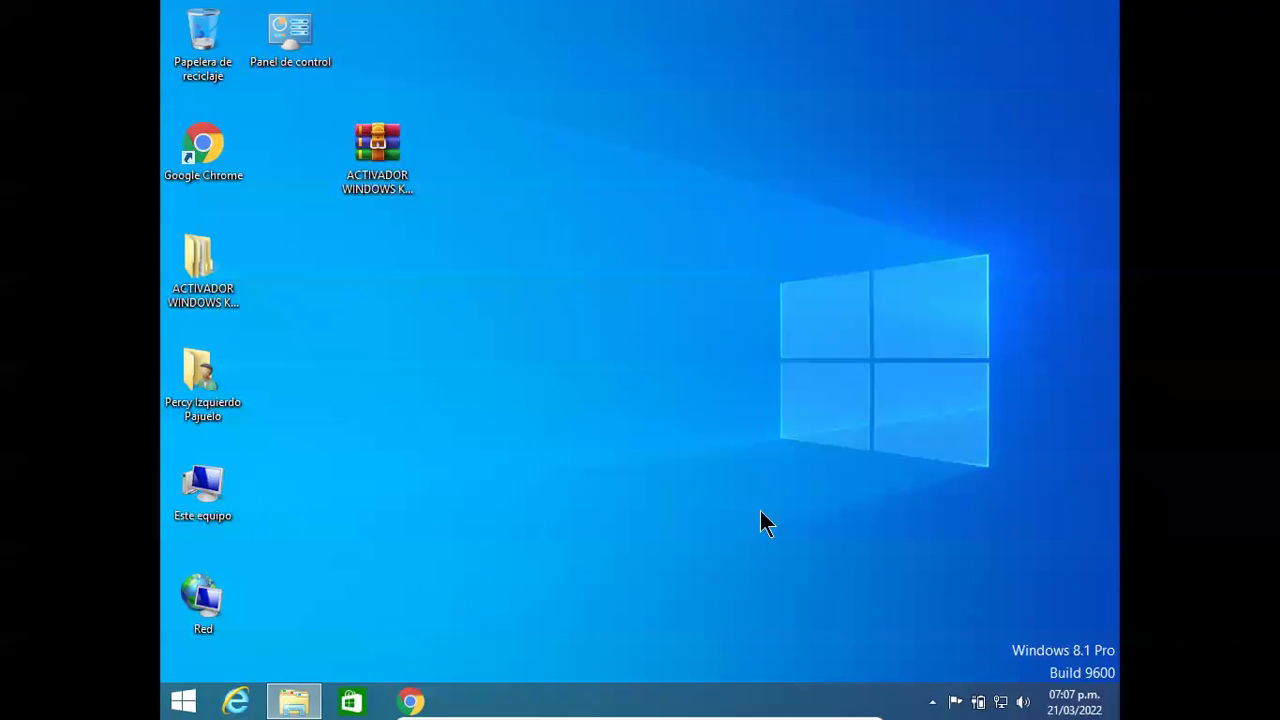
# Step: Cycle through the open windows with Alt+Tab, briefly bringing back the KMSAC1.4.2 PC MEDIC folder
pyautogui.hotkey('alt', 'Tab')
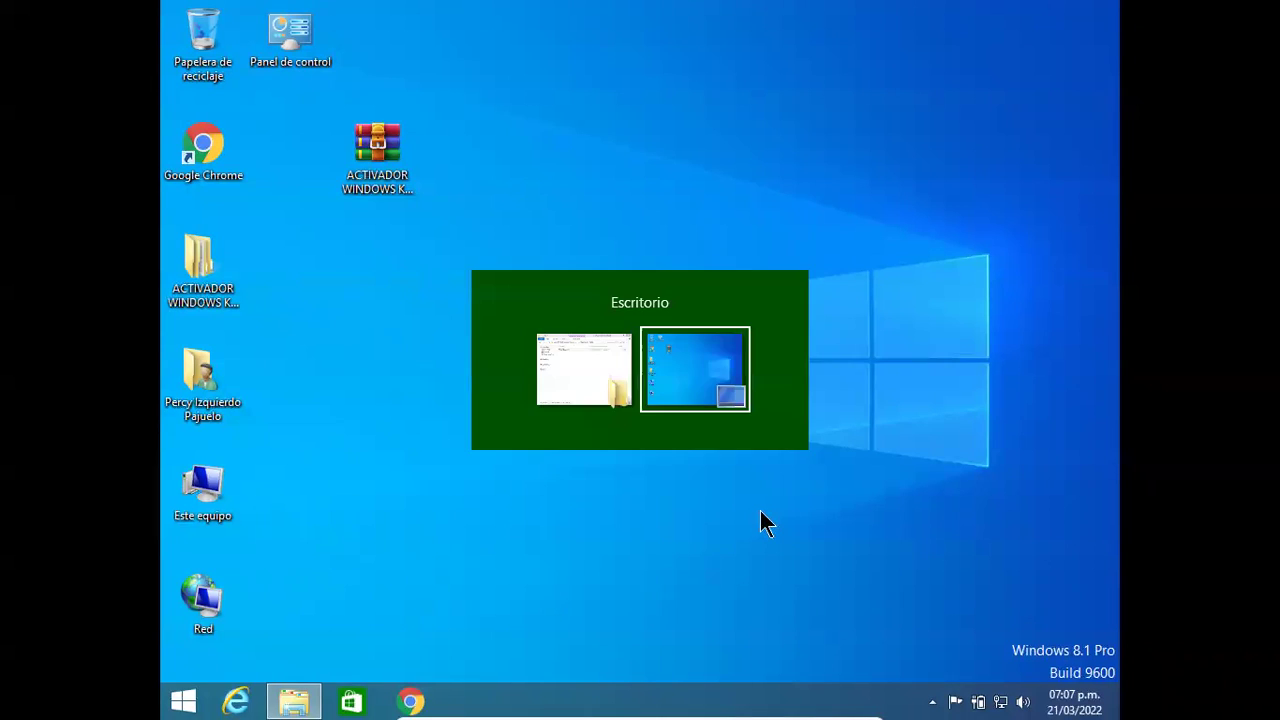
pyautogui.hotkey('alt', 'Tab')
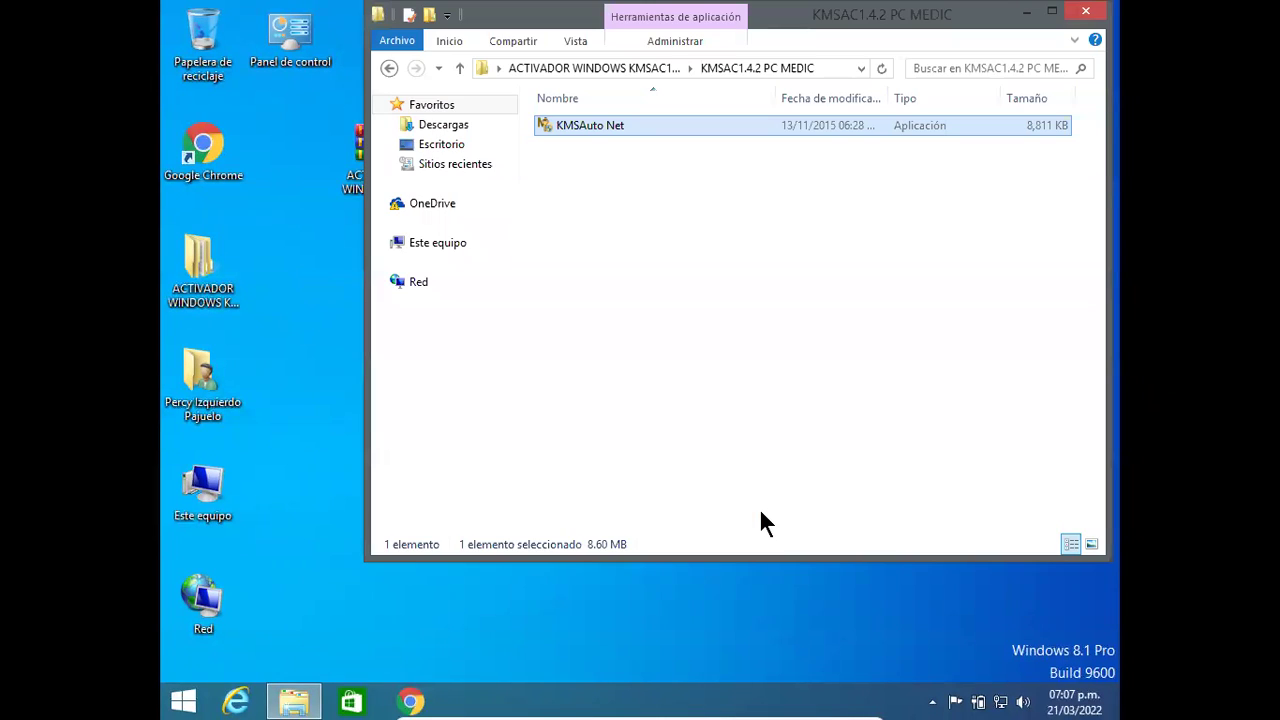
pyautogui.hotkey('alt', 'Tab')
pyautogui.hotkey('alt', 'Tab')
pyautogui.hotkey('alt', 'Tab')
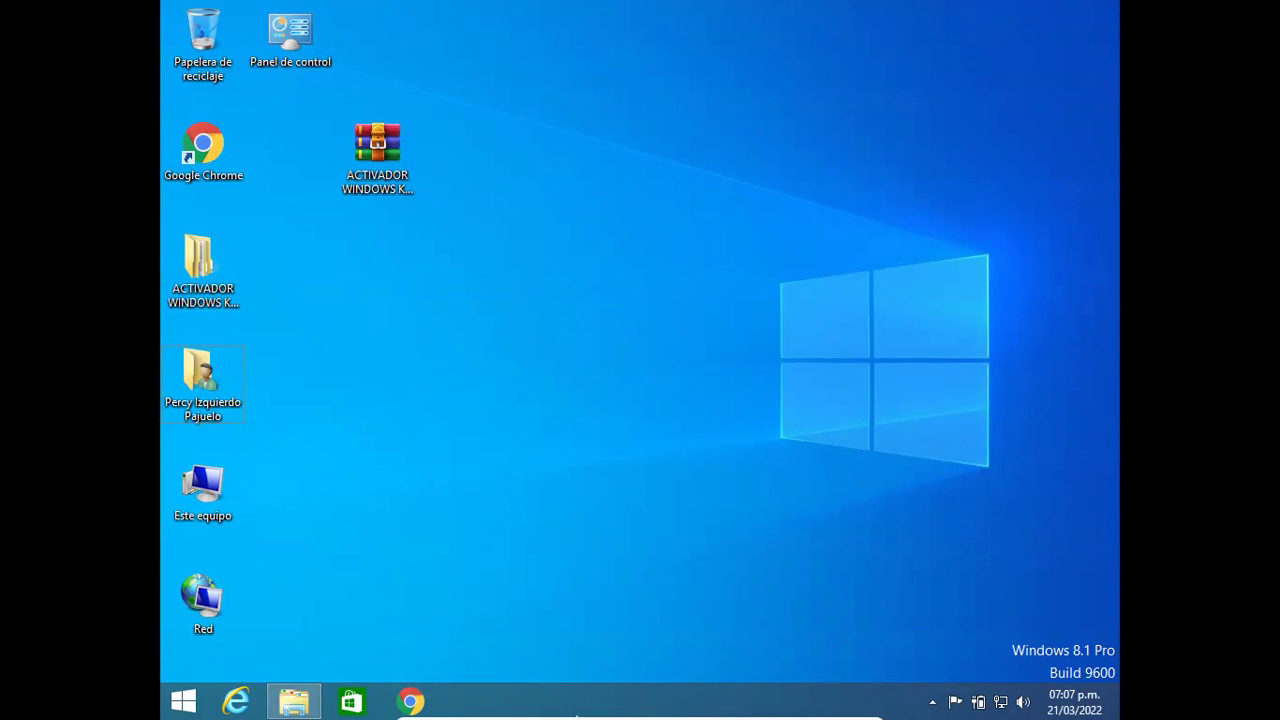
# Step: Exit the VM's full-screen mode via the mini toolbar's Ver menu and show the host's YouTube techno video
pyautogui.click(553, 700)
pyautogui.moveTo(500, 700)
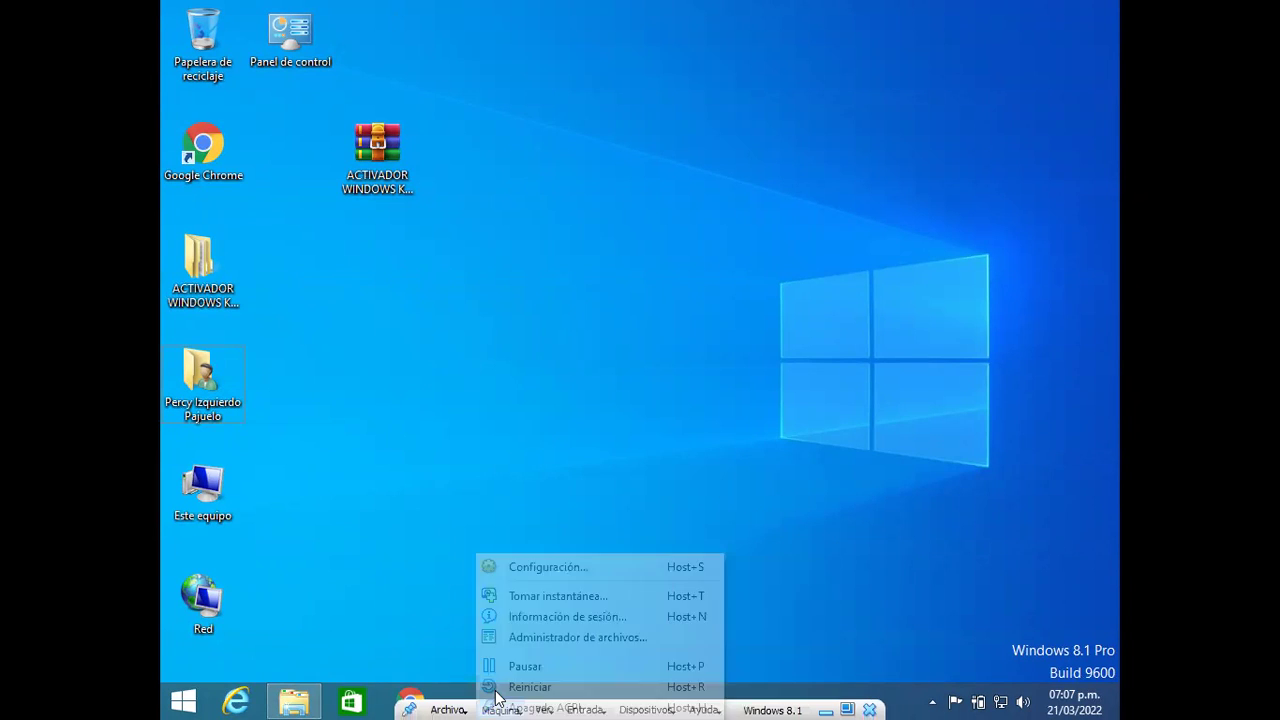
pyautogui.click(666, 703)
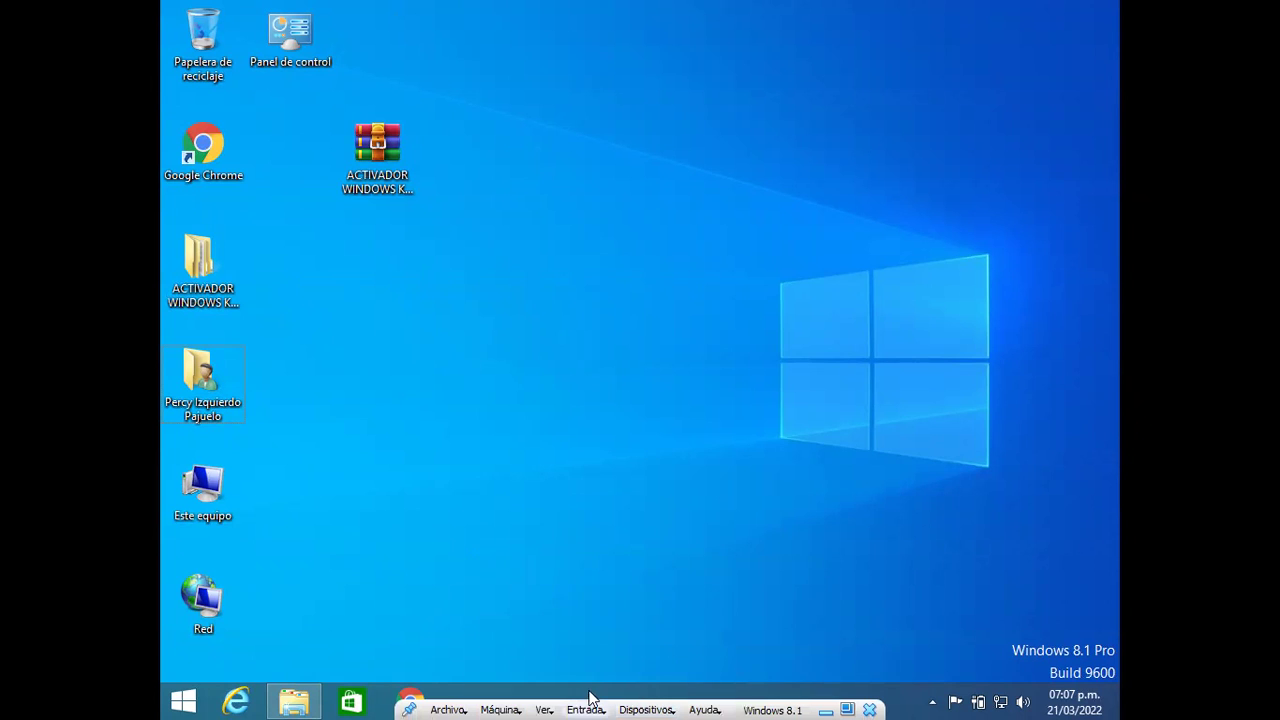
pyautogui.click(548, 700)
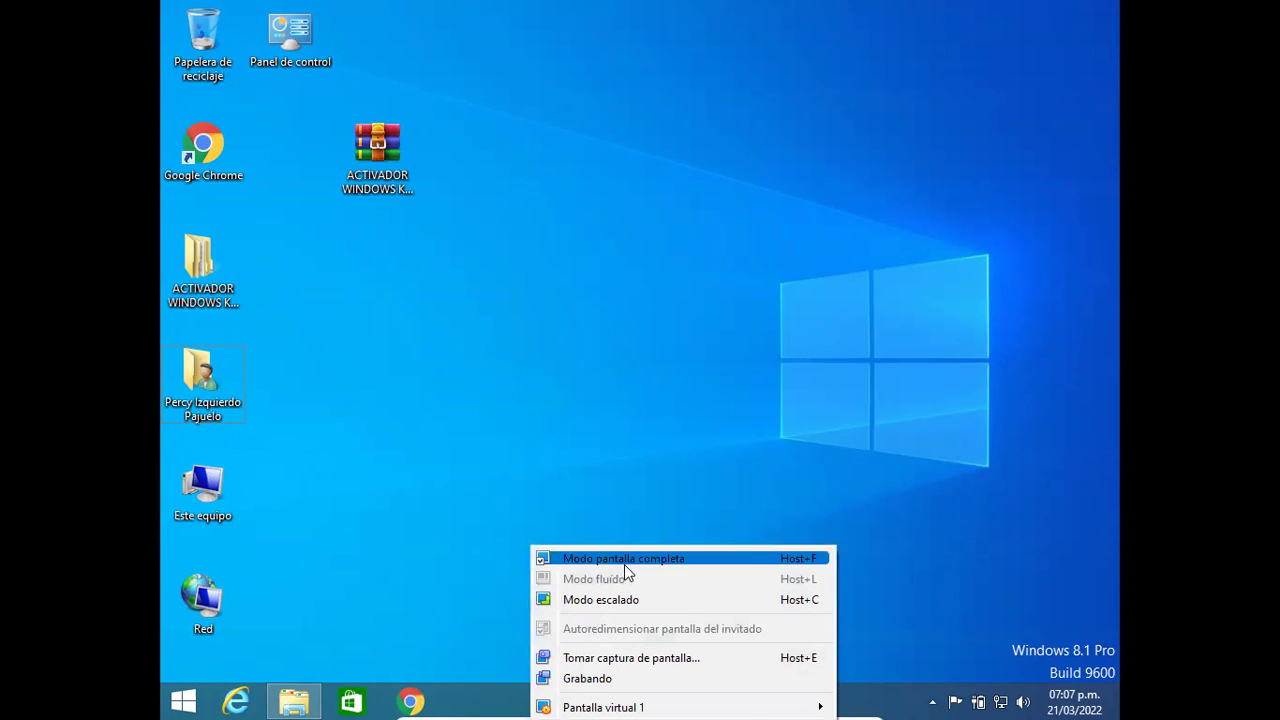
pyautogui.click(624, 558)
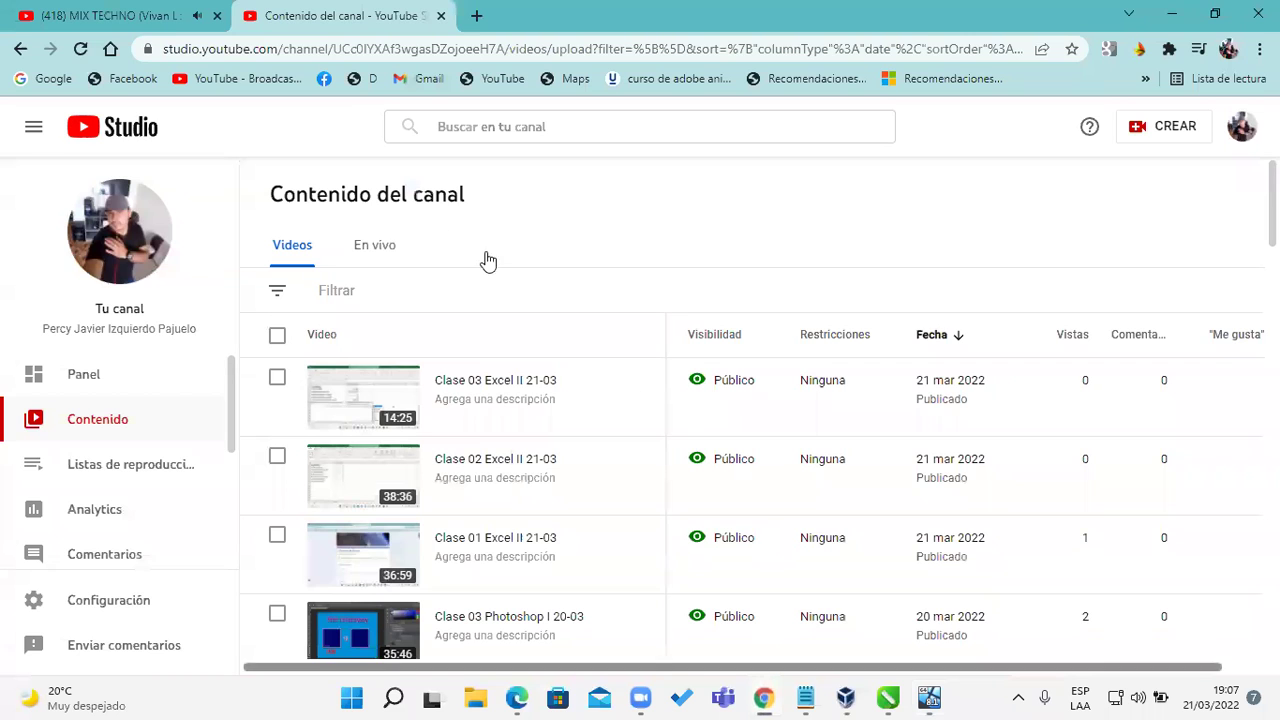
pyautogui.click(120, 15)
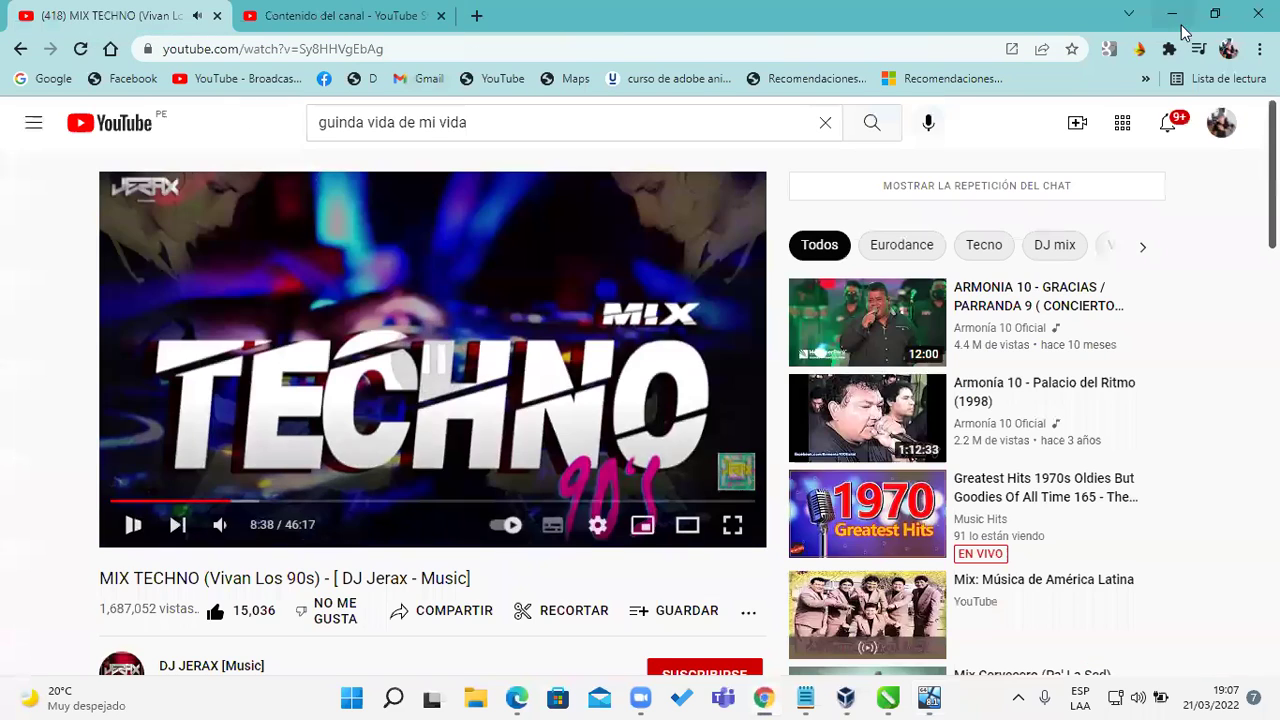
# Step: Minimize Chrome, restore and maximize the Windows 8.1 VM window, and set Ver > Modo pantalla completa
pyautogui.click(1172, 14)
pyautogui.moveTo(912, 698)
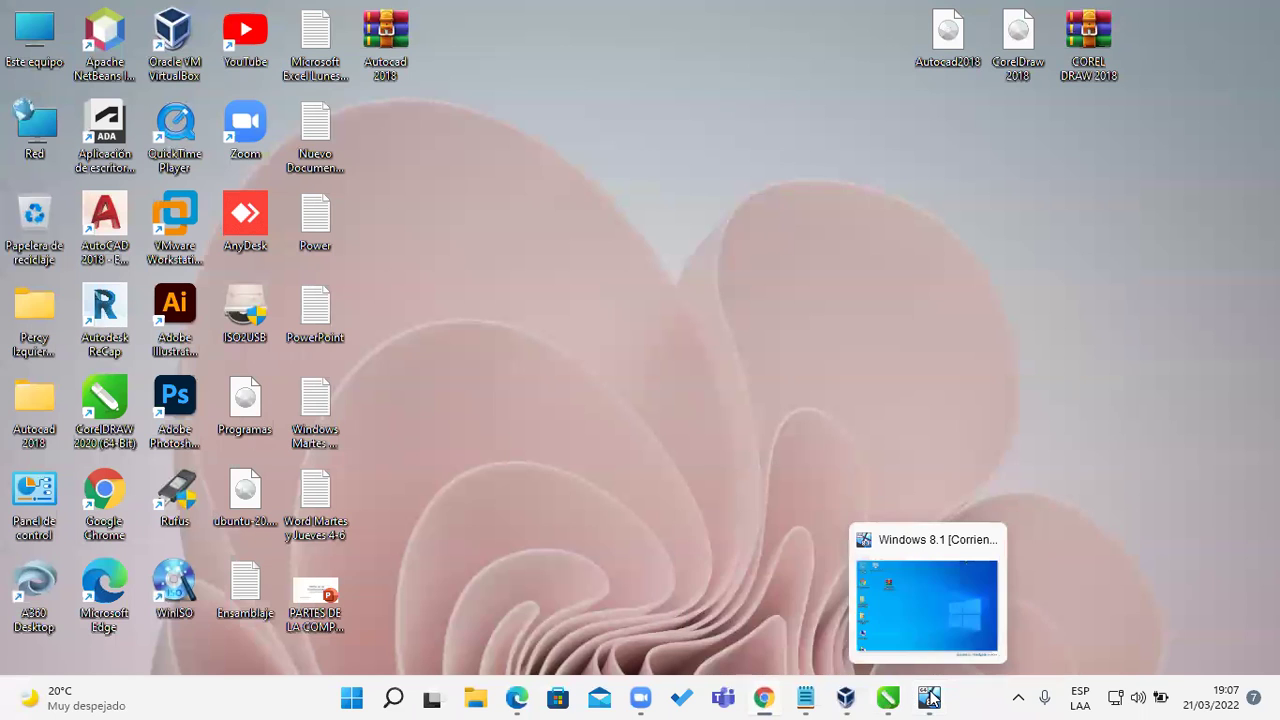
pyautogui.click(932, 617)
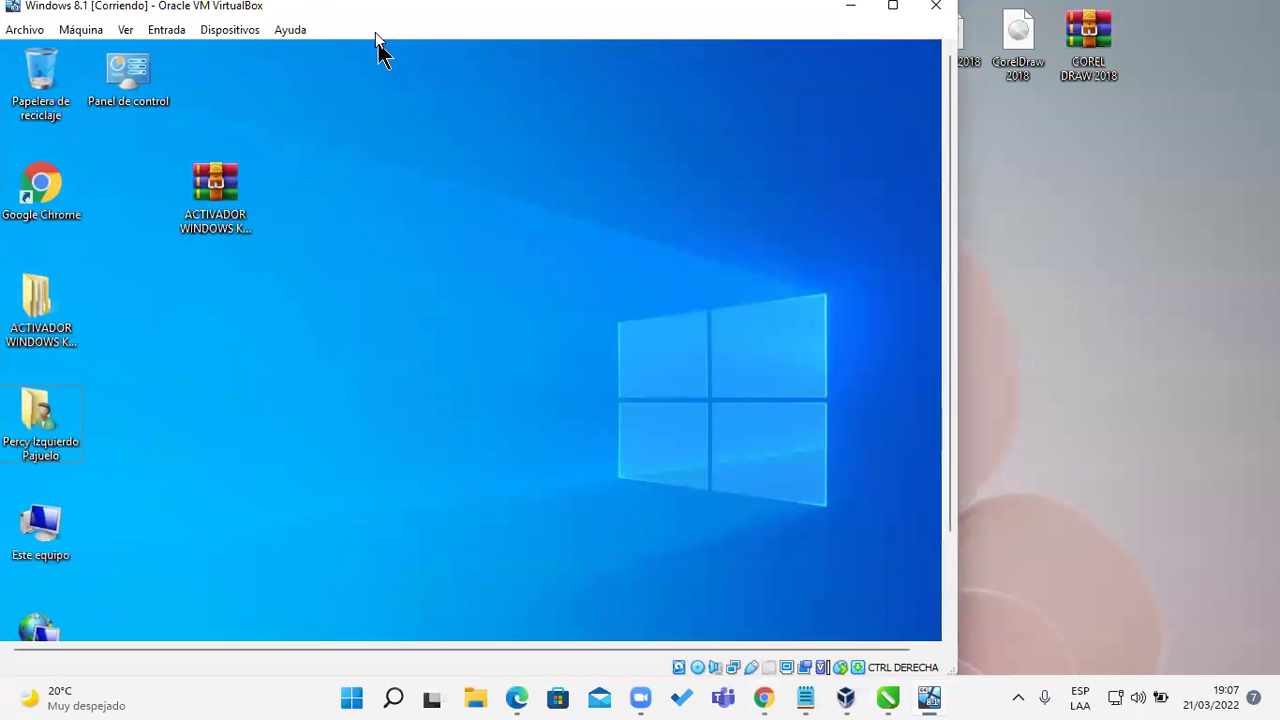
pyautogui.doubleClick(377, 8)
pyautogui.click(127, 31)
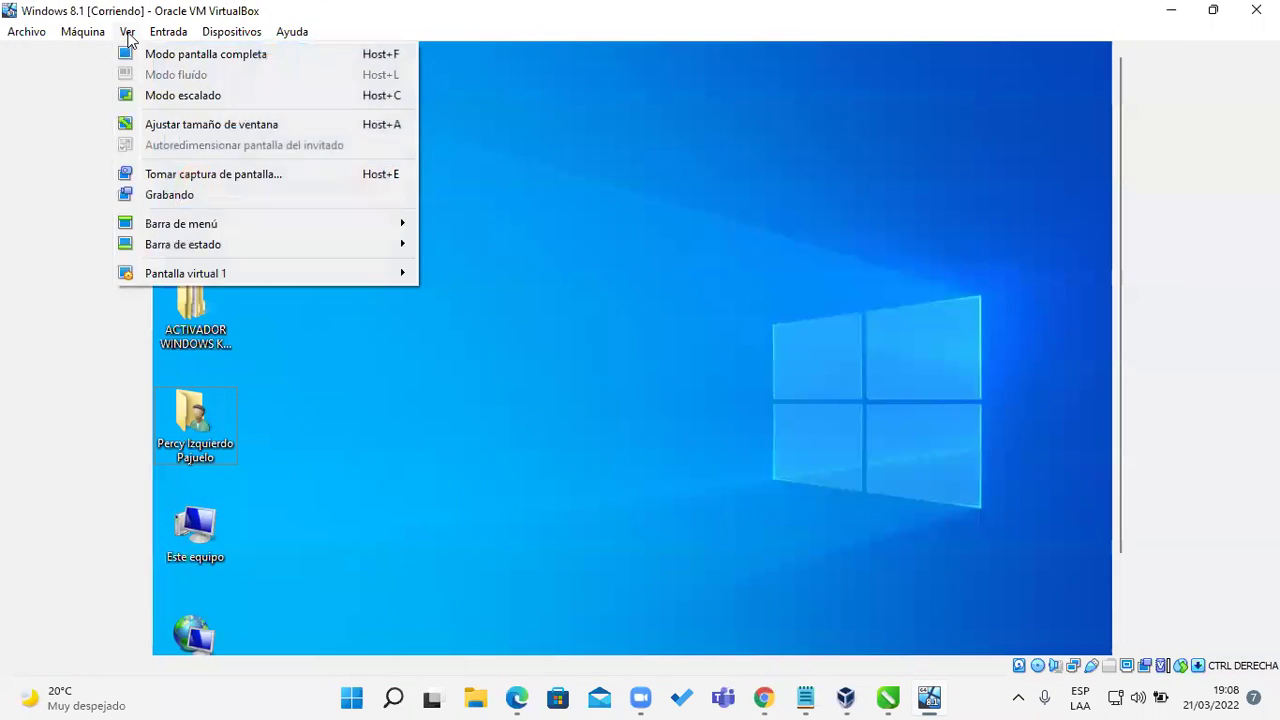
pyautogui.click(166, 51)
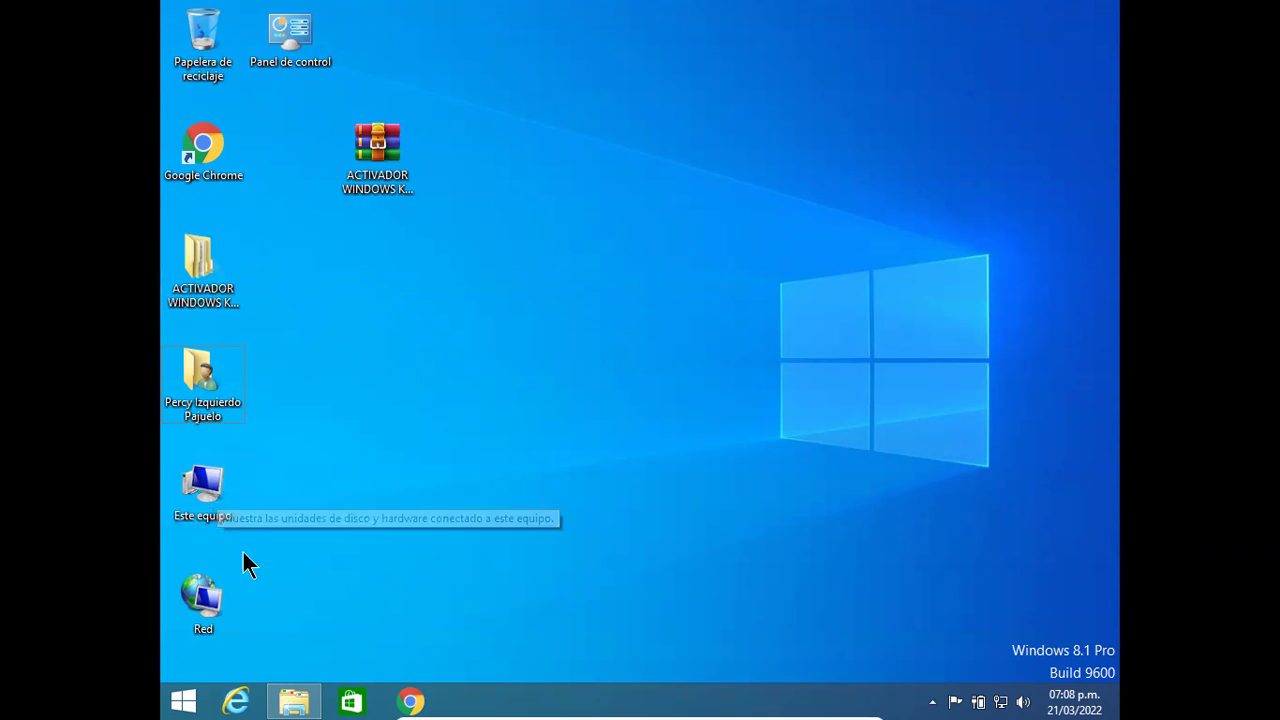
pyautogui.rightClick(216, 482)
pyautogui.click(281, 470)
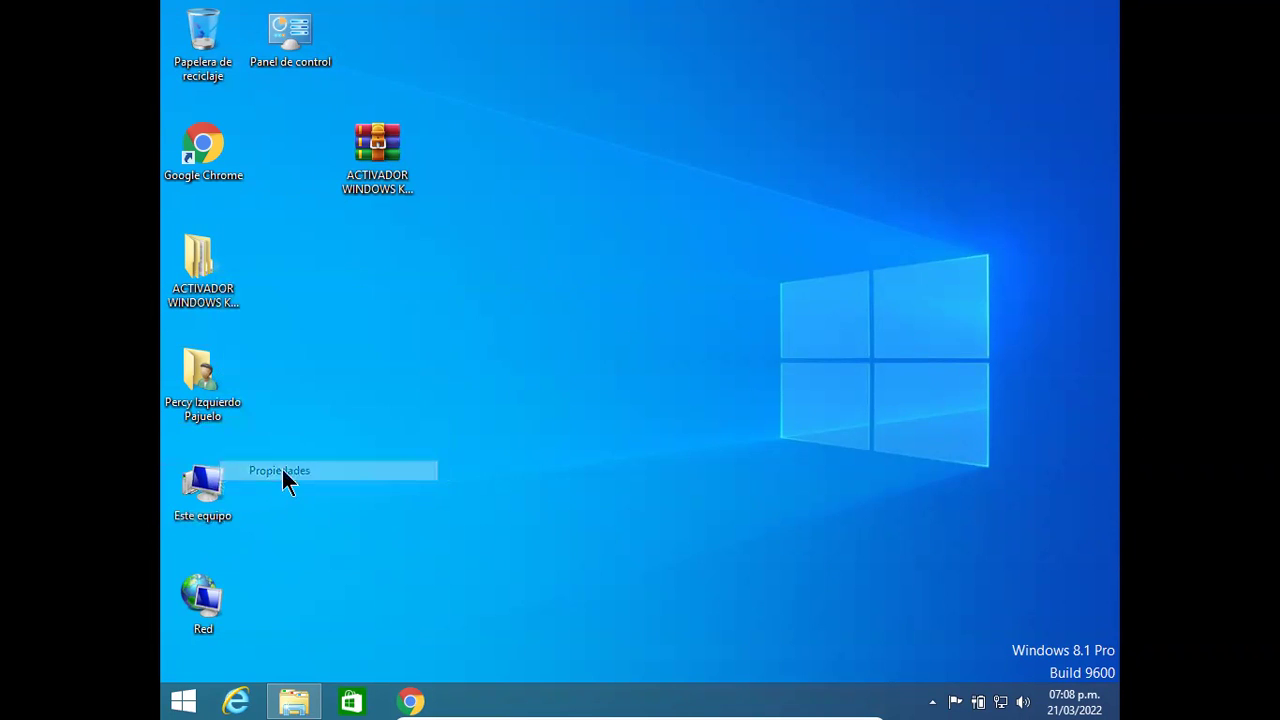
pyautogui.scroll(-1, 1000, 450)
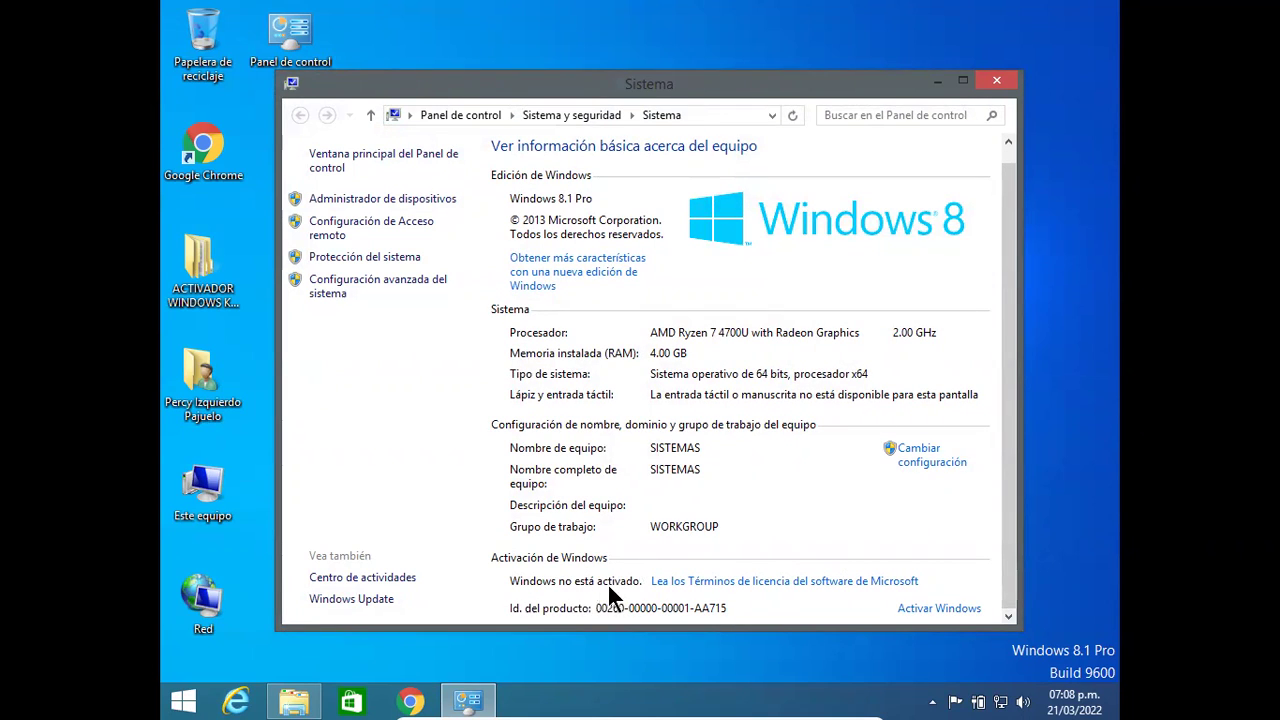
pyautogui.click(998, 81)
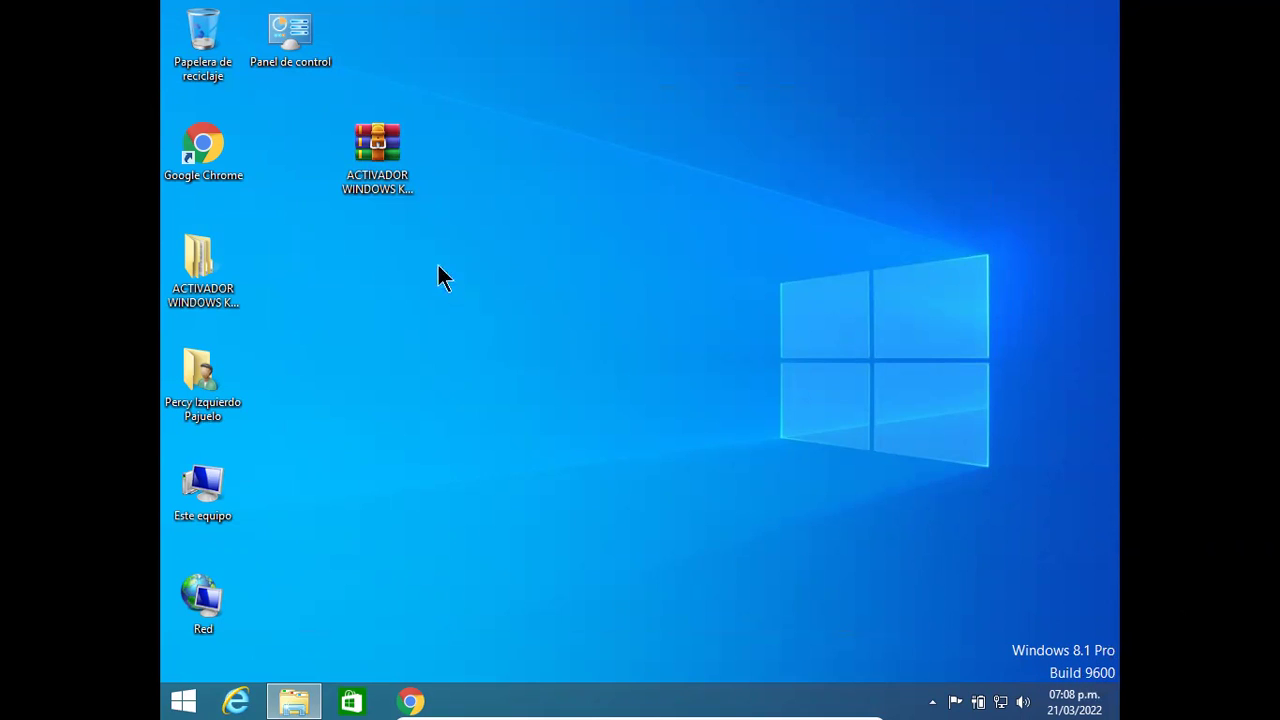
# Step: Open the activator's KMSAC1.4.2 PC MEDIC folder and run KMSAuto Net as administrator, approving UAC
pyautogui.doubleClick(228, 292)
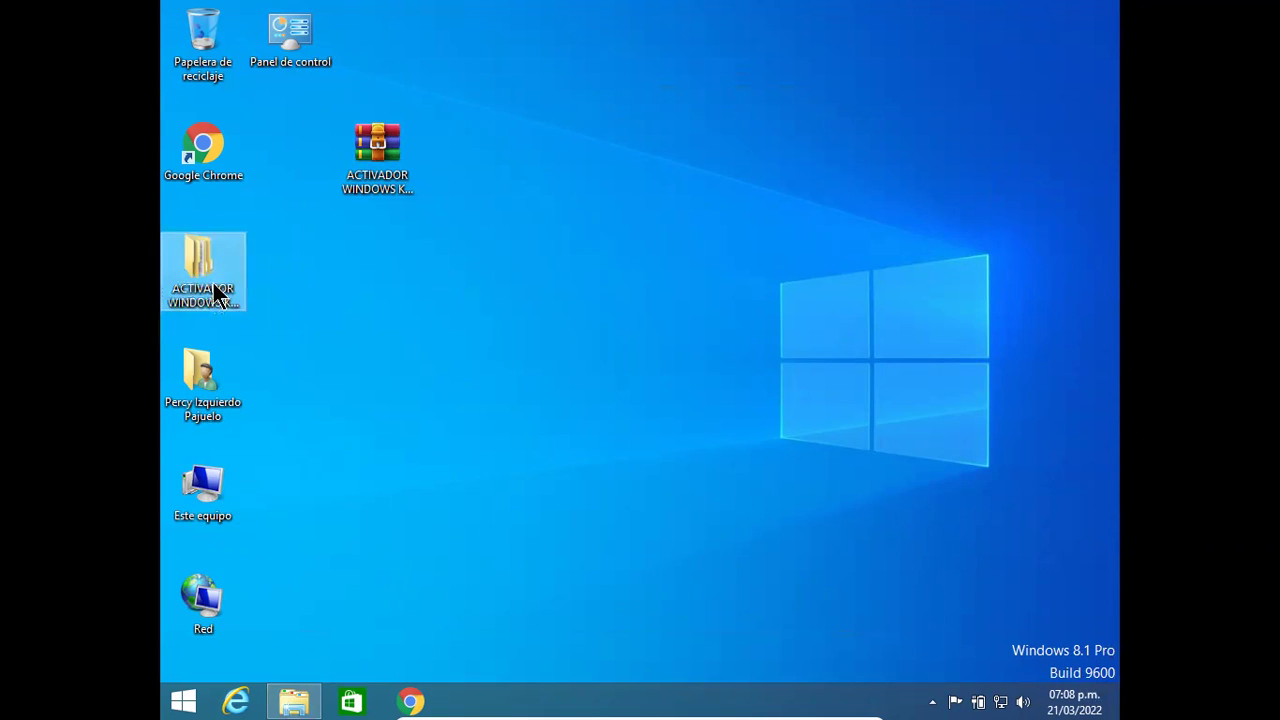
pyautogui.doubleClick(574, 245)
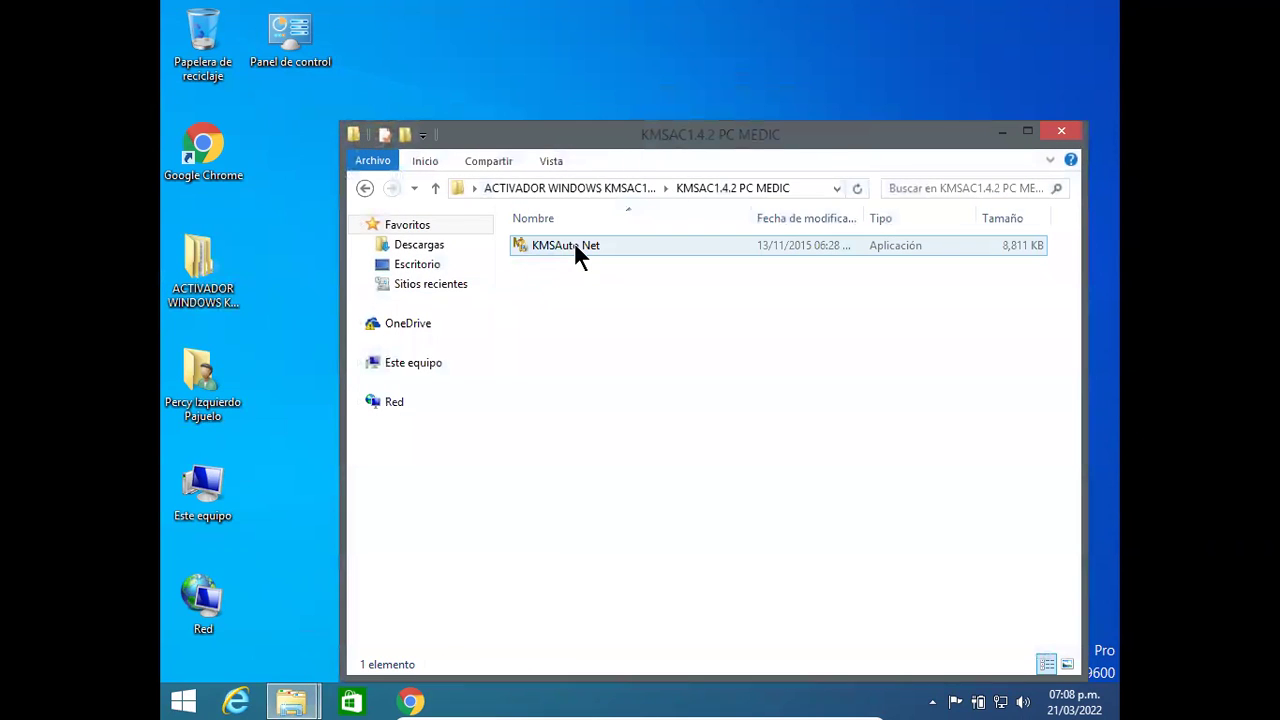
pyautogui.rightClick(569, 246)
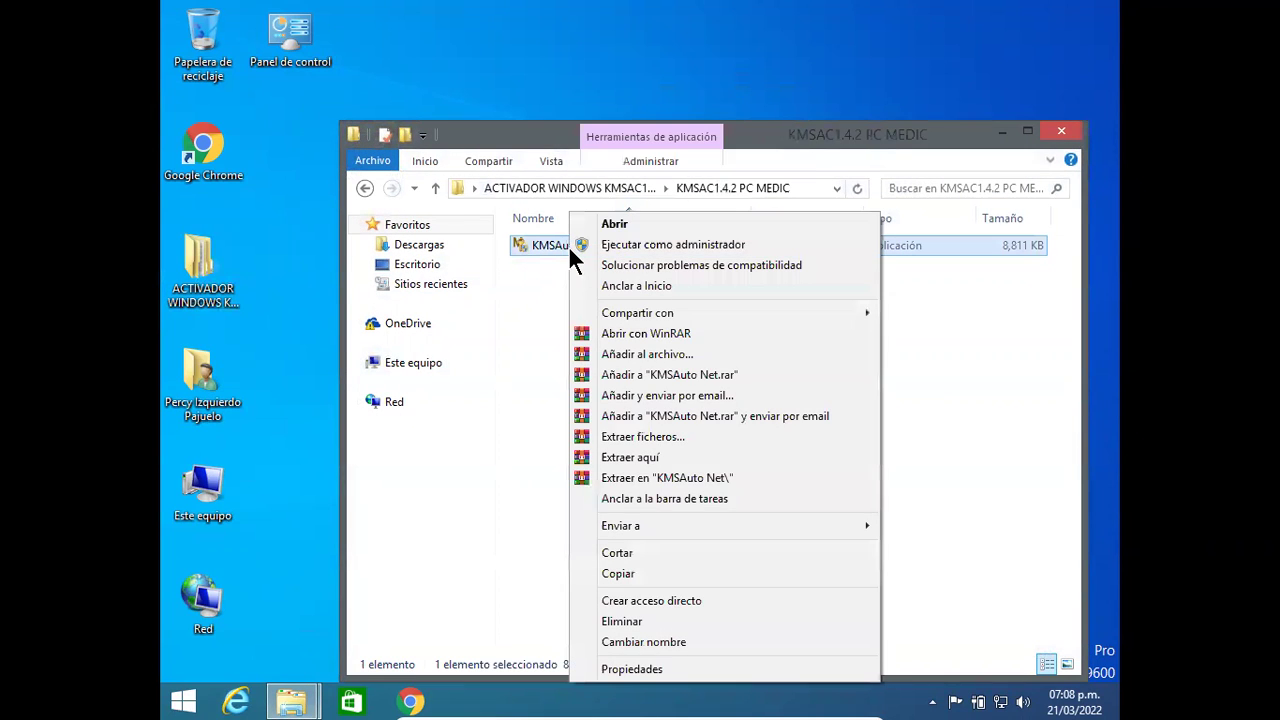
pyautogui.click(628, 244)
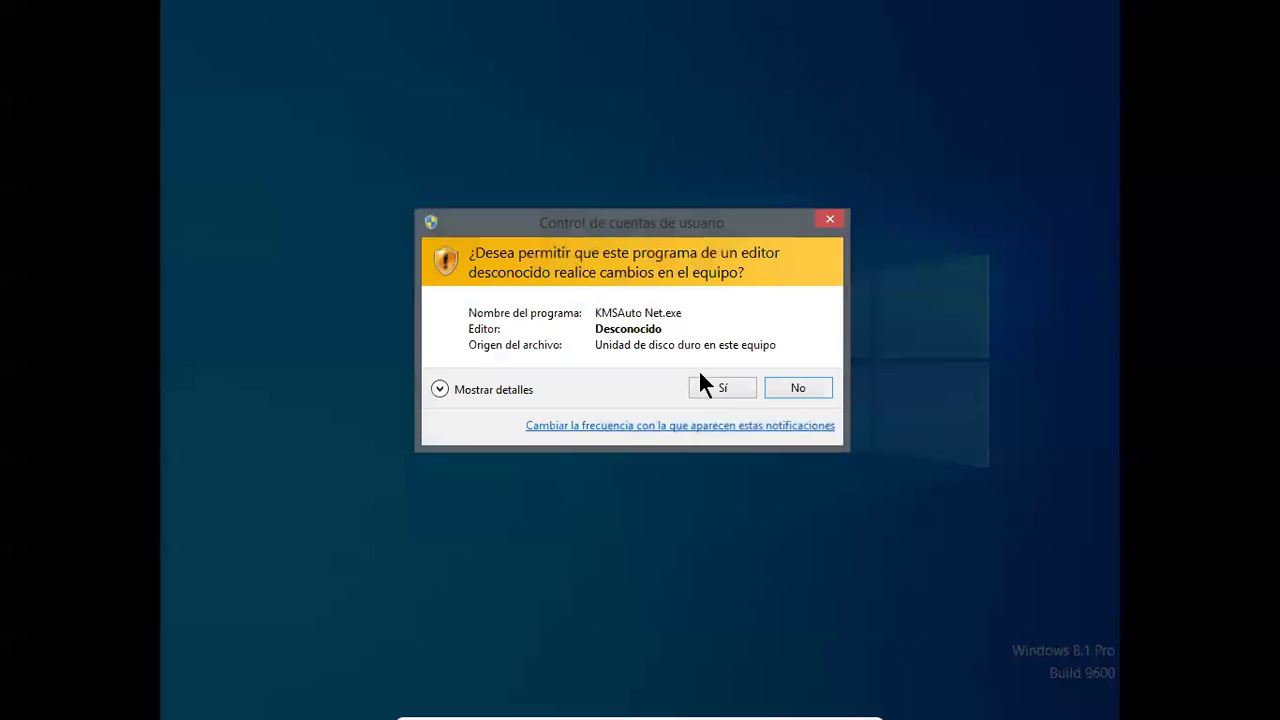
pyautogui.click(704, 386)
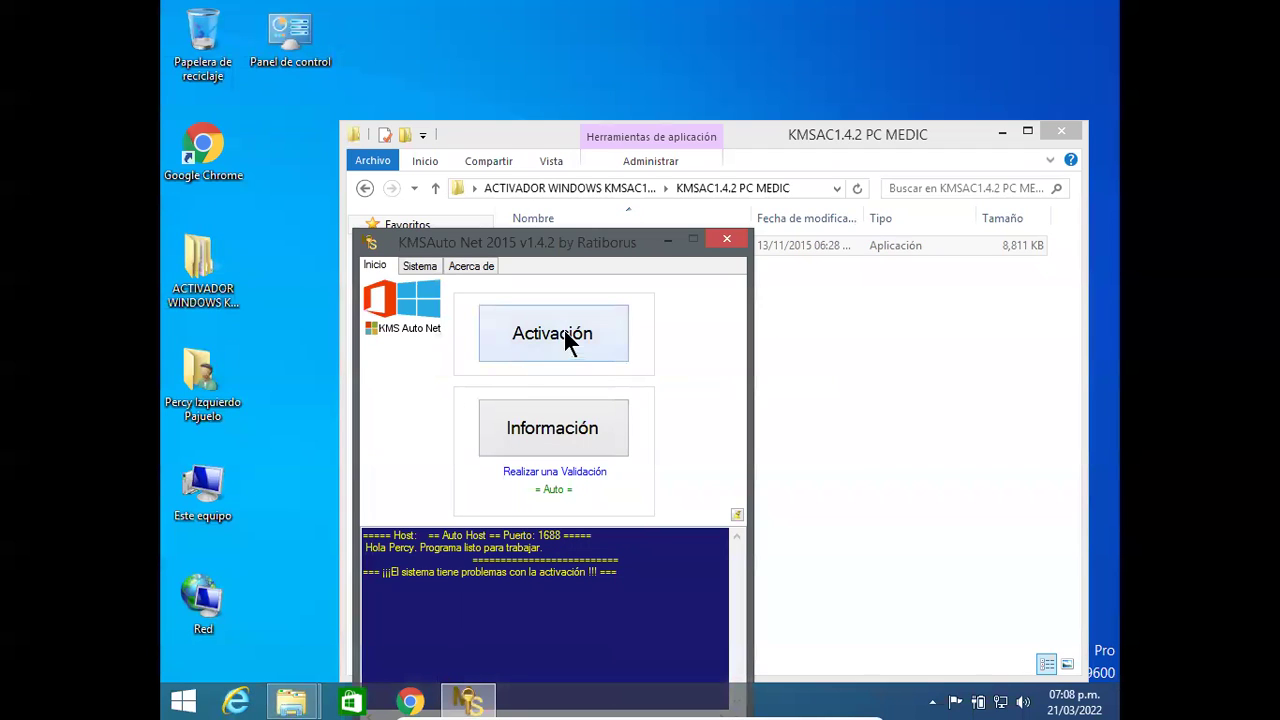
# Step: Activate Windows with KMSAuto Net, accept a 10-day reactivation task, and close the activator
pyautogui.click(564, 338)
pyautogui.click(543, 317)
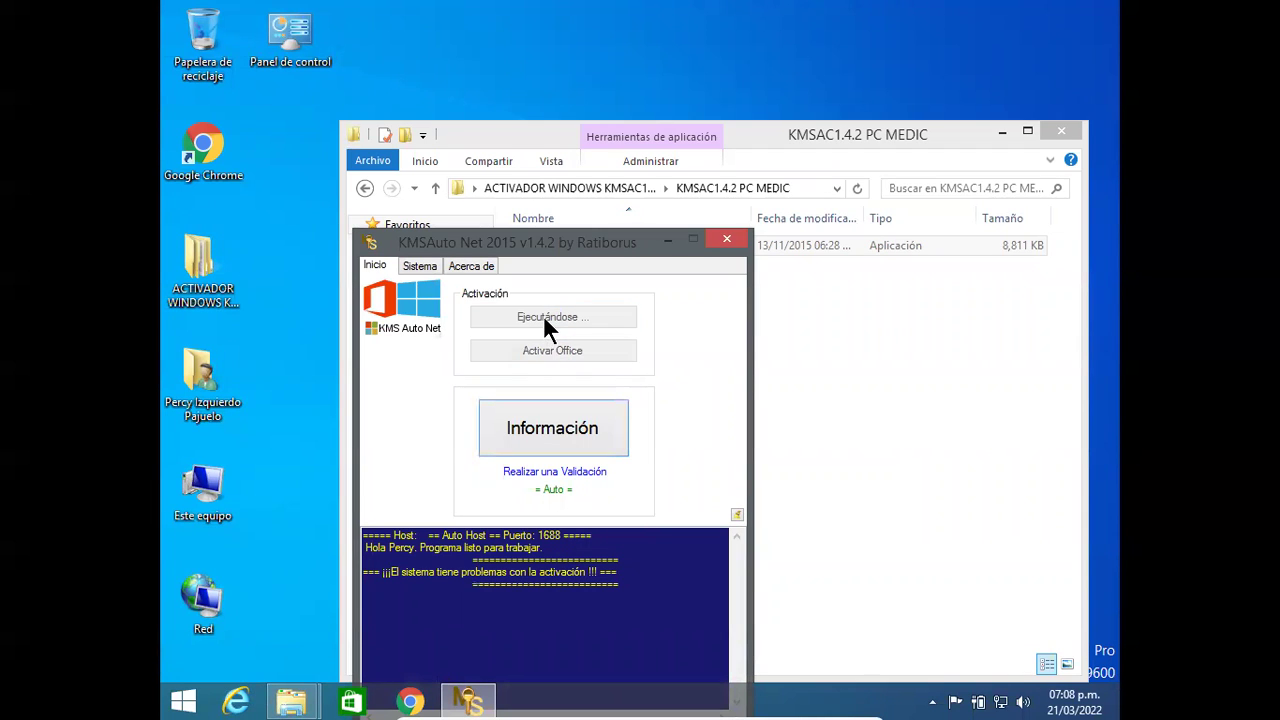
pyautogui.moveTo(595, 244); pyautogui.dragTo(710, 108)
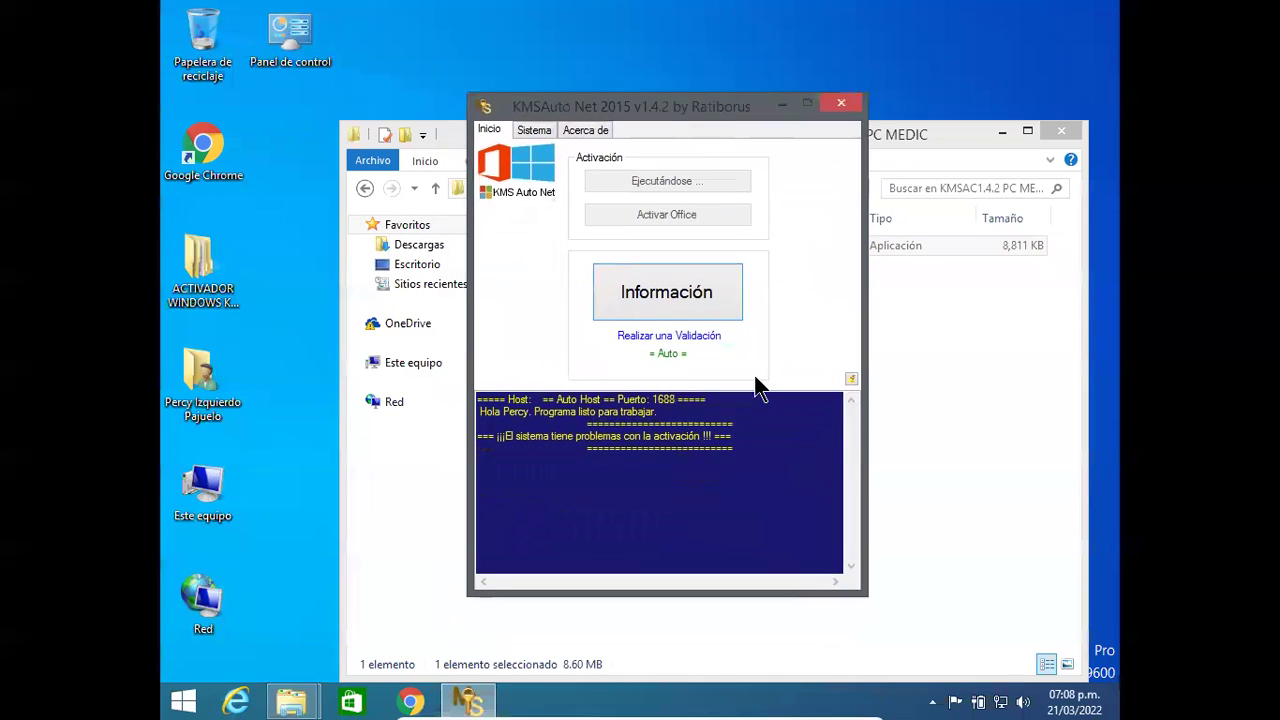
pyautogui.click(578, 473)
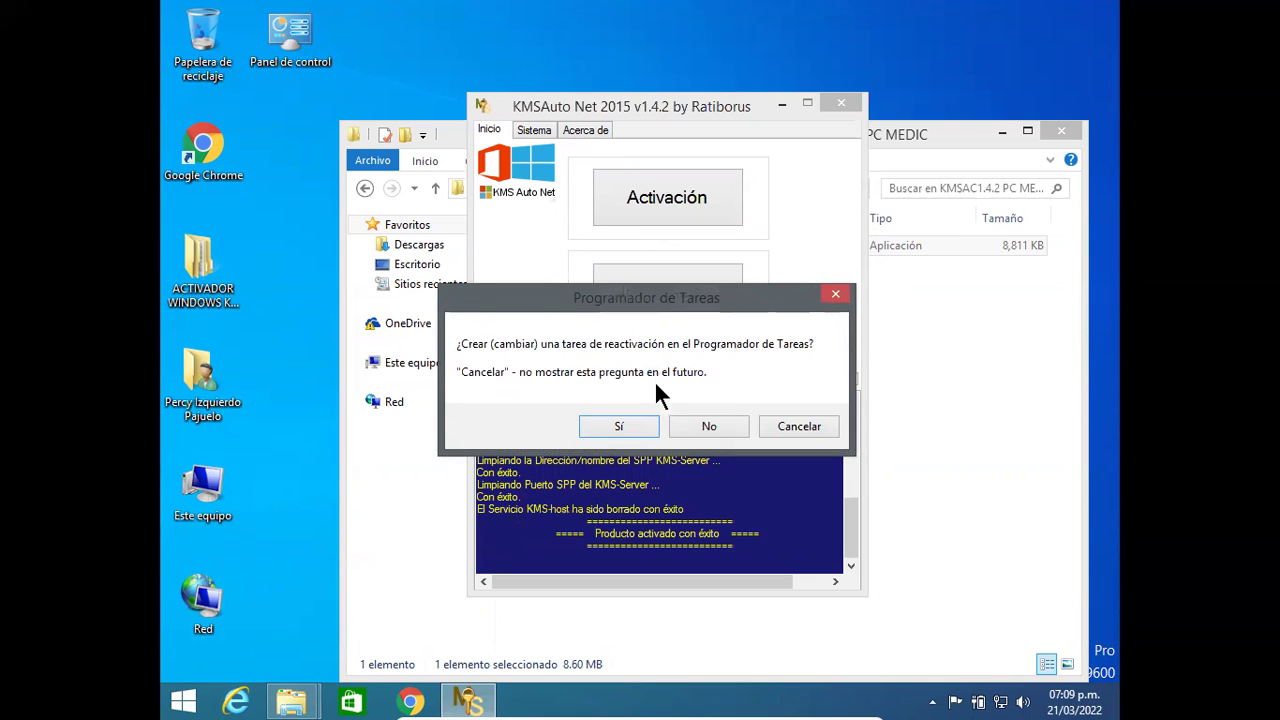
pyautogui.click(620, 426)
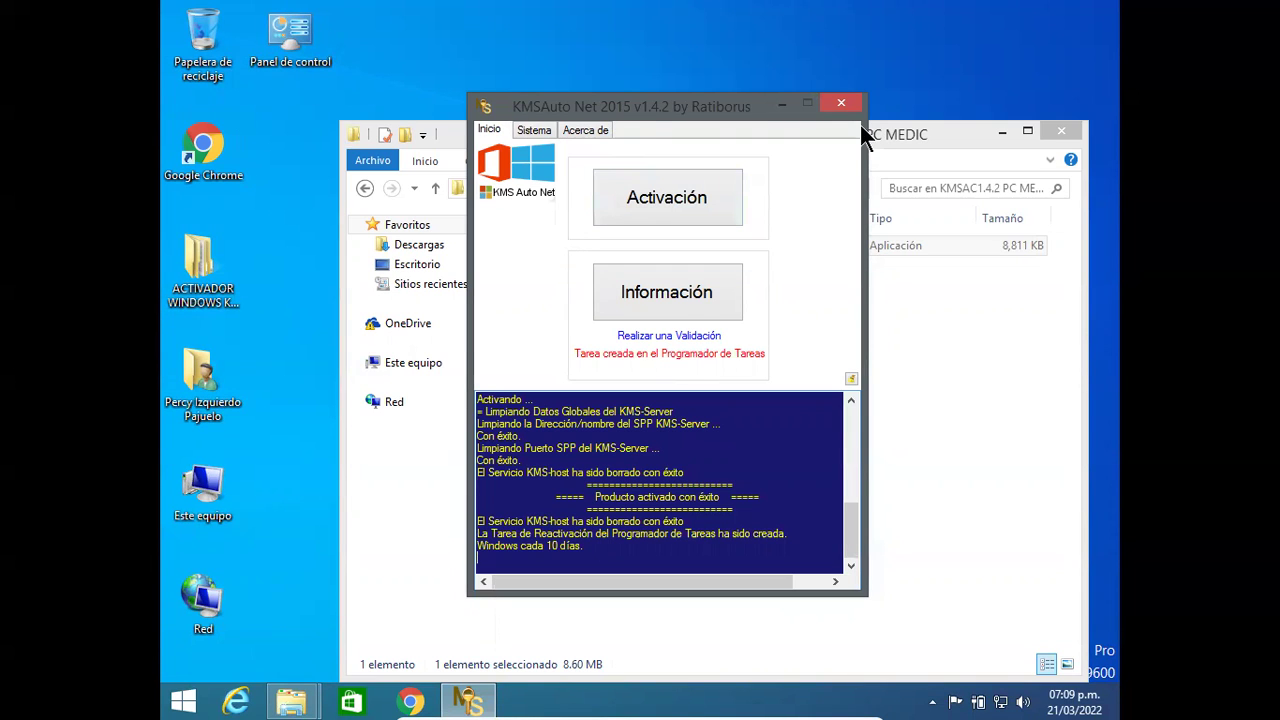
pyautogui.click(841, 103)
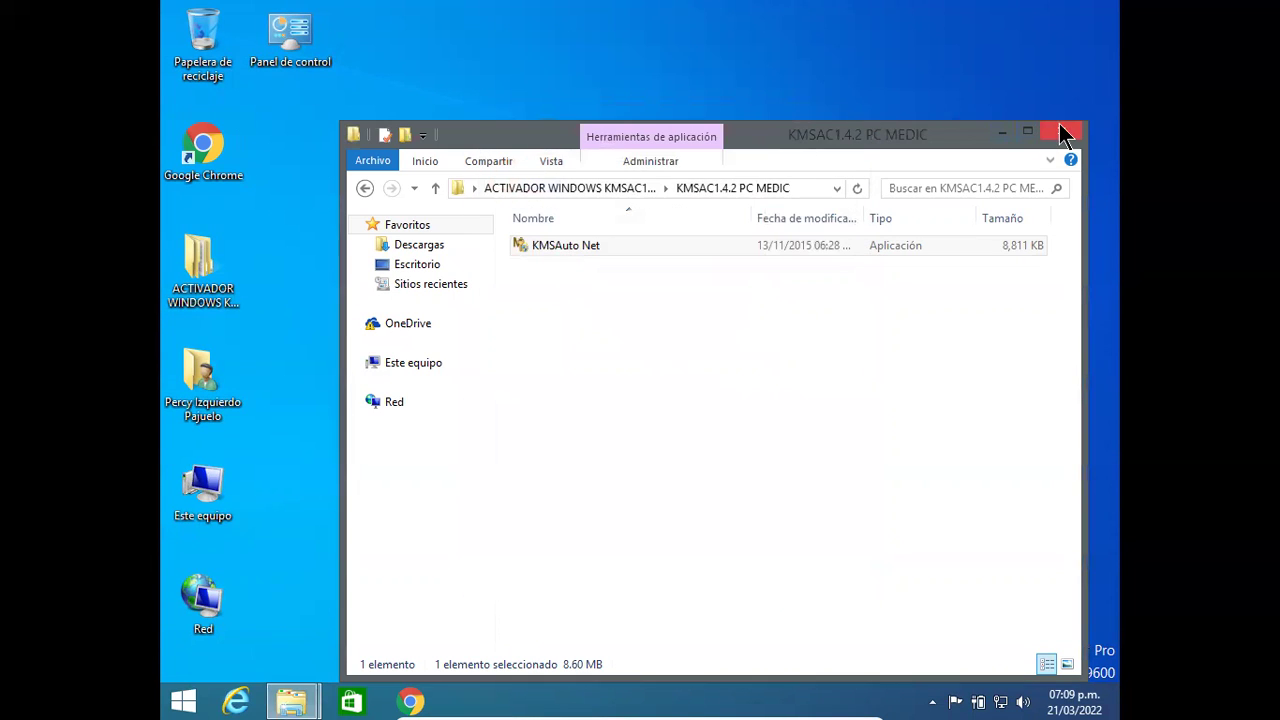
# Step: Close the folder, confirm 'Windows está activado' in Este equipo's Sistema properties, then close it
pyautogui.click(1066, 136)
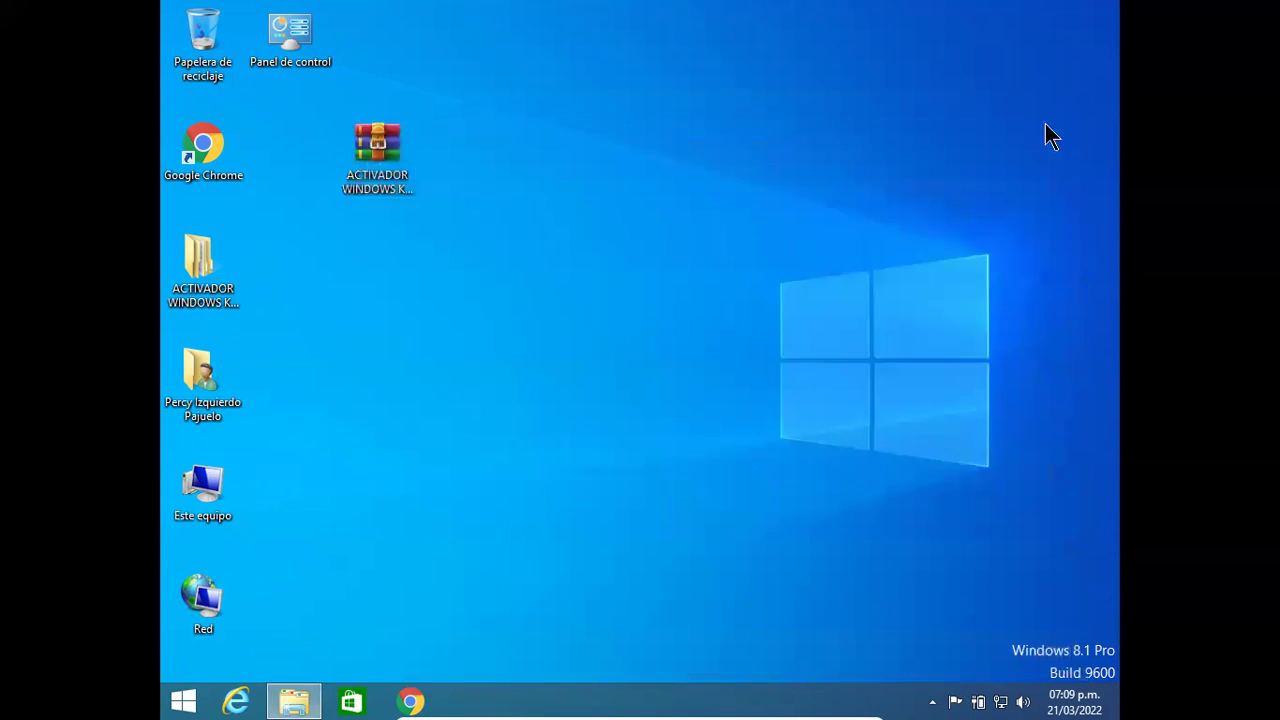
pyautogui.rightClick(219, 475)
pyautogui.click(318, 463)
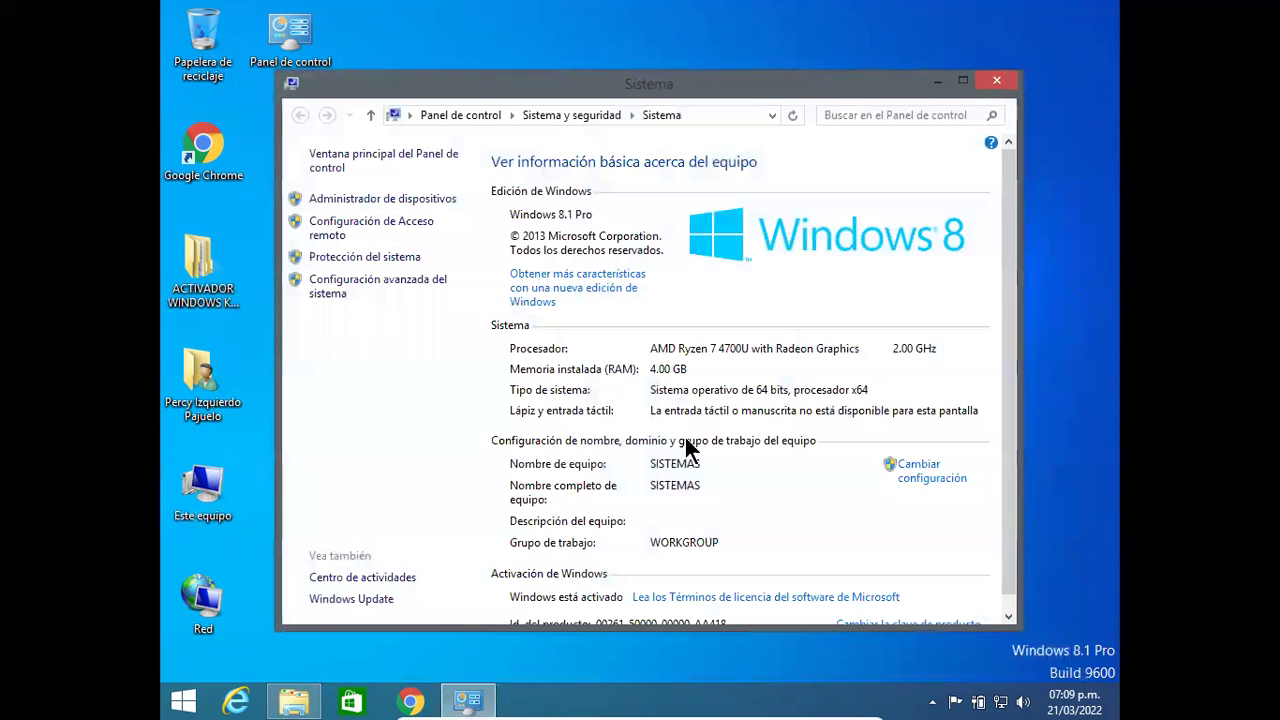
pyautogui.scroll(-1, 1015, 440)
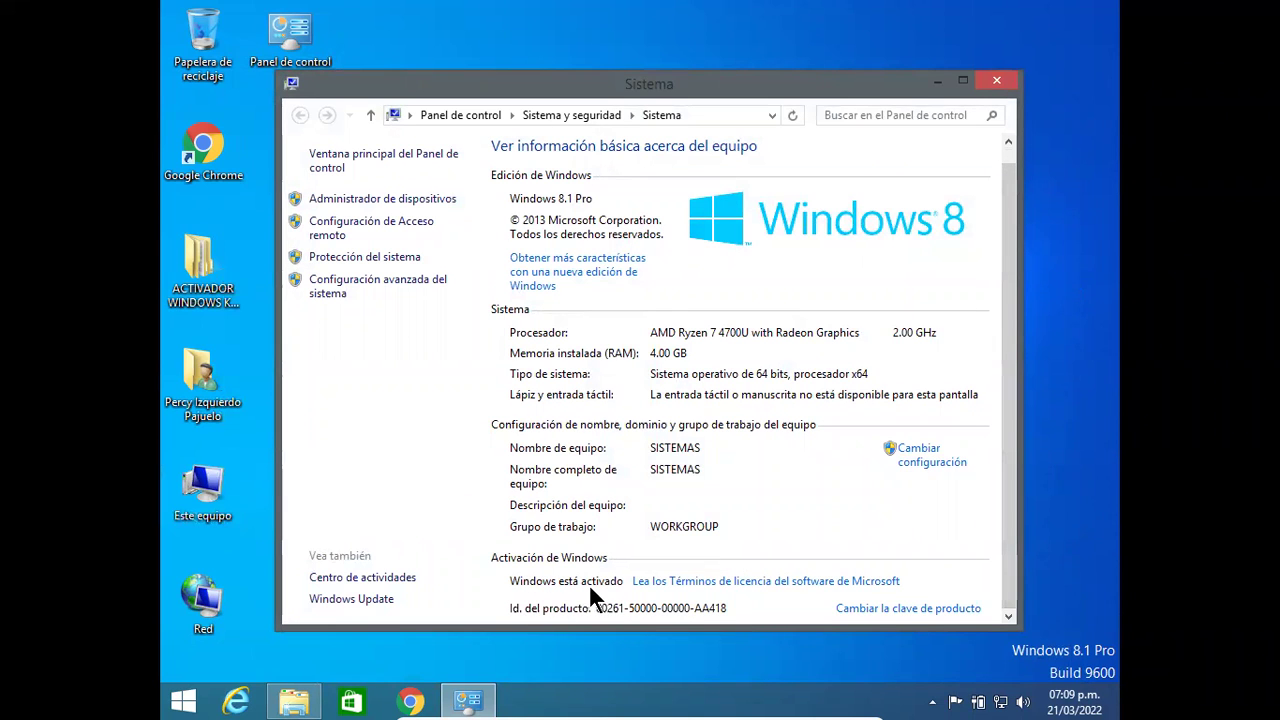
pyautogui.click(1006, 79)
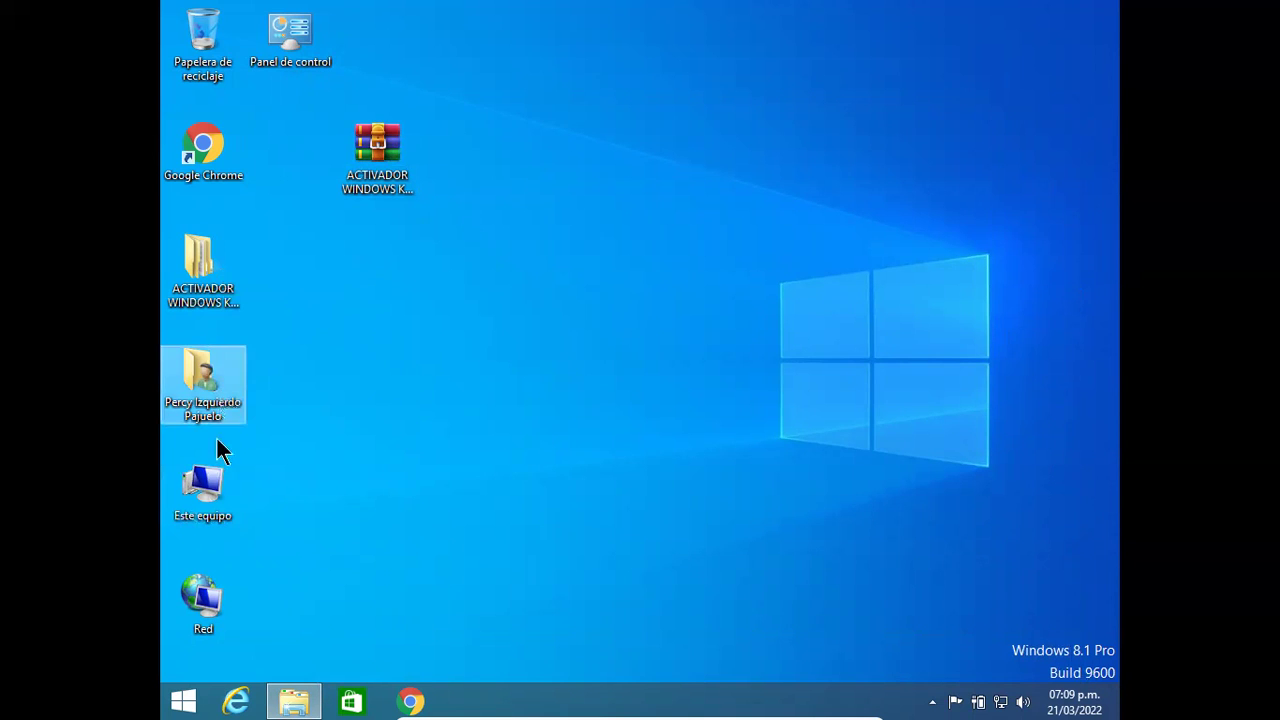
# Step: Copy the Activador Windows y Office archive from CD drive F: onto the desktop
pyautogui.doubleClick(211, 488)
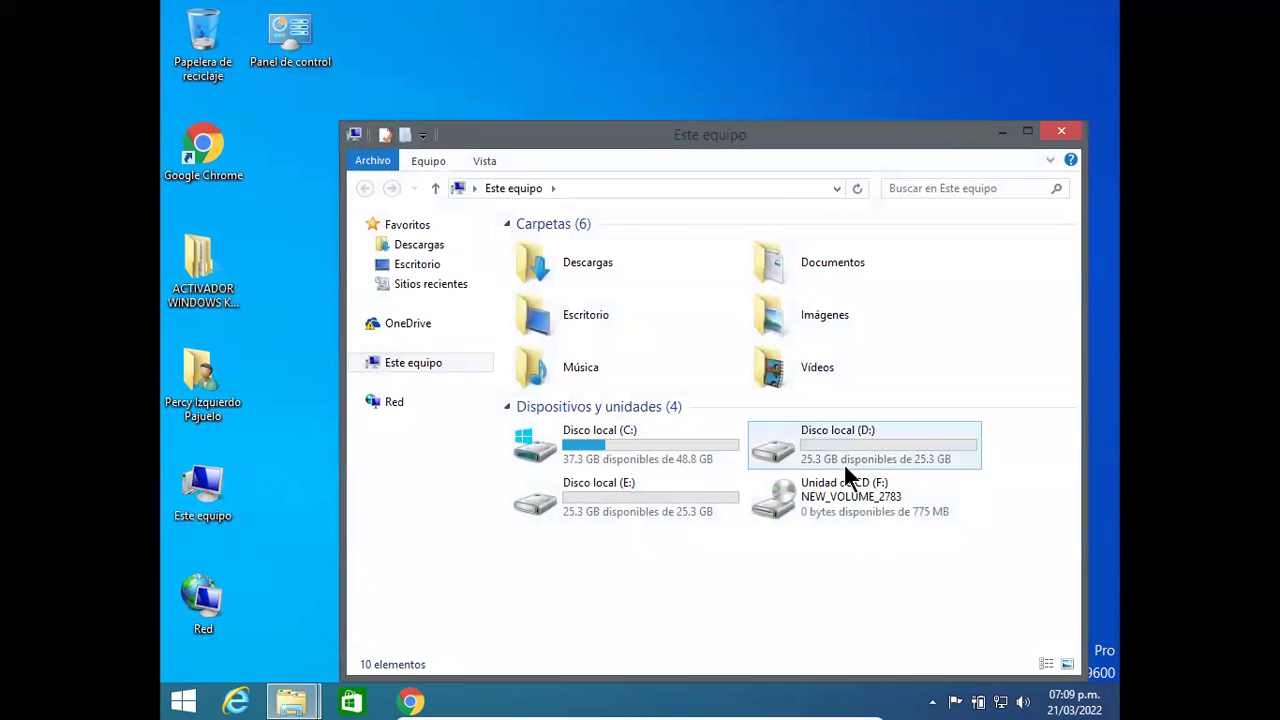
pyautogui.doubleClick(860, 486)
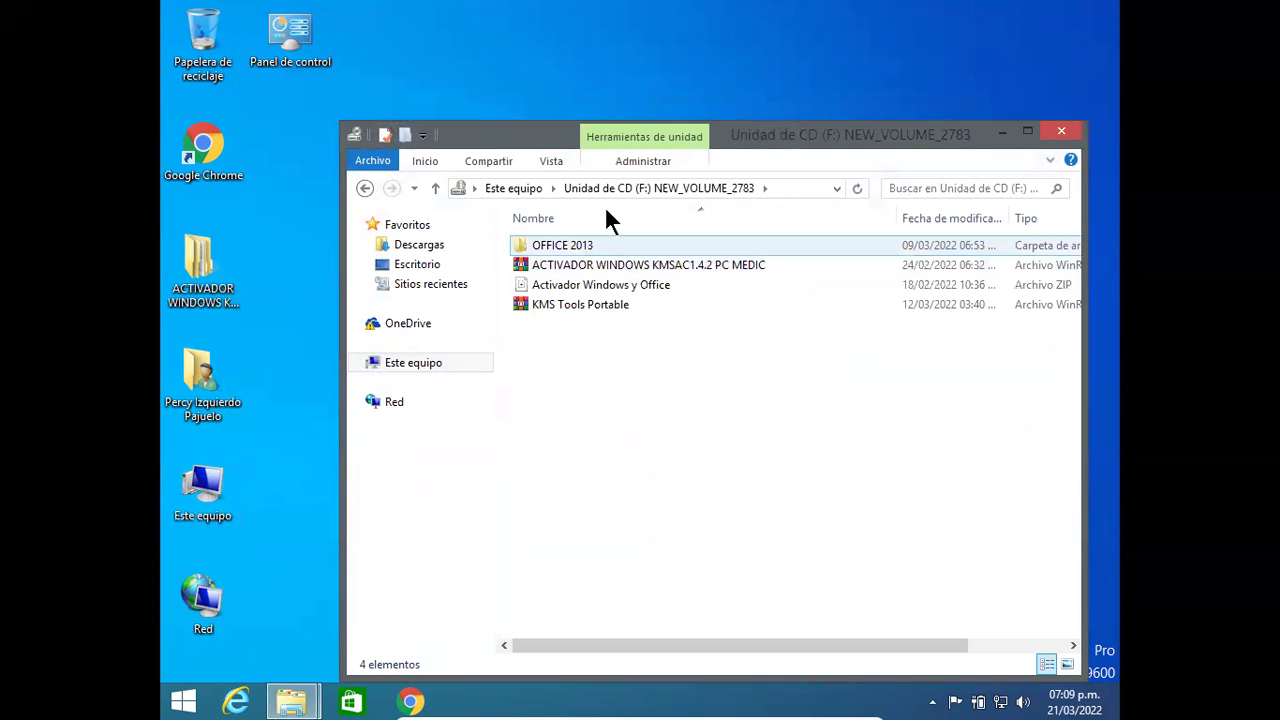
pyautogui.moveTo(750, 132); pyautogui.dragTo(908, 110)
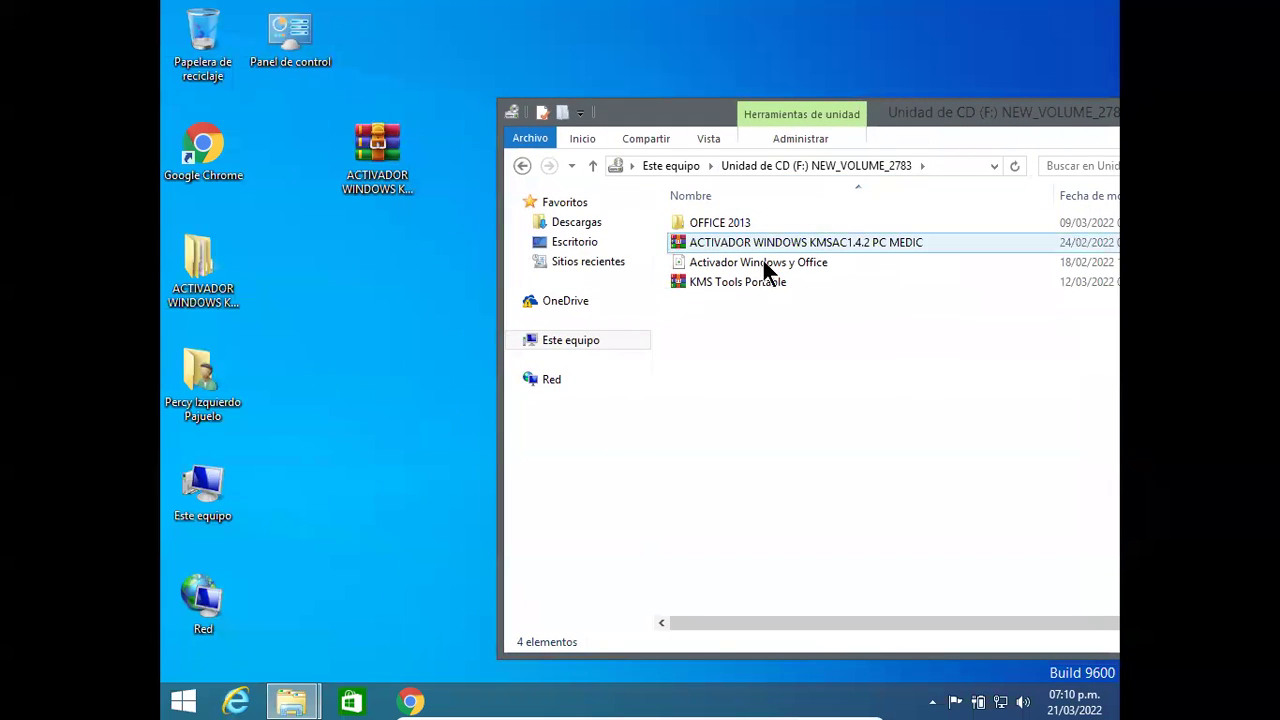
pyautogui.moveTo(735, 264); pyautogui.dragTo(372, 316)
# Step: Extract it into its own 'Activador Windows y Office' folder and open that folder
pyautogui.rightClick(391, 266)
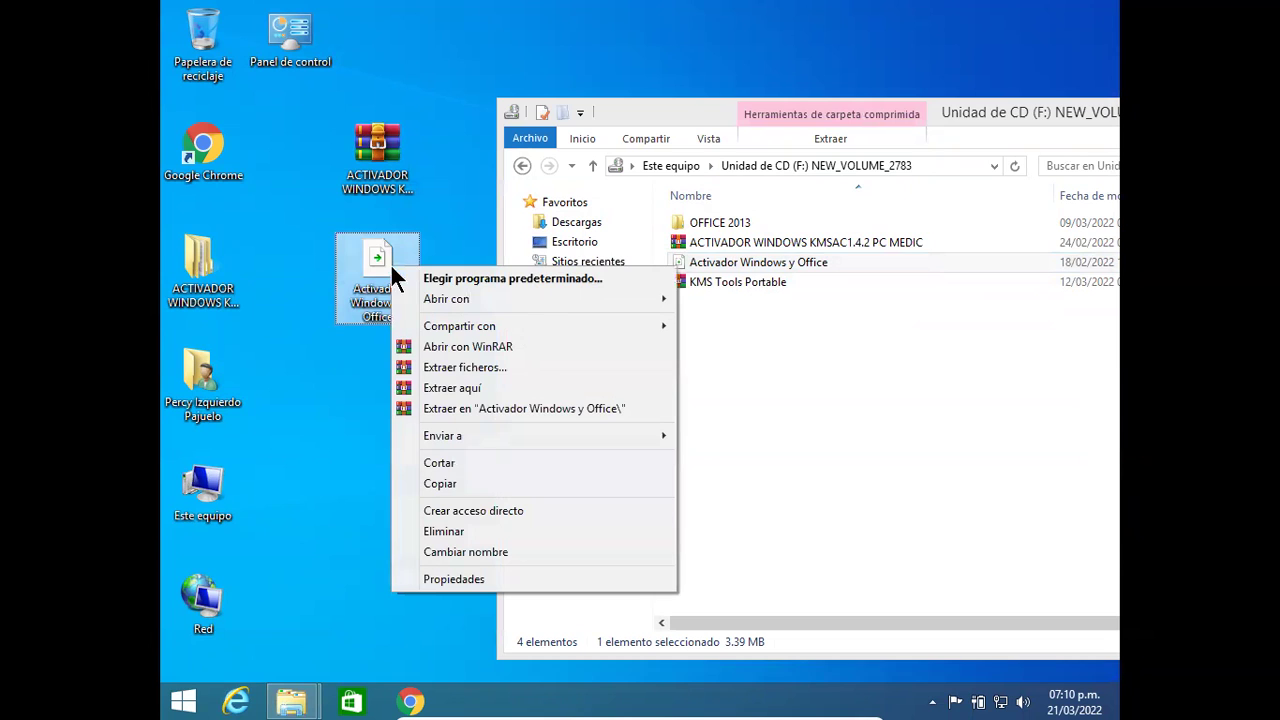
pyautogui.click(482, 410)
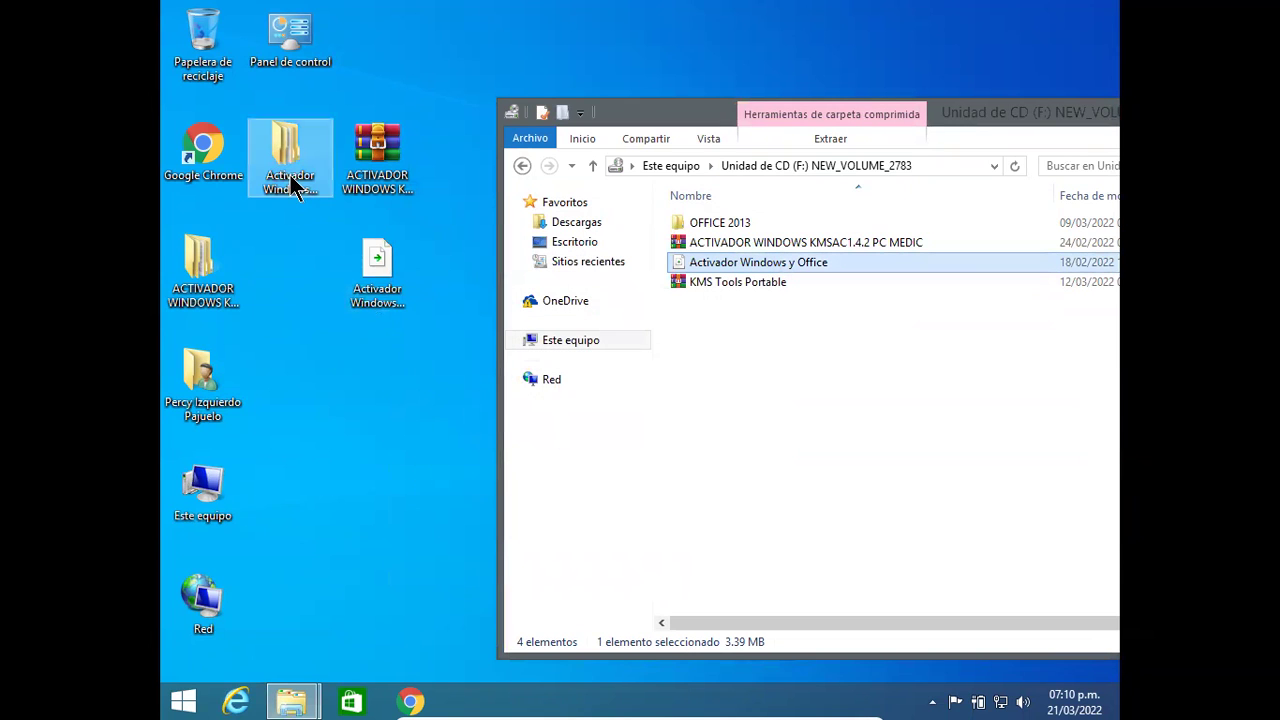
pyautogui.doubleClick(295, 185)
# Step: Extract the 1.5.4-PVP archive with its password, then dismiss the checksum error report
pyautogui.doubleClick(380, 126)
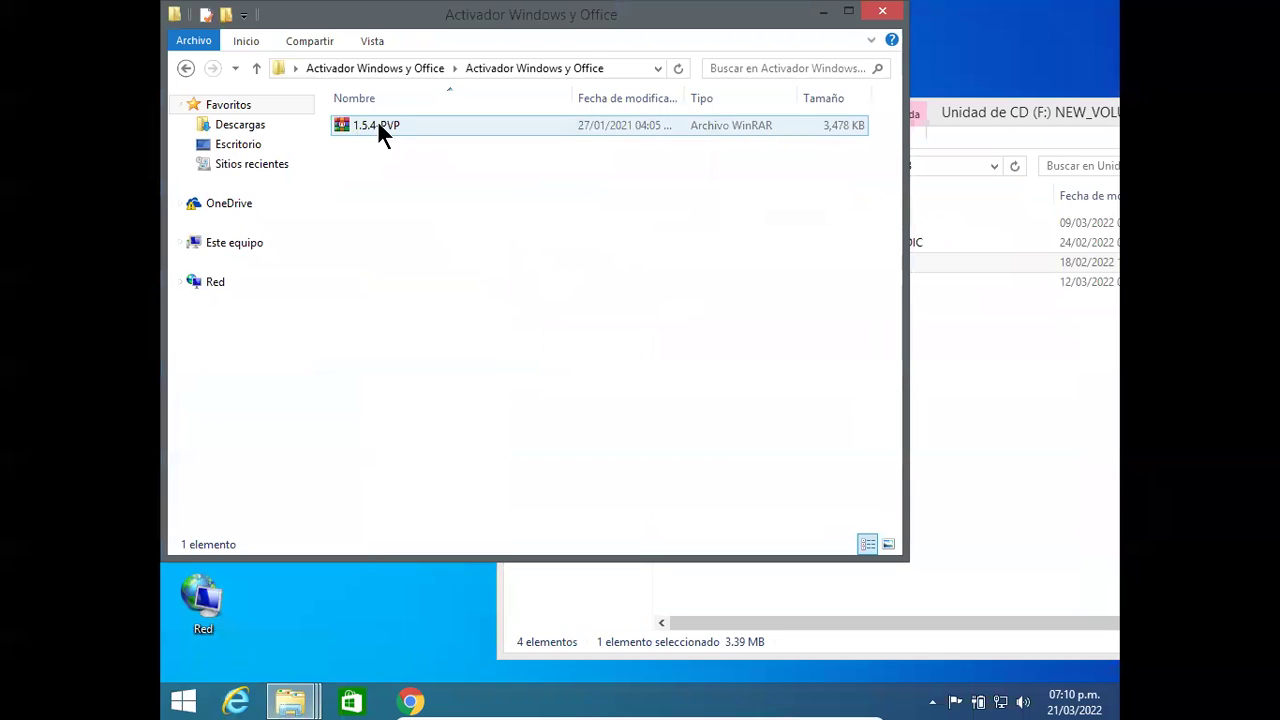
pyautogui.rightClick(383, 123)
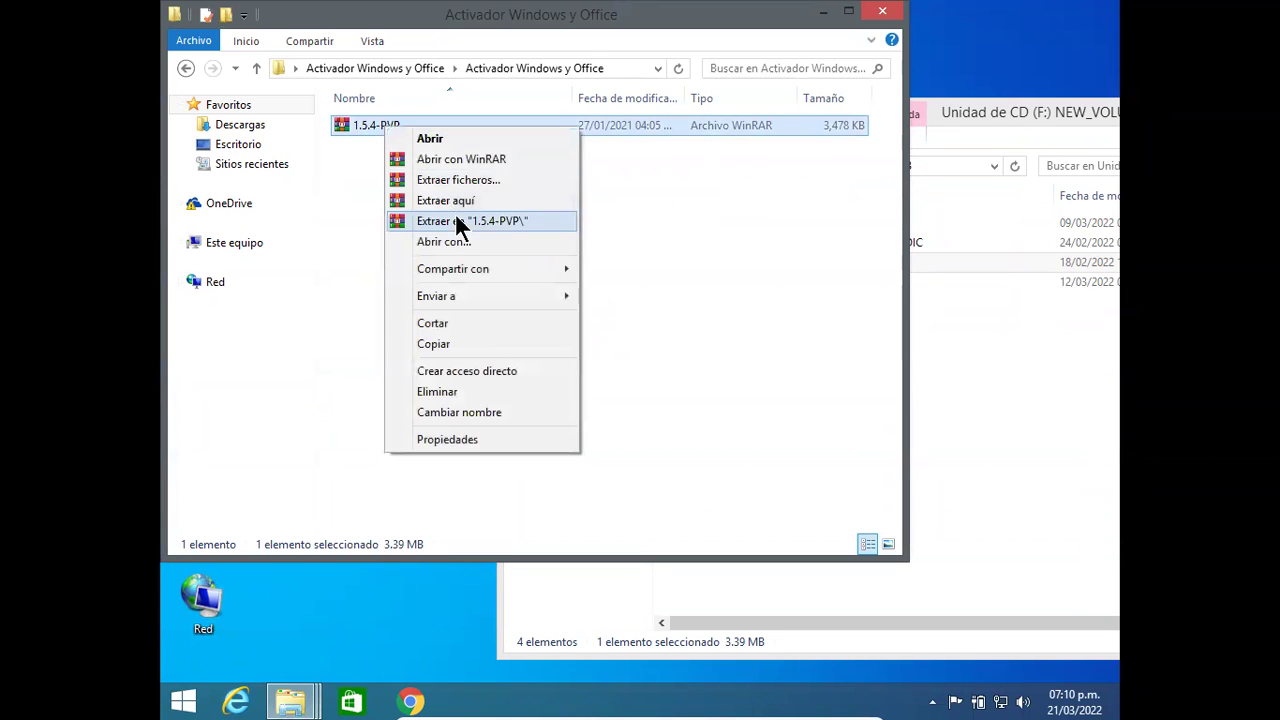
pyautogui.click(454, 212)
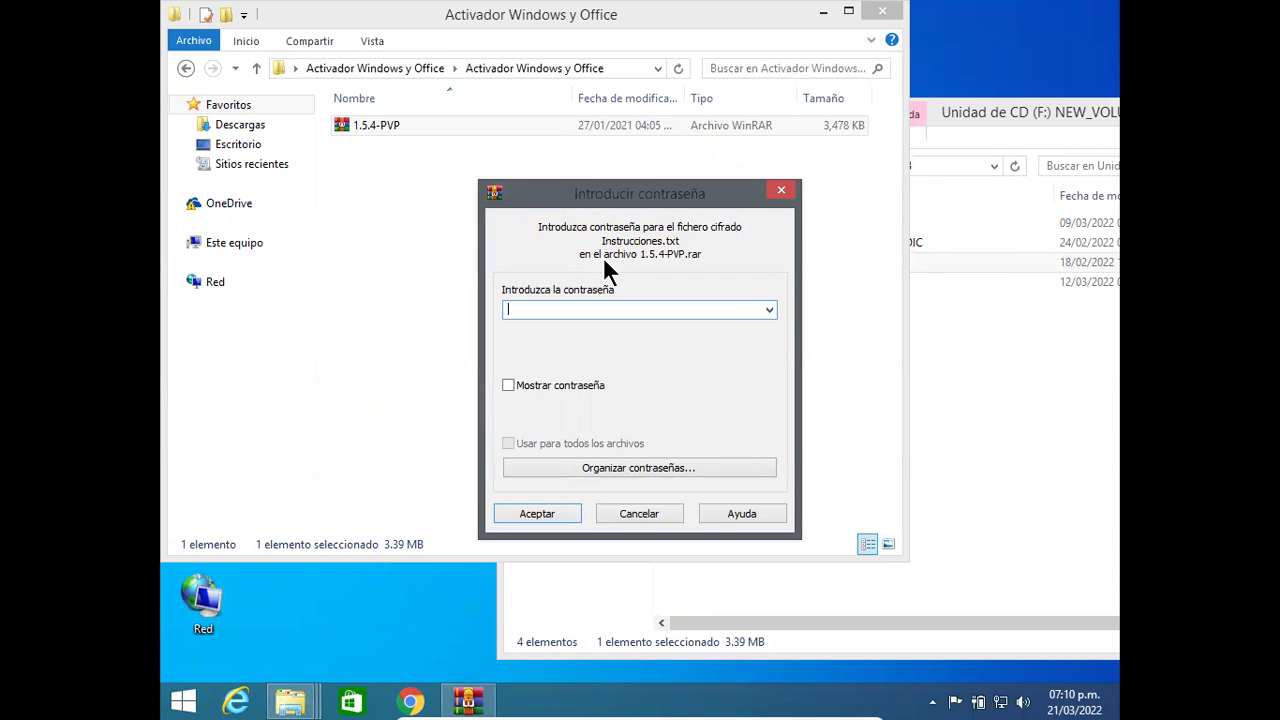
pyautogui.write('•••••')
pyautogui.click(507, 506)
pyautogui.click(498, 487)
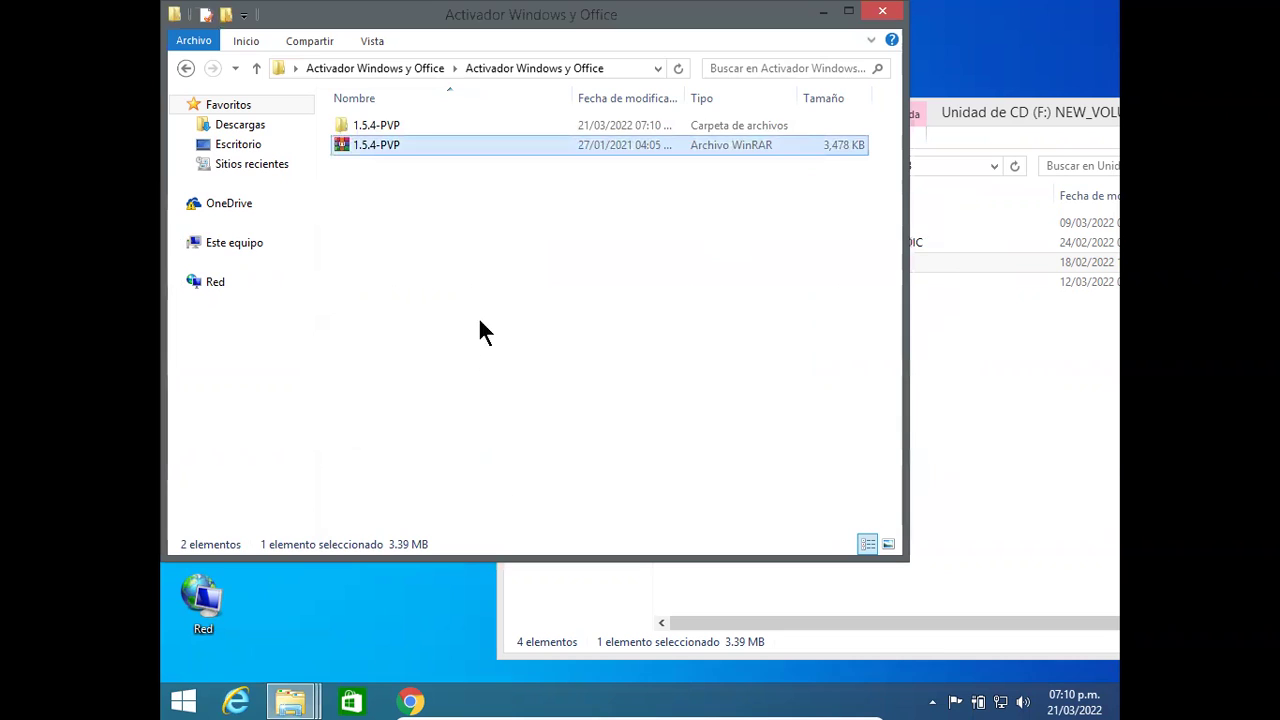
# Step: Retry extracting 1.5.4-PVP with the password after finding the folder empty, then close the folder window
pyautogui.doubleClick(408, 127)
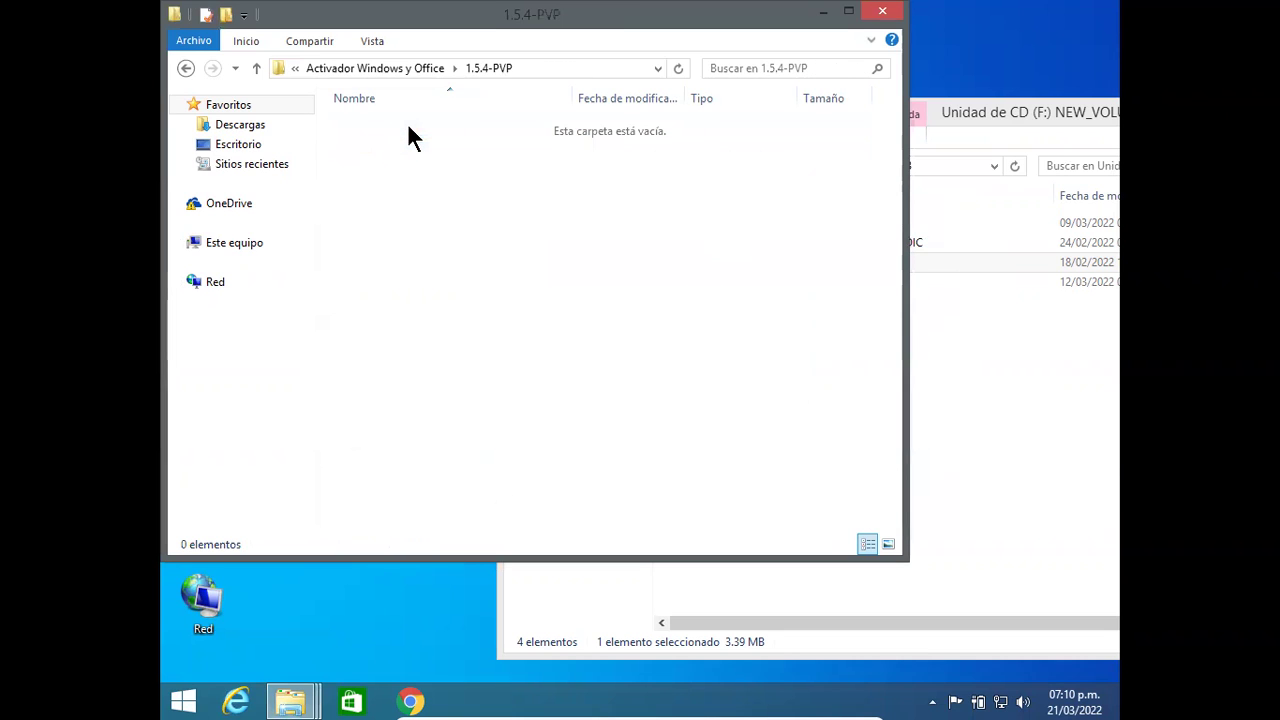
pyautogui.click(183, 68)
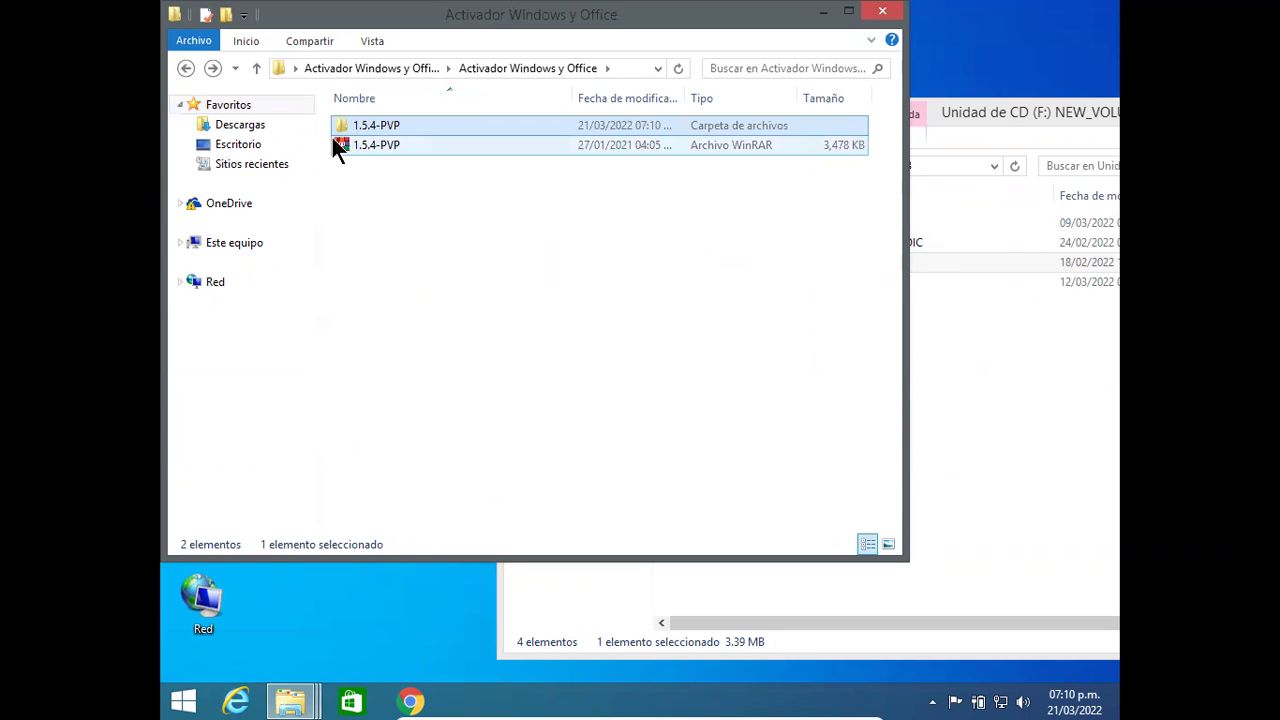
pyautogui.rightClick(340, 145)
pyautogui.click(517, 208)
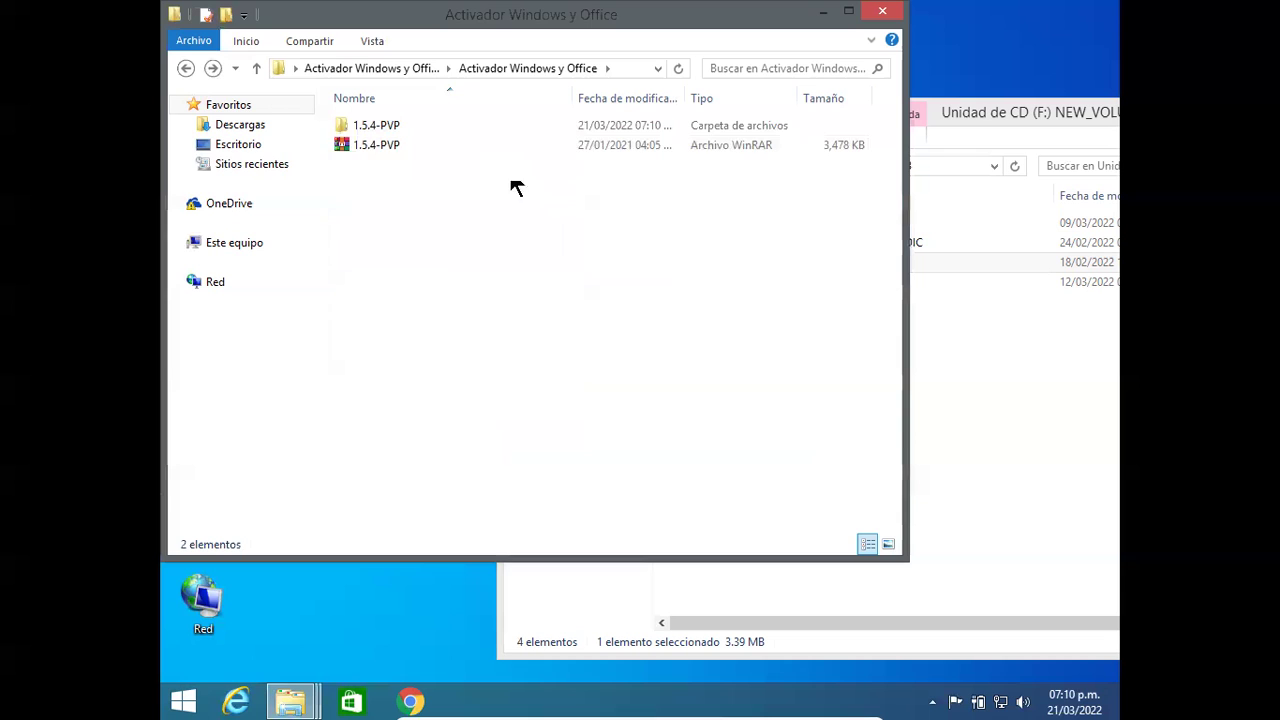
pyautogui.rightClick(386, 145)
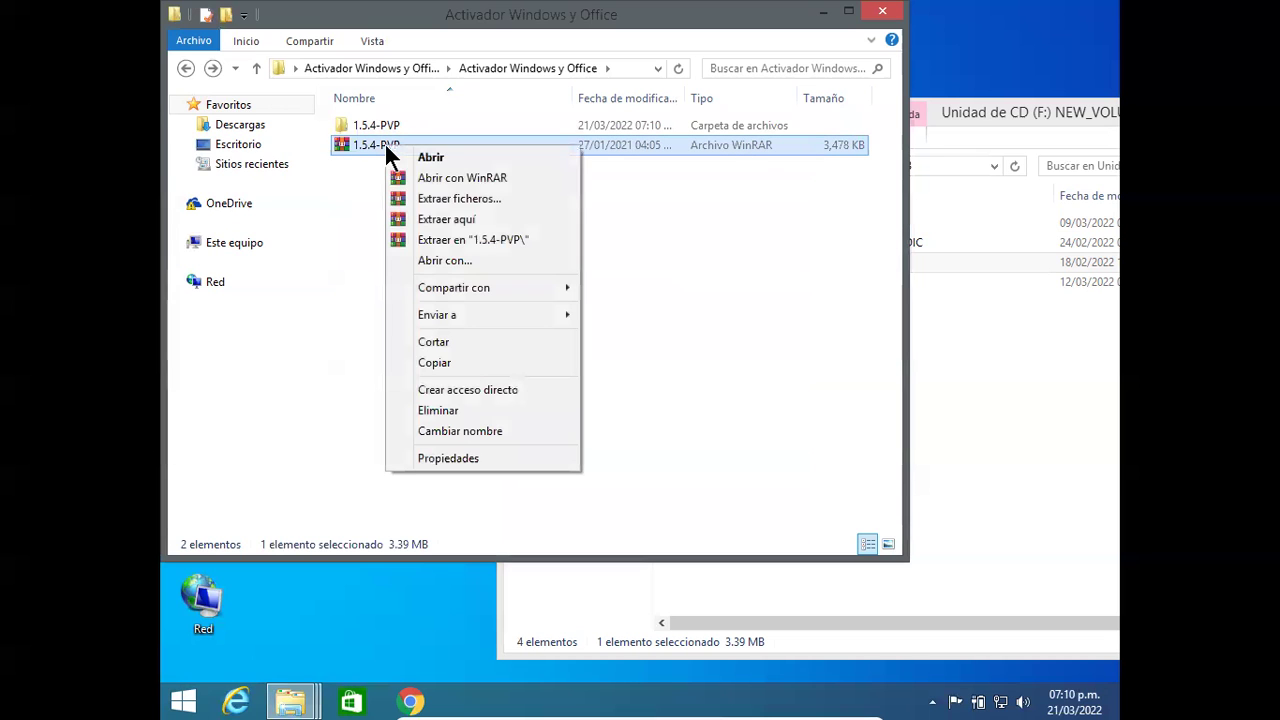
pyautogui.click(451, 239)
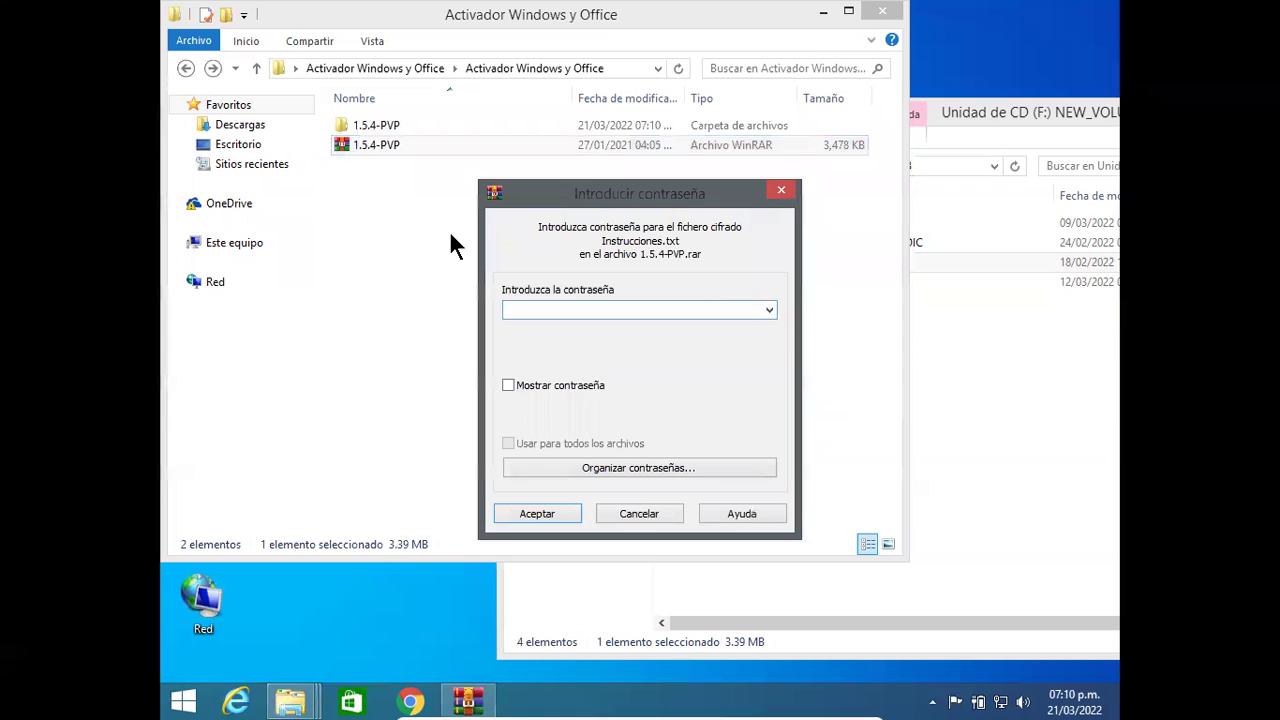
pyautogui.write('1234')
pyautogui.click(508, 518)
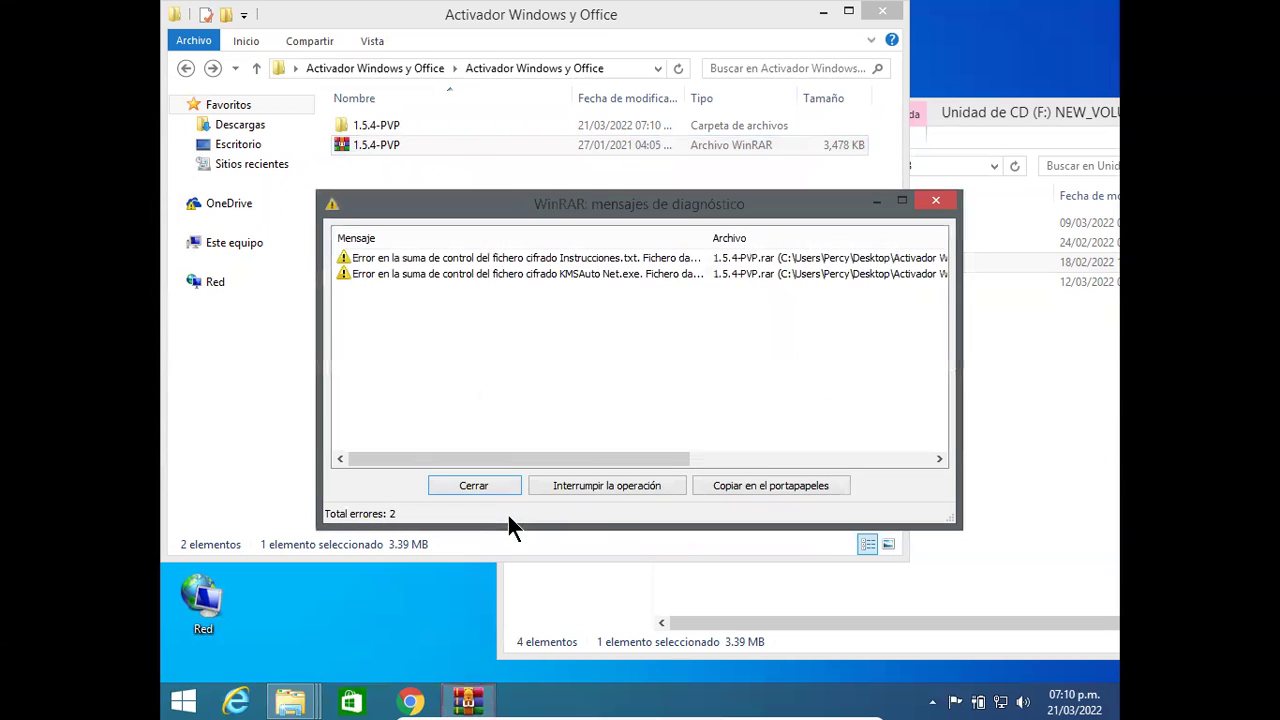
pyautogui.click(950, 200)
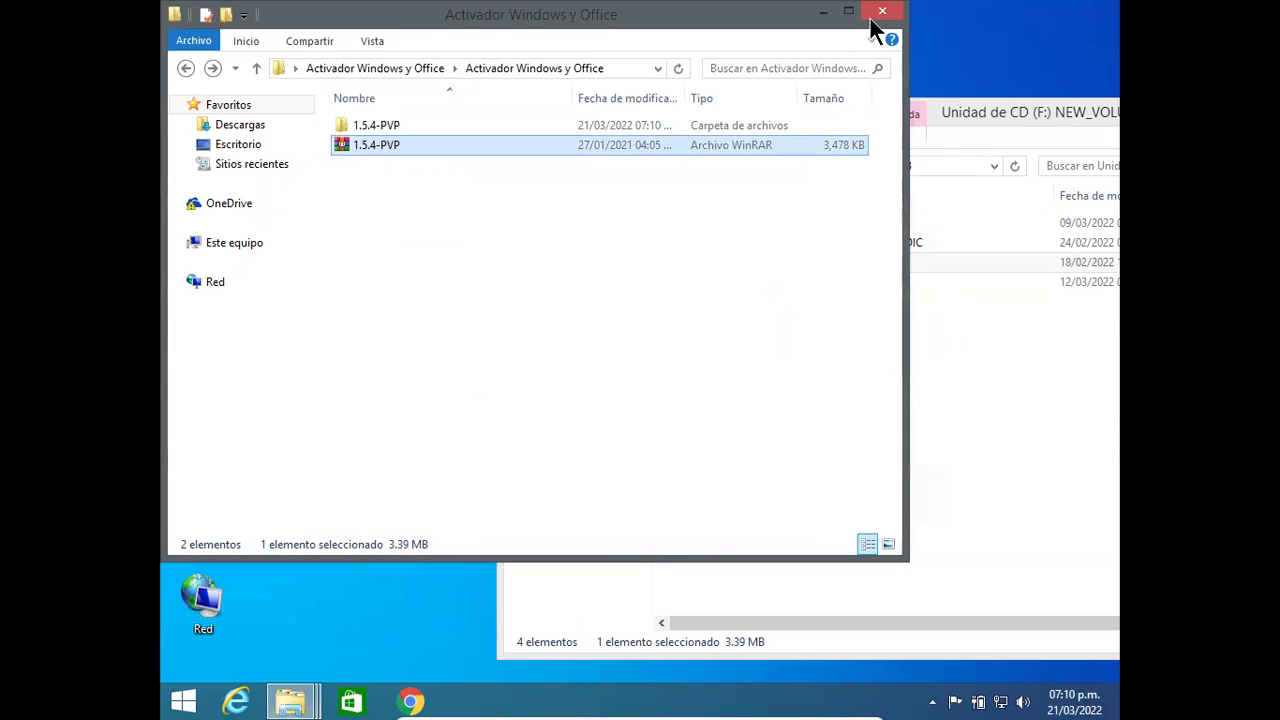
pyautogui.click(876, 14)
pyautogui.moveTo(936, 116); pyautogui.dragTo(848, 119)
# Step: Add the Programas 10 disc image from Descargas to the VM's optical drive via the disk selector
pyautogui.click(962, 113)
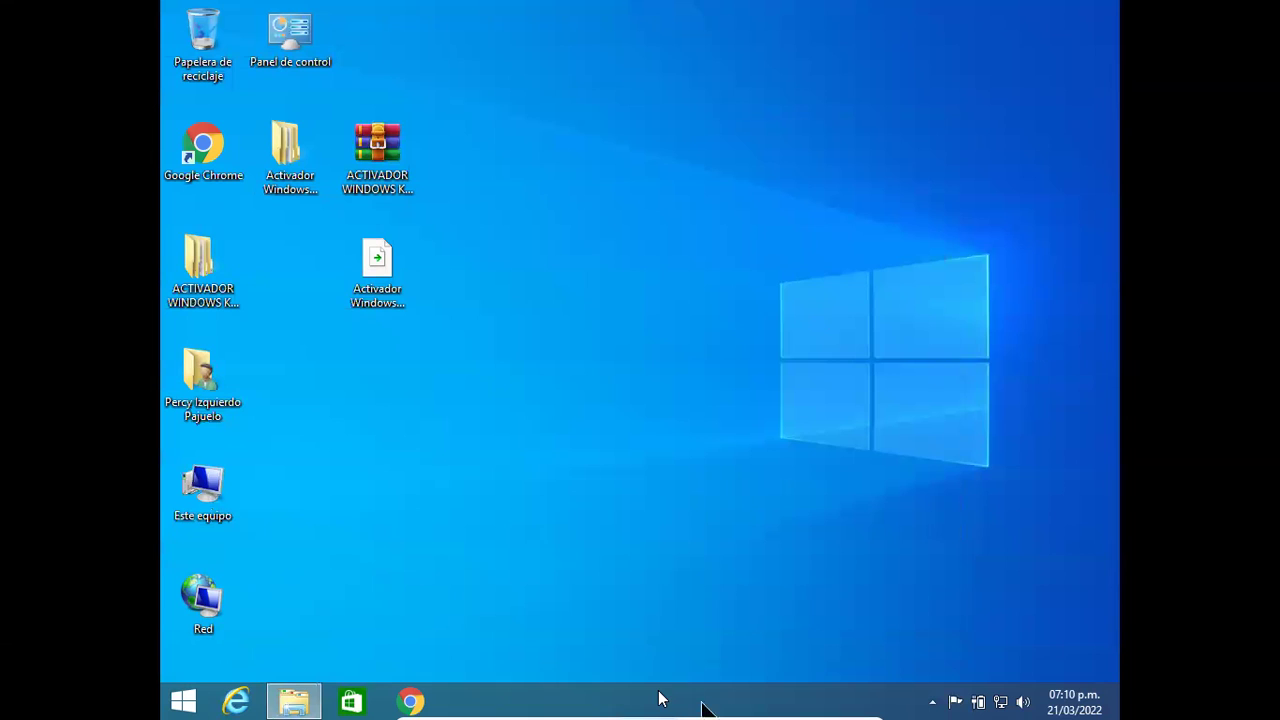
pyautogui.moveTo(605, 700)
pyautogui.click(544, 707)
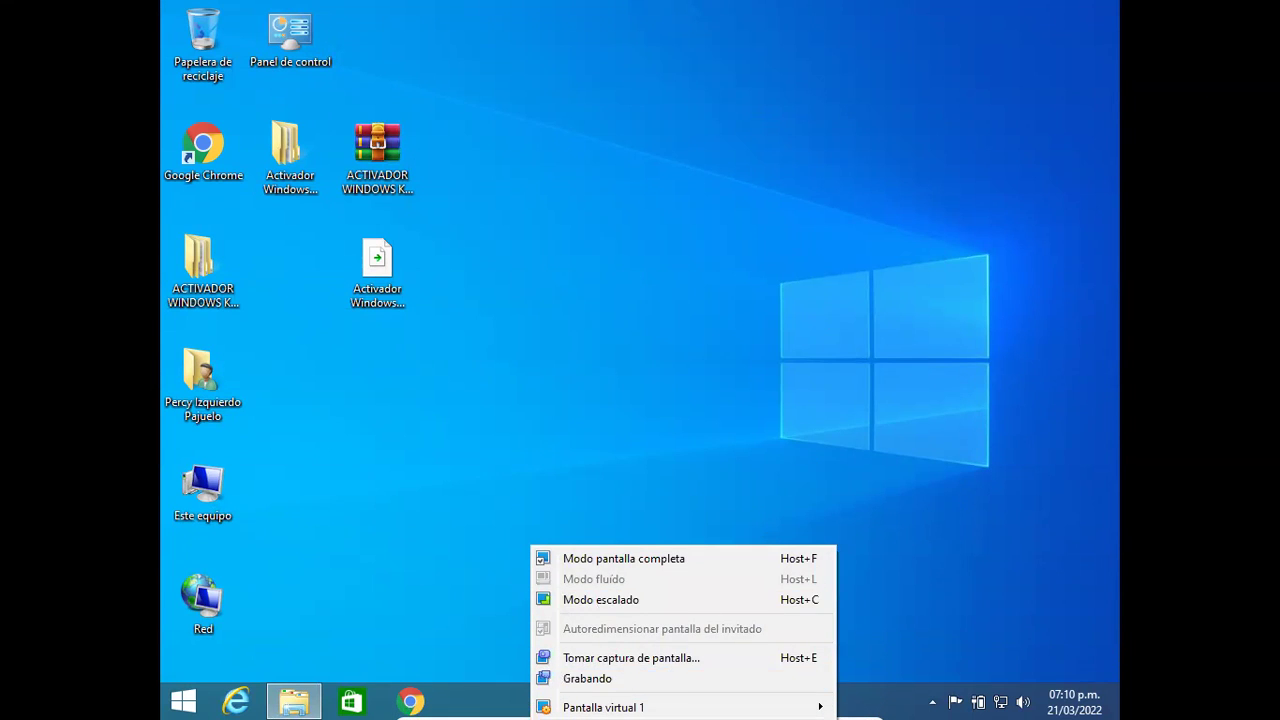
pyautogui.press('Escape')
pyautogui.click(632, 709)
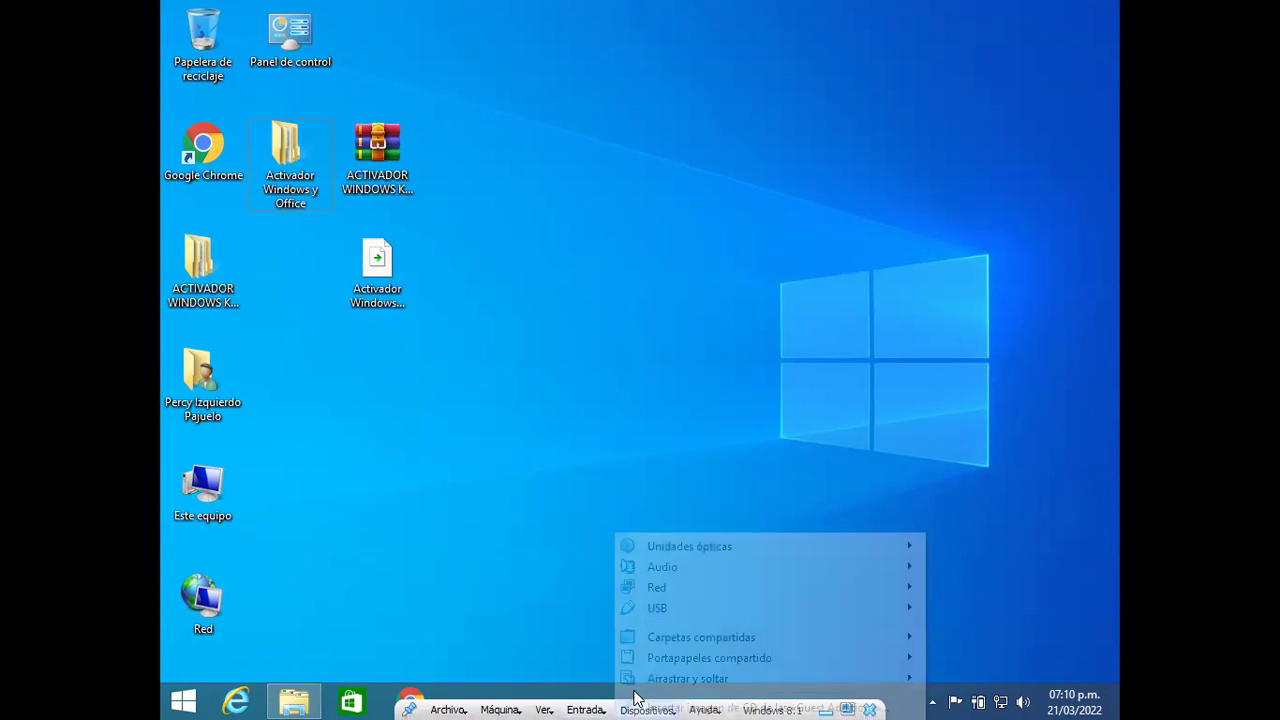
pyautogui.moveTo(823, 555)
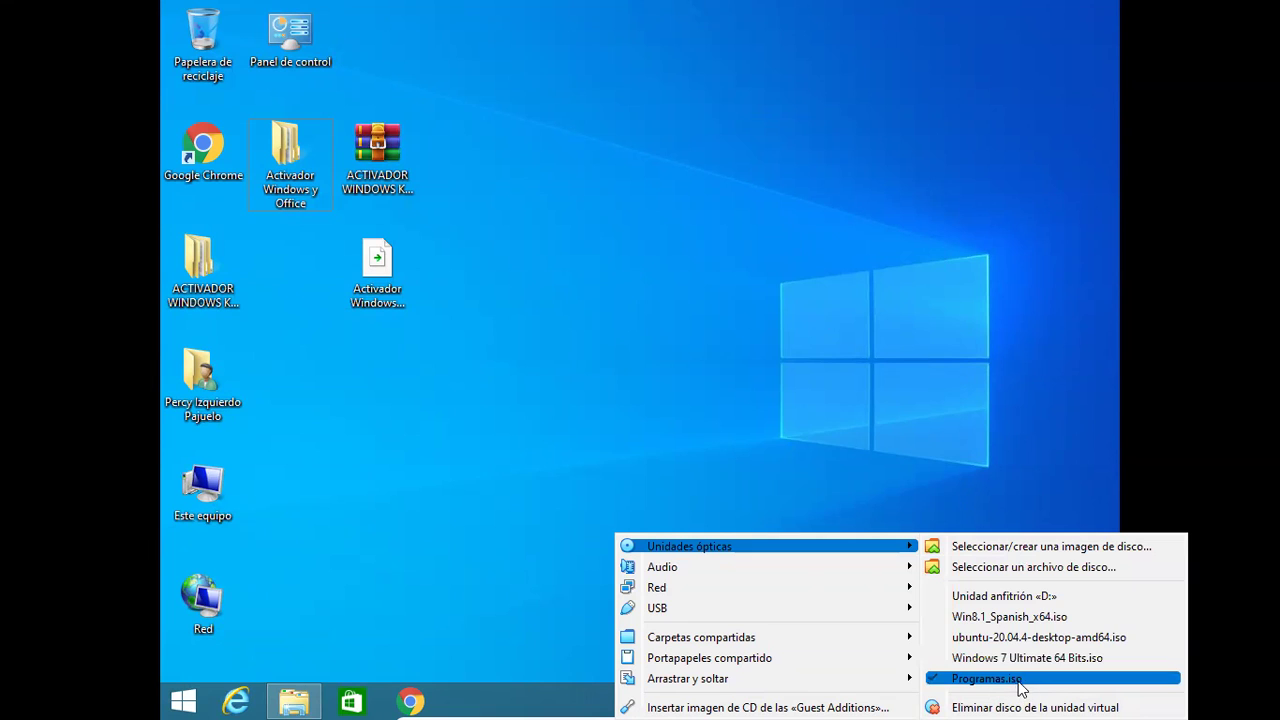
pyautogui.click(1033, 561)
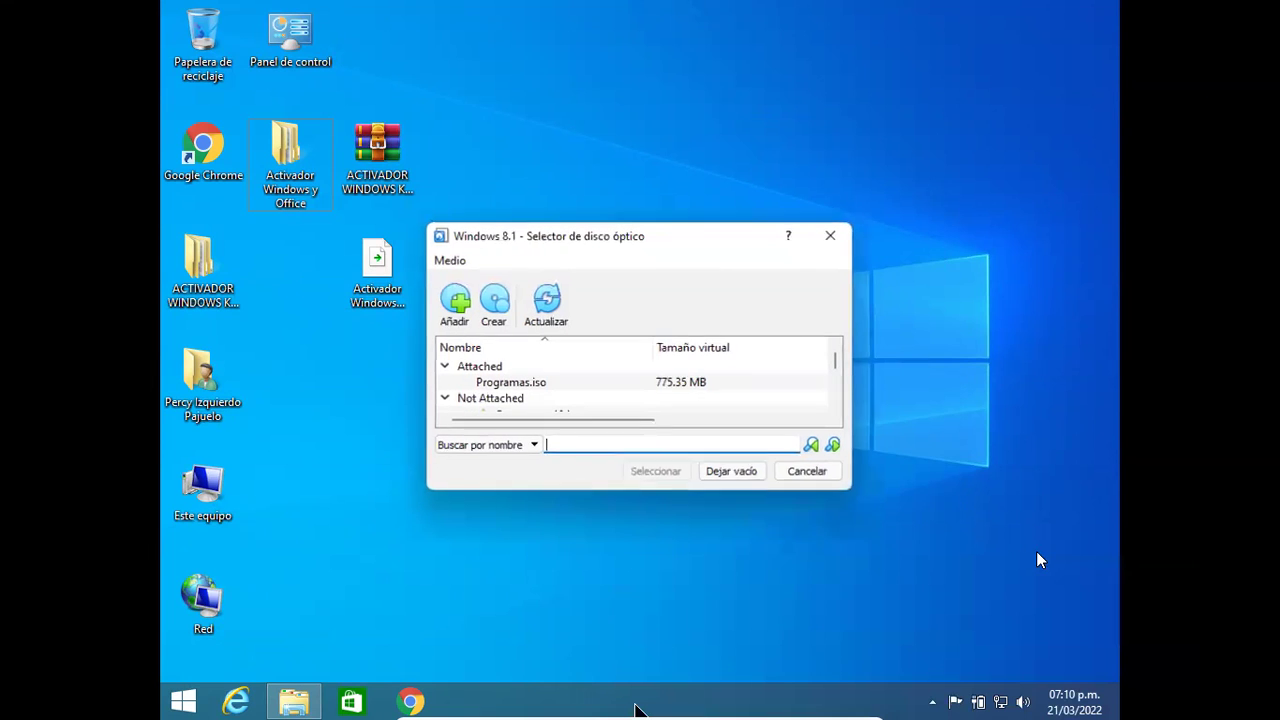
pyautogui.click(456, 305)
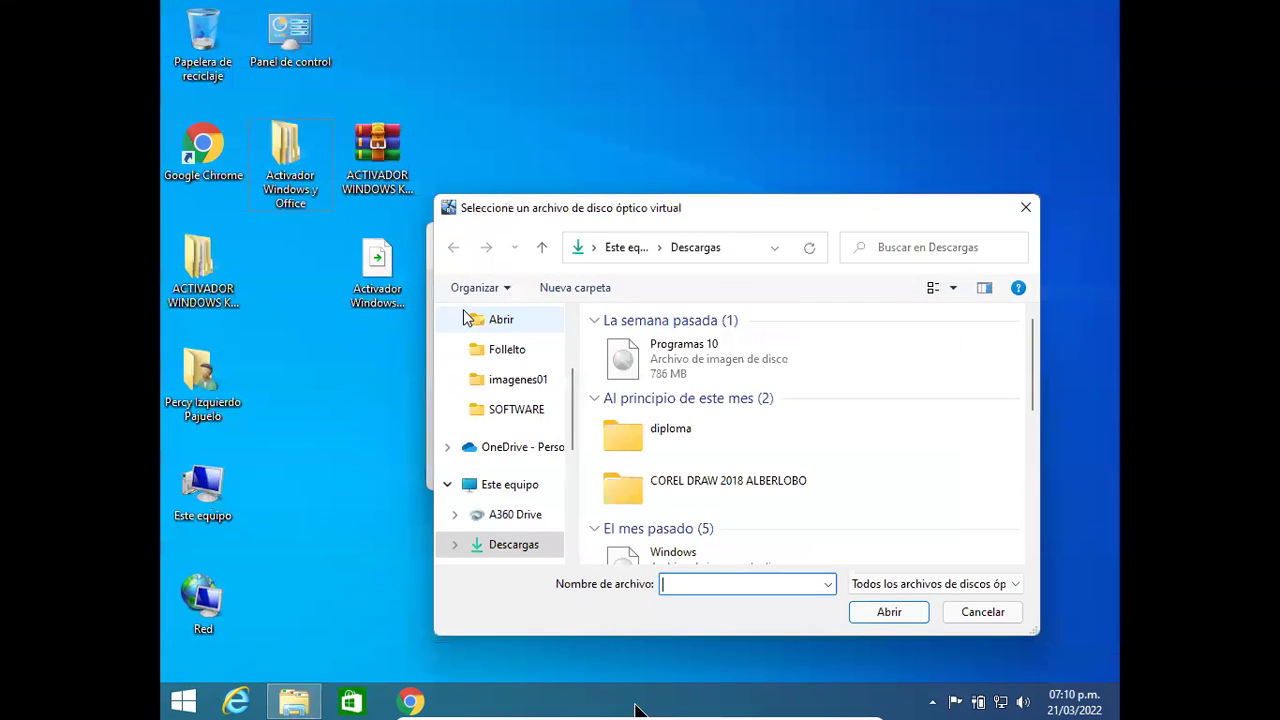
pyautogui.click(737, 379)
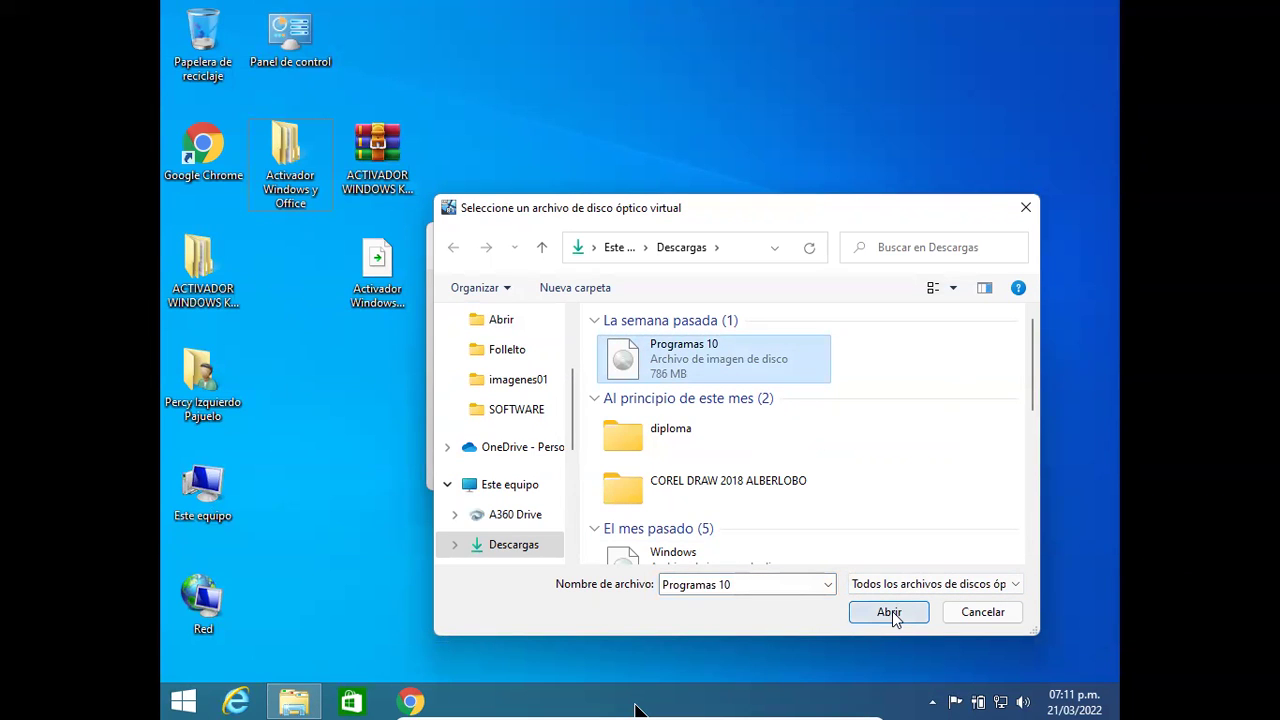
pyautogui.click(898, 614)
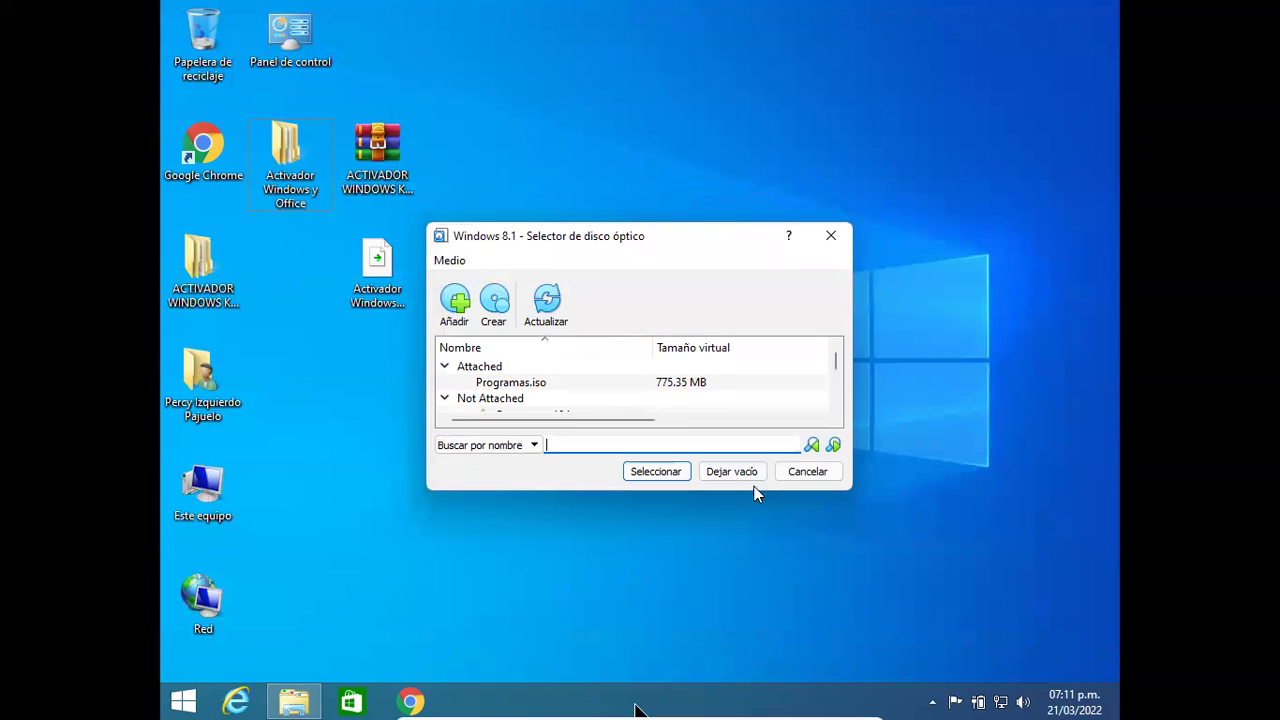
pyautogui.click(705, 474)
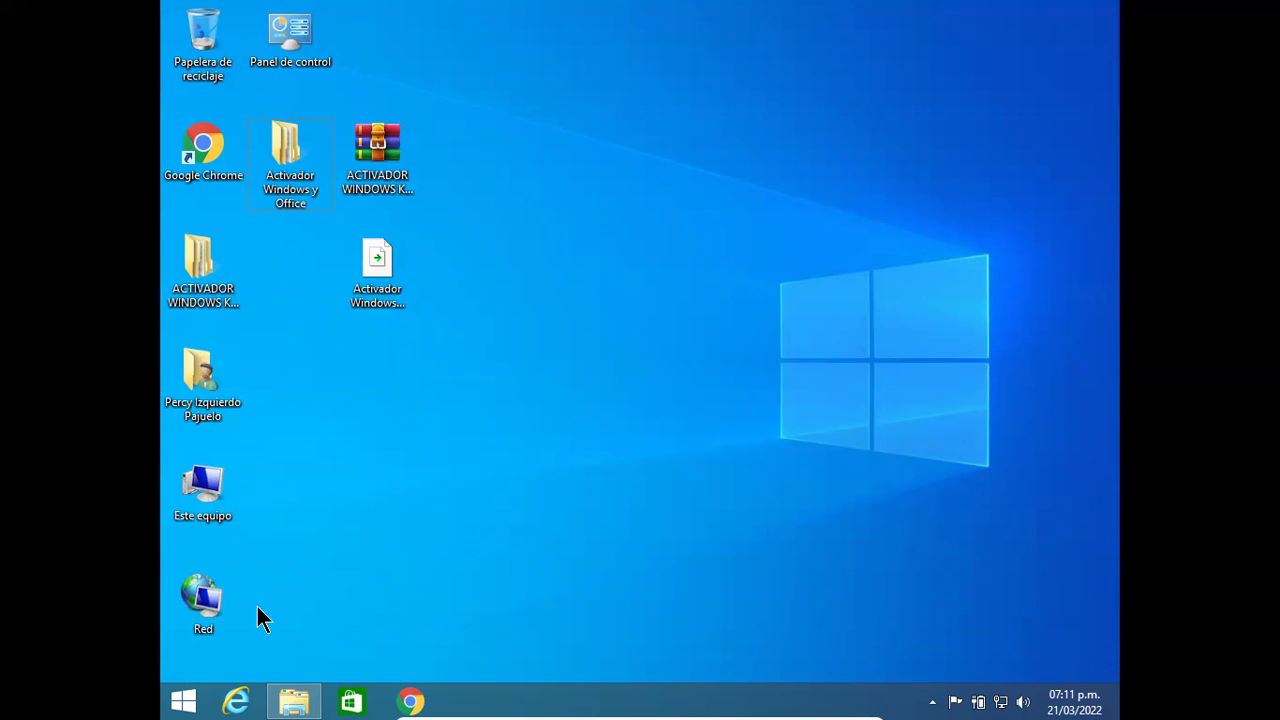
# Step: Open the CD drive and copy the DanielTm 2020 (MO) archive onto the desktop
pyautogui.click(290, 700)
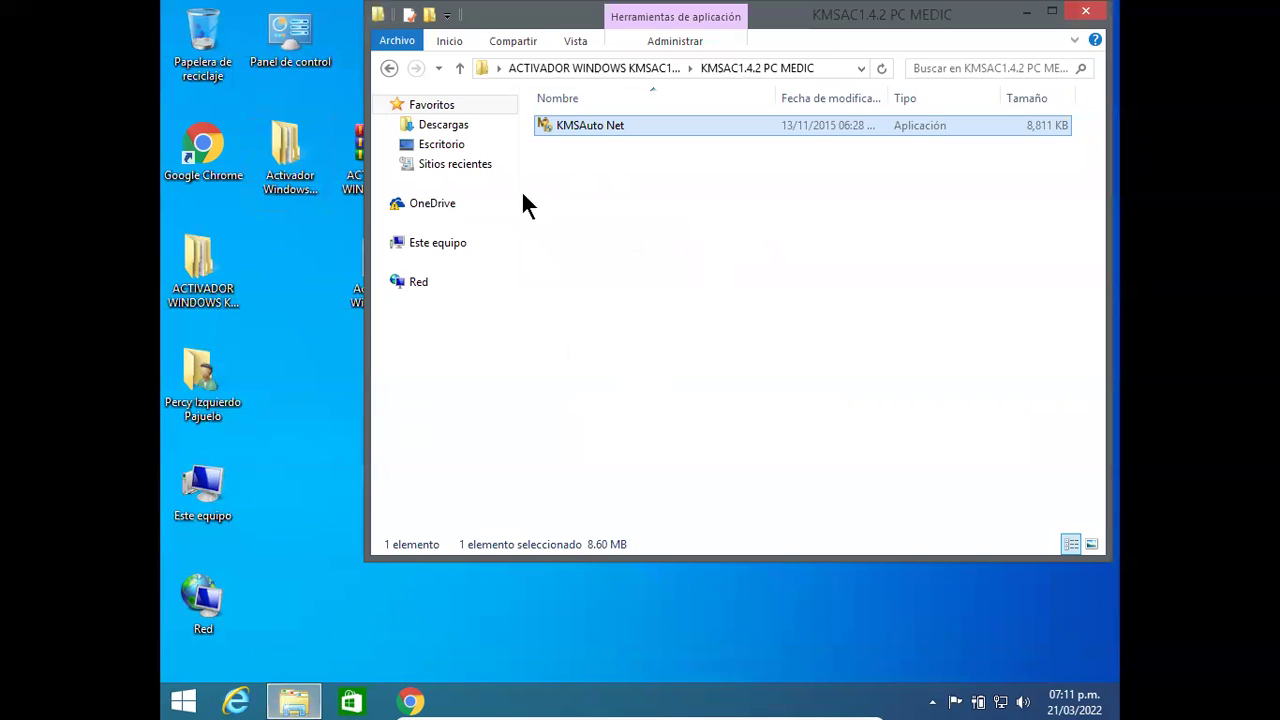
pyautogui.click(436, 244)
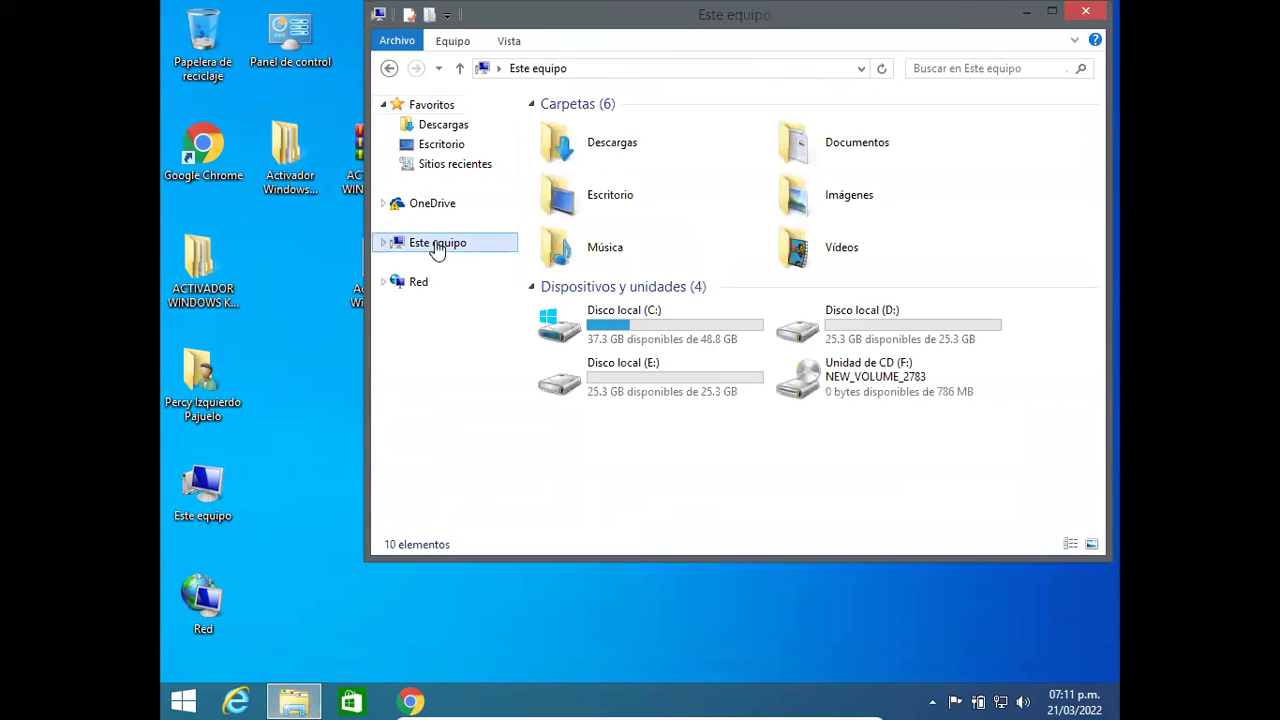
pyautogui.doubleClick(876, 385)
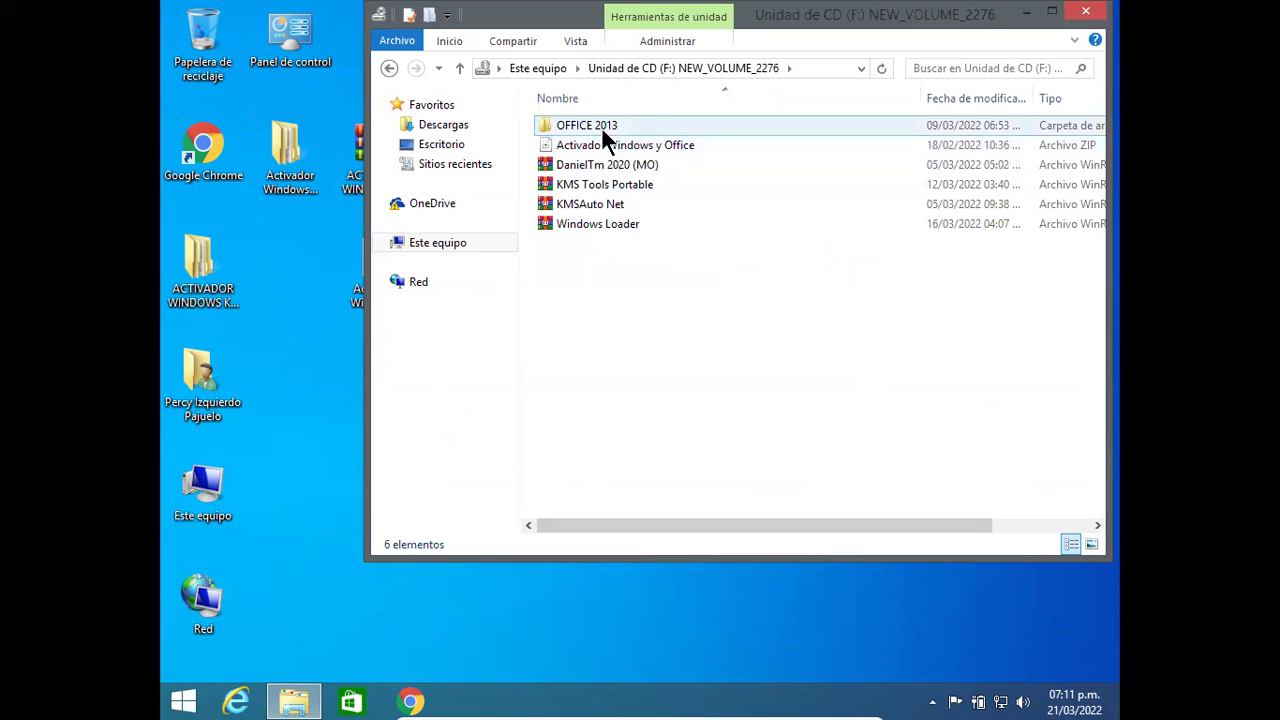
pyautogui.click(673, 164)
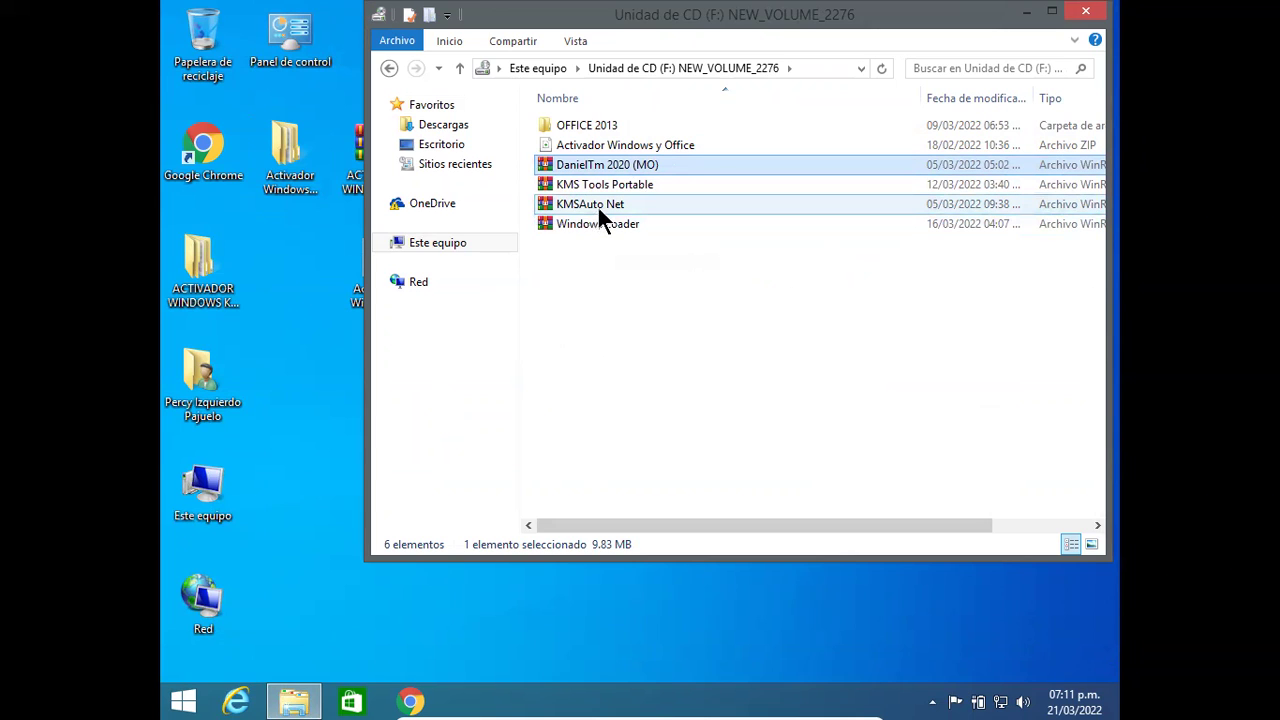
pyautogui.moveTo(564, 166); pyautogui.dragTo(335, 297)
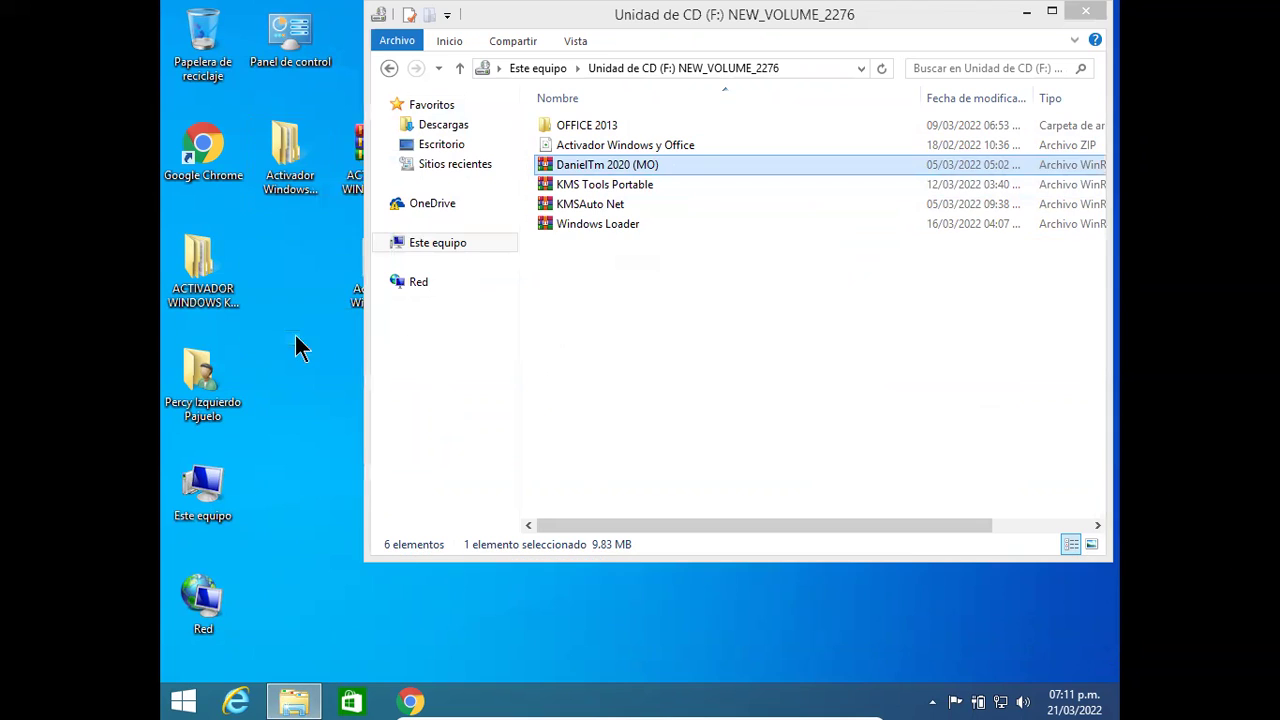
pyautogui.moveTo(856, 14); pyautogui.dragTo(1042, 71)
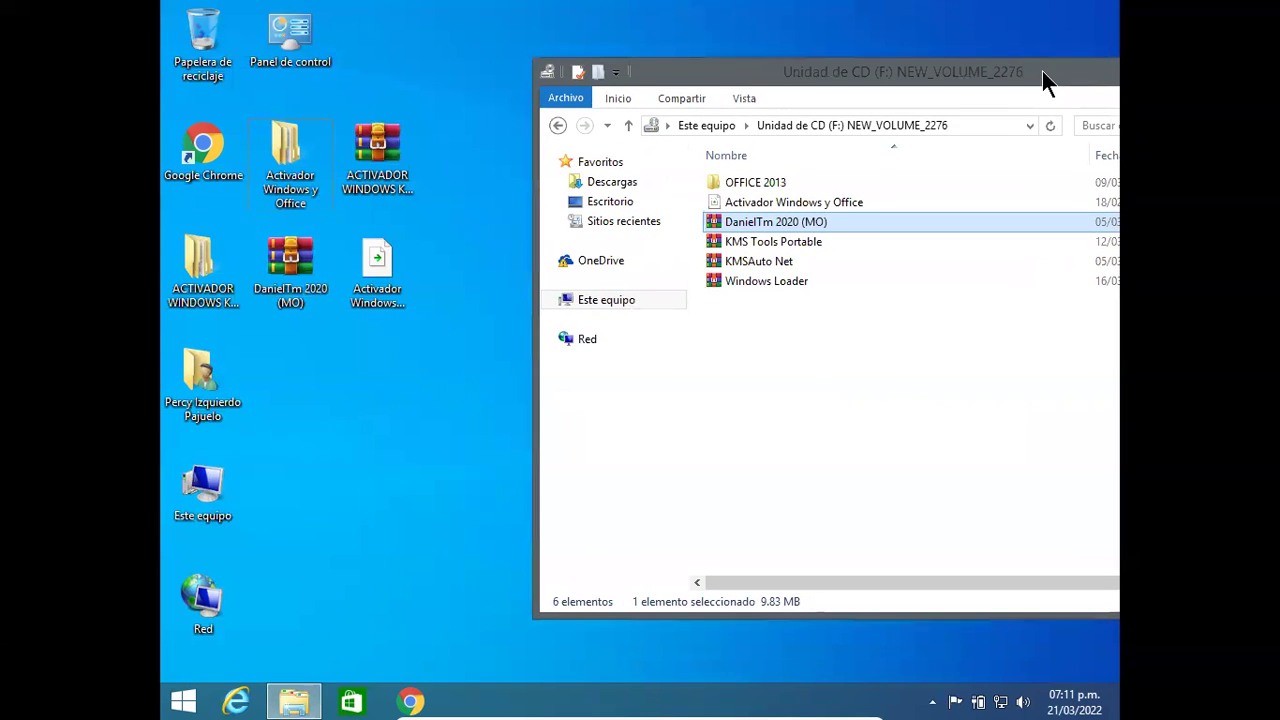
# Step: Copy the KMSAuto Net archive onto the desktop as well, then close the file window
pyautogui.click(719, 261)
pyautogui.moveTo(719, 261); pyautogui.dragTo(380, 432)
pyautogui.moveTo(1050, 88); pyautogui.dragTo(789, 146)
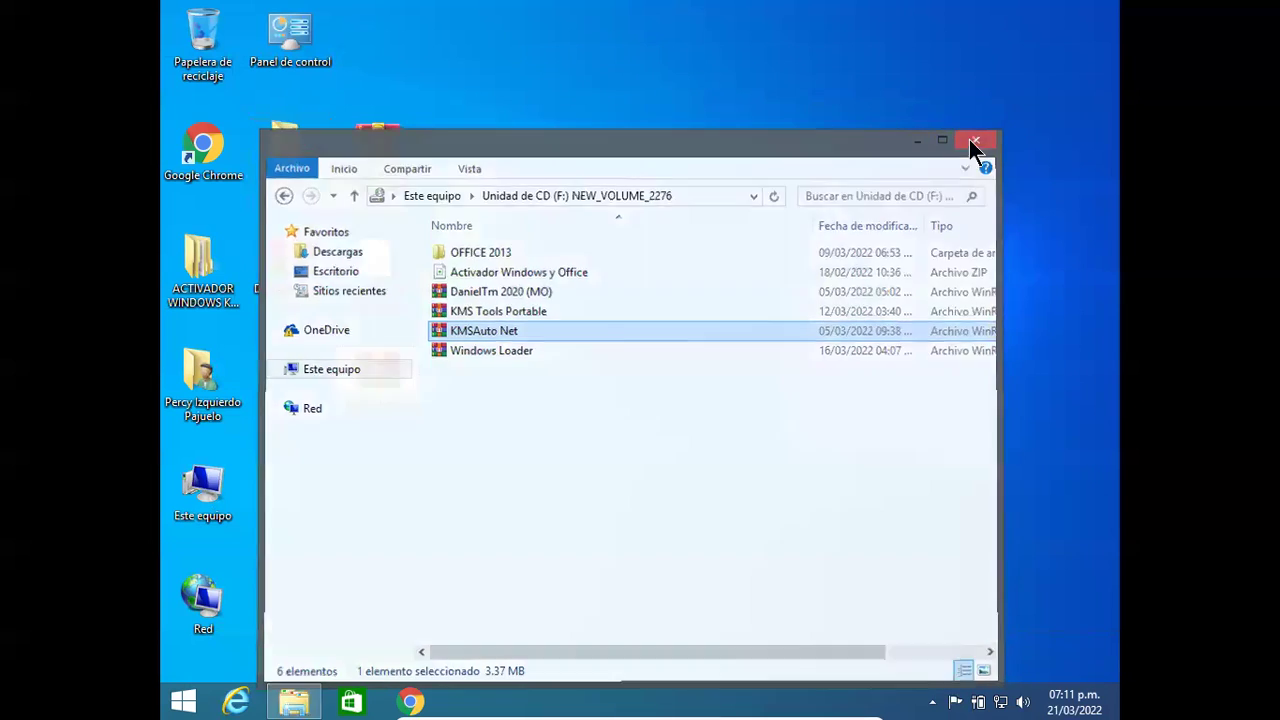
pyautogui.click(969, 139)
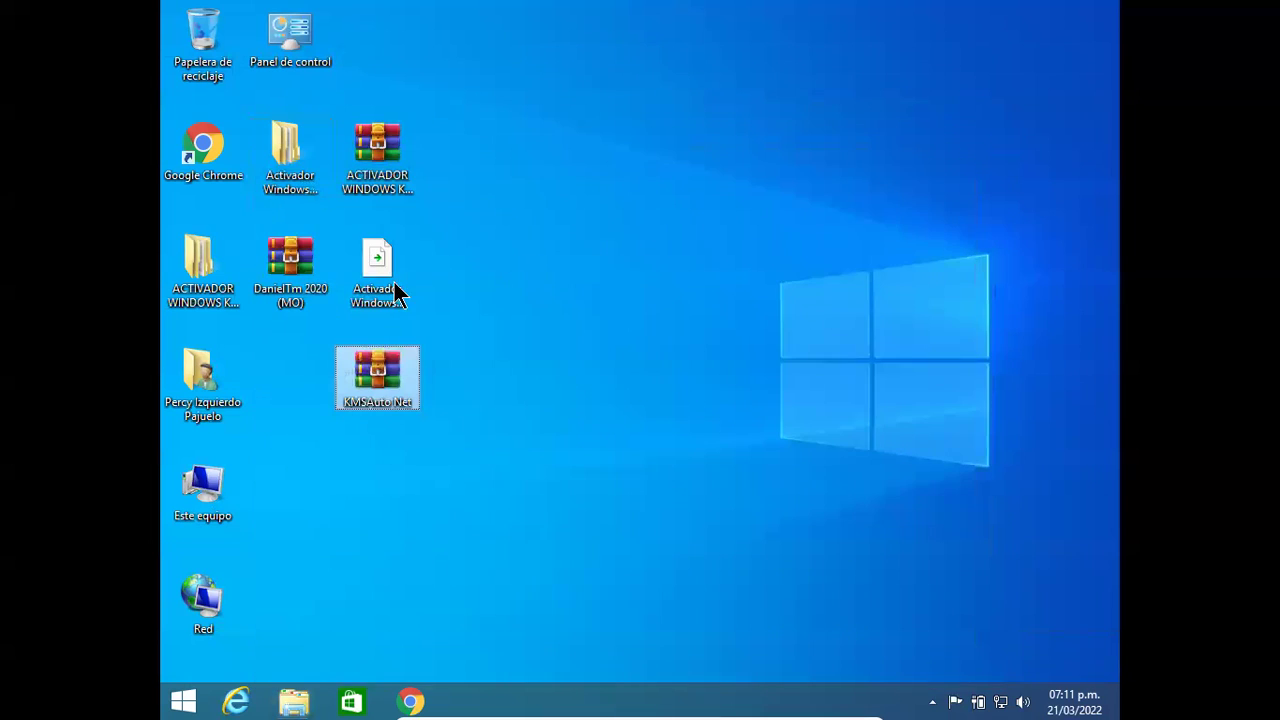
# Step: Extract DanielTm 2020 (MO) into its own folder and open its Office 2019 + Activador folder
pyautogui.rightClick(276, 262)
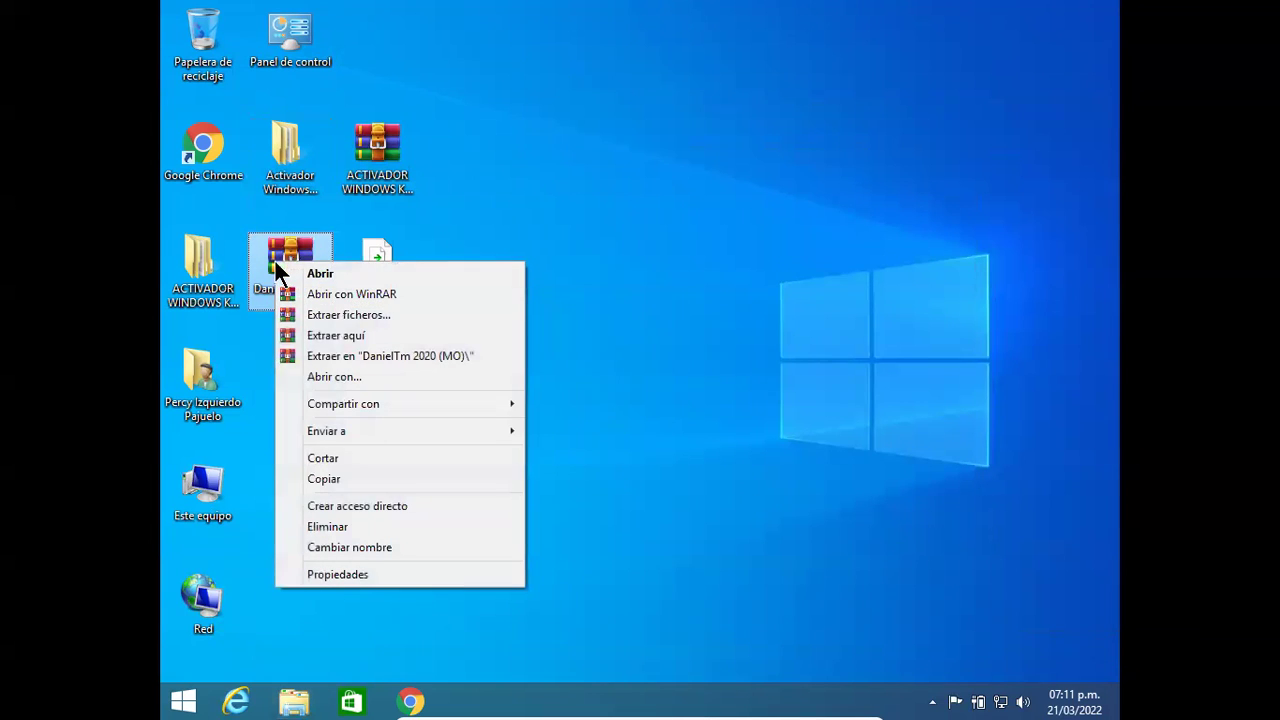
pyautogui.click(396, 350)
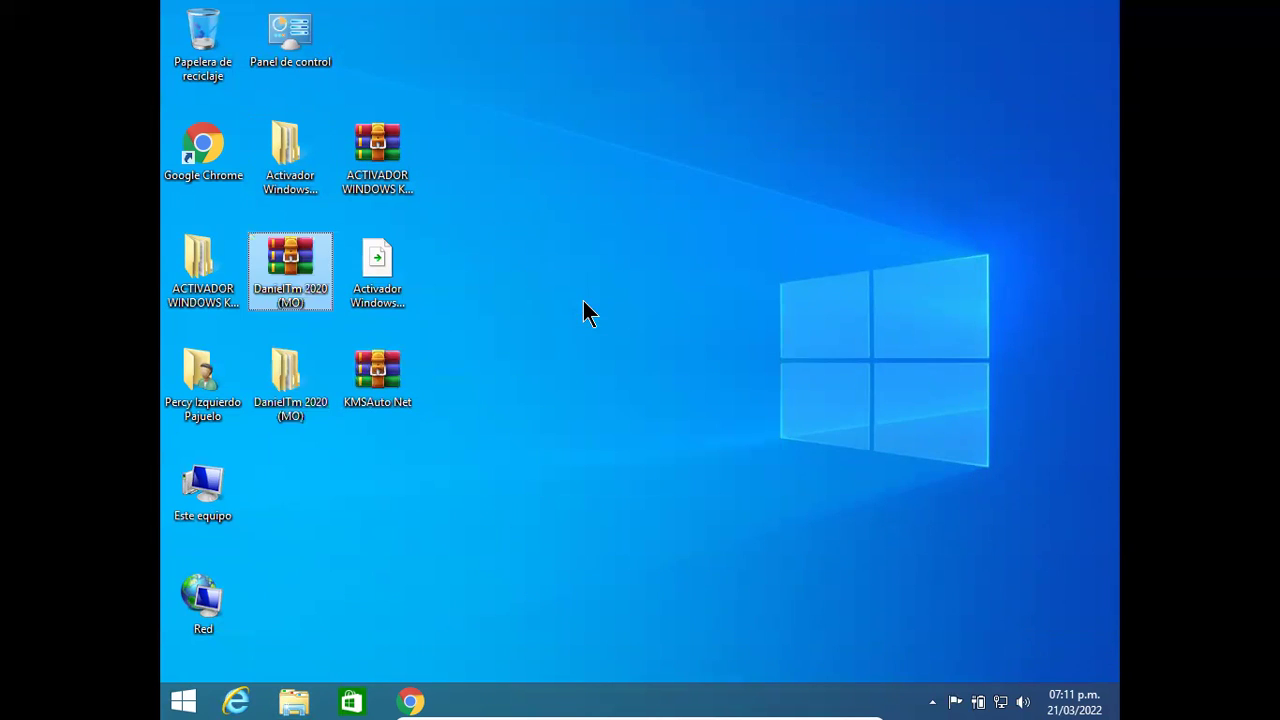
pyautogui.doubleClick(274, 404)
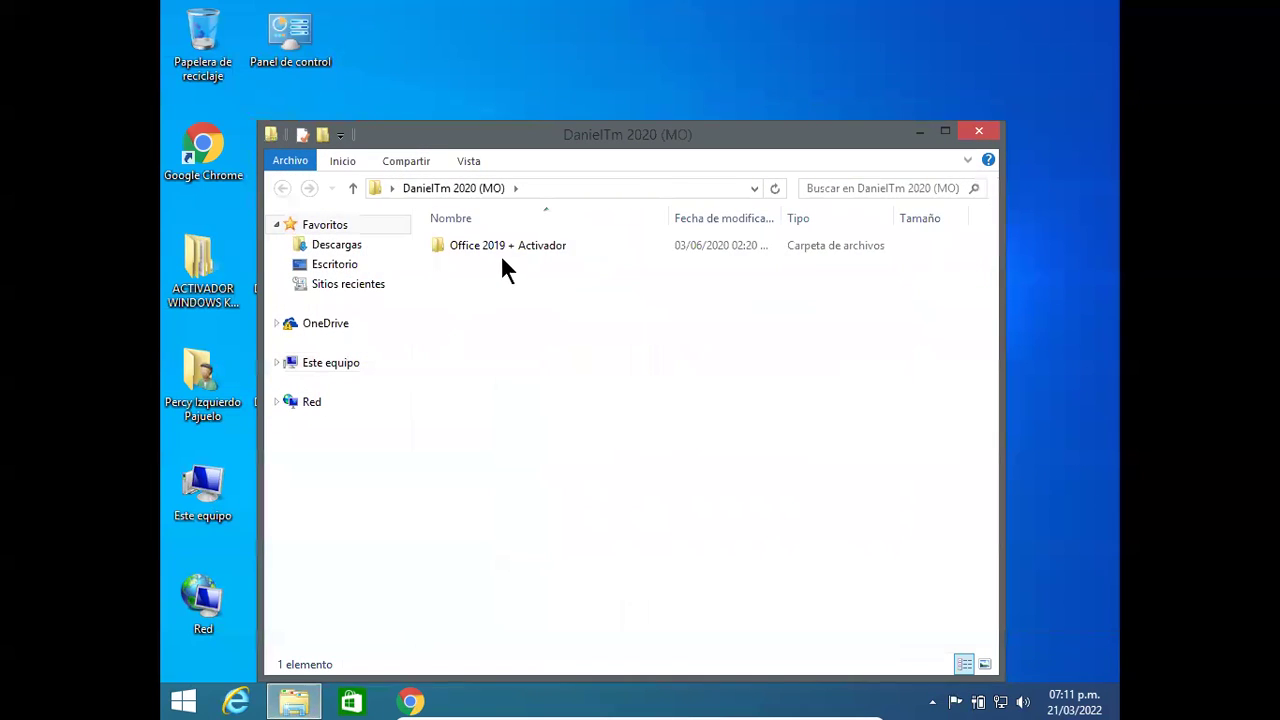
pyautogui.doubleClick(502, 250)
# Step: Run OInstall as administrator, then close the installer and the folder window
pyautogui.click(481, 285)
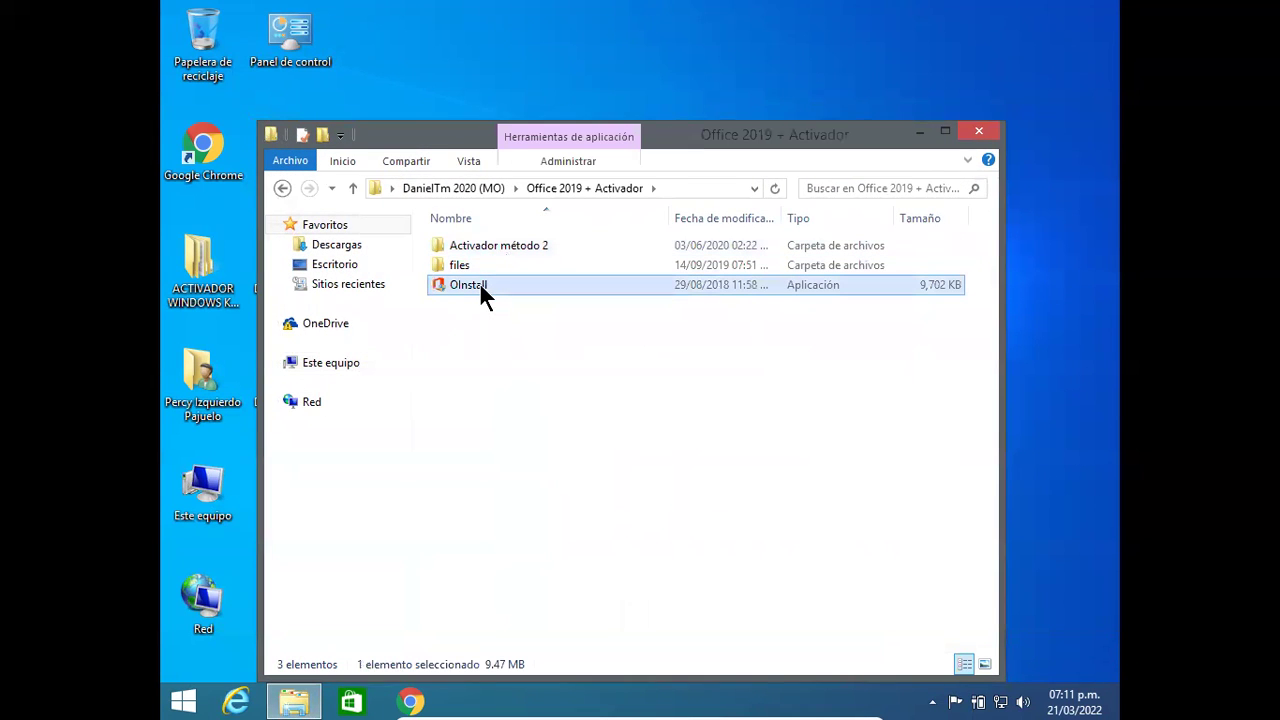
pyautogui.rightClick(476, 283)
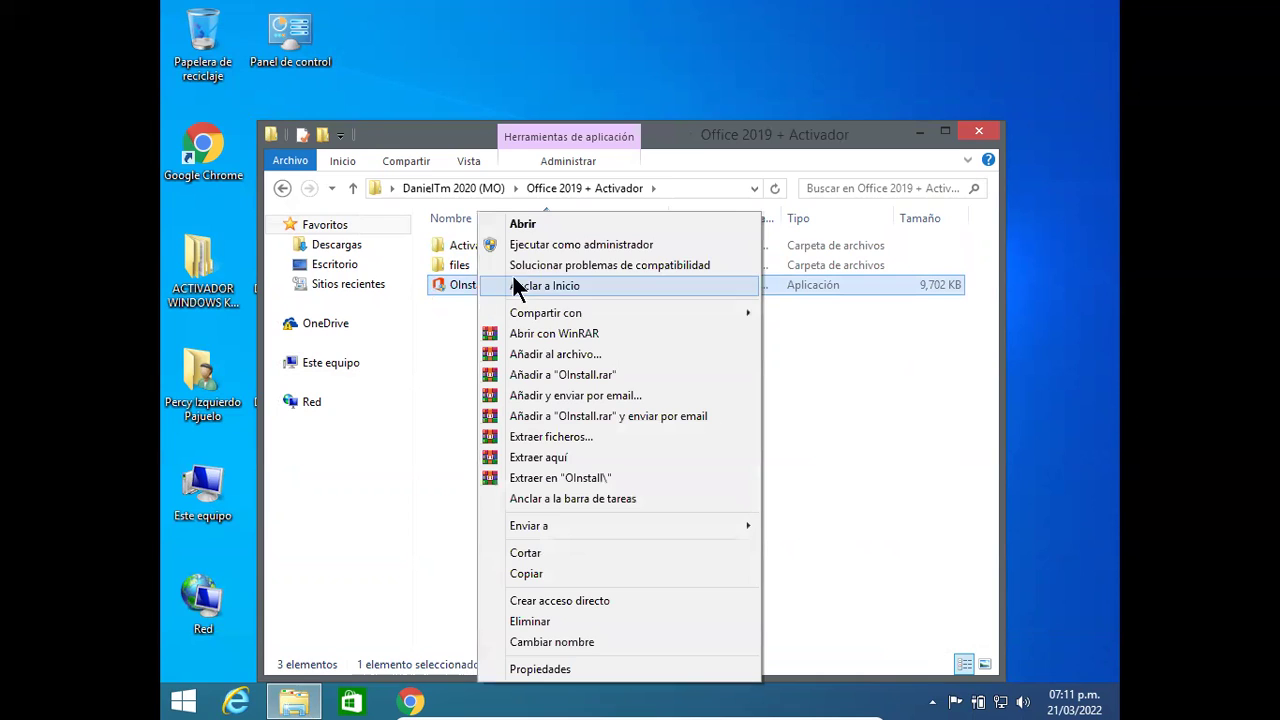
pyautogui.click(555, 249)
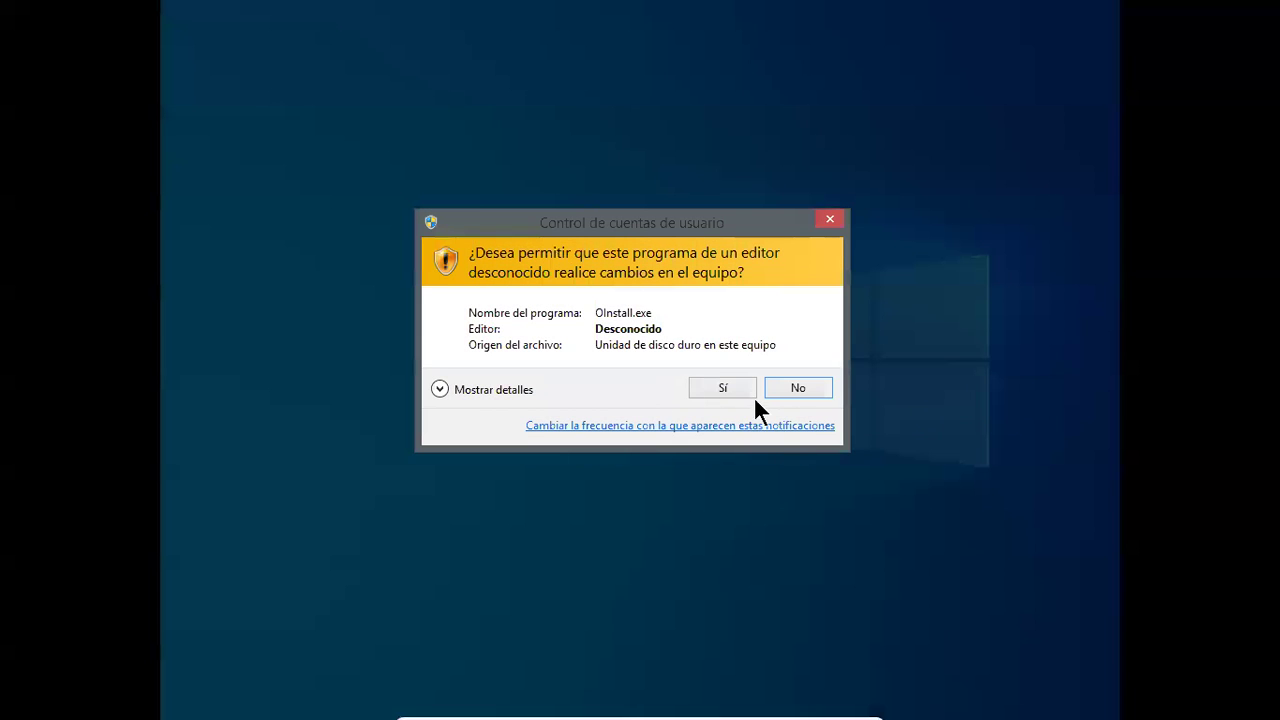
pyautogui.click(724, 386)
pyautogui.moveTo(396, 50); pyautogui.dragTo(615, 330)
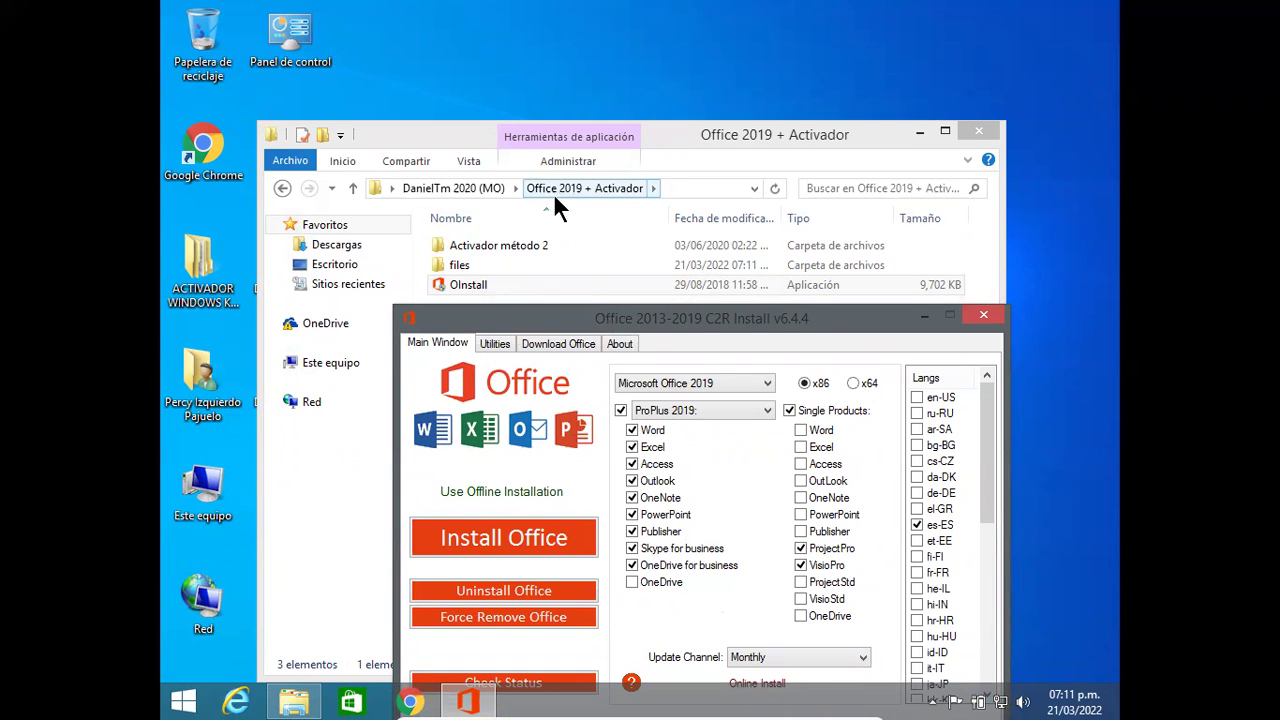
pyautogui.click(982, 318)
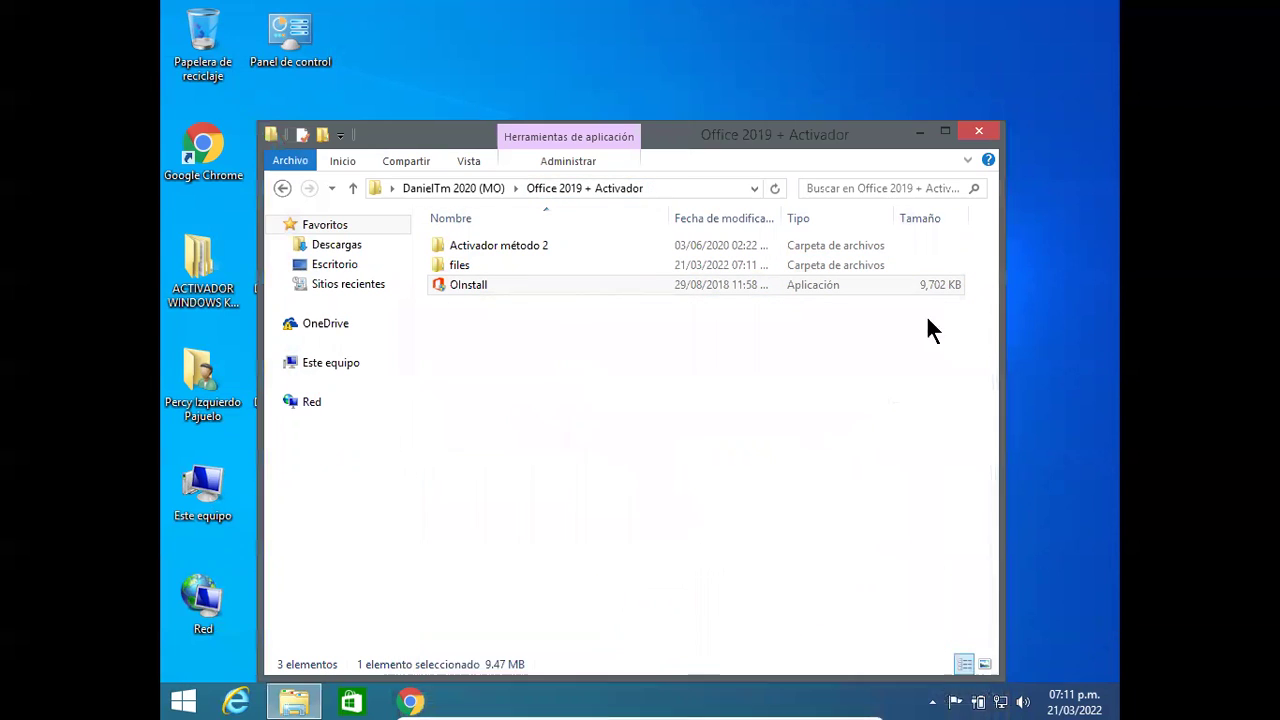
pyautogui.click(282, 189)
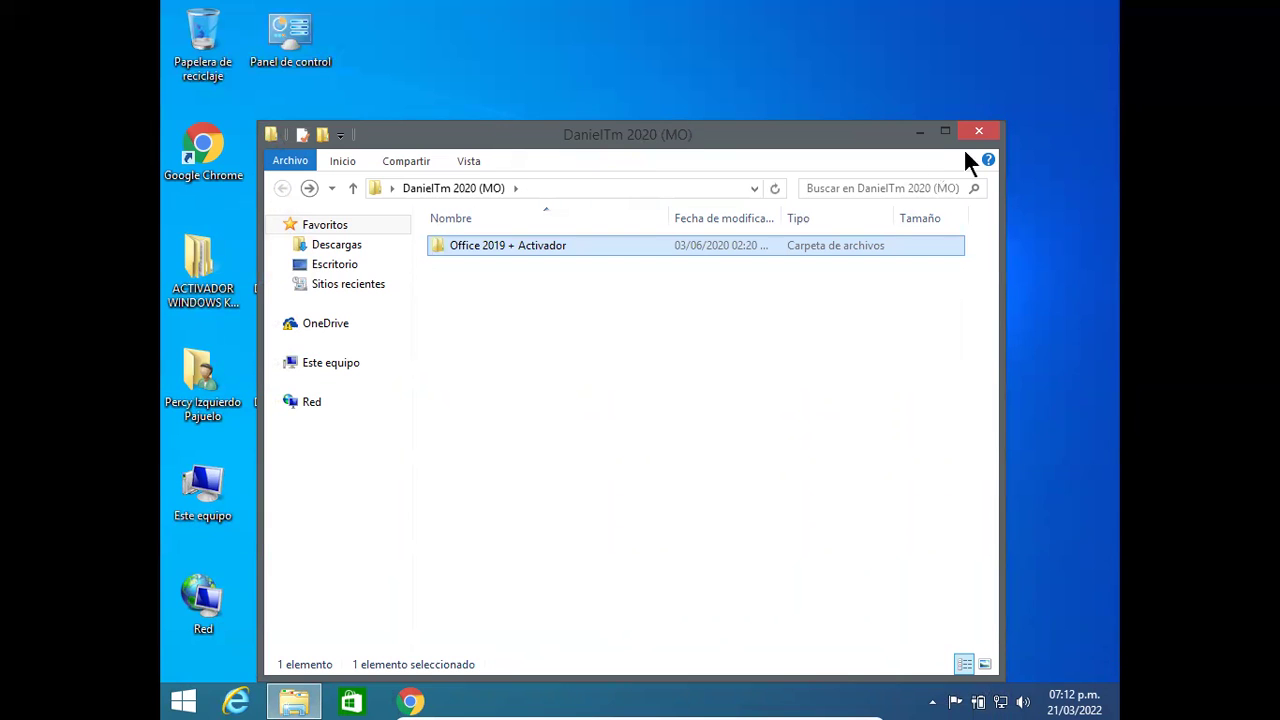
pyautogui.click(979, 132)
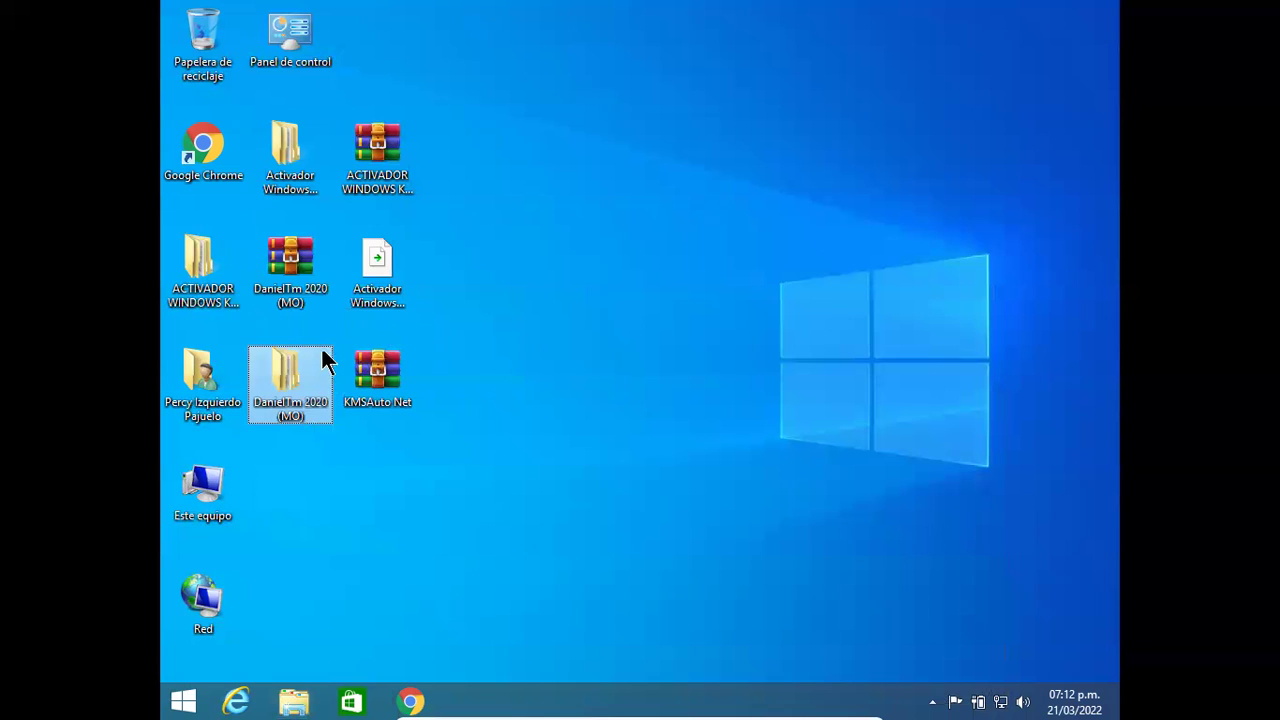
# Step: Extract the KMSAuto Net archive into its own folder and open it
pyautogui.click(396, 272)
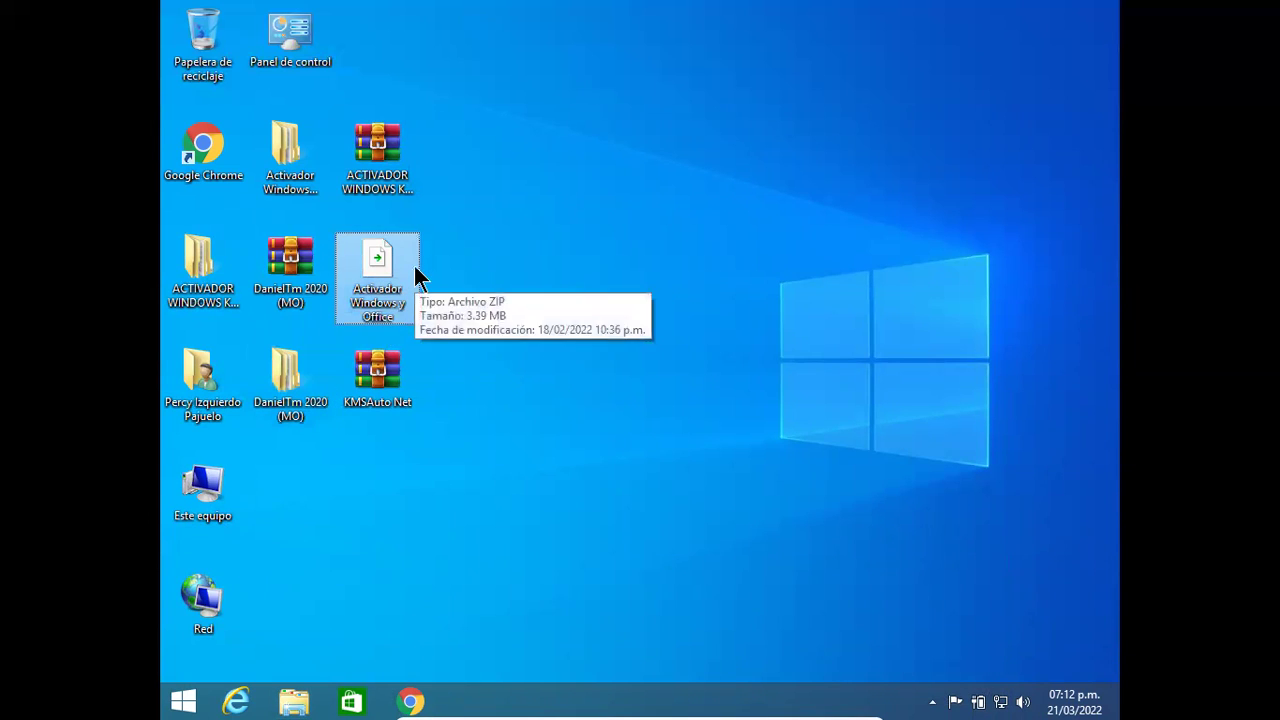
pyautogui.click(385, 368)
pyautogui.rightClick(389, 369)
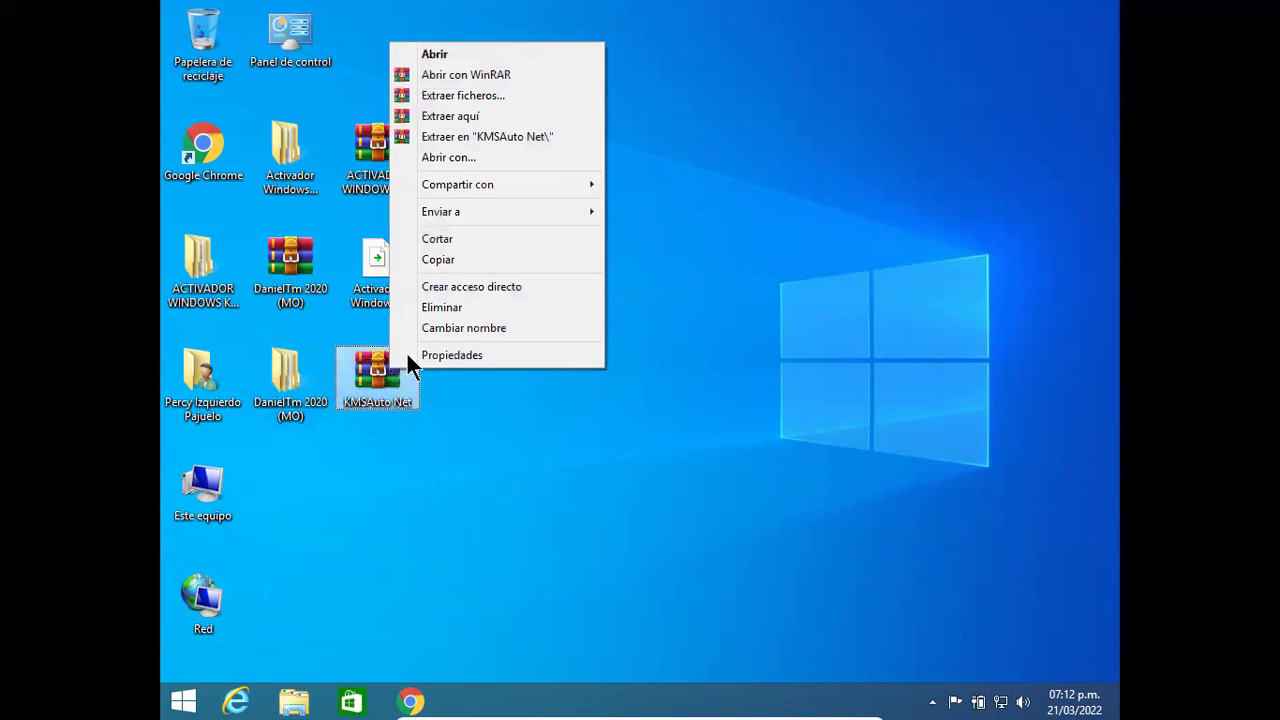
pyautogui.click(522, 137)
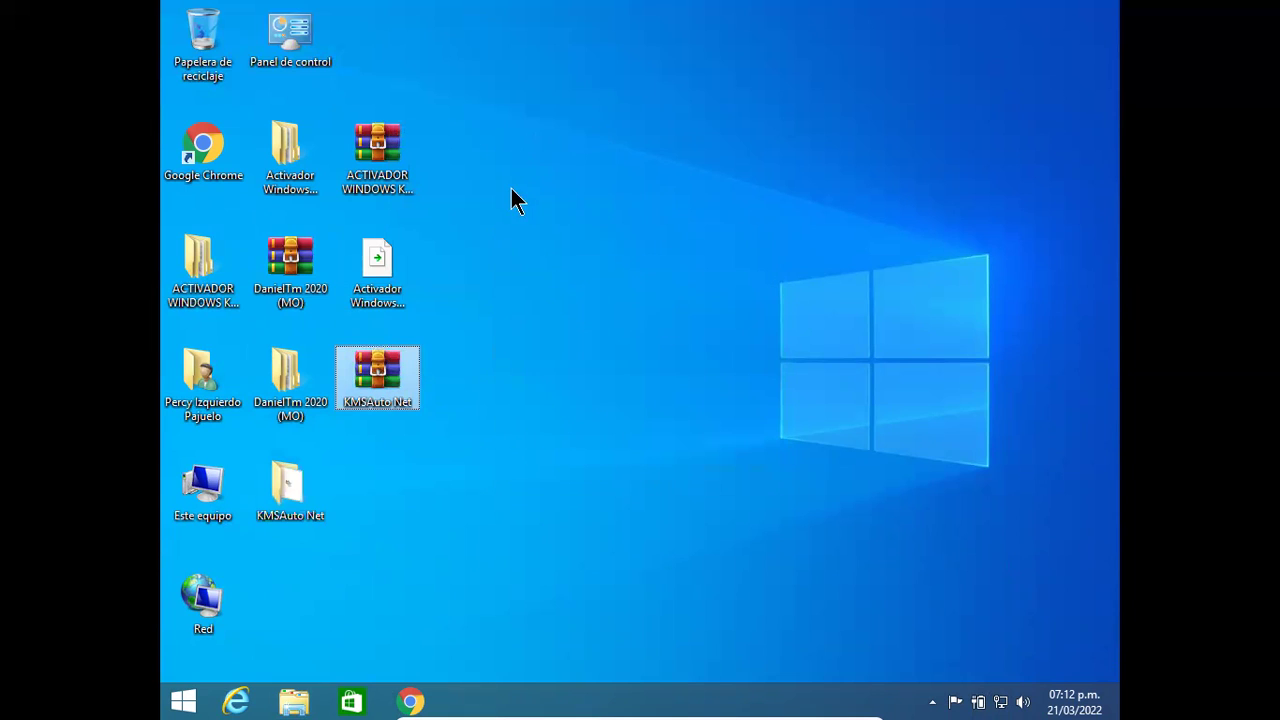
pyautogui.click(292, 497)
pyautogui.doubleClick(292, 497)
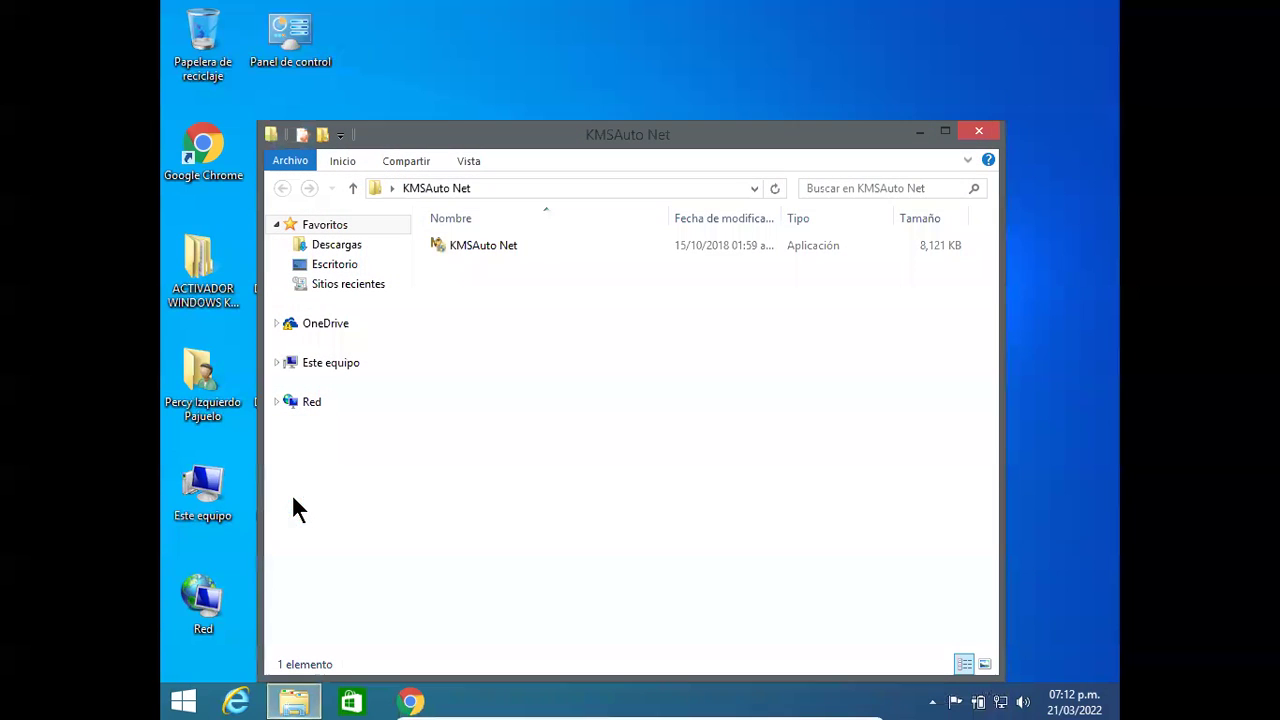
# Step: Run the KMSAuto Net program as administrator, approve the UAC prompt, then close it
pyautogui.click(485, 243)
pyautogui.rightClick(486, 242)
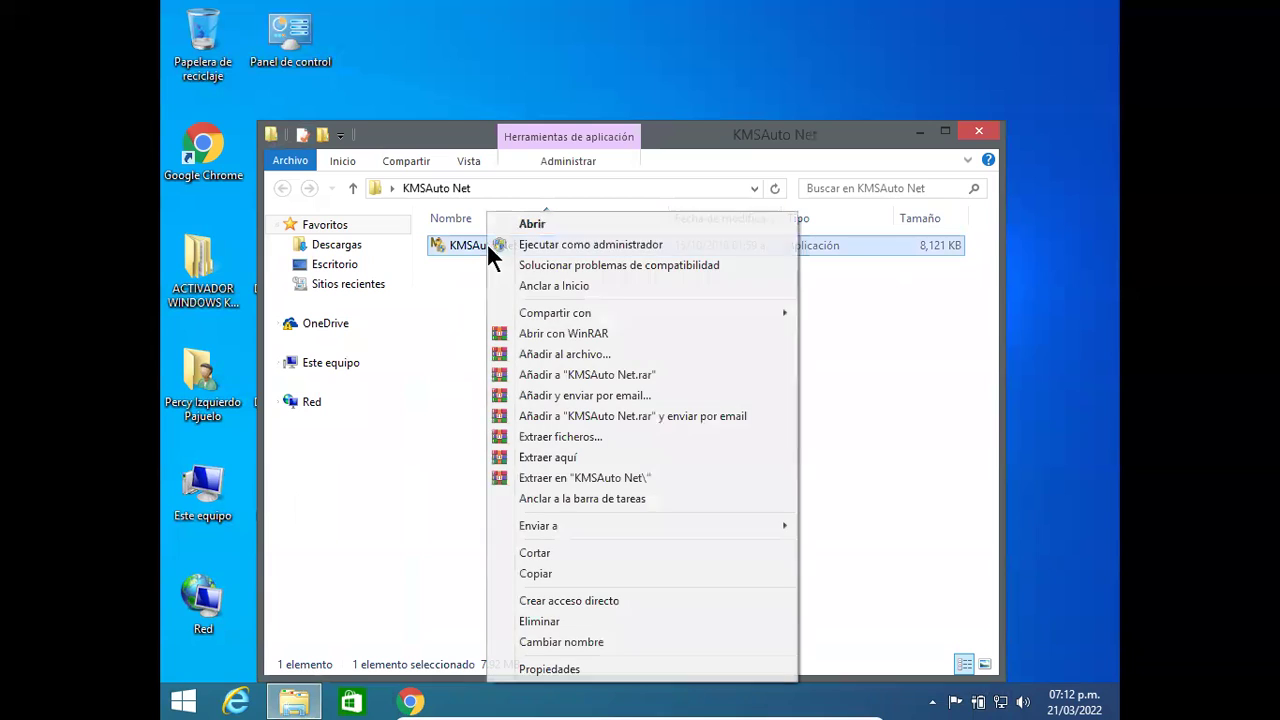
pyautogui.click(553, 244)
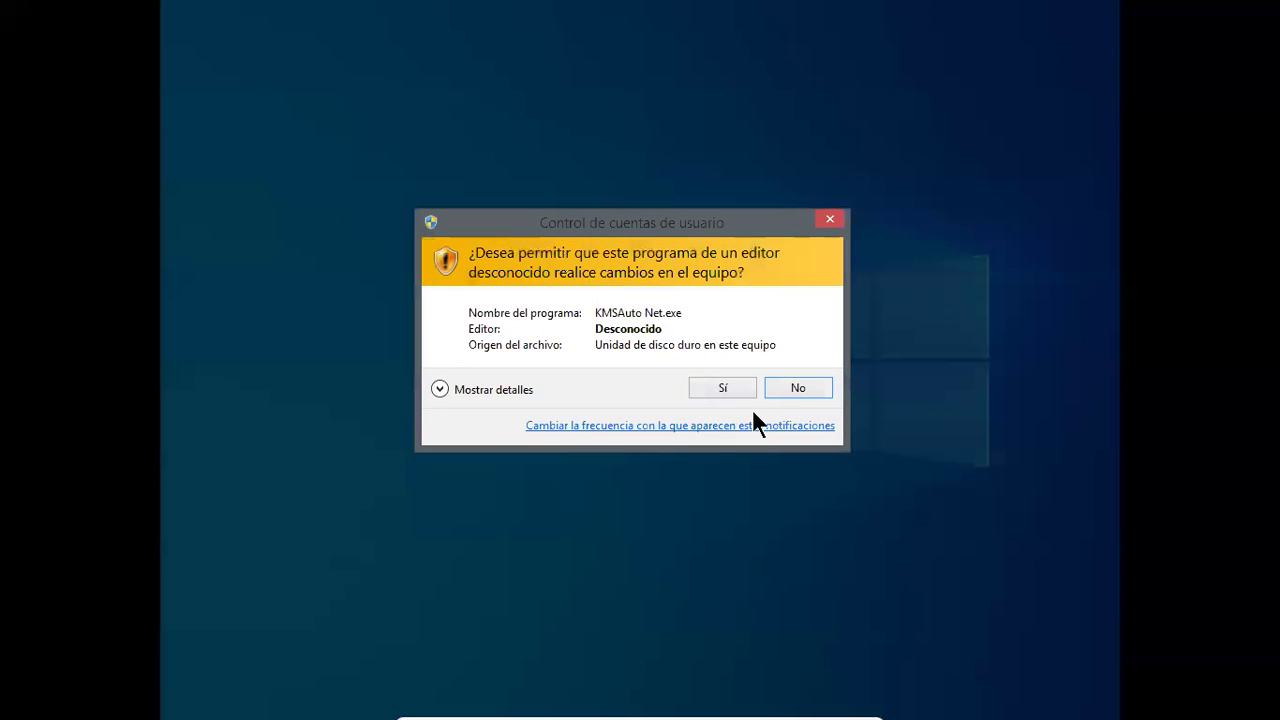
pyautogui.click(730, 389)
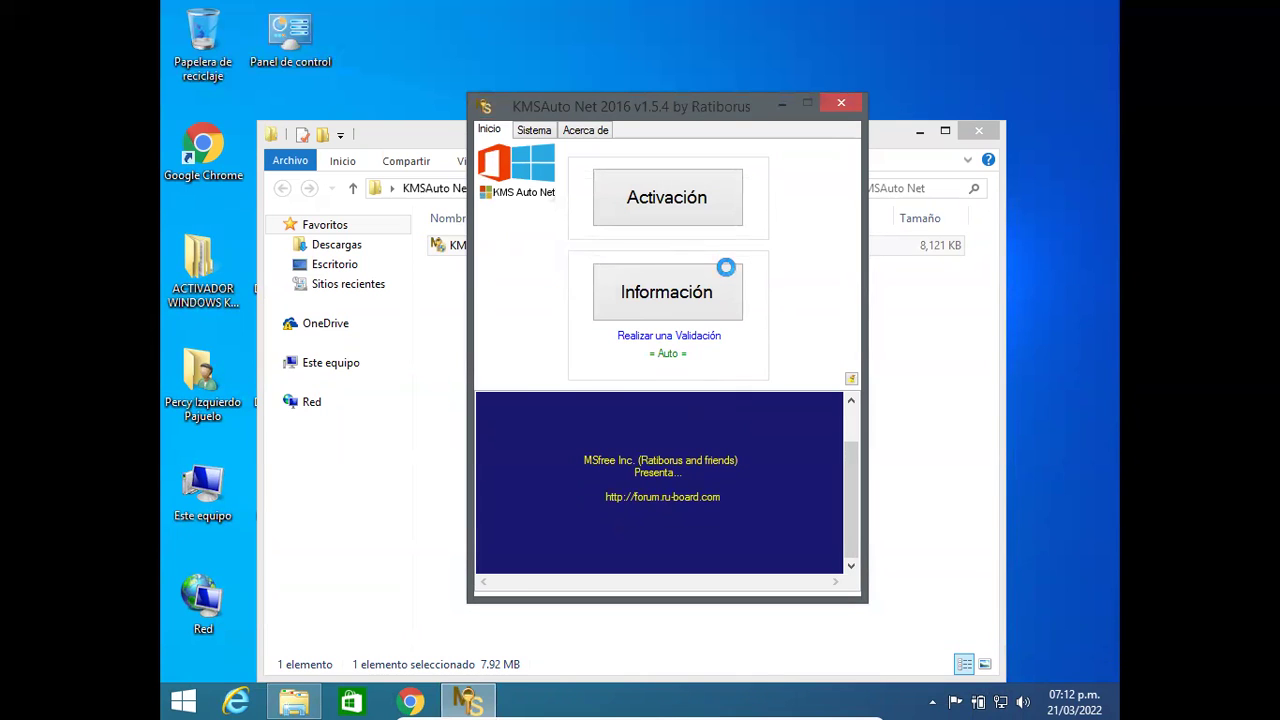
pyautogui.click(841, 102)
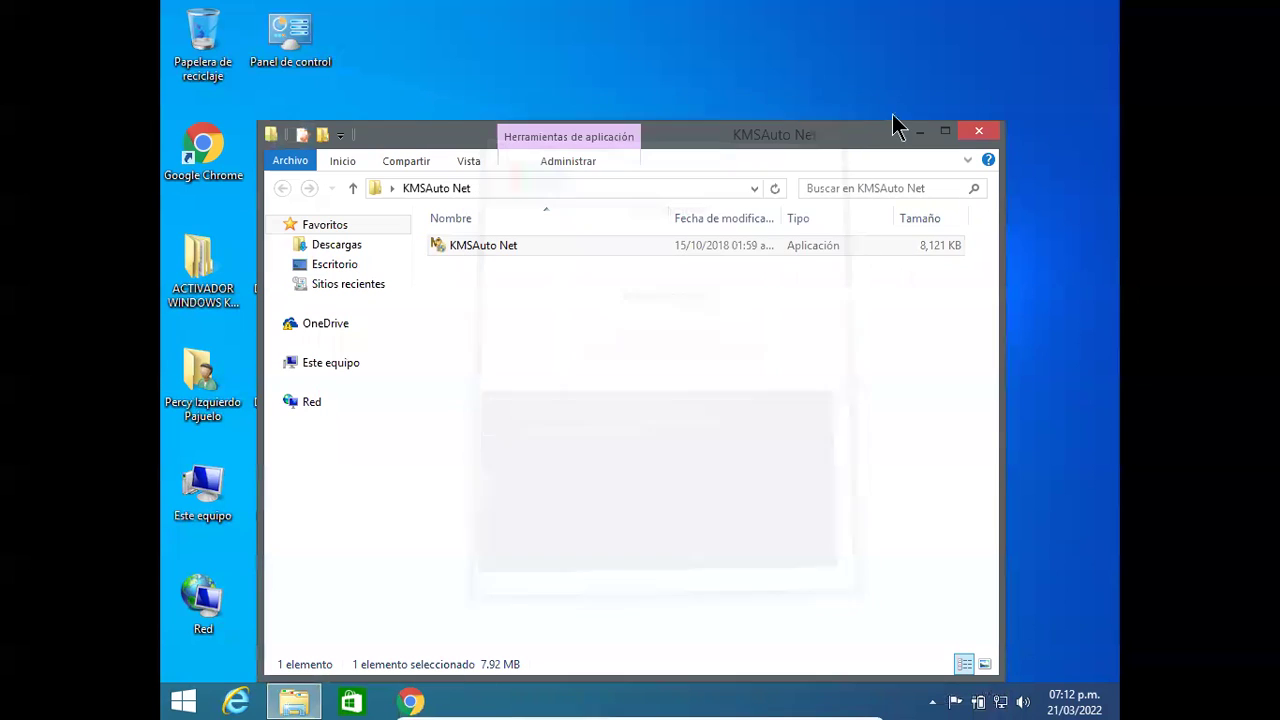
# Step: Close the KMSAuto Net window and open Activador Windows y Office > Activador Windows y Office
pyautogui.click(975, 133)
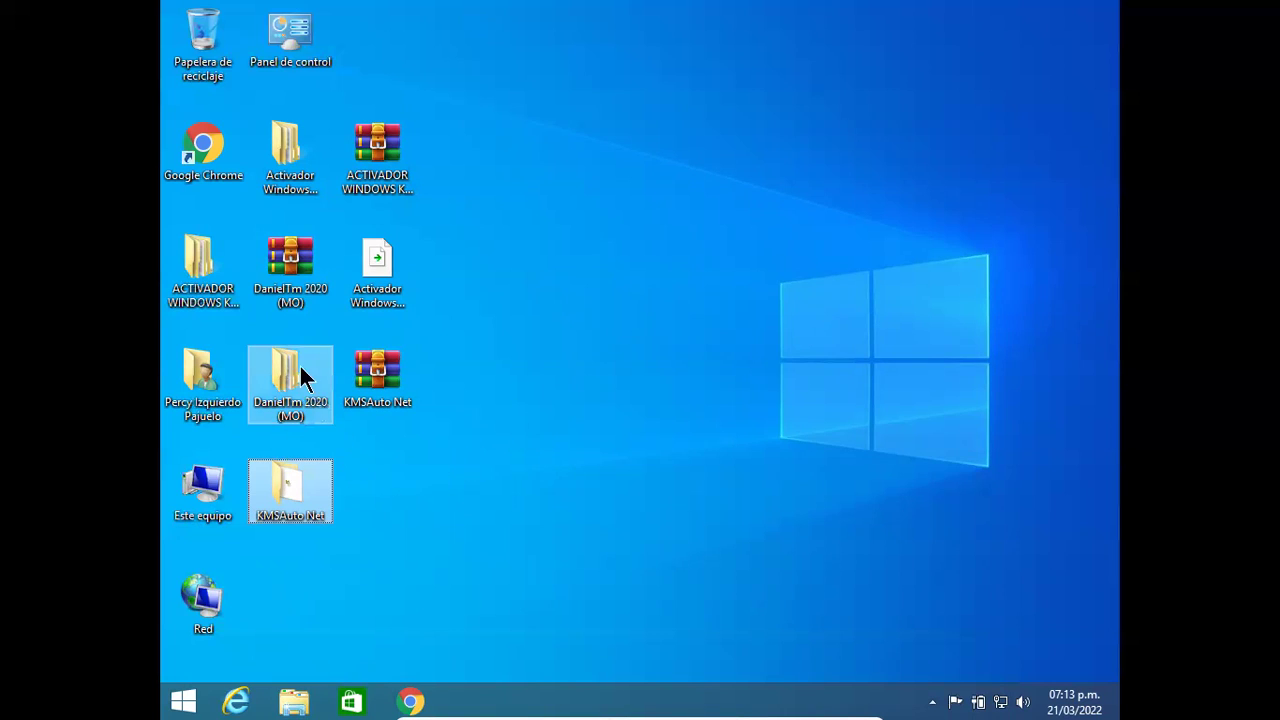
pyautogui.click(286, 198)
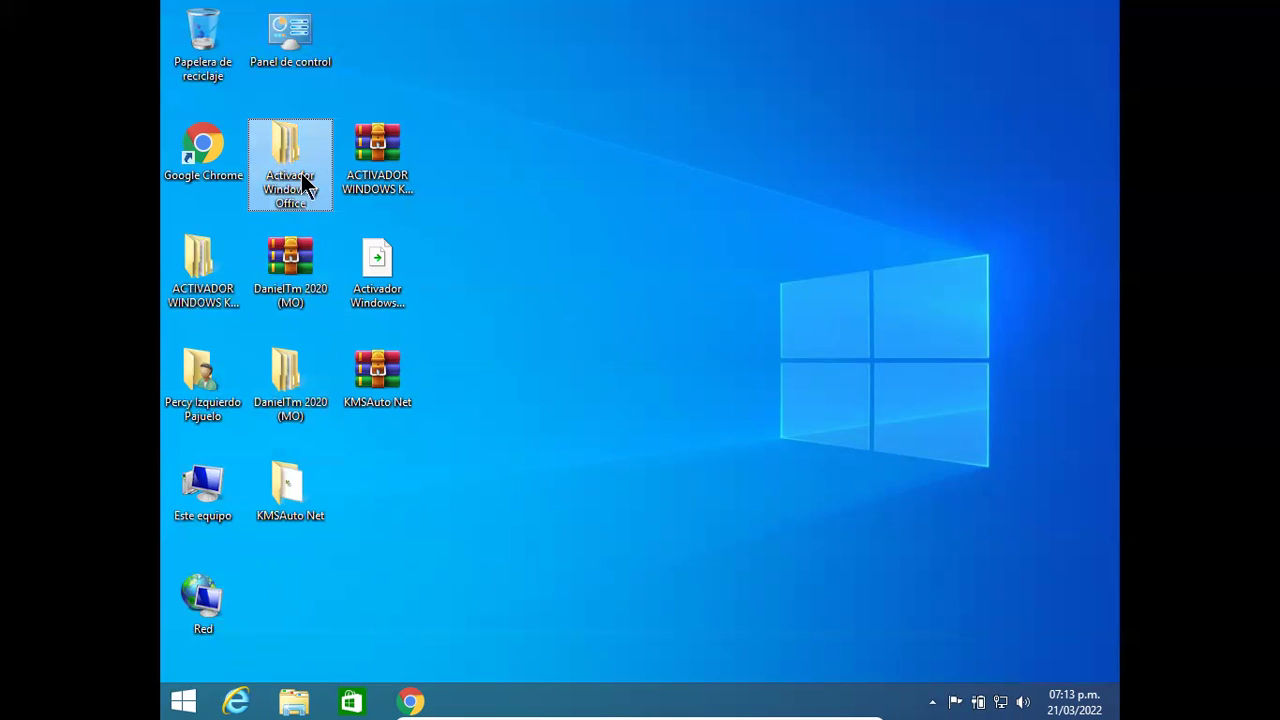
pyautogui.doubleClick(294, 174)
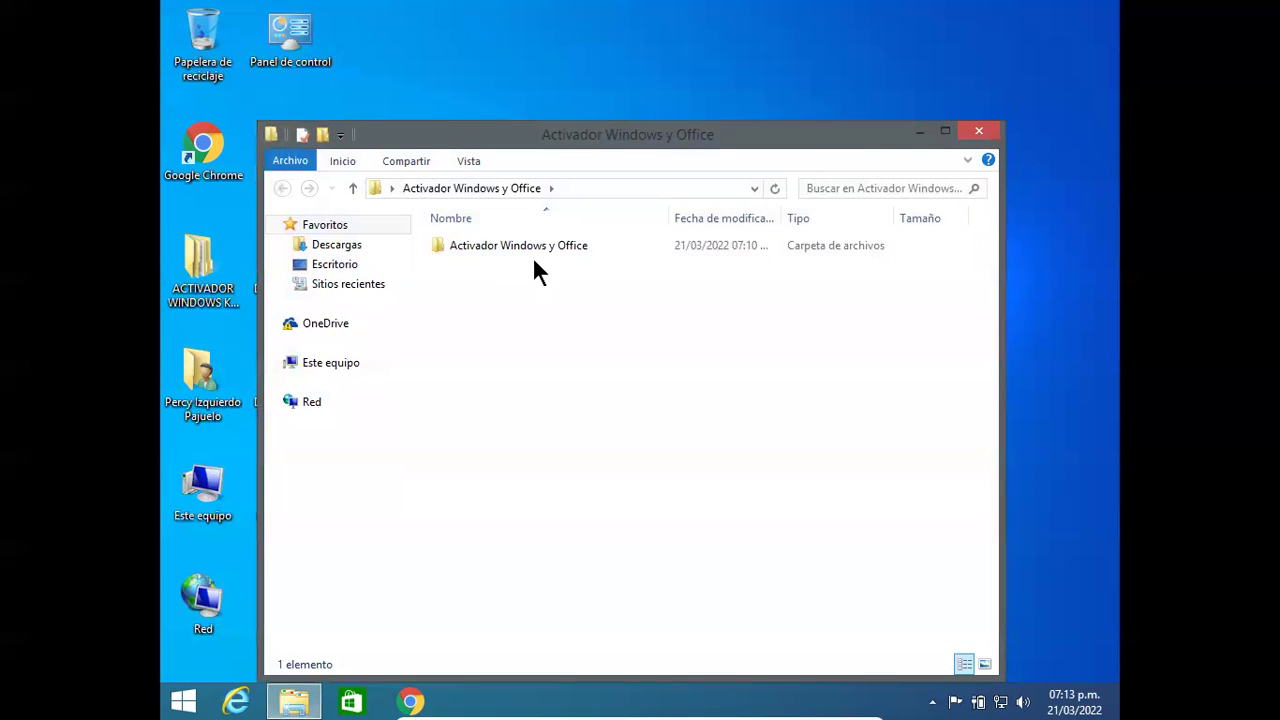
pyautogui.doubleClick(531, 245)
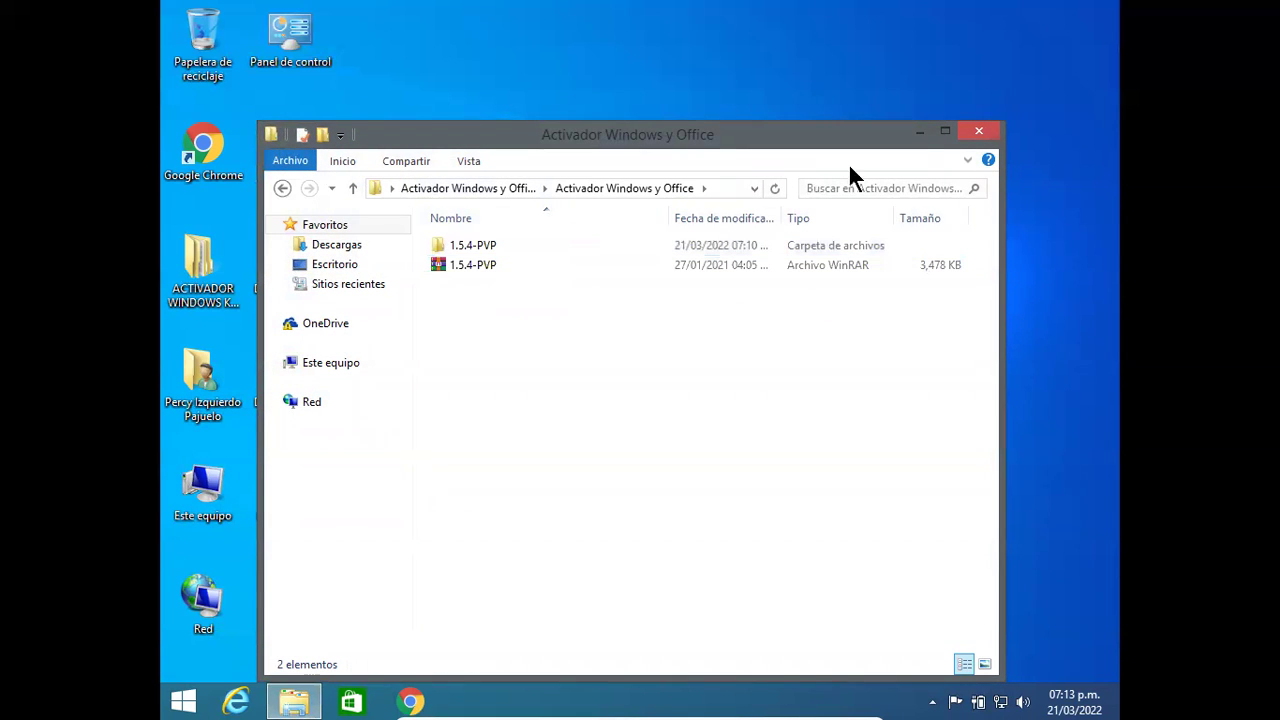
# Step: Go to DanielTm 2020 (MO) > Office 2019 + Activador, peek into Activador método 2, and select OInstall
pyautogui.click(978, 132)
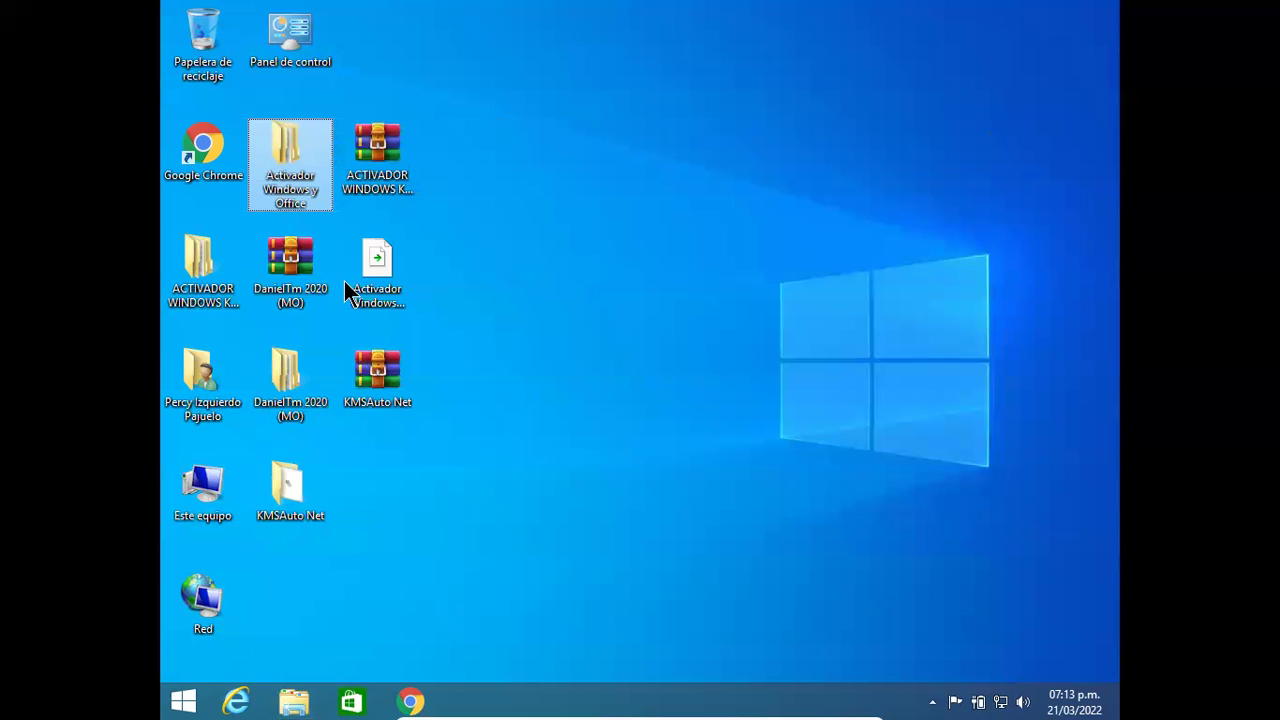
pyautogui.click(300, 415)
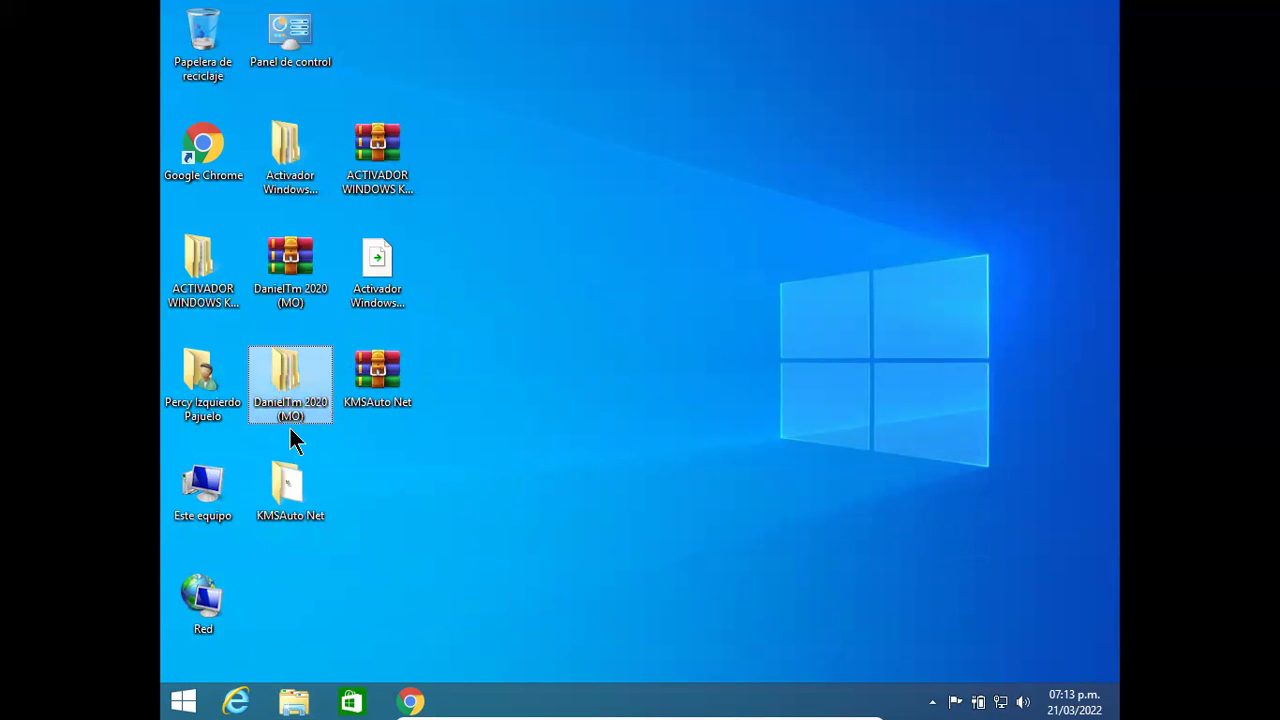
pyautogui.doubleClick(287, 415)
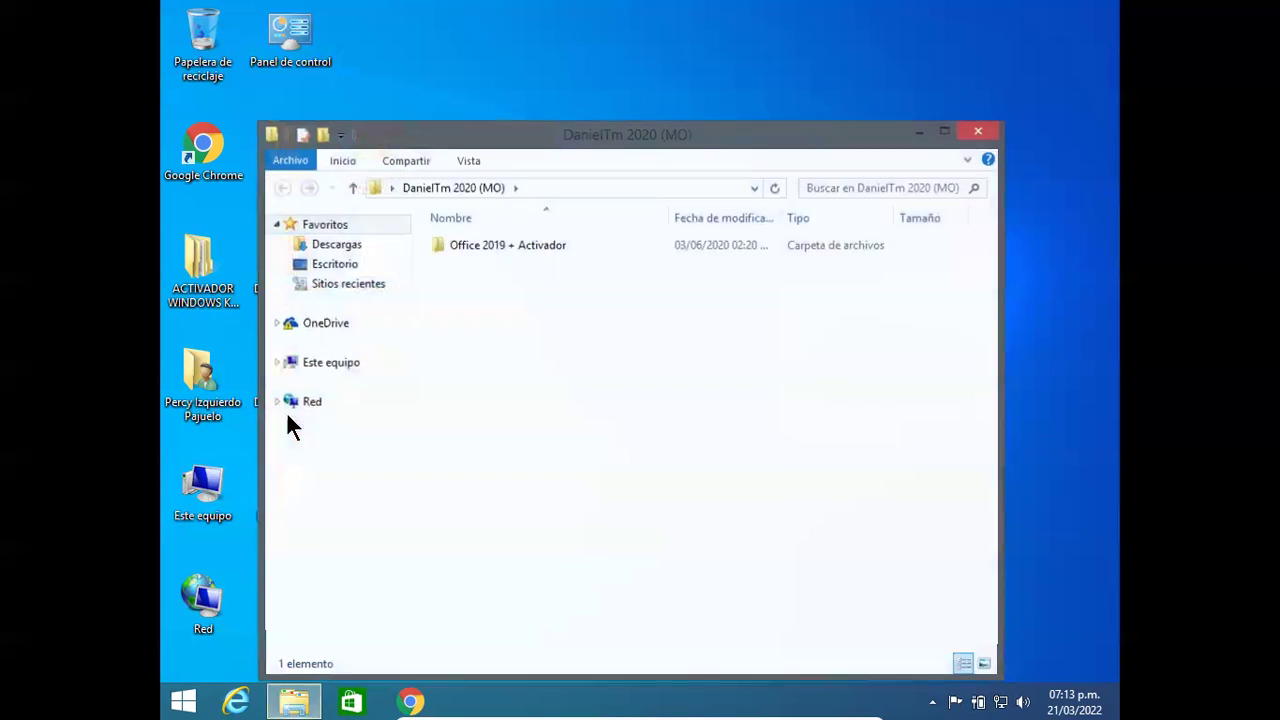
pyautogui.doubleClick(557, 254)
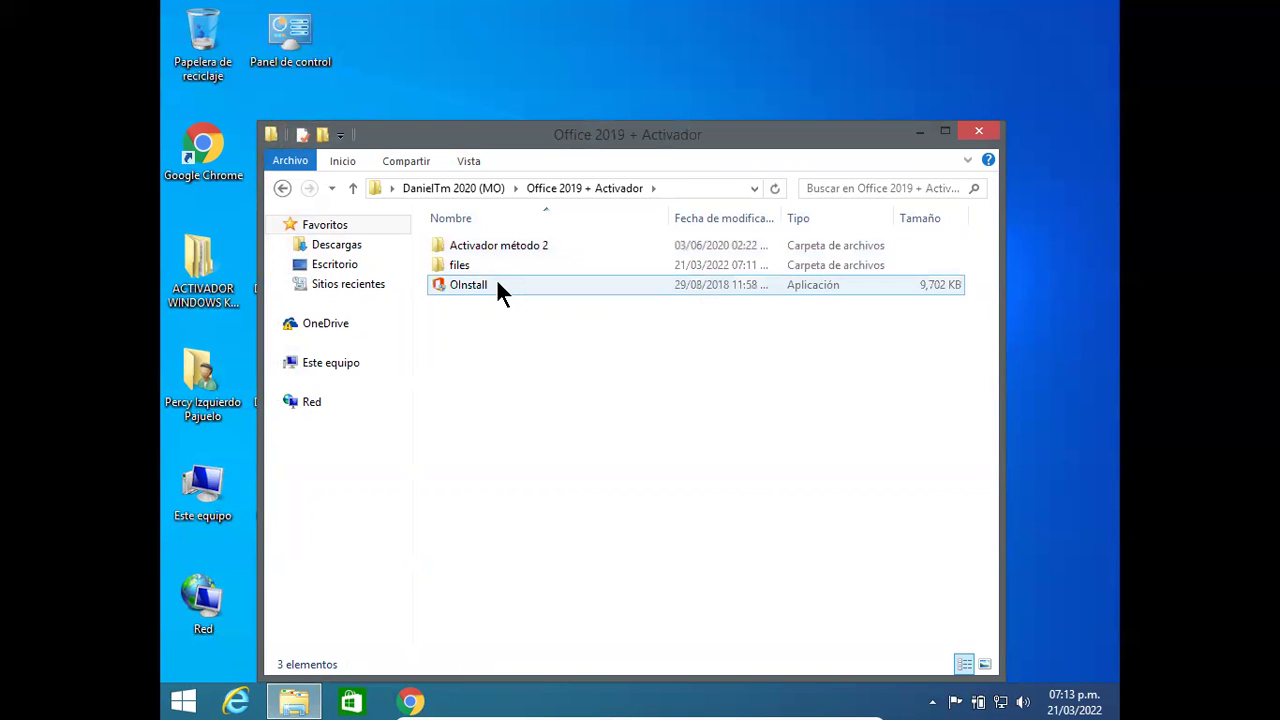
pyautogui.doubleClick(501, 245)
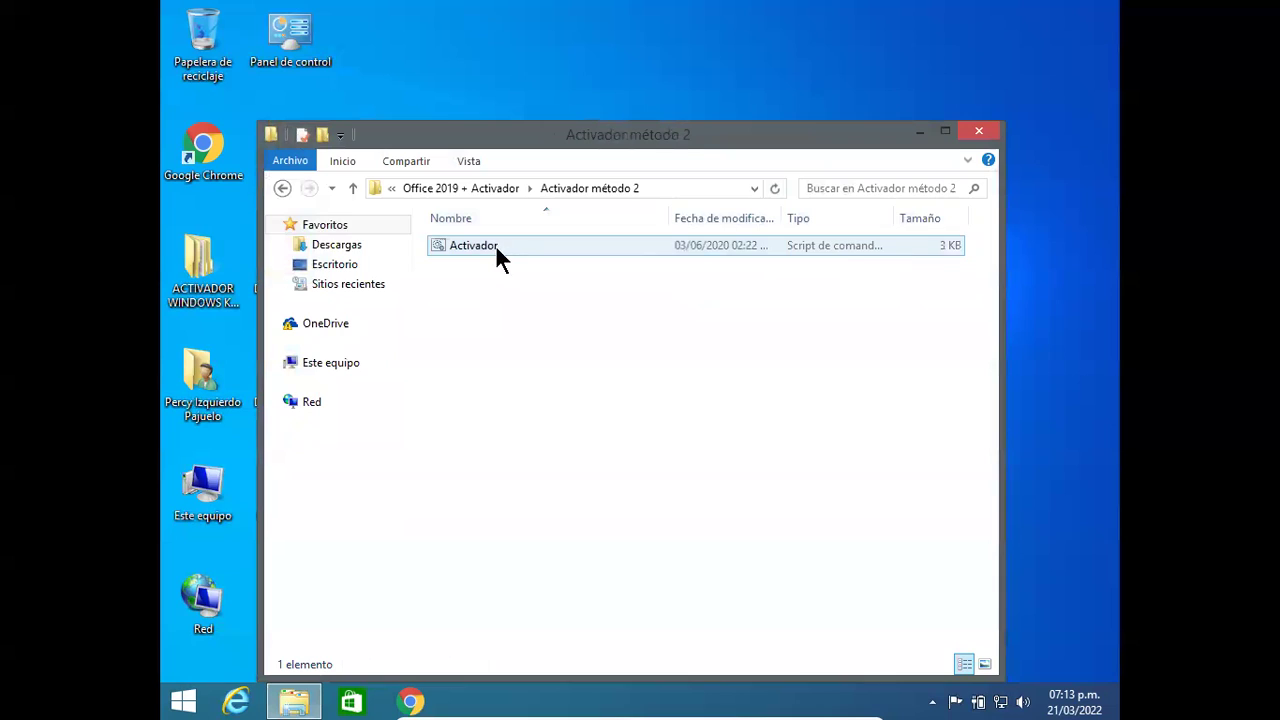
pyautogui.click(283, 188)
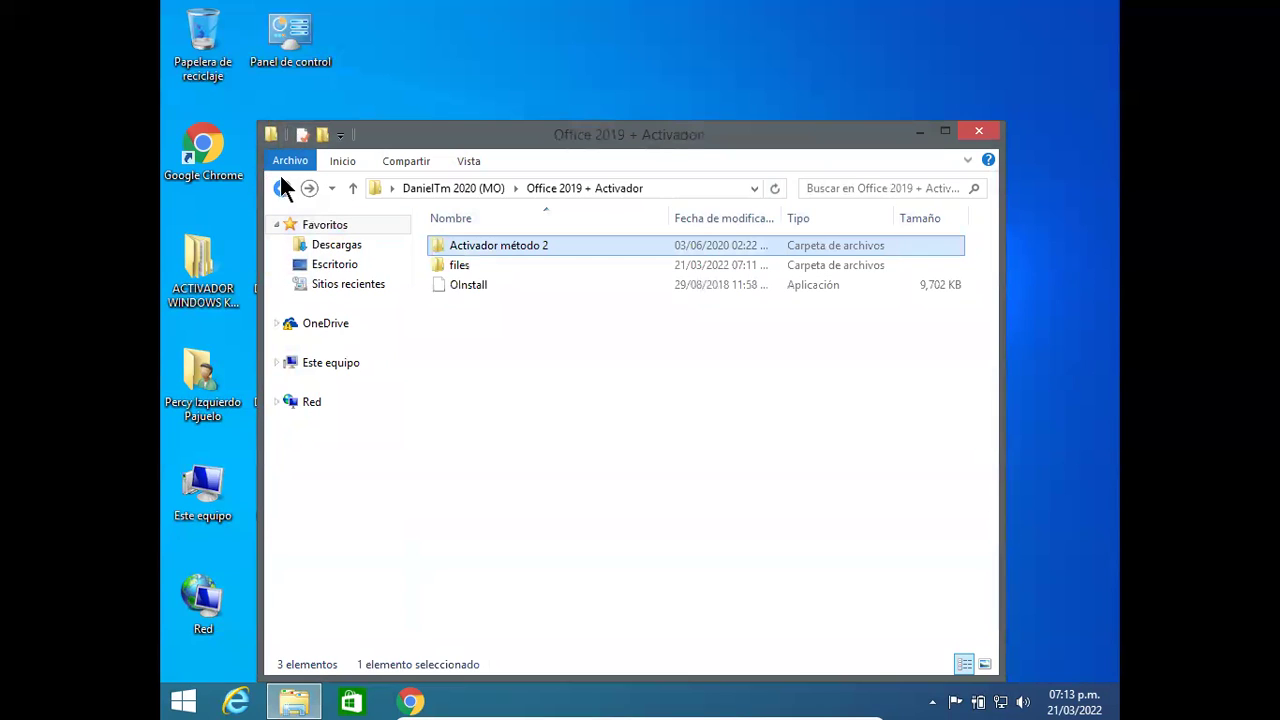
pyautogui.click(490, 300)
# Step: Run OInstall as administrator and choose the 64-bit (x64) Office 2019 edition
pyautogui.rightClick(489, 296)
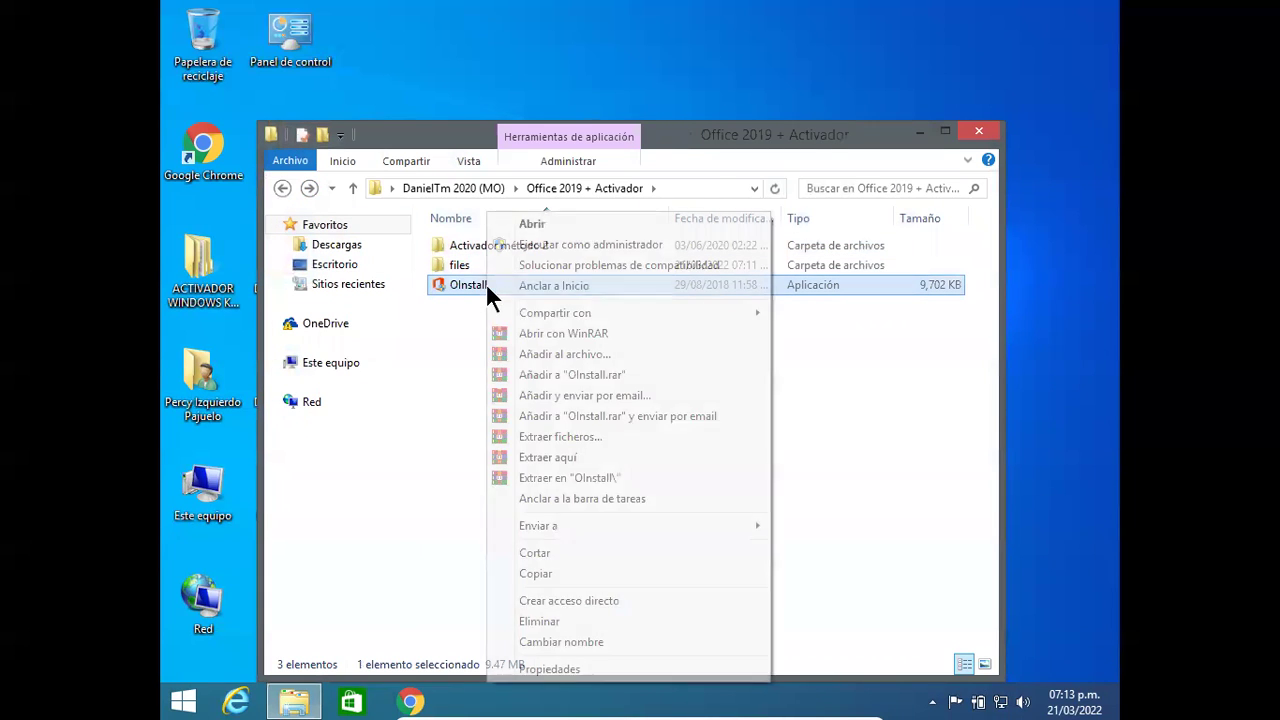
pyautogui.click(605, 247)
pyautogui.click(702, 386)
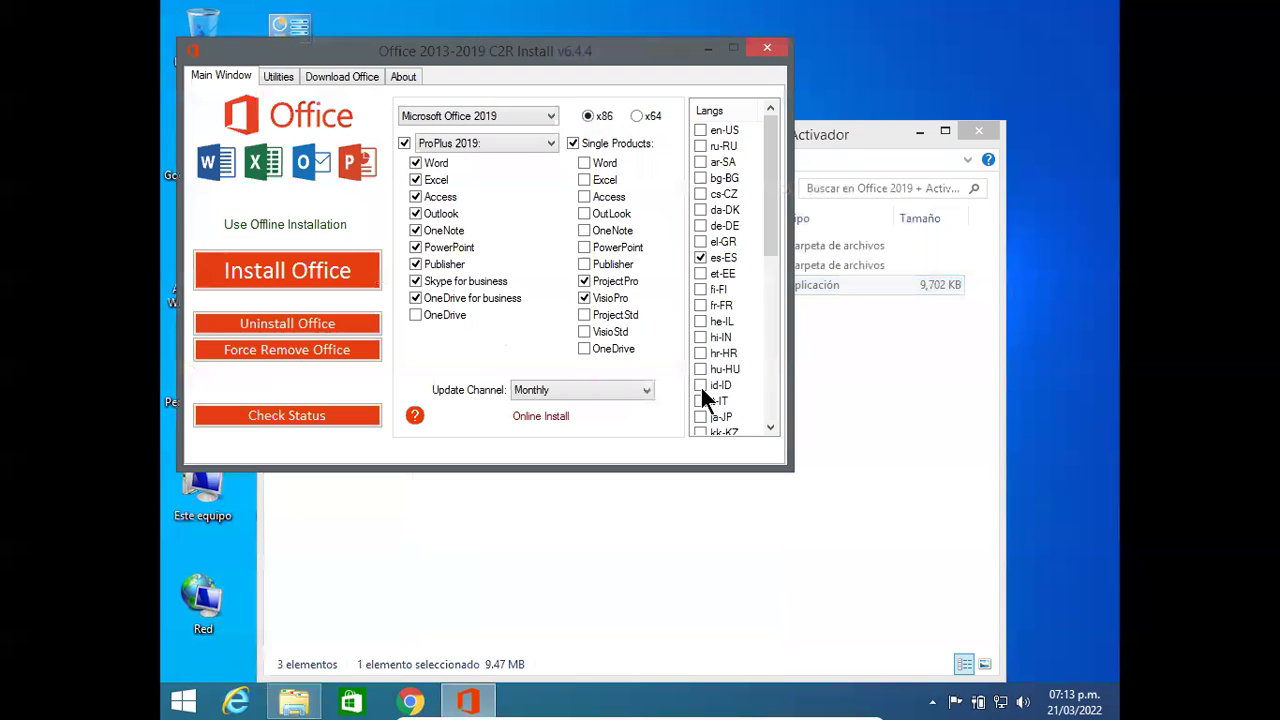
pyautogui.moveTo(497, 51); pyautogui.dragTo(695, 174)
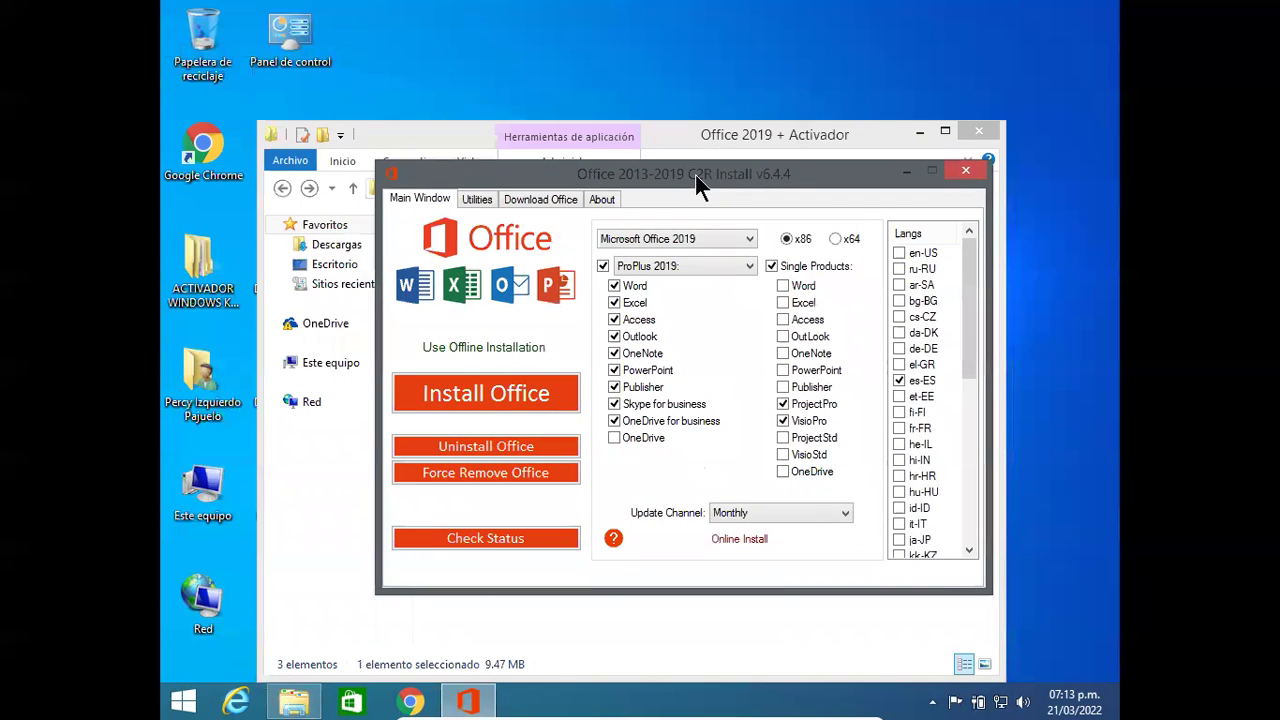
pyautogui.moveTo(695, 174); pyautogui.dragTo(618, 148)
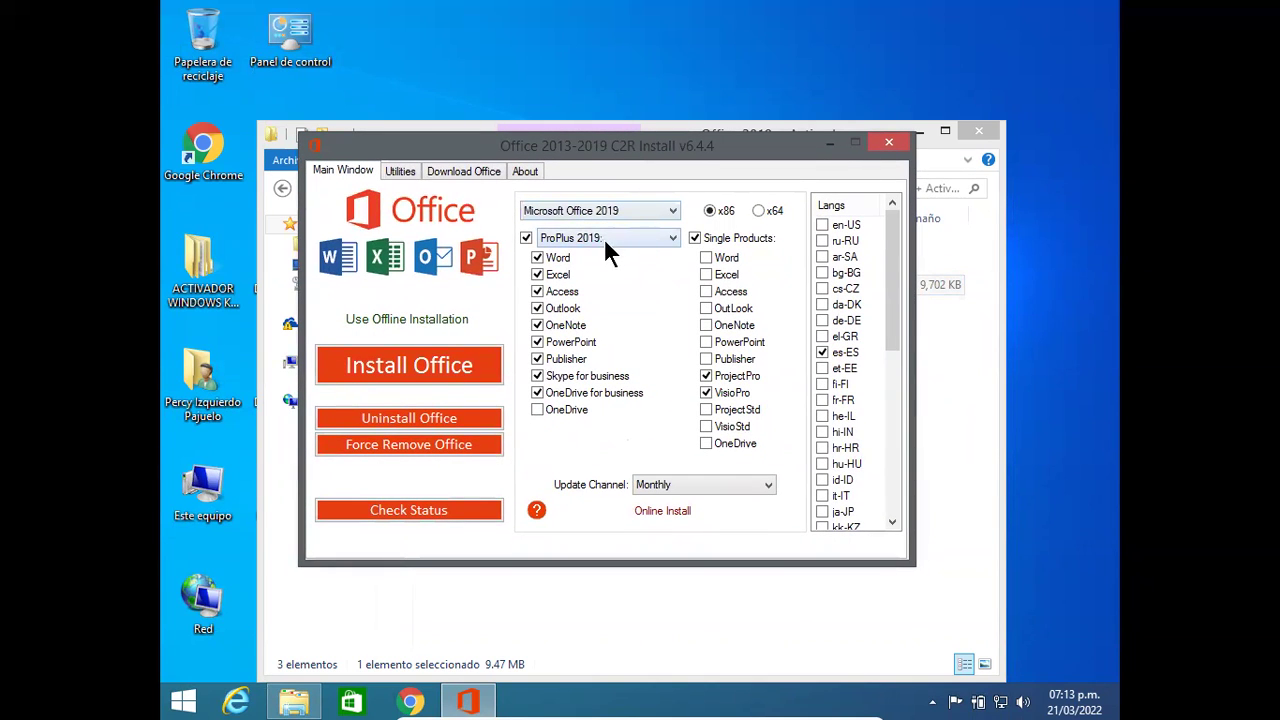
pyautogui.click(759, 210)
# Step: Uncheck OneDrive for business, Outlook and one more unneeded app in the ProPlus 2019 list
pyautogui.click(556, 393)
pyautogui.click(537, 358)
pyautogui.click(536, 309)
# Step: Keep Microsoft Office 2019 as the version and start installing it, which fails requiring Windows 10
pyautogui.click(672, 212)
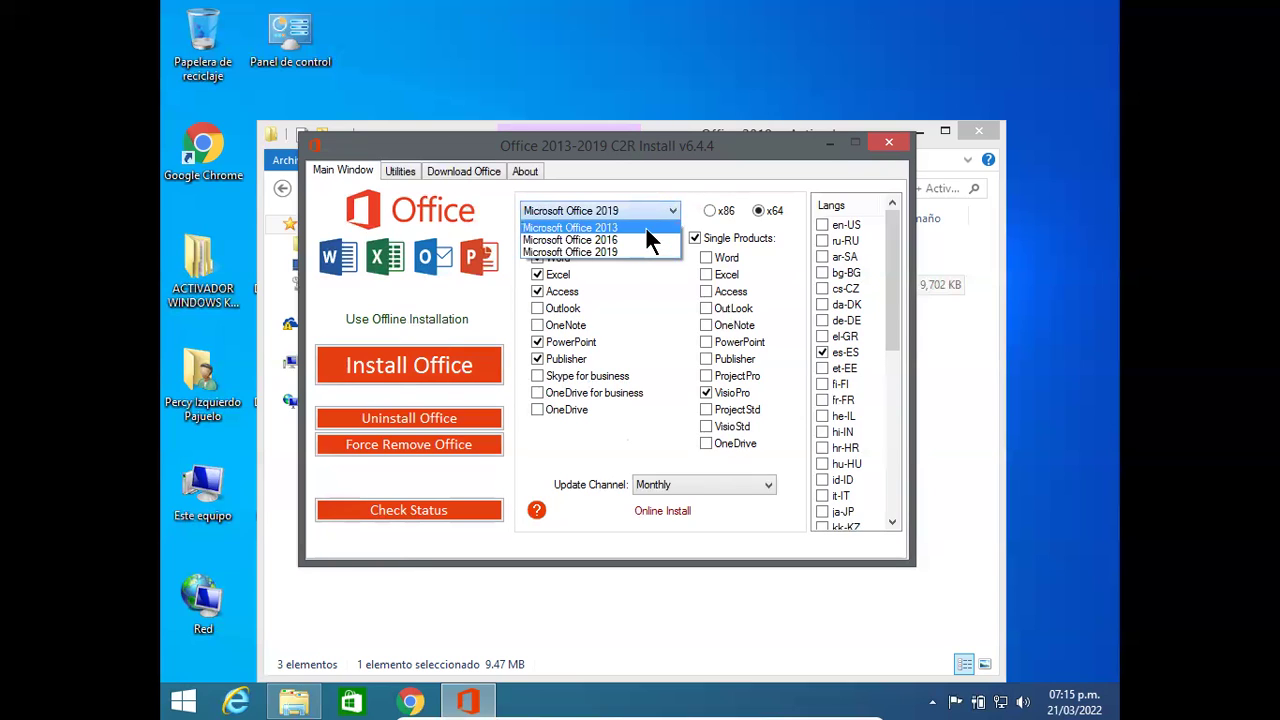
pyautogui.click(672, 211)
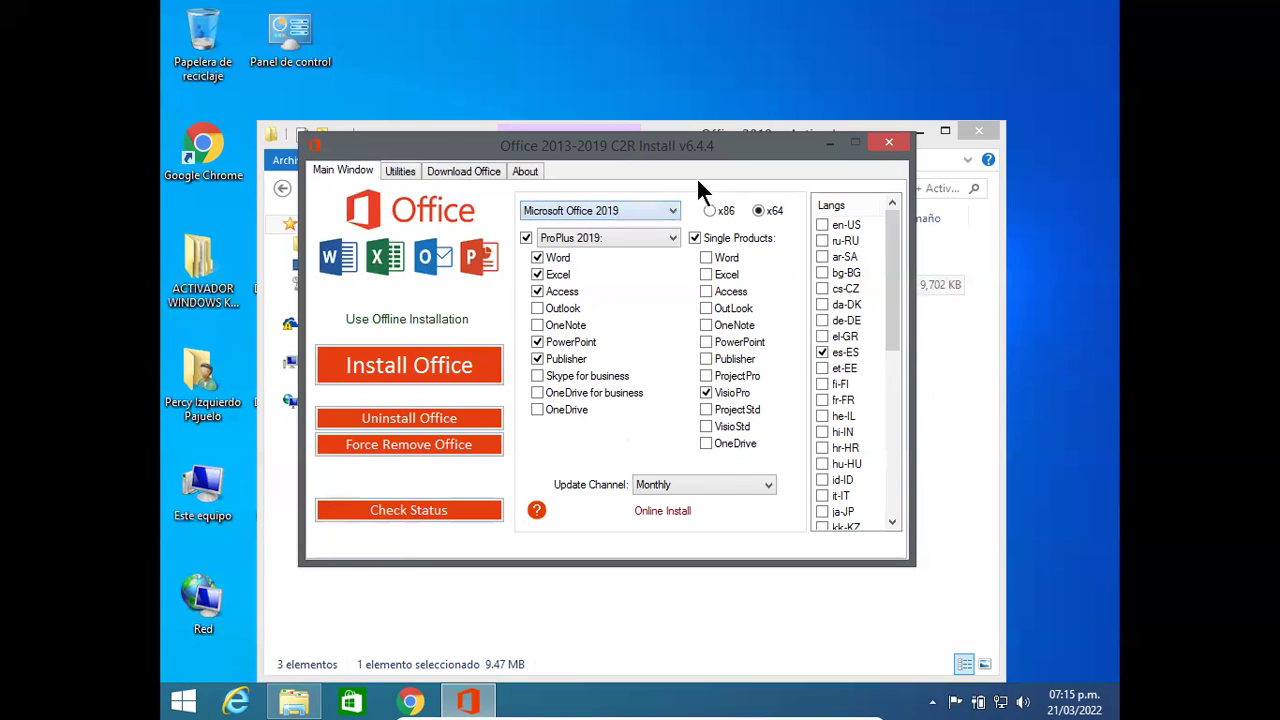
pyautogui.click(443, 370)
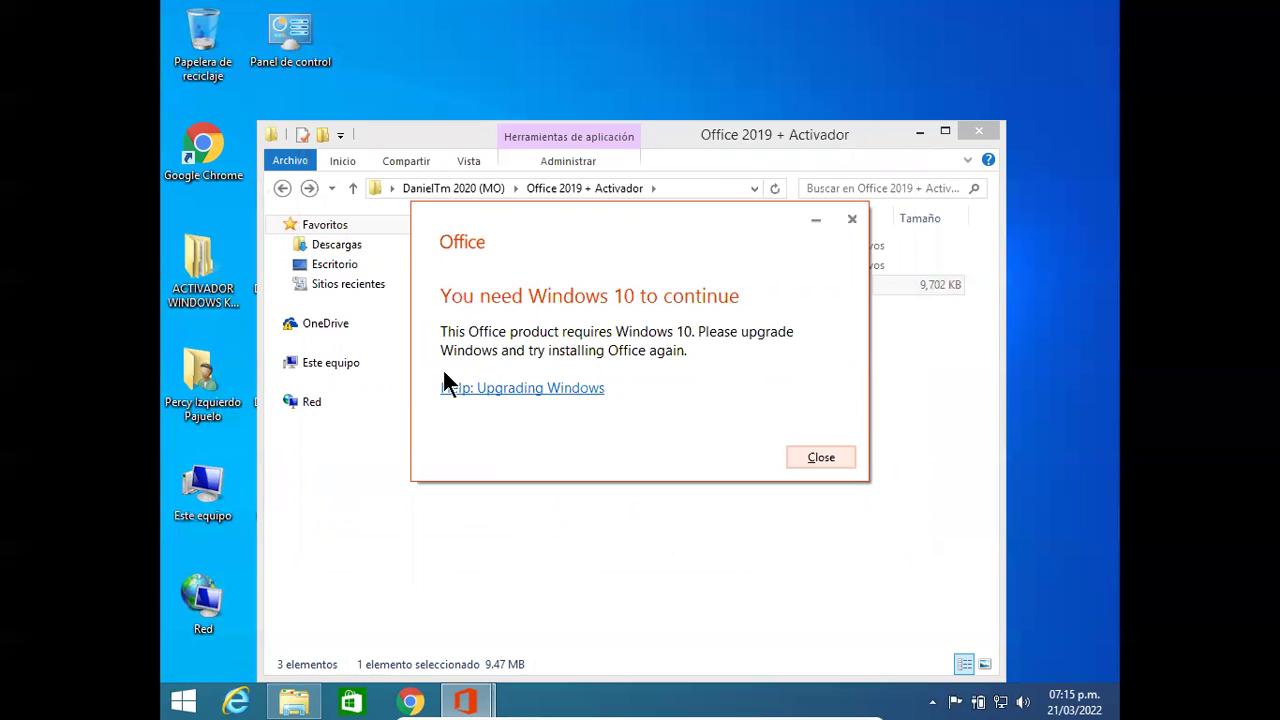
# Step: Dismiss the Windows 10 error and install Microsoft Office 2016 instead
pyautogui.click(814, 457)
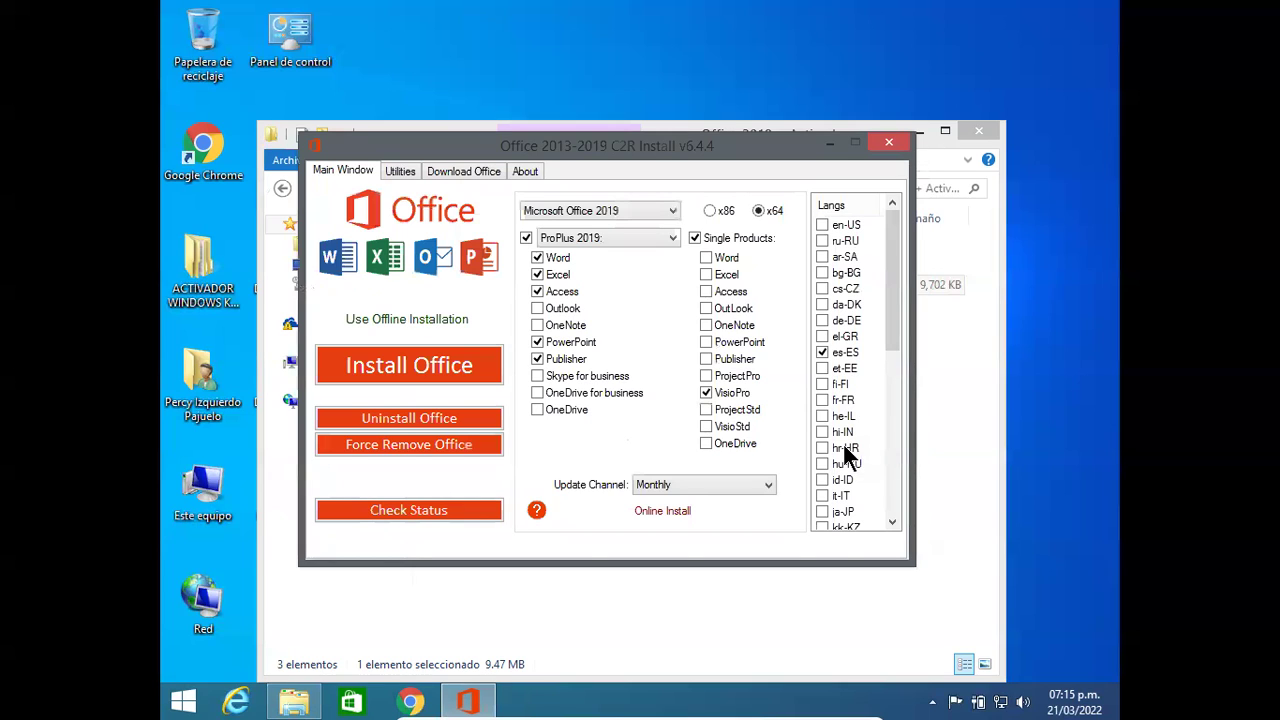
pyautogui.click(663, 208)
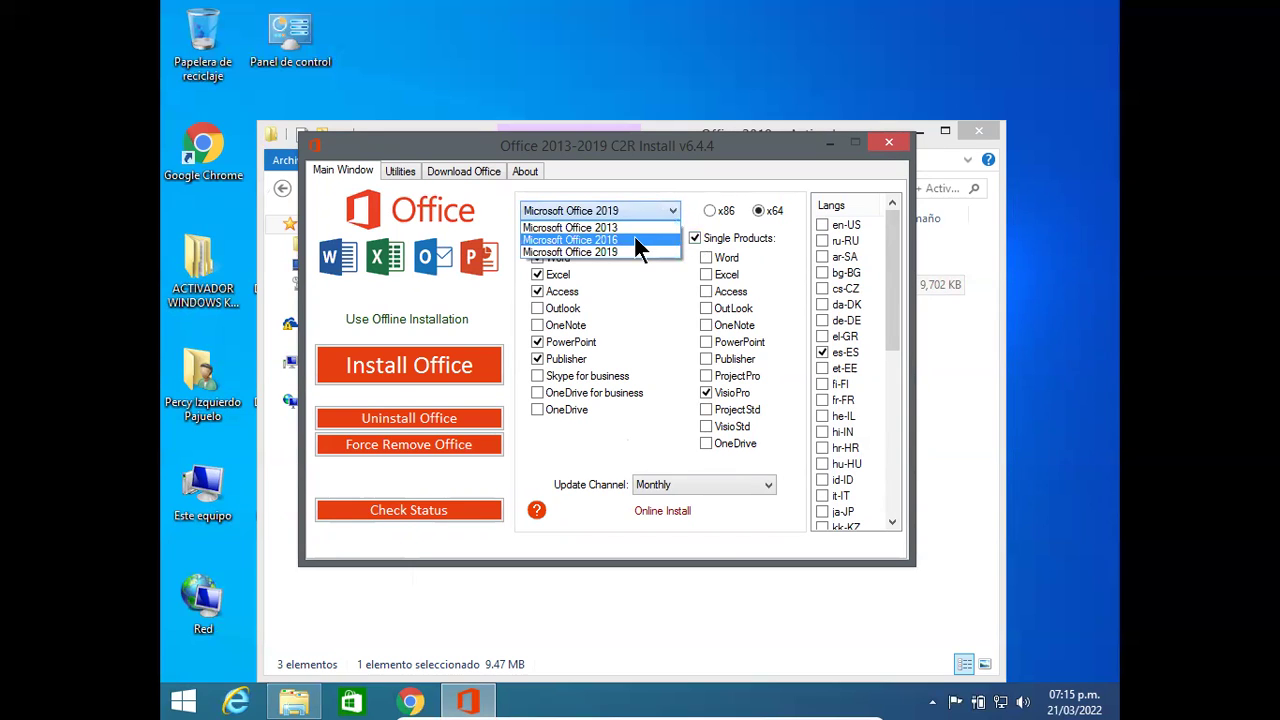
pyautogui.click(635, 240)
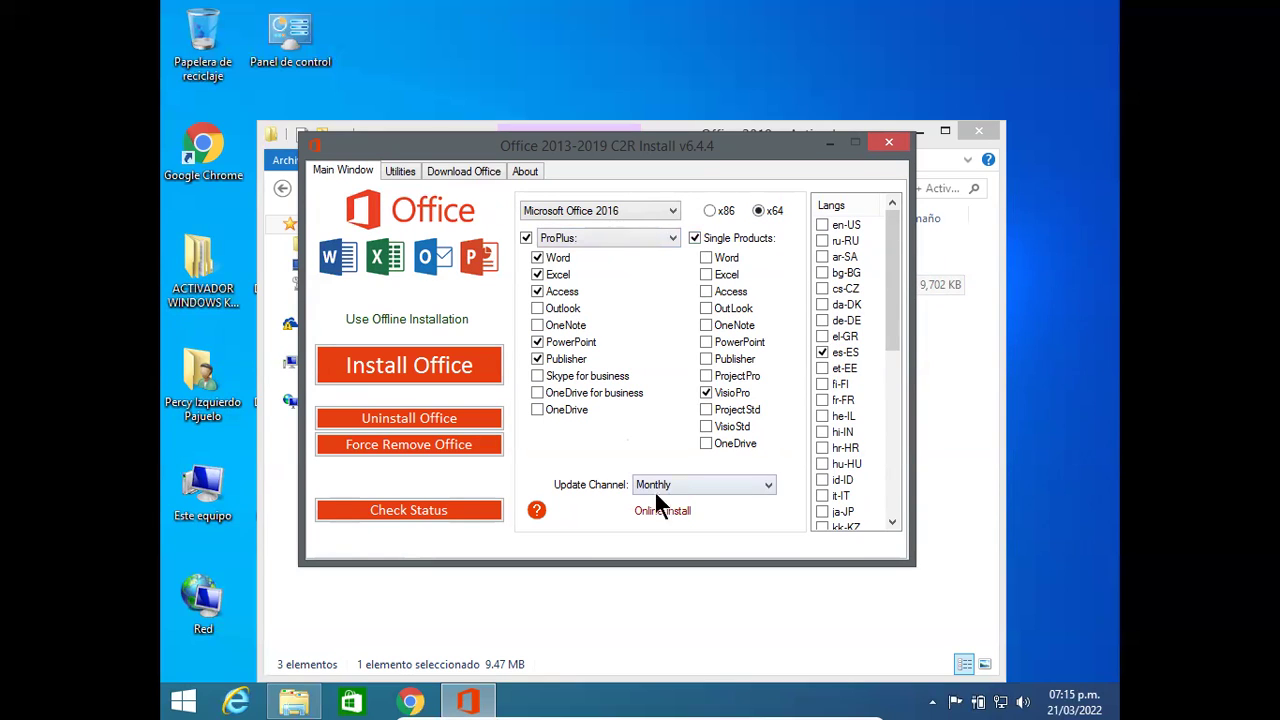
pyautogui.click(432, 362)
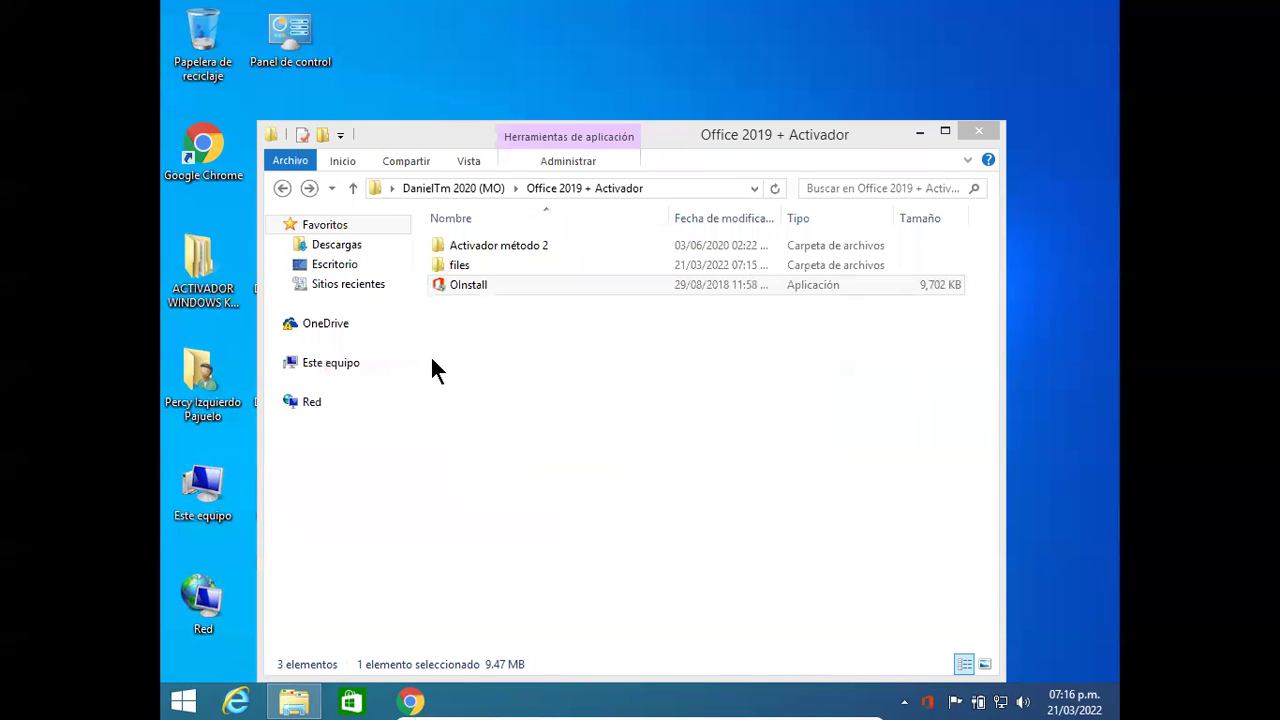
# Step: Check the background Office 2016 installation progress, which still reads 12%
pyautogui.click(931, 704)
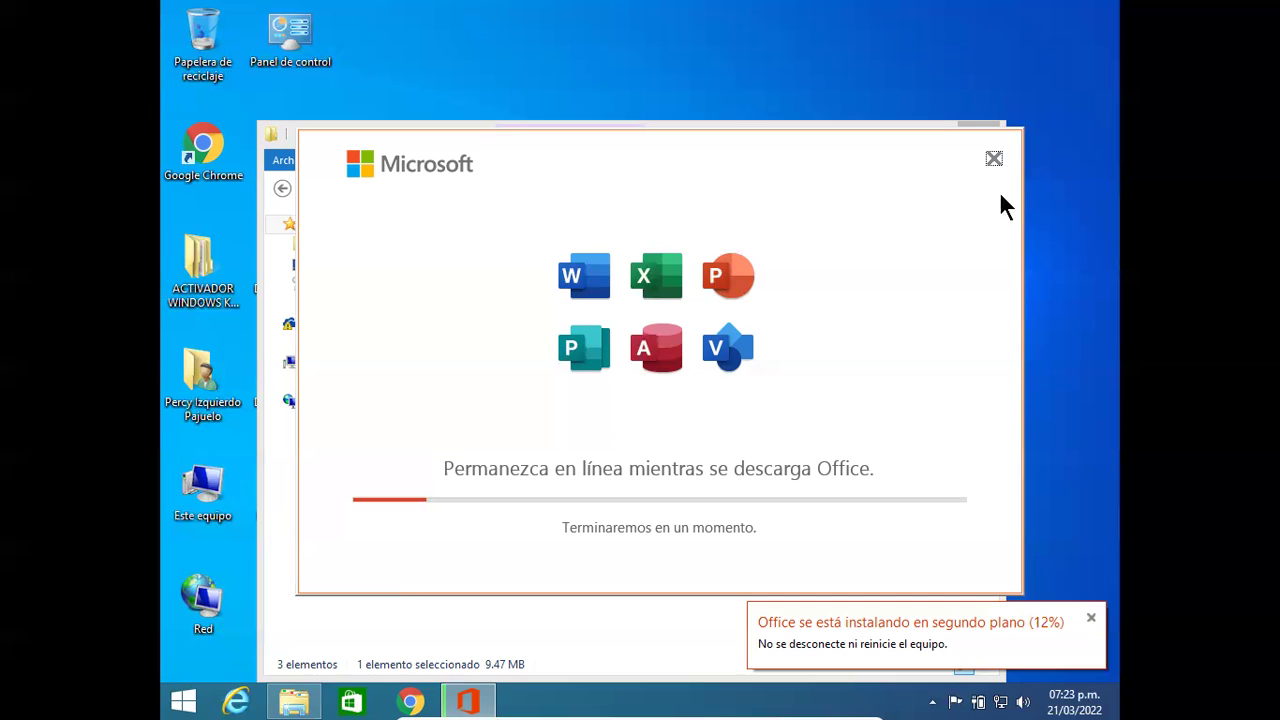
# Step: Take the VM out of full screen, minimize it, and launch Google Chrome on the host
pyautogui.click(548, 709)
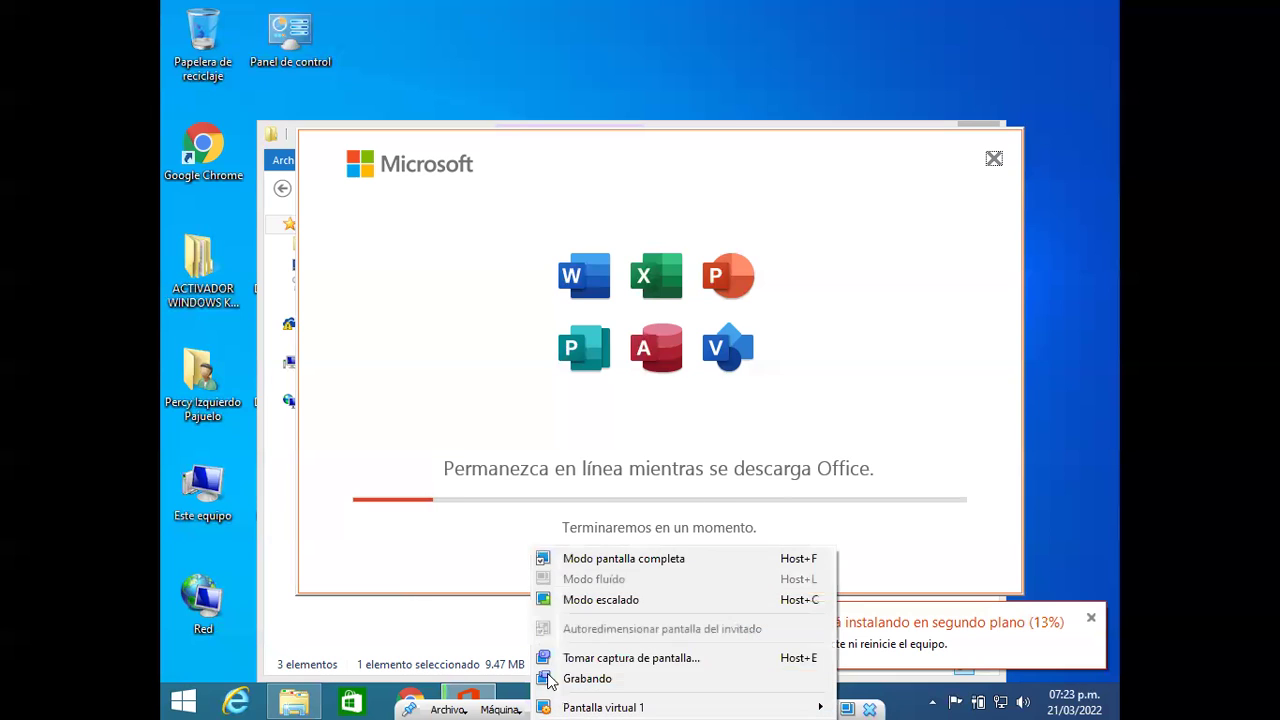
pyautogui.click(590, 558)
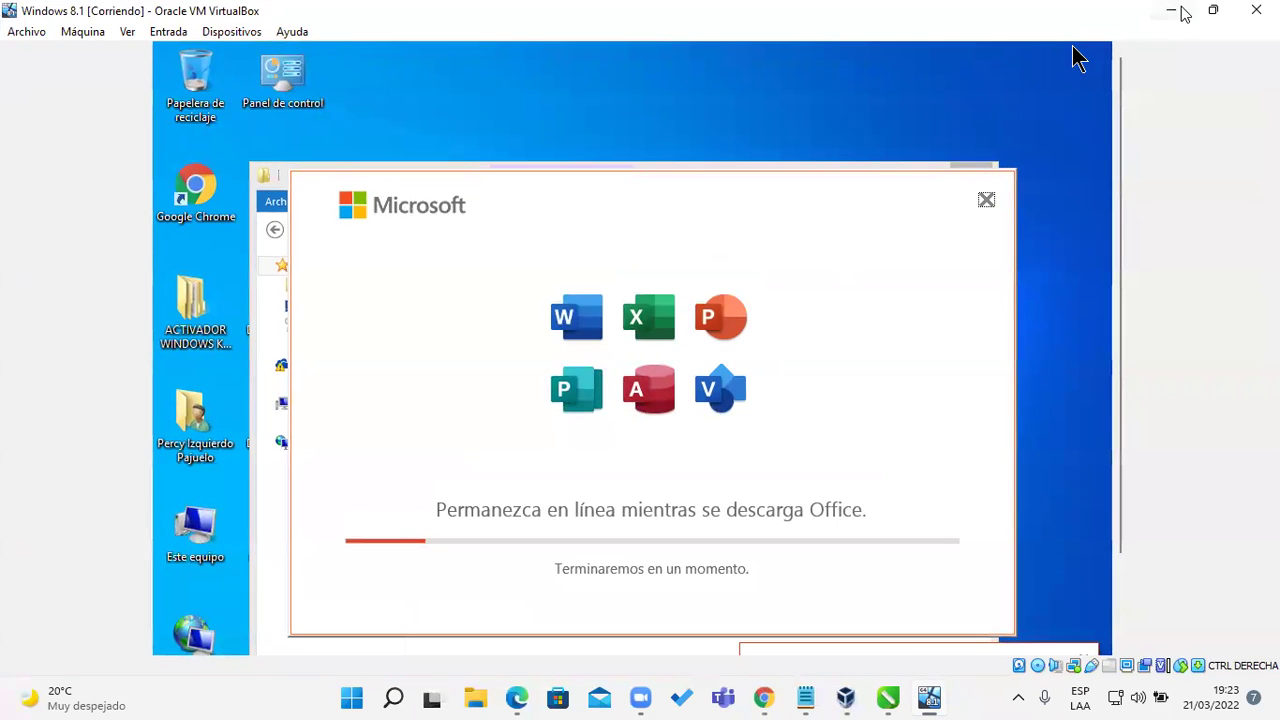
pyautogui.click(1170, 10)
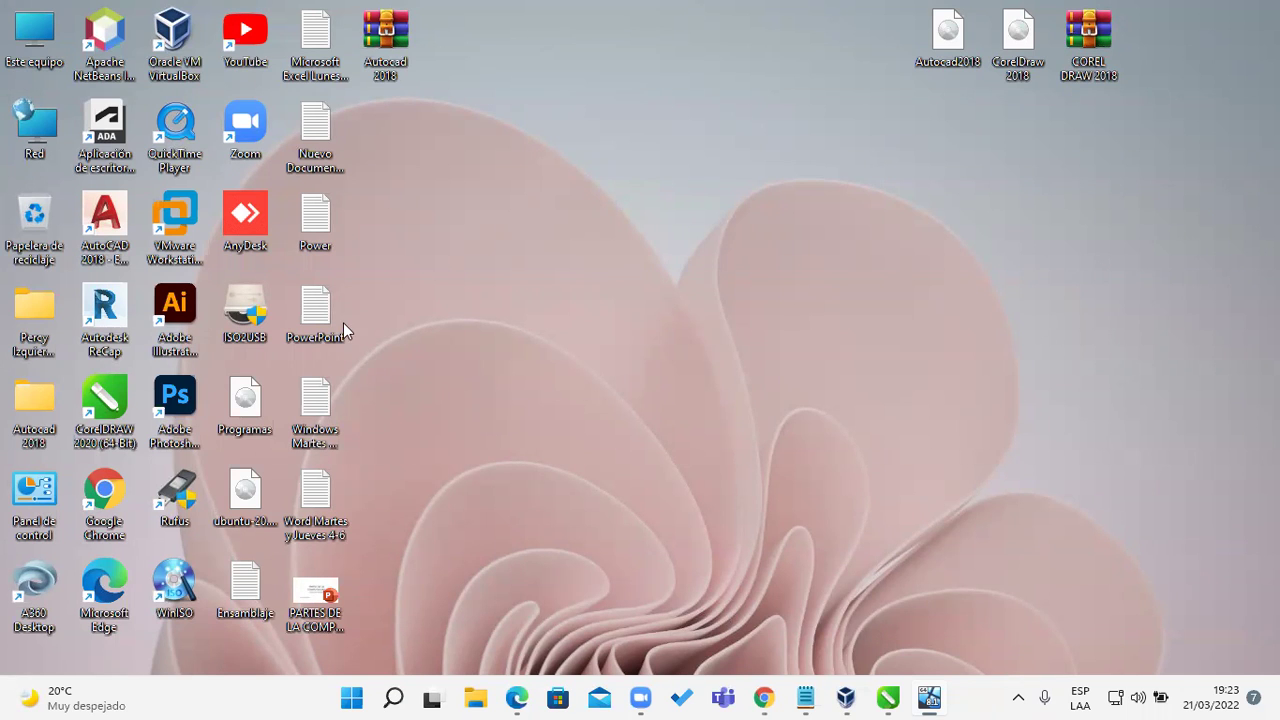
pyautogui.doubleClick(120, 490)
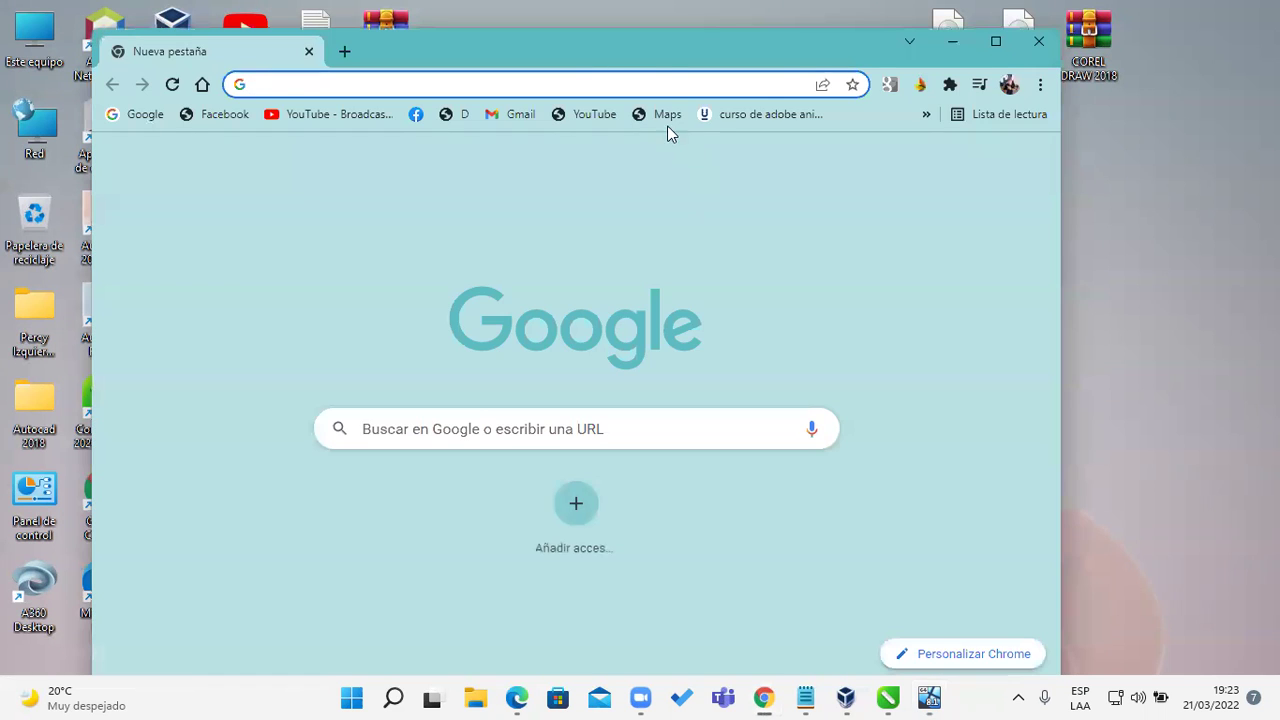
# Step: Maximize Chrome and search Google for 'descargar iso windows 11', then pick Microsoft's Descarga Windows 11 result
pyautogui.doubleClick(615, 55)
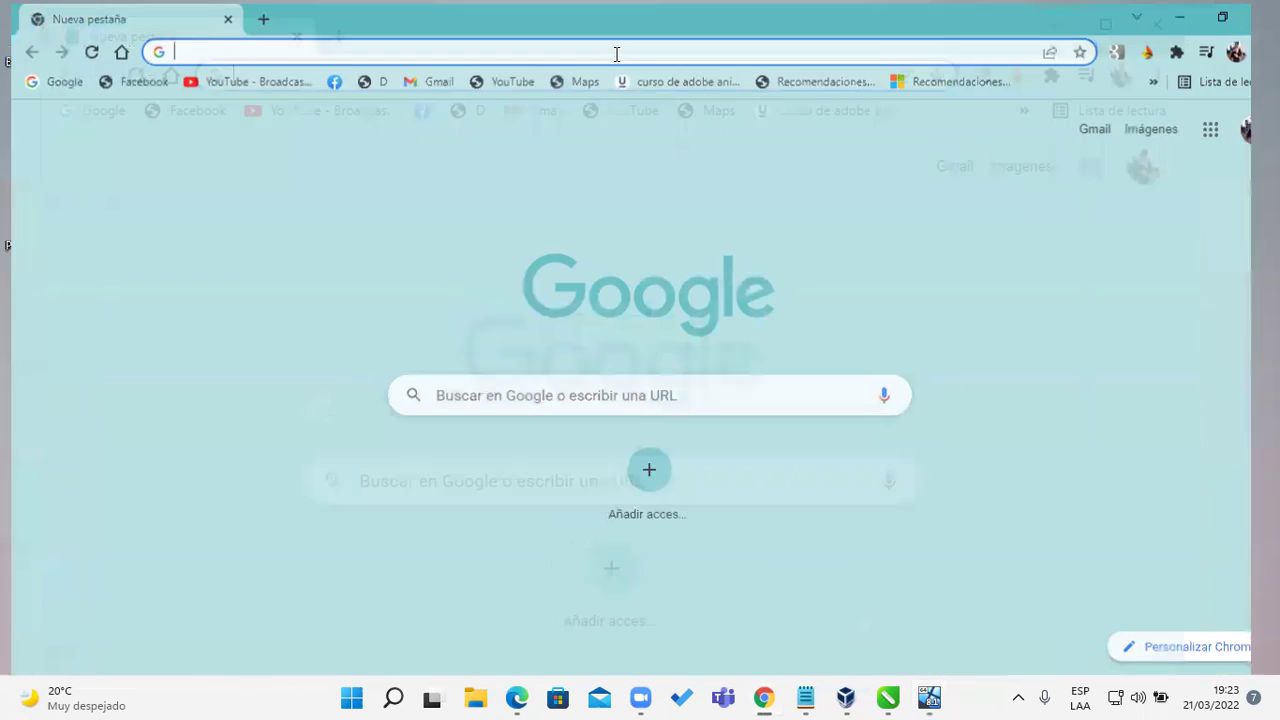
pyautogui.click(687, 397)
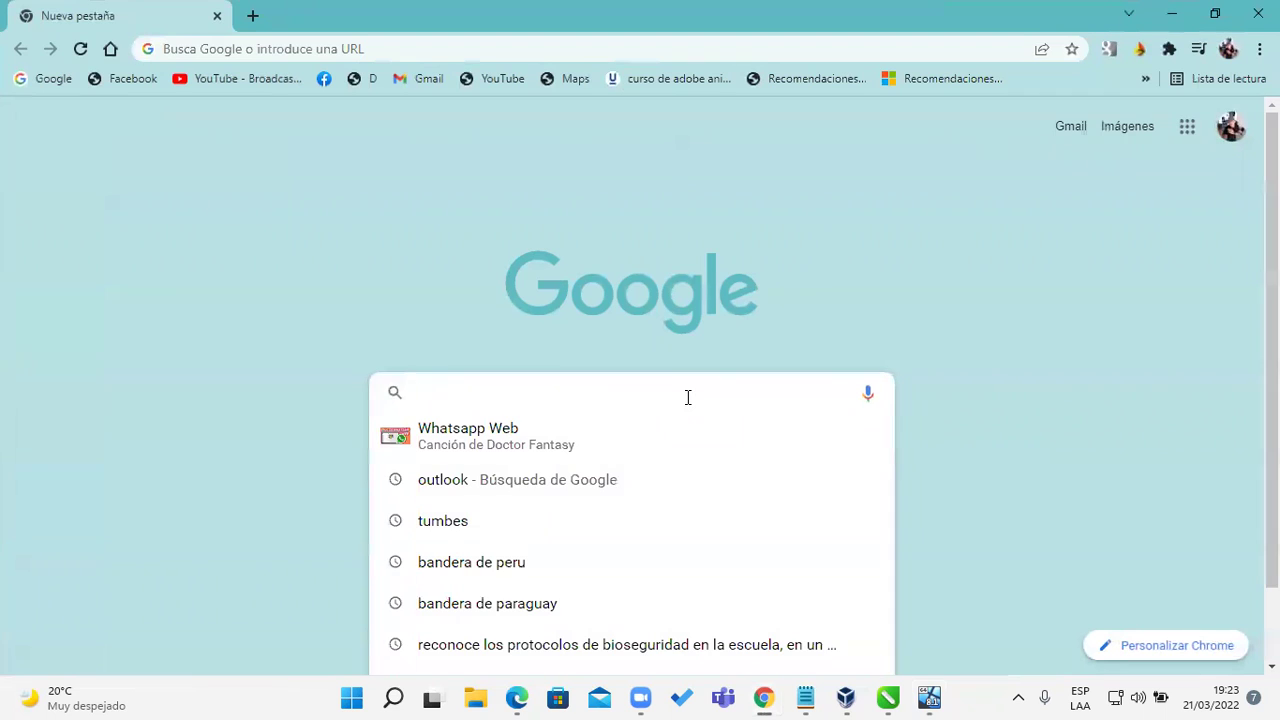
pyautogui.write('desca')
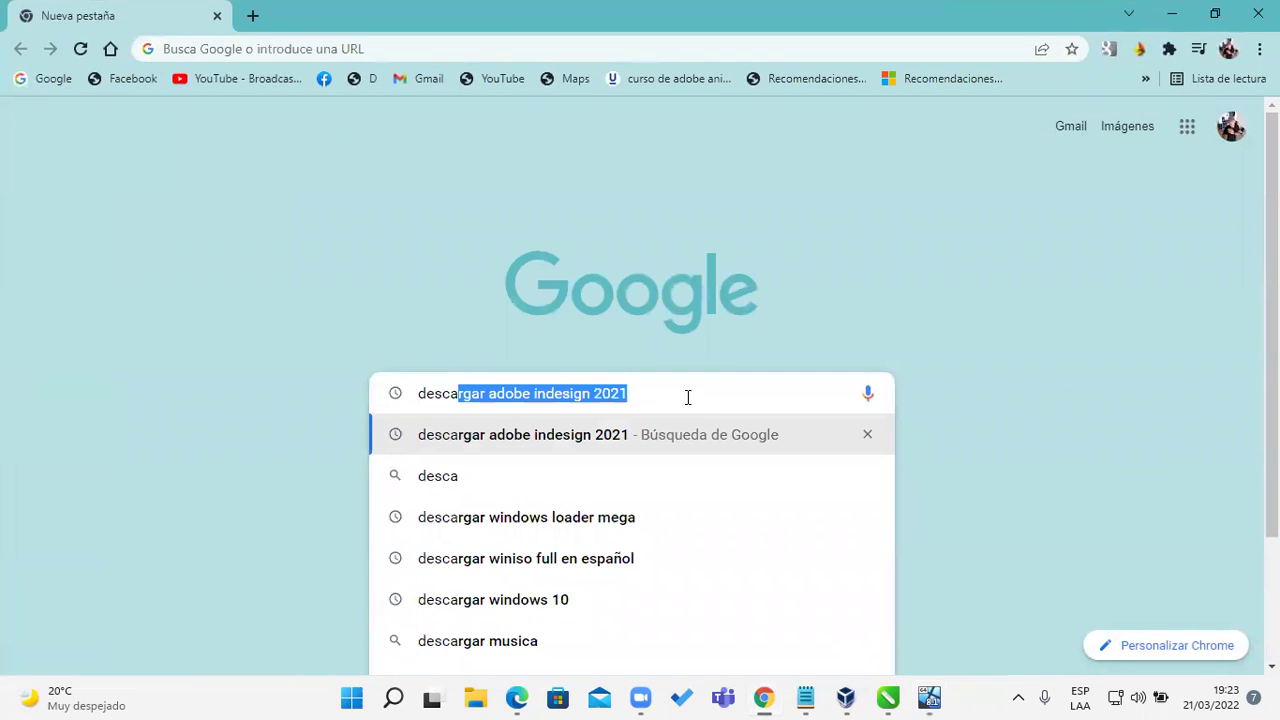
pyautogui.write('cargar')
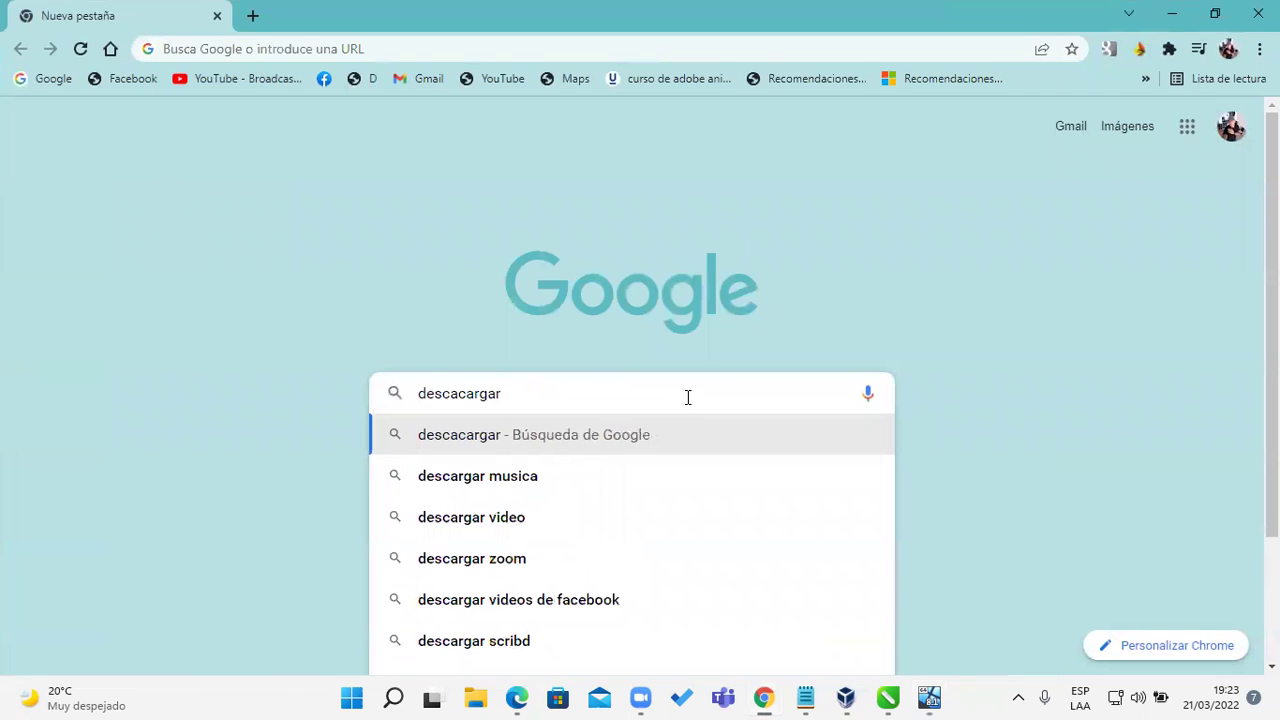
pyautogui.write(' iso windows 11')
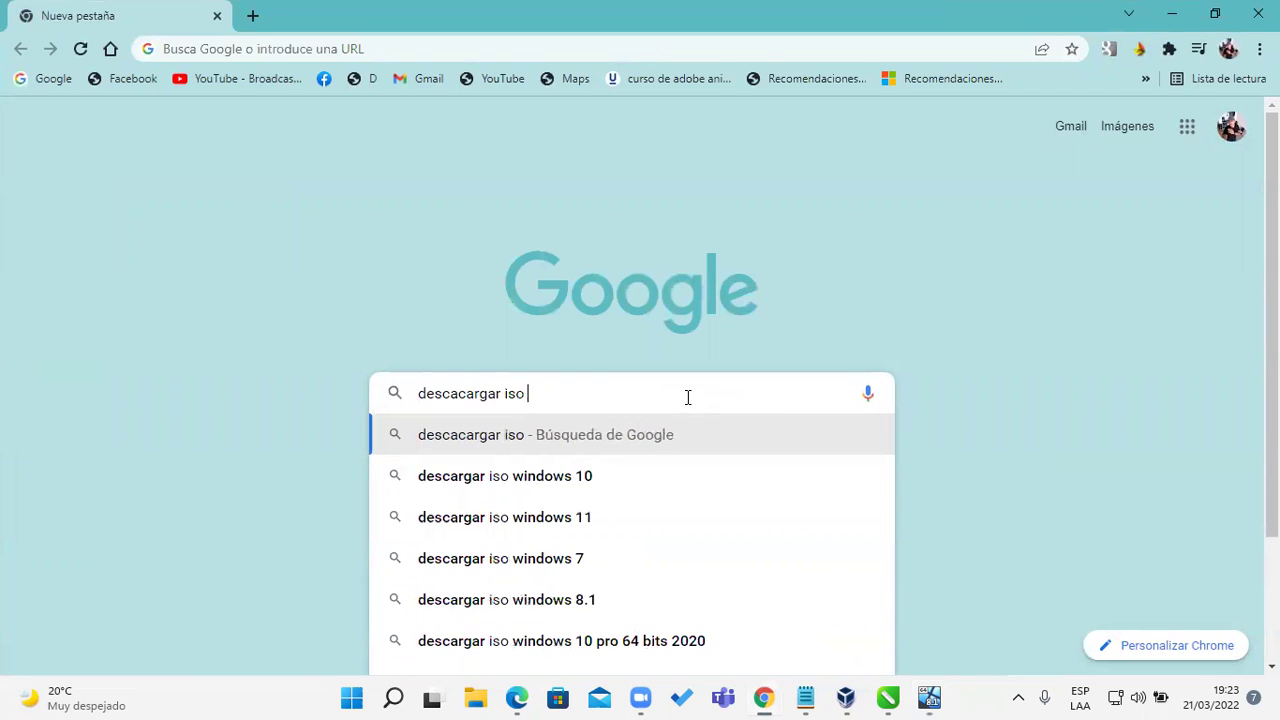
pyautogui.click(518, 528)
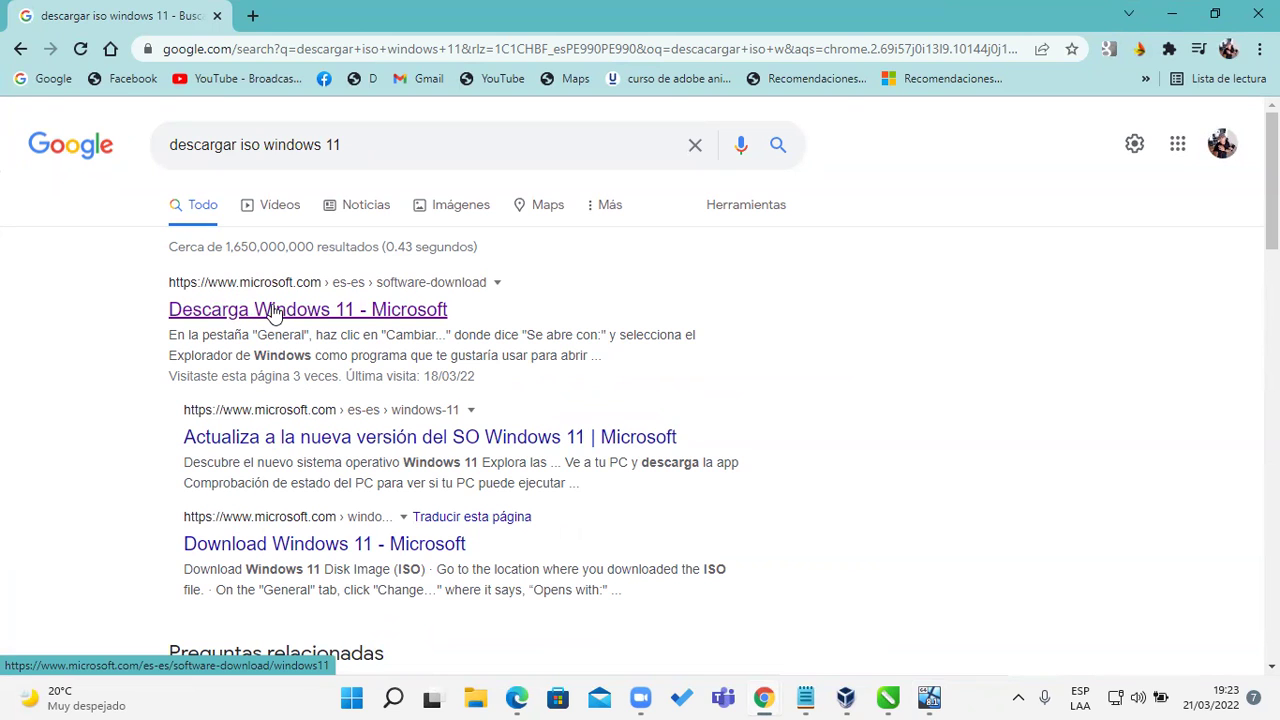
pyautogui.click(279, 314)
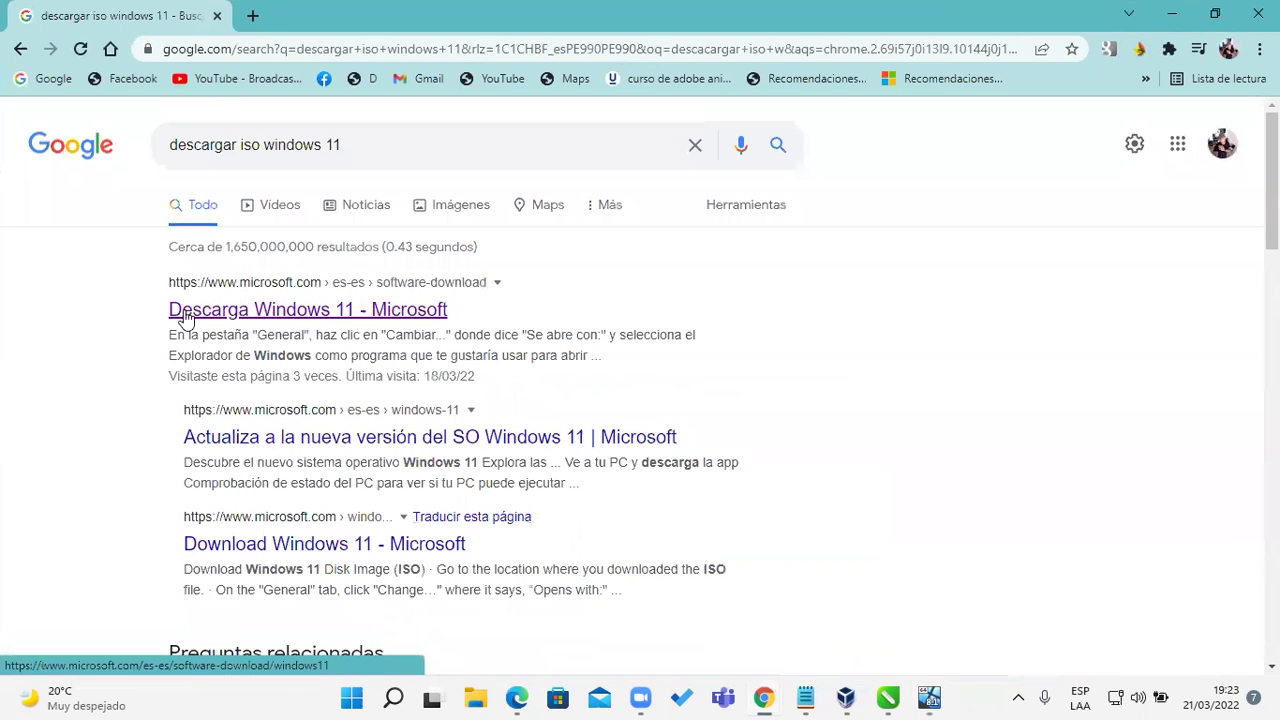
# Step: Open Microsoft's Windows 11 download page and read through it to the ISO section
pyautogui.click(268, 317)
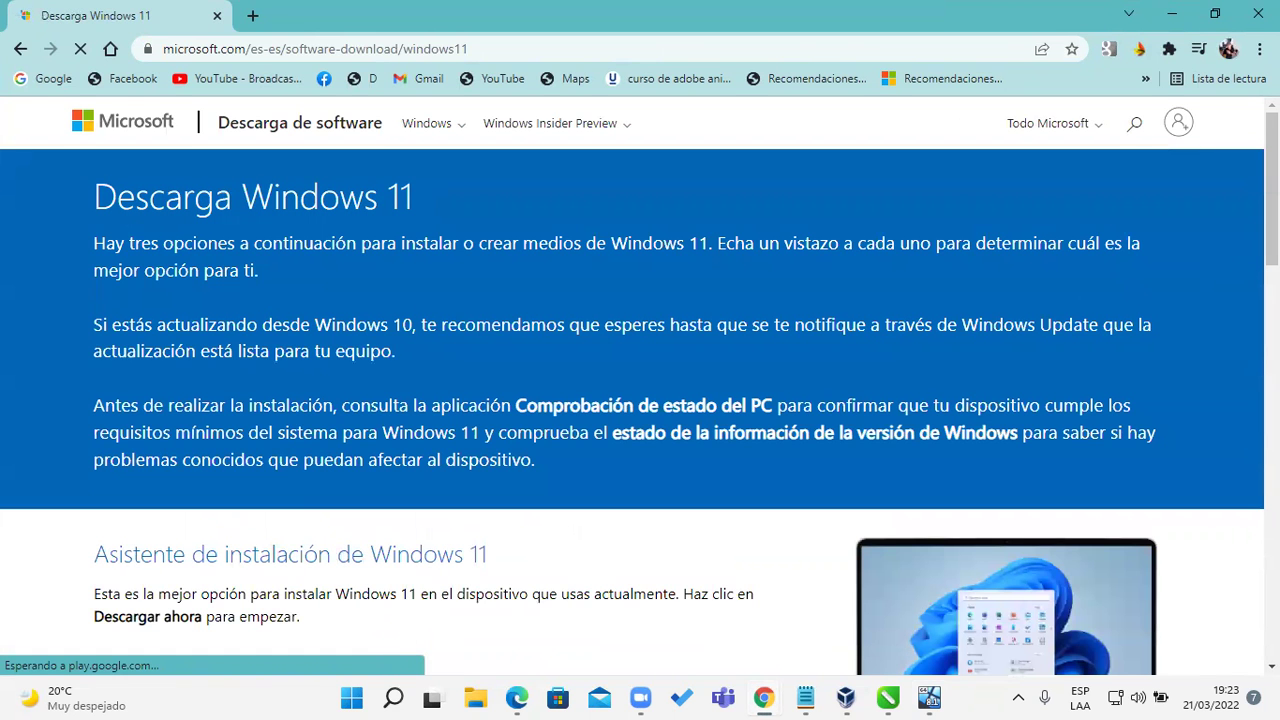
pyautogui.scroll(-2, 640, 385)
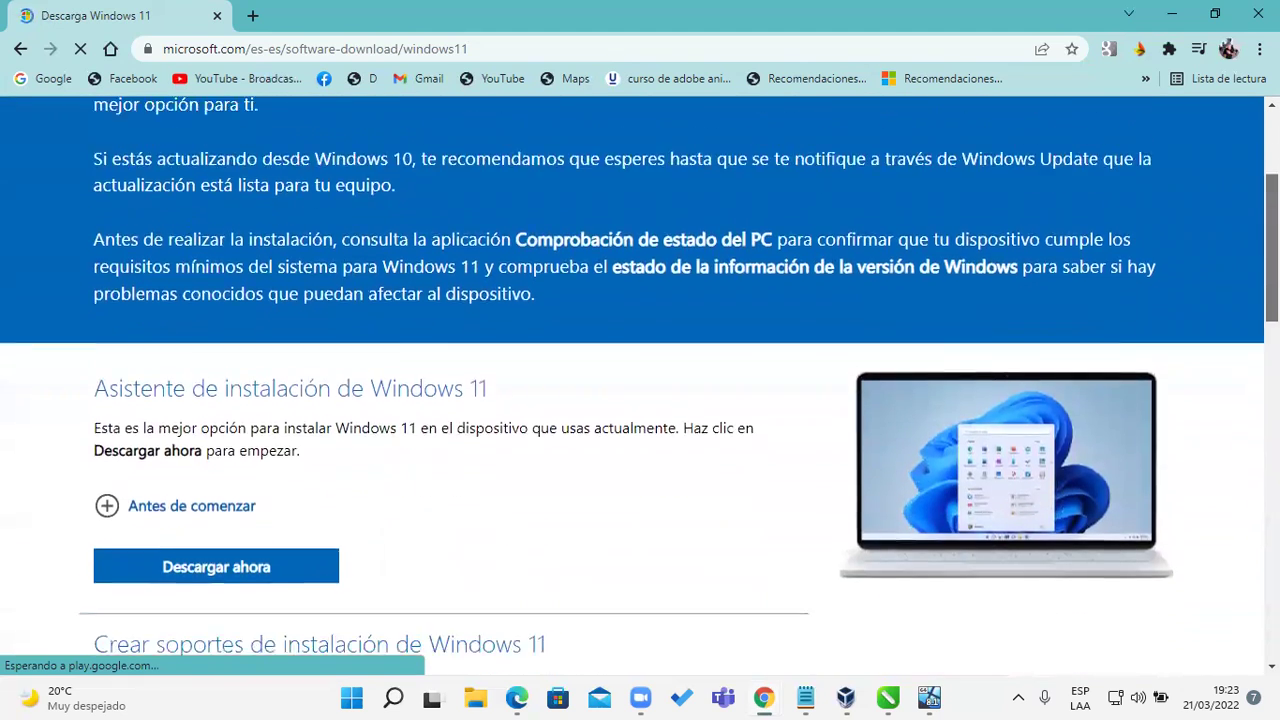
pyautogui.scroll(-2, 620, 306)
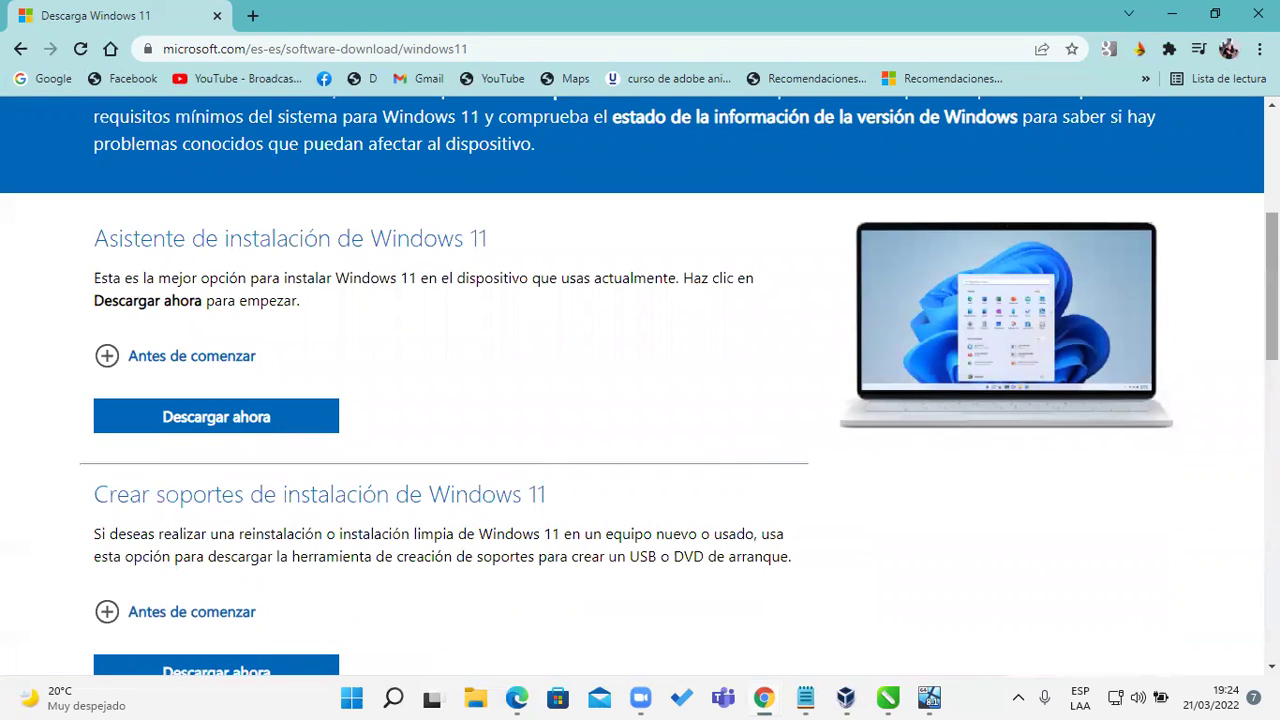
pyautogui.scroll(-3, 623, 323)
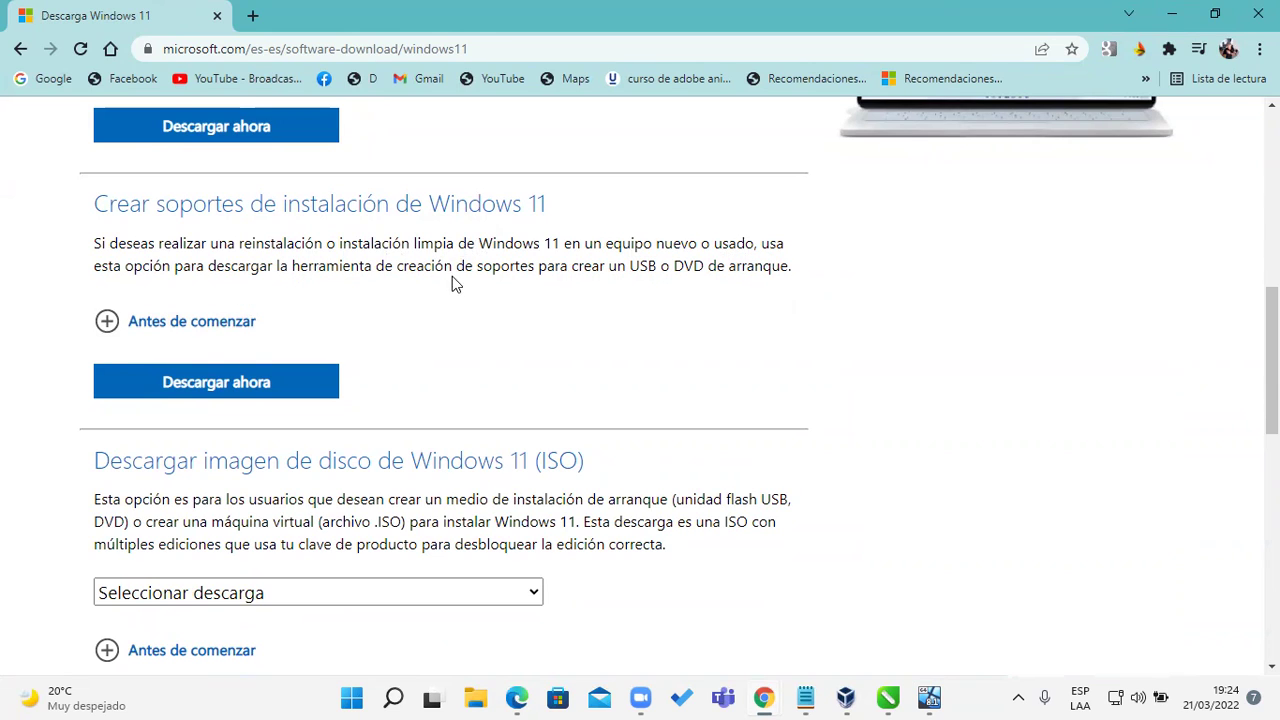
pyautogui.moveTo(627, 266); pyautogui.dragTo(809, 271)
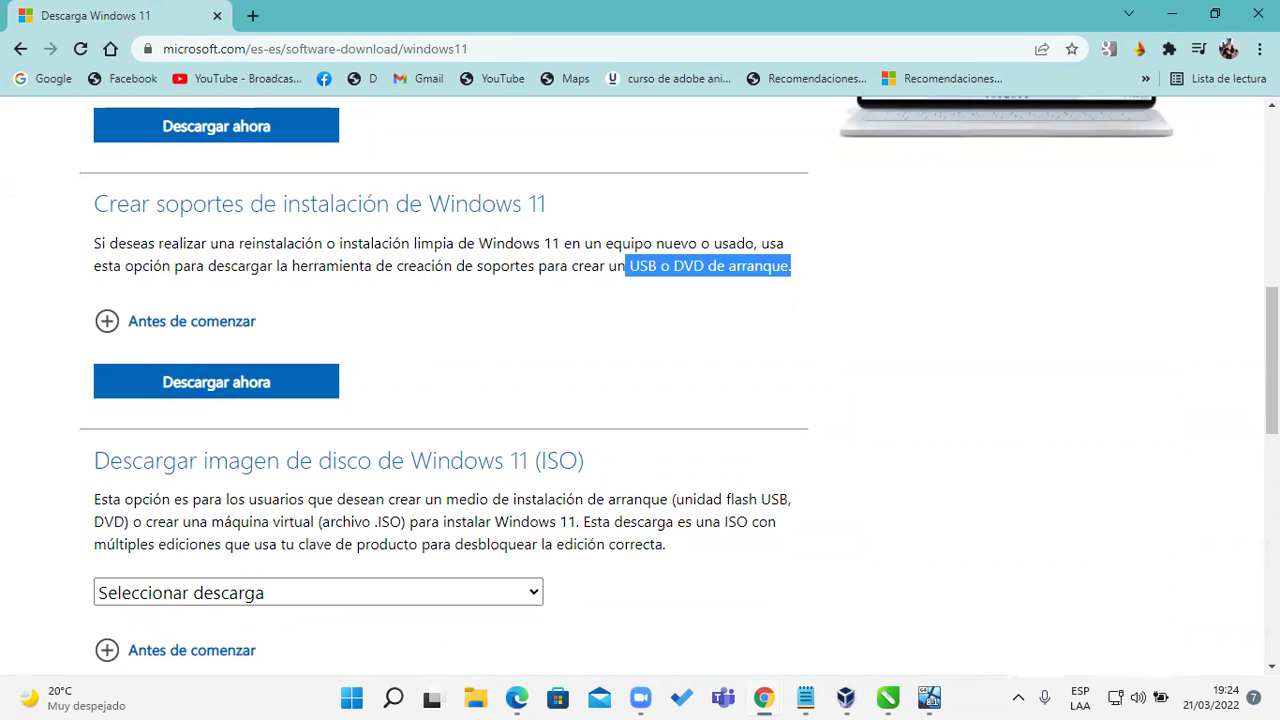
pyautogui.scroll(1, 1272, 360)
pyautogui.scroll(2, 640, 380)
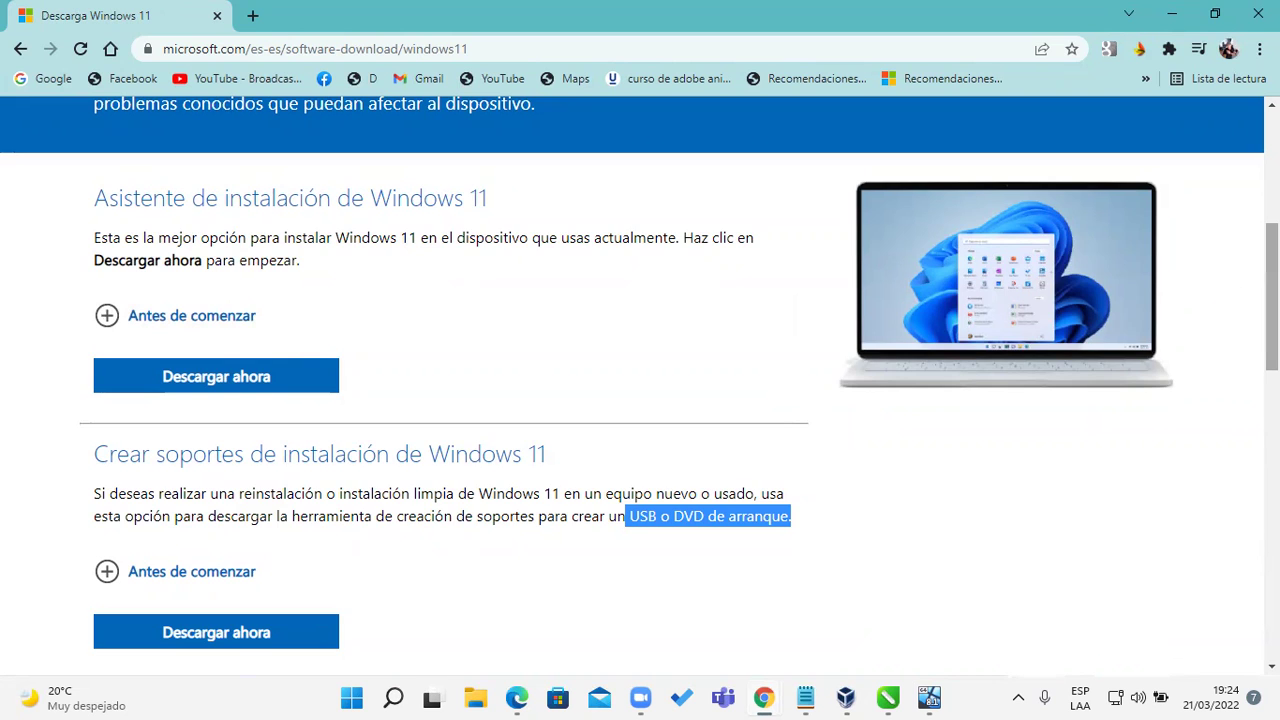
pyautogui.scroll(-2, 1260, 300)
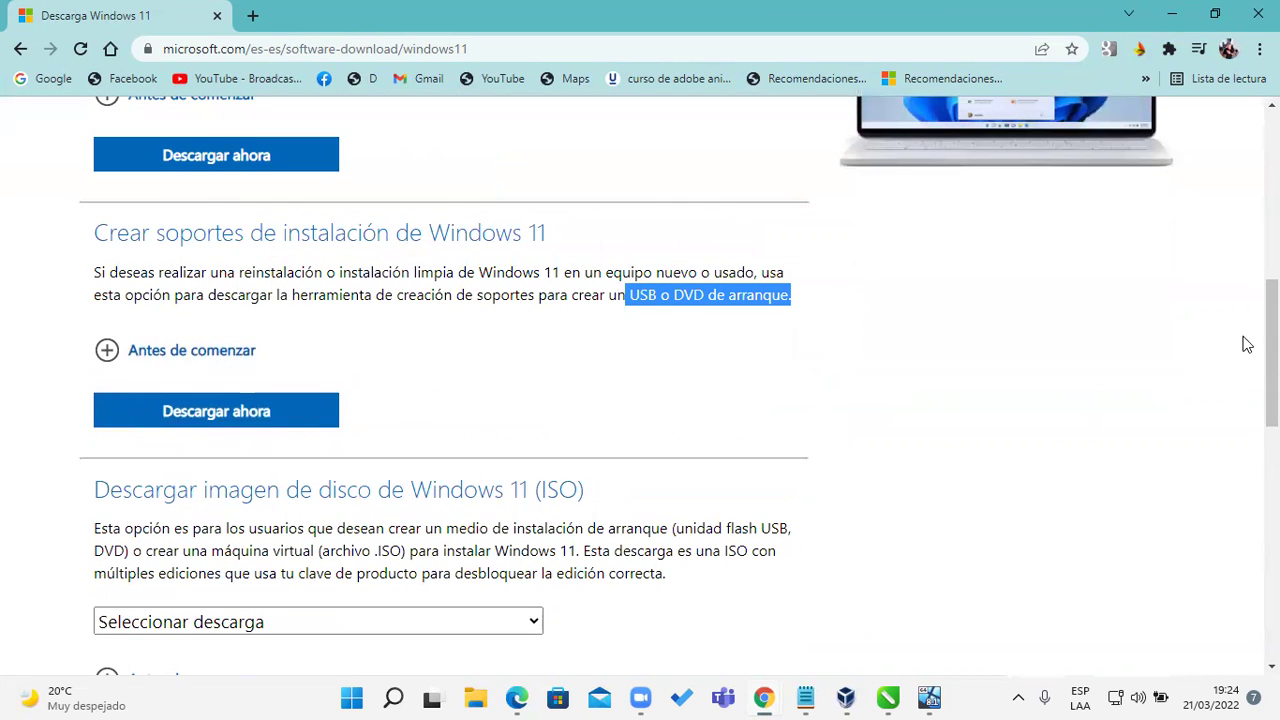
pyautogui.scroll(-2, 1270, 350)
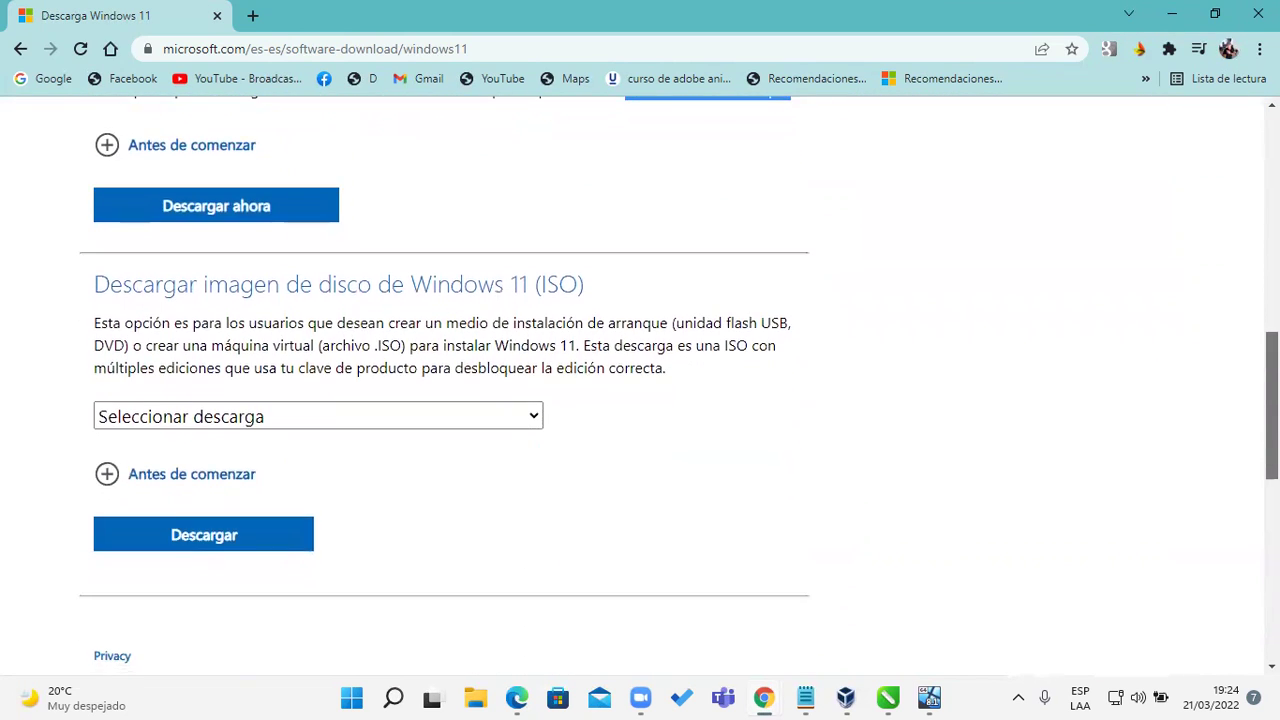
pyautogui.moveTo(598, 294); pyautogui.dragTo(63, 306)
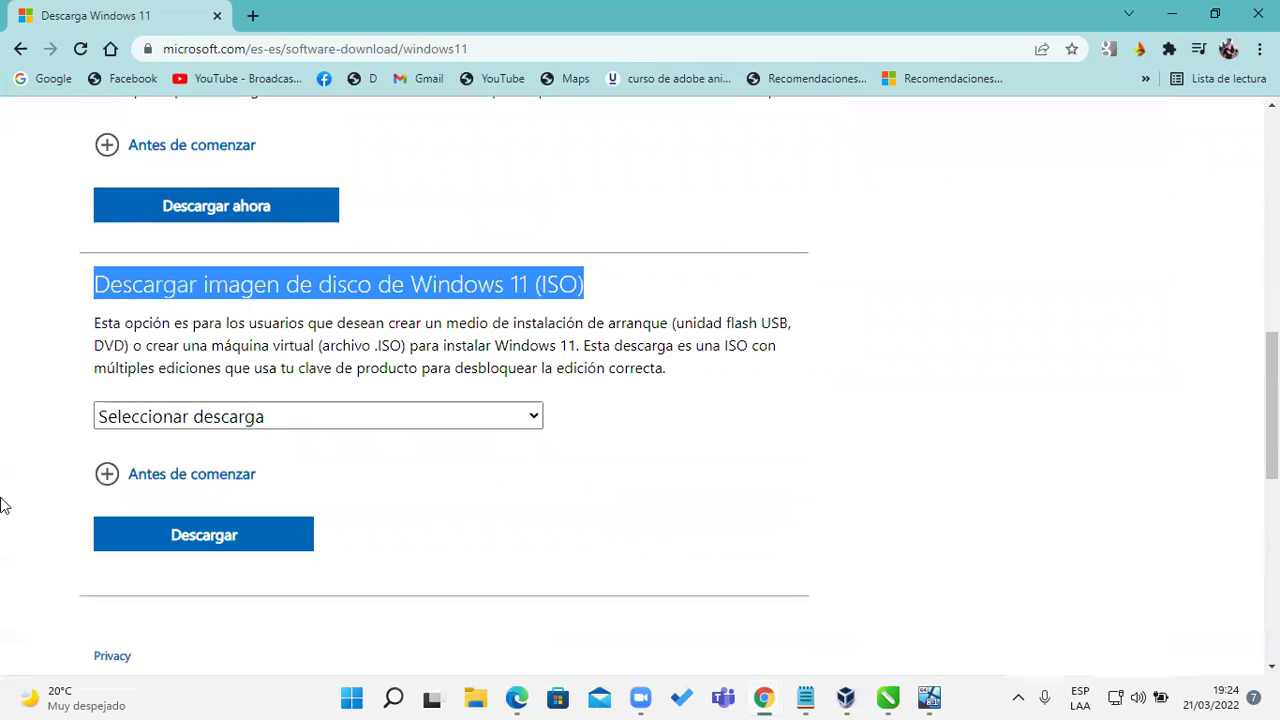
# Step: Select the Windows 11 (multi-edition ISO) edition and submit it
pyautogui.click(446, 414)
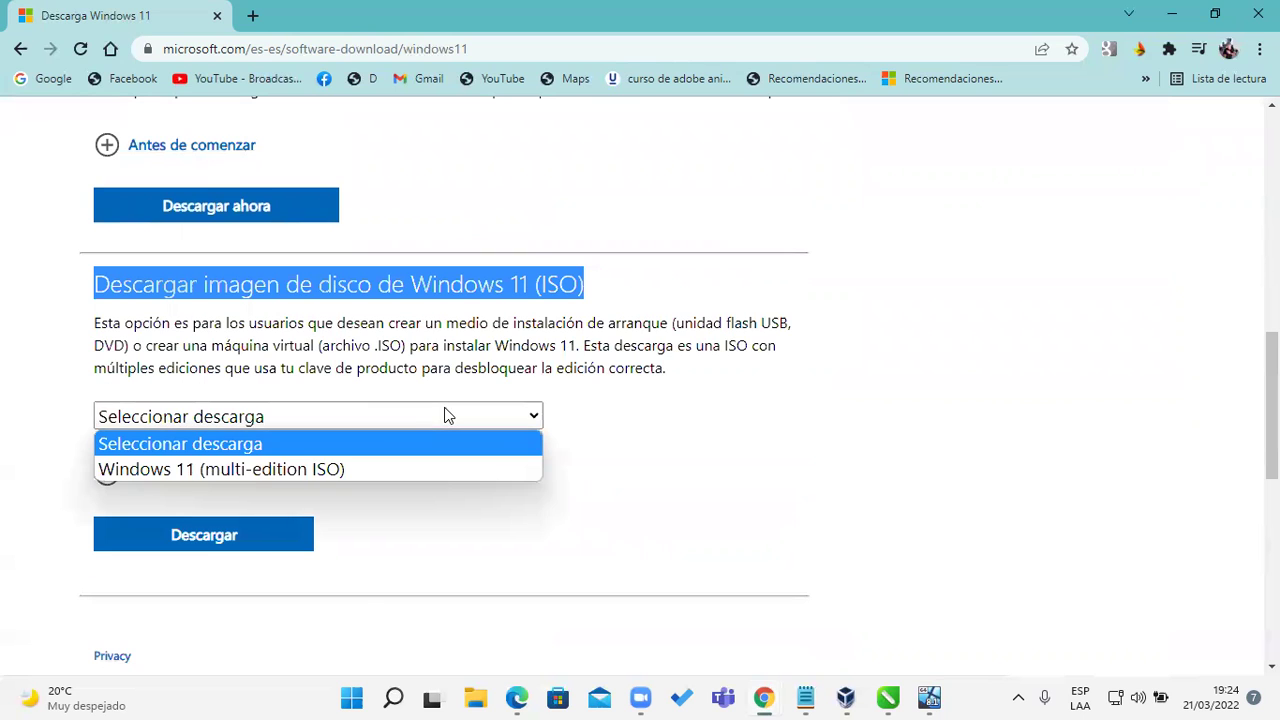
pyautogui.click(287, 473)
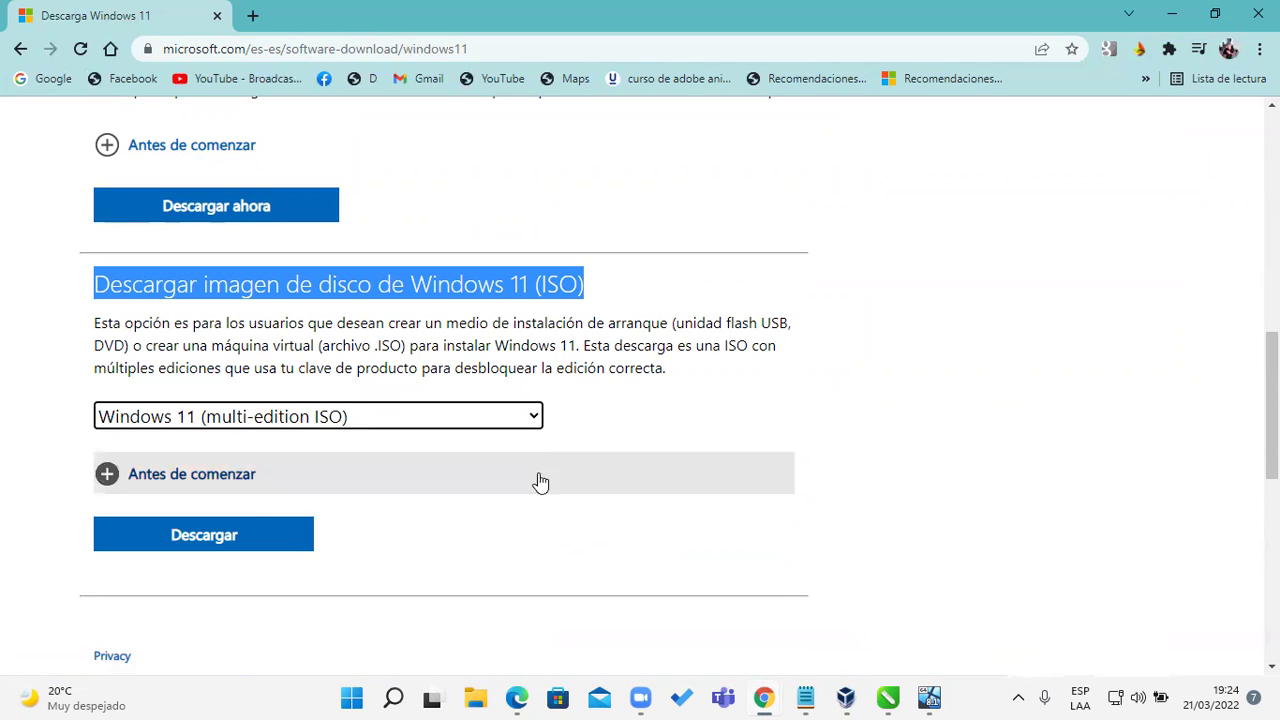
pyautogui.click(226, 540)
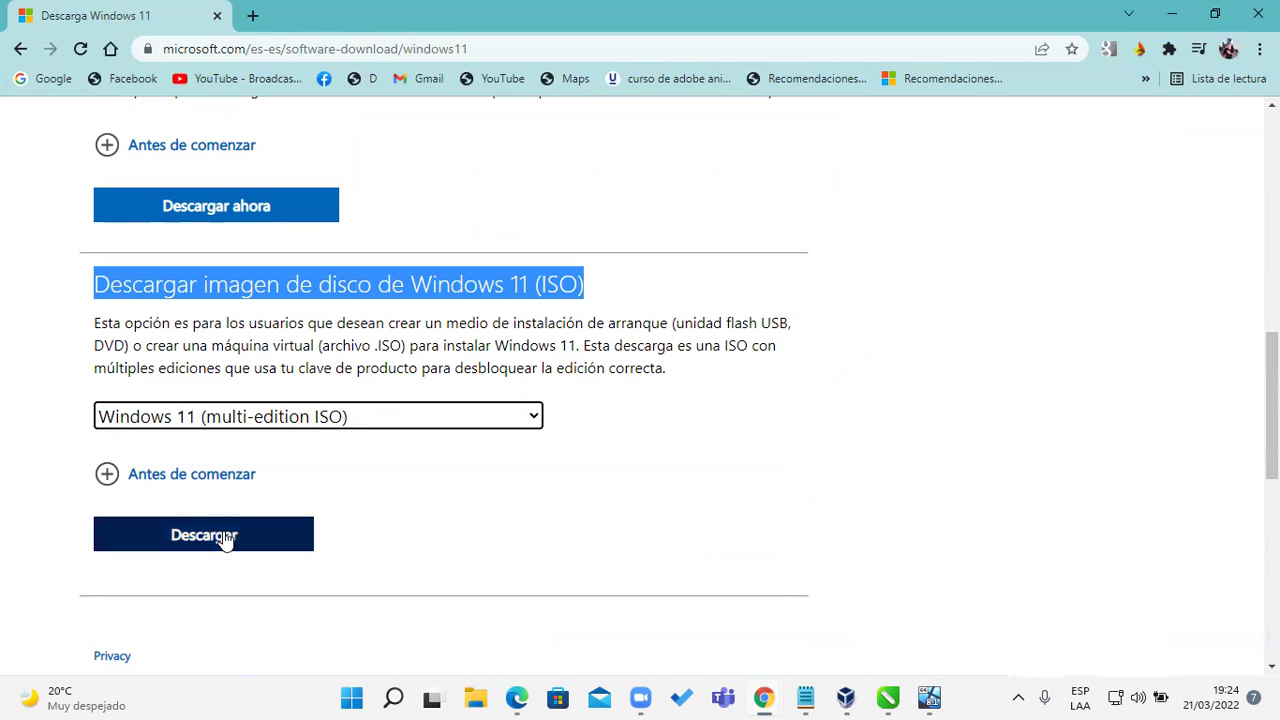
pyautogui.scroll(-3, 226, 538)
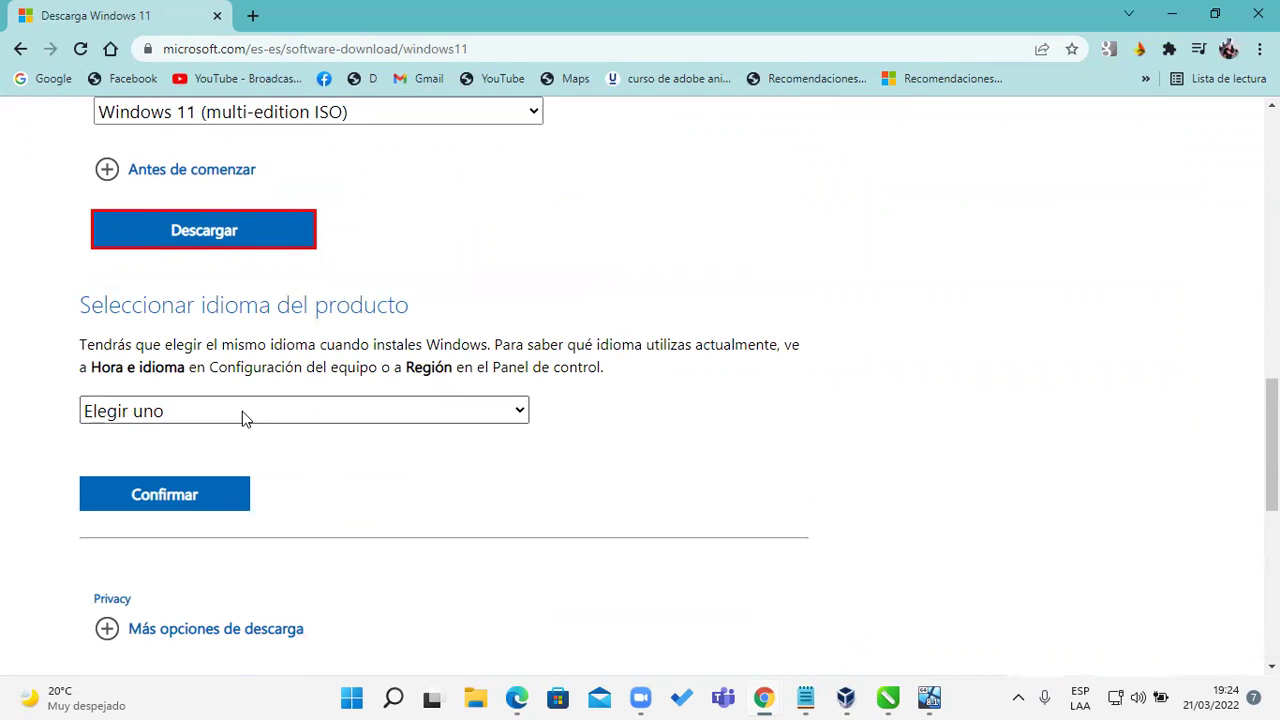
# Step: Choose Español (México) as the language, confirm, and start the 64-bit download
pyautogui.click(275, 416)
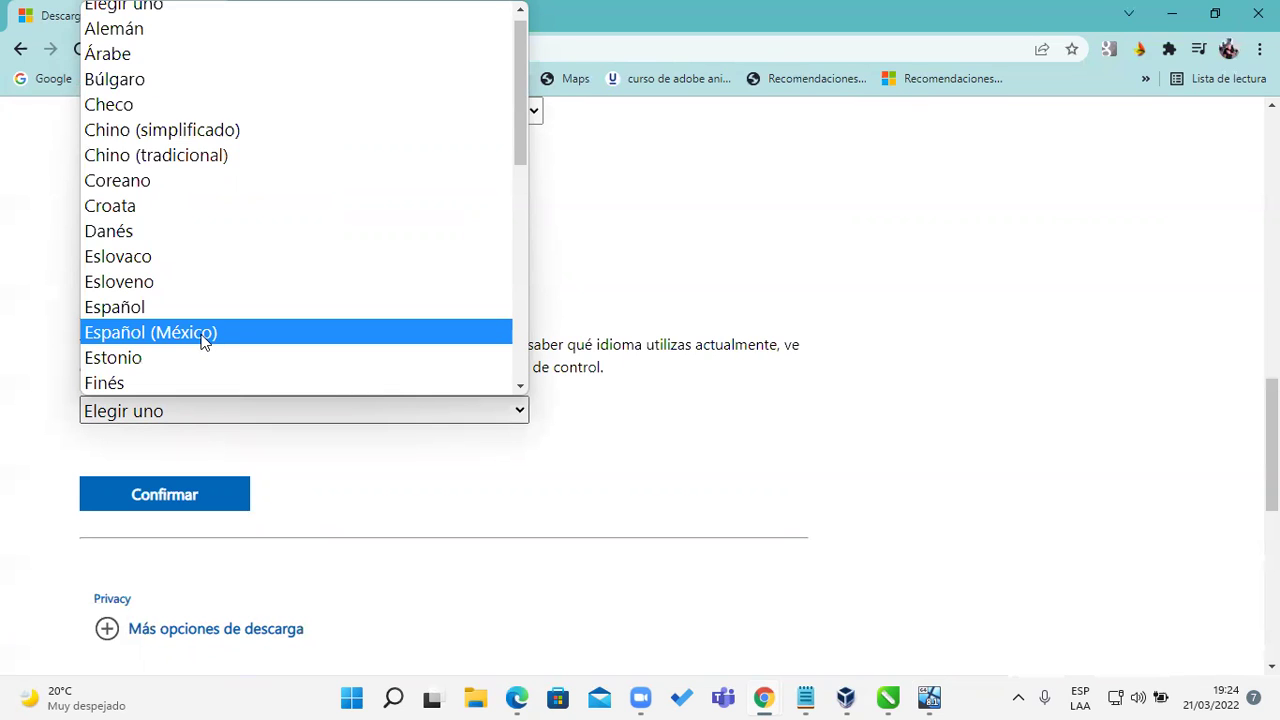
pyautogui.click(201, 336)
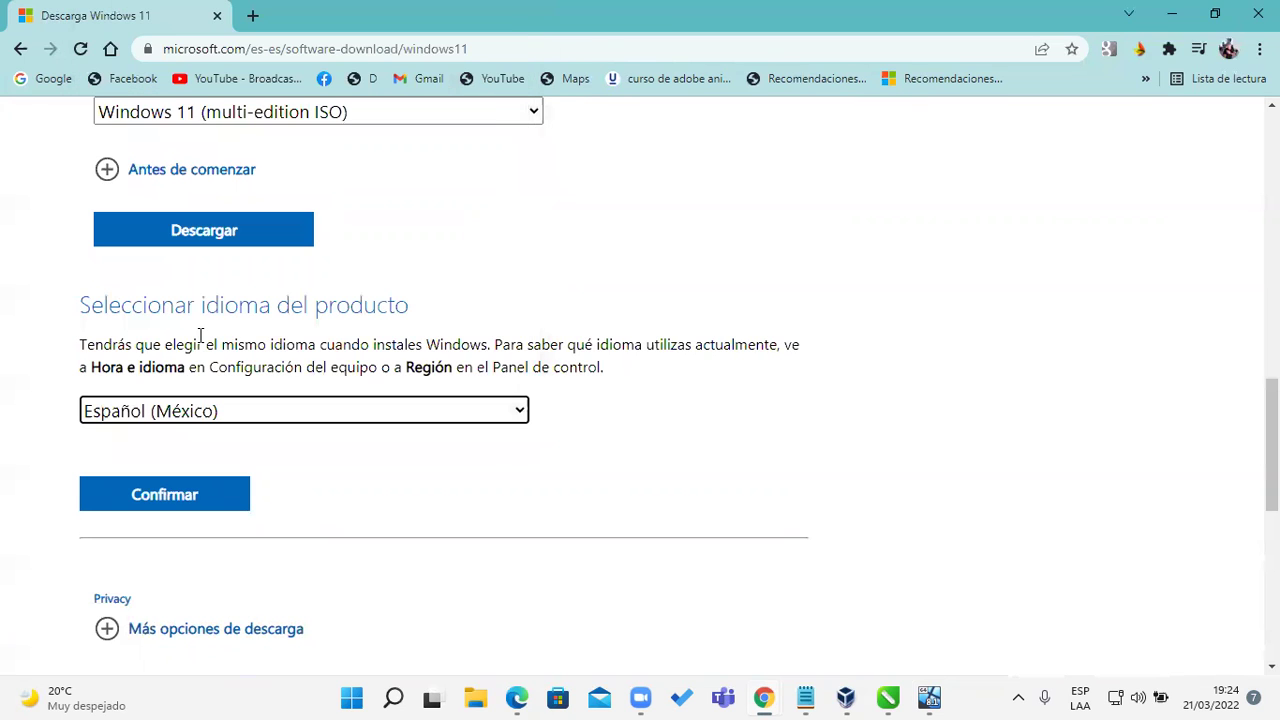
pyautogui.click(204, 496)
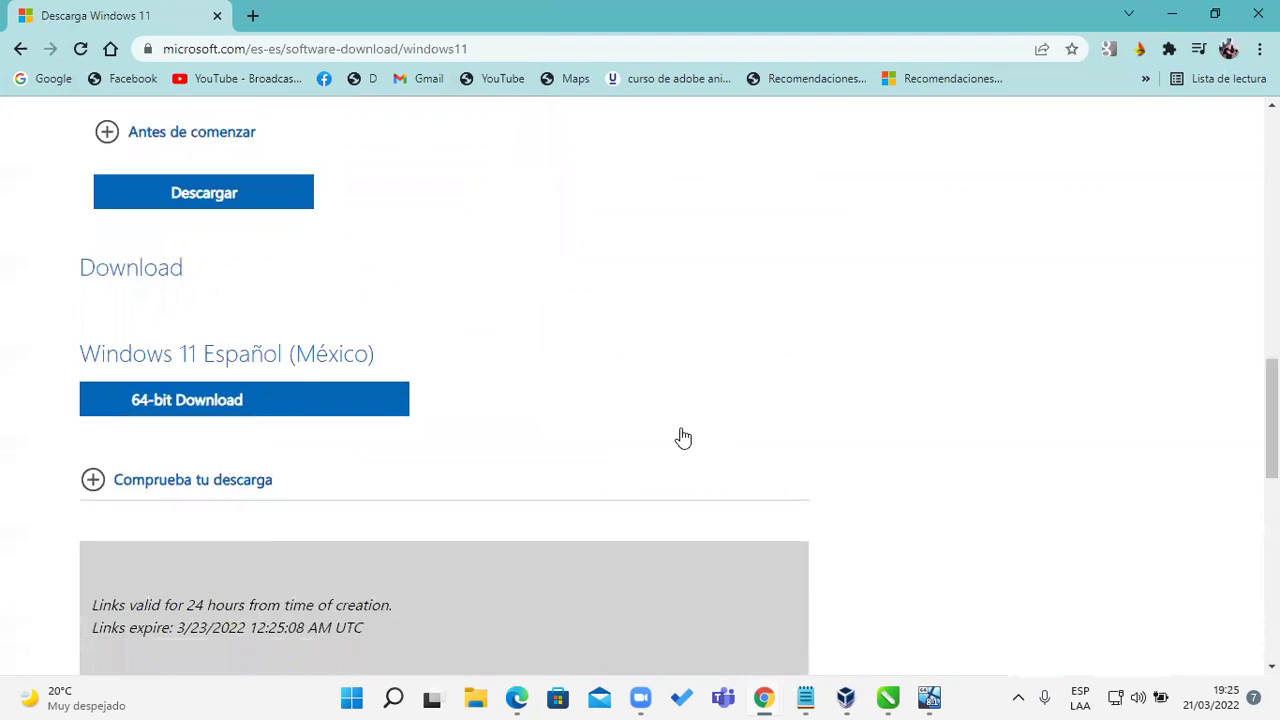
pyautogui.scroll(-2, 680, 434)
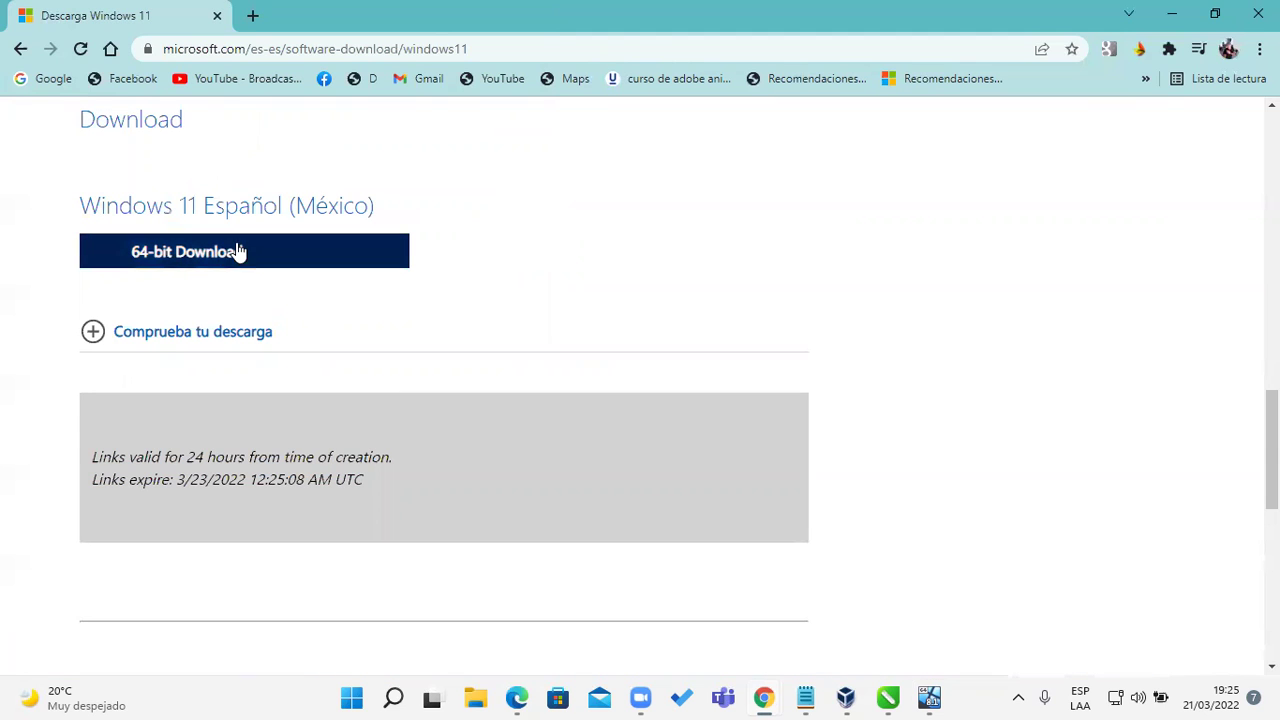
pyautogui.click(243, 262)
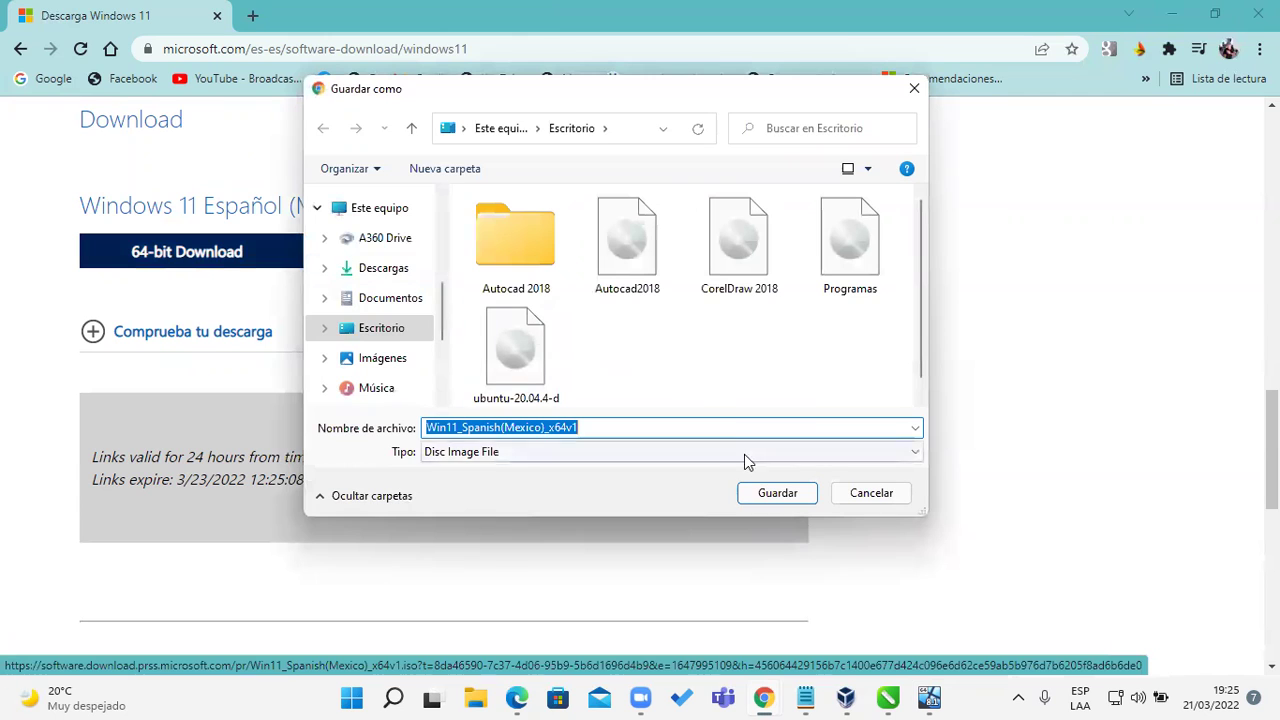
# Step: Save the Windows 11 ISO to Escritorio, then pause its download in Chrome
pyautogui.click(766, 492)
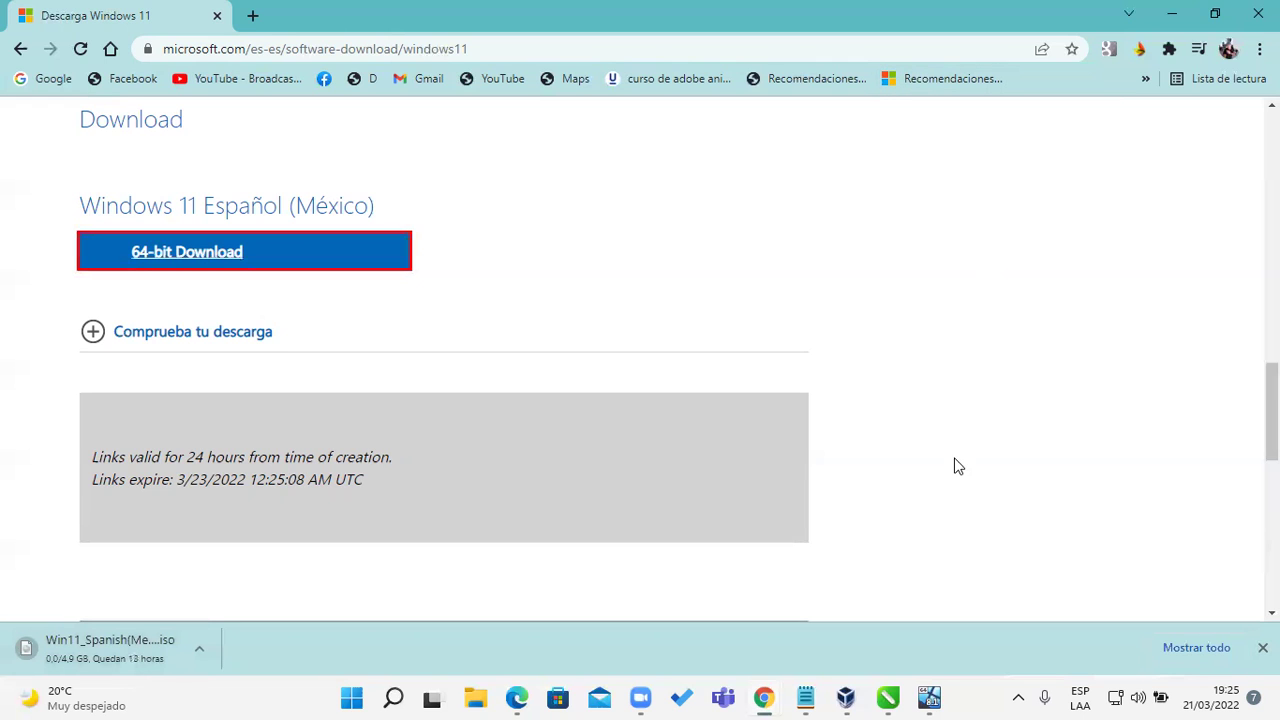
pyautogui.click(197, 647)
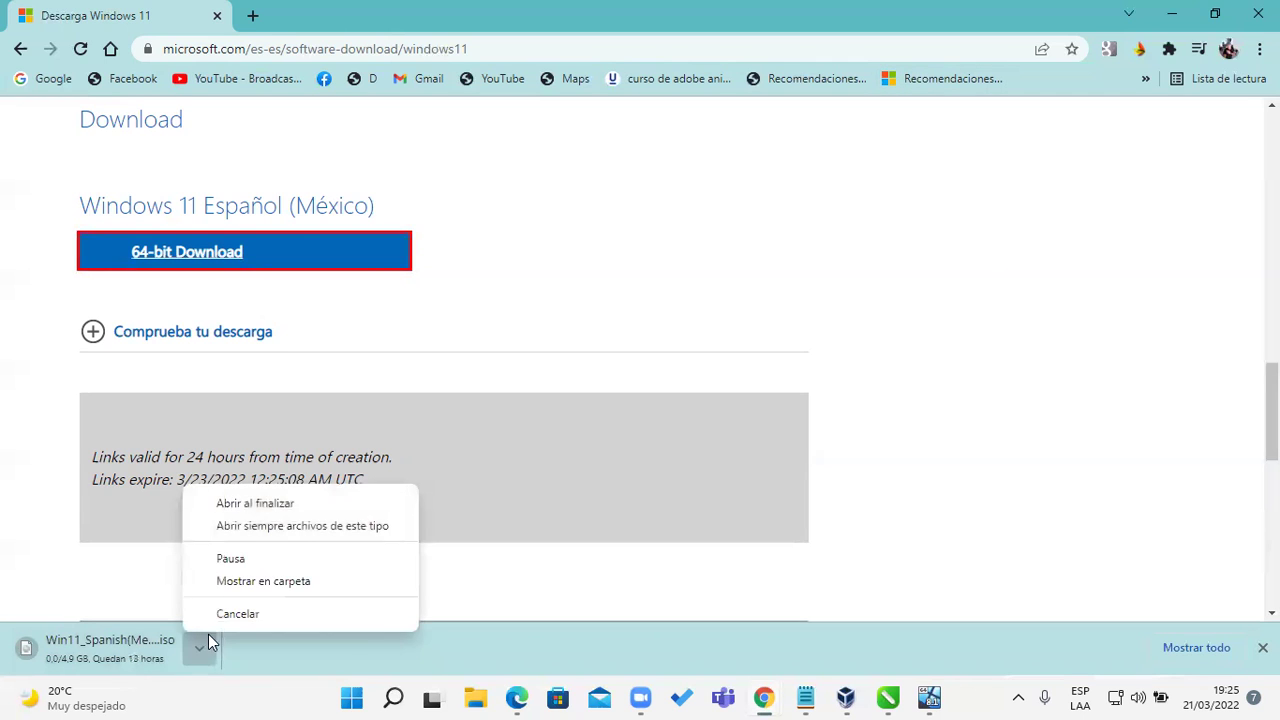
pyautogui.click(231, 559)
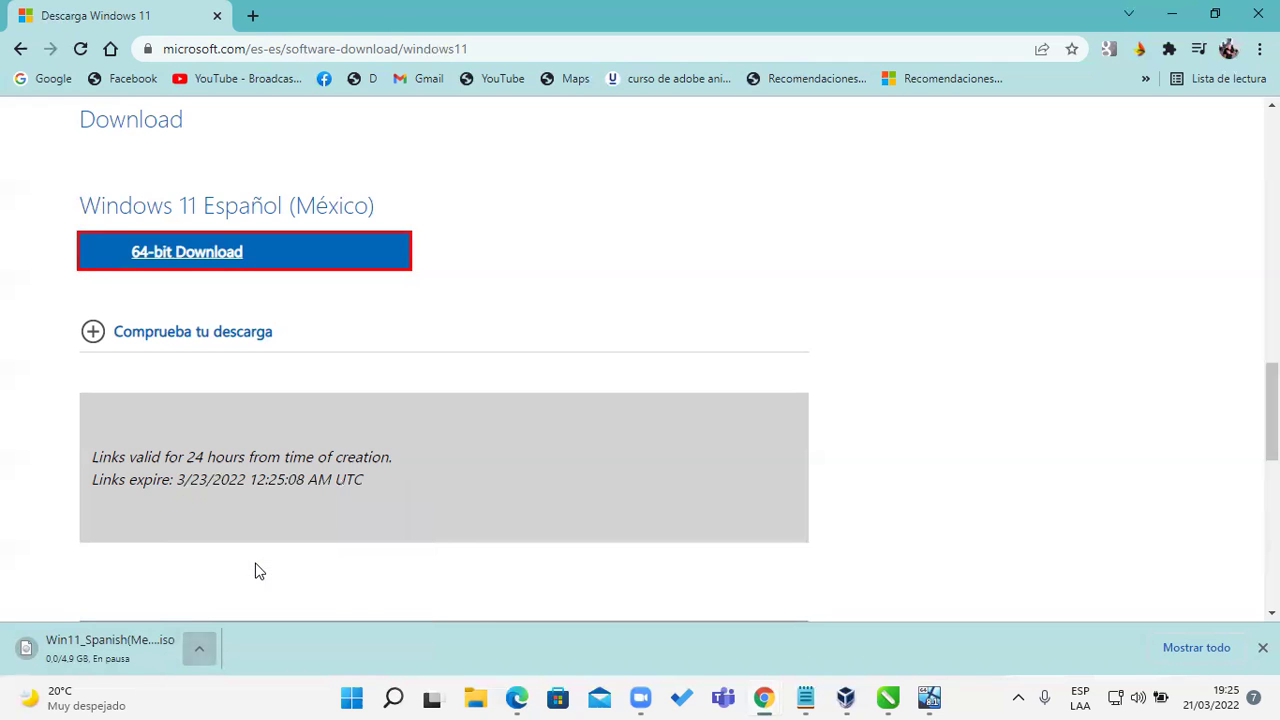
# Step: Bring up the Windows 8.1 VM, move the Office installer window up, and switch to full screen
pyautogui.click(929, 697)
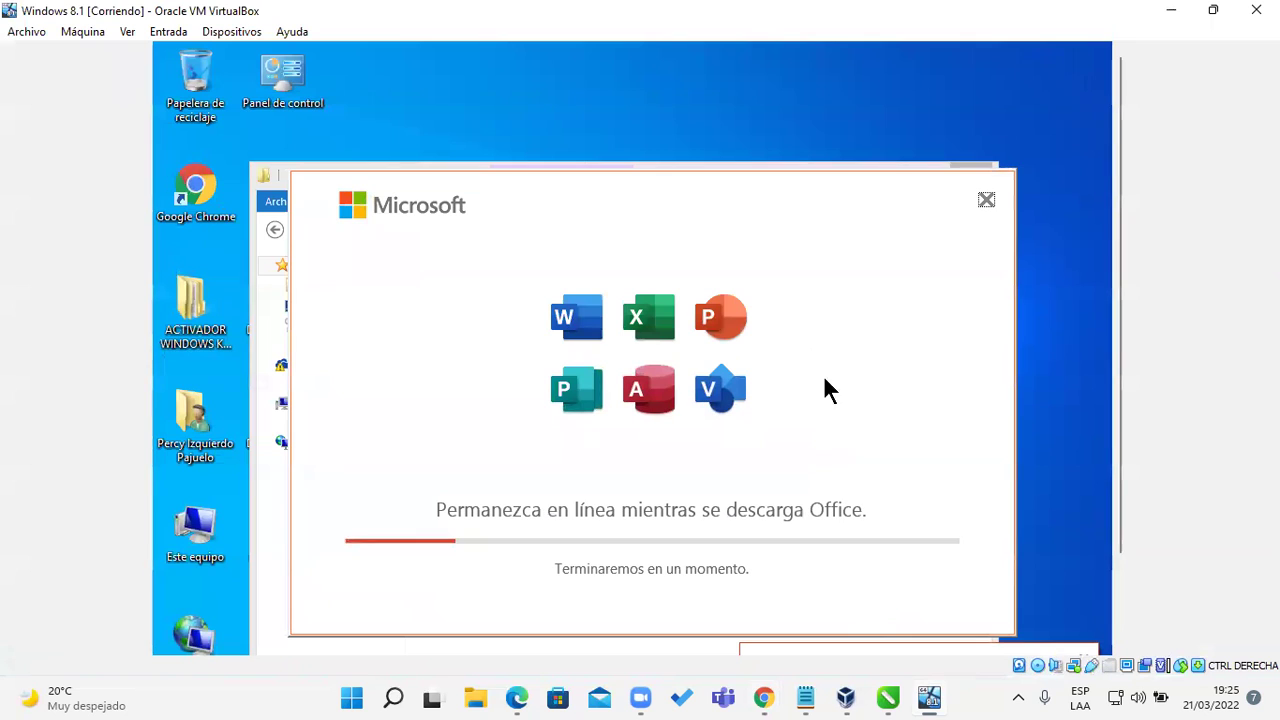
pyautogui.moveTo(737, 182); pyautogui.dragTo(693, 122)
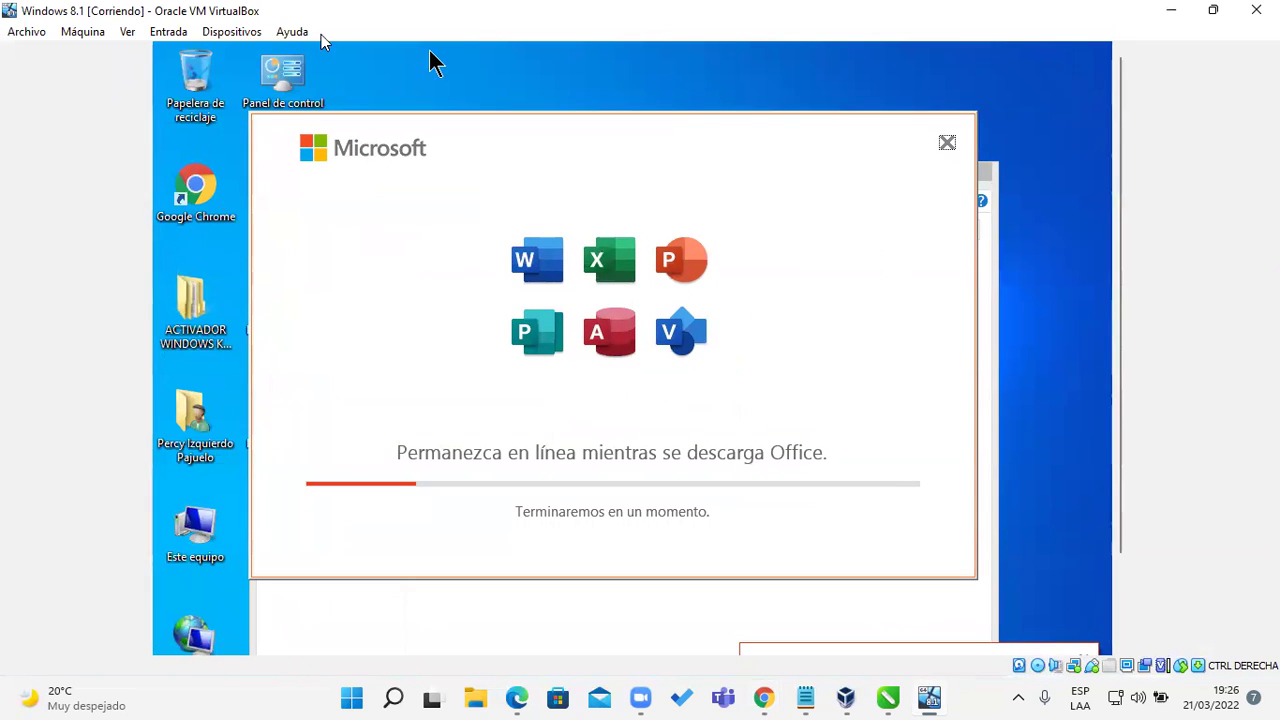
pyautogui.click(130, 33)
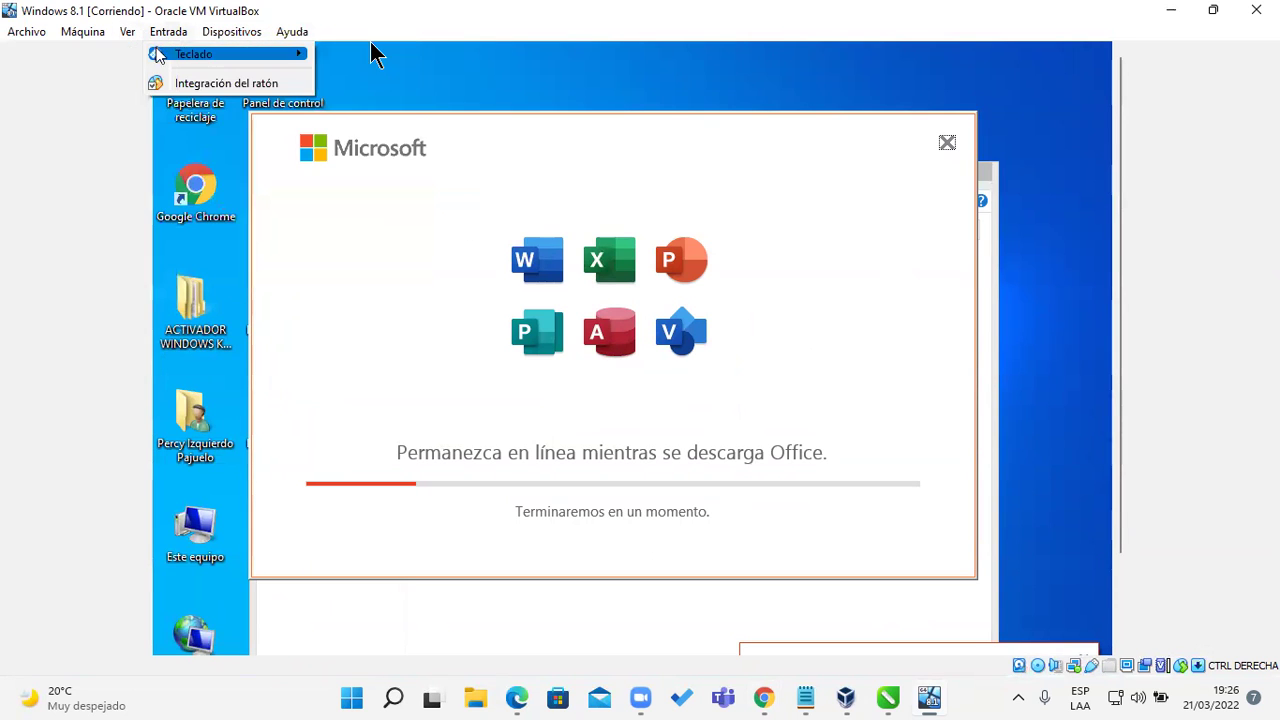
pyautogui.click(160, 50)
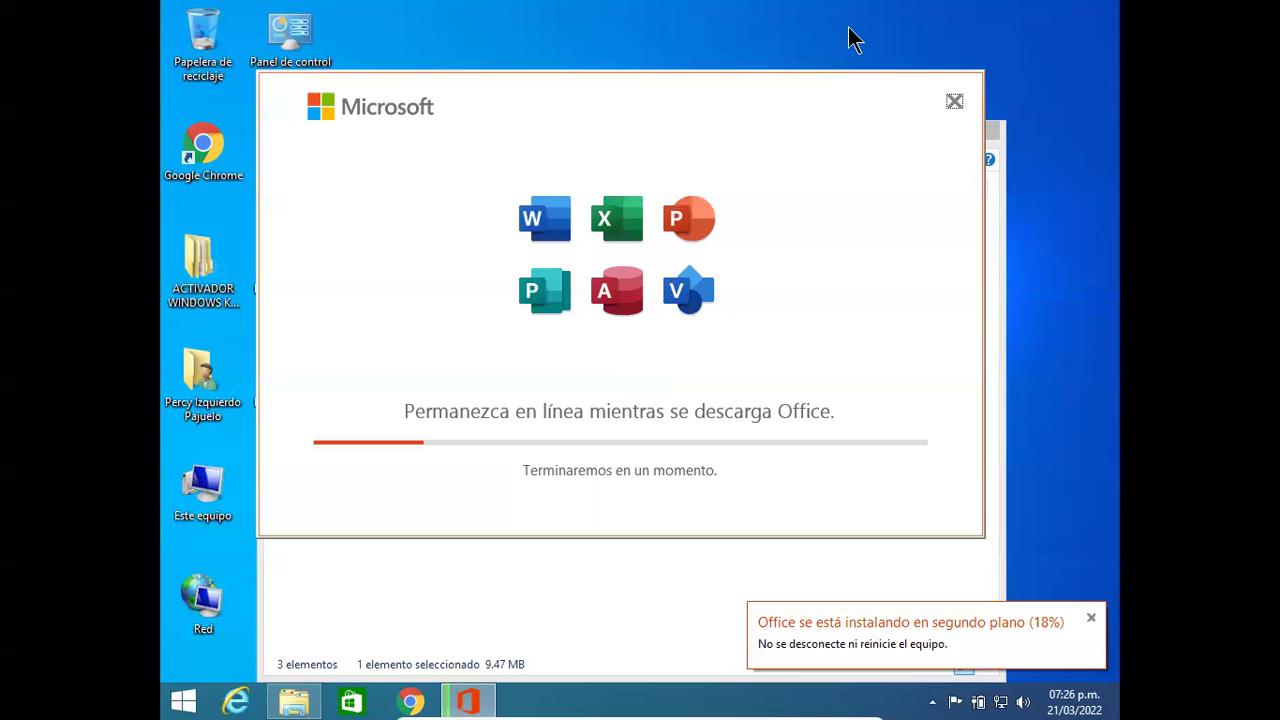
# Step: Leave full-screen mode and minimize the VM window to return to Chrome
pyautogui.moveTo(620, 695)
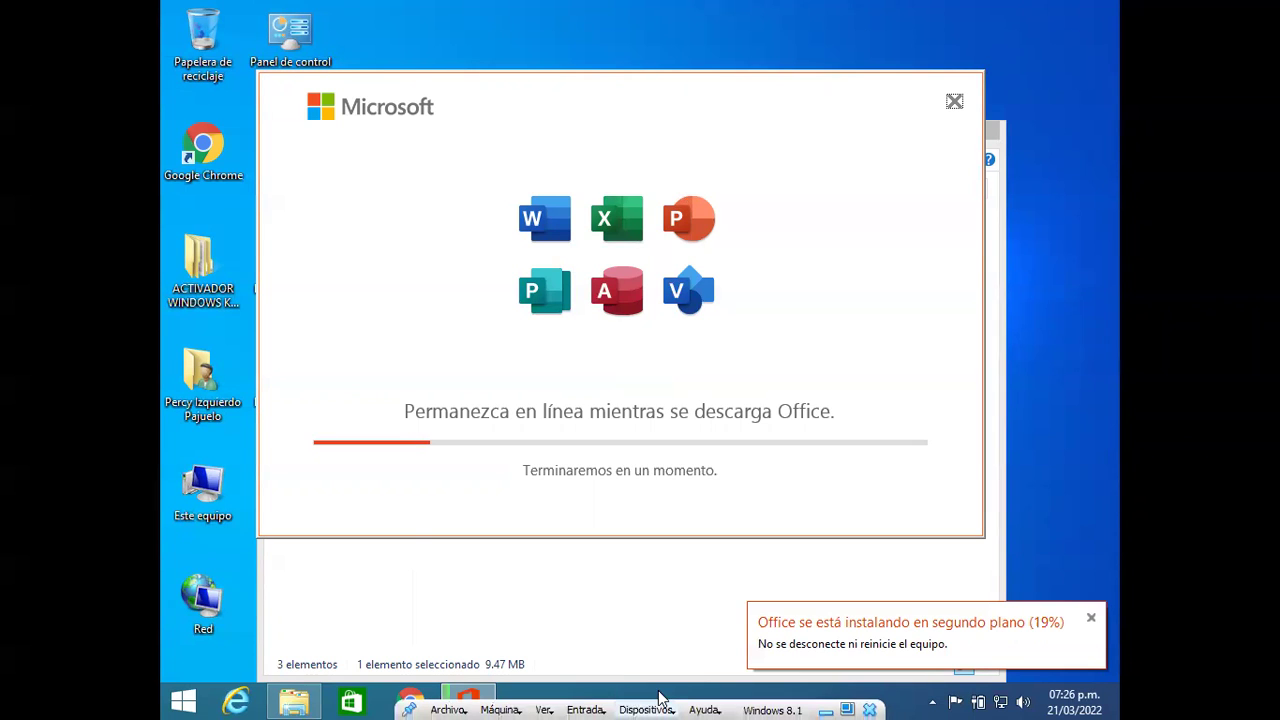
pyautogui.click(545, 708)
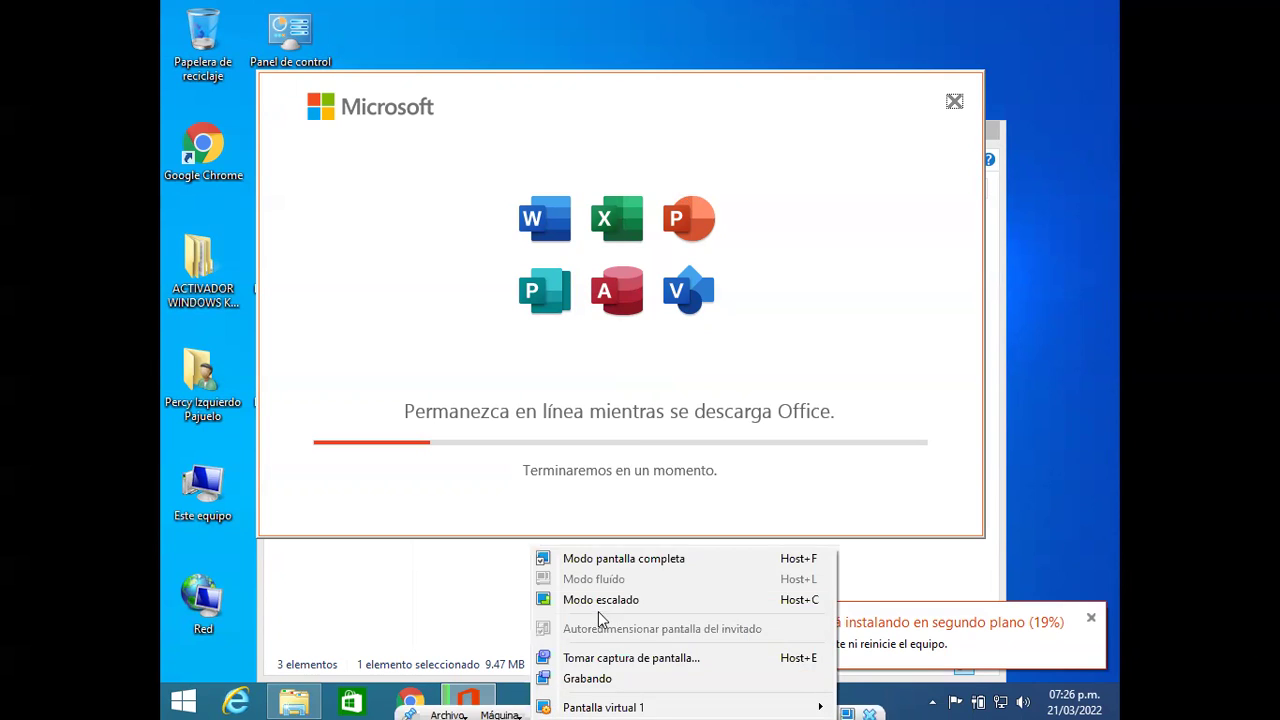
pyautogui.click(640, 563)
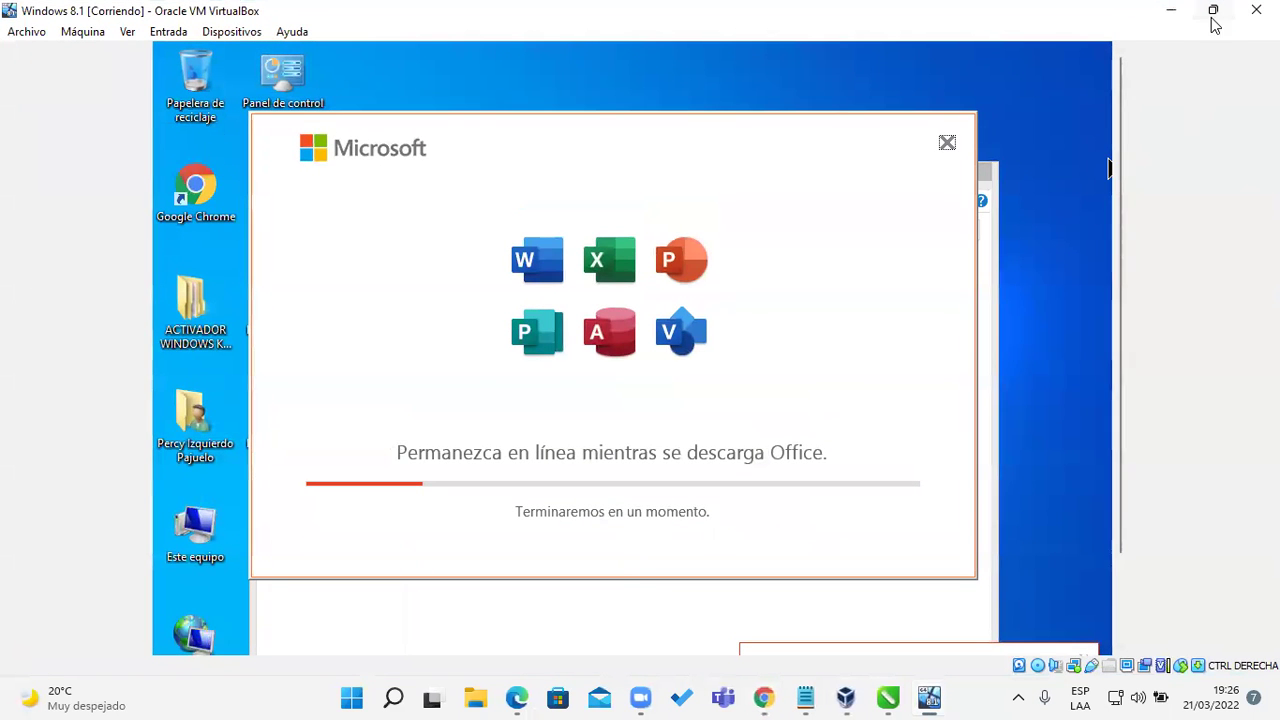
pyautogui.click(1170, 14)
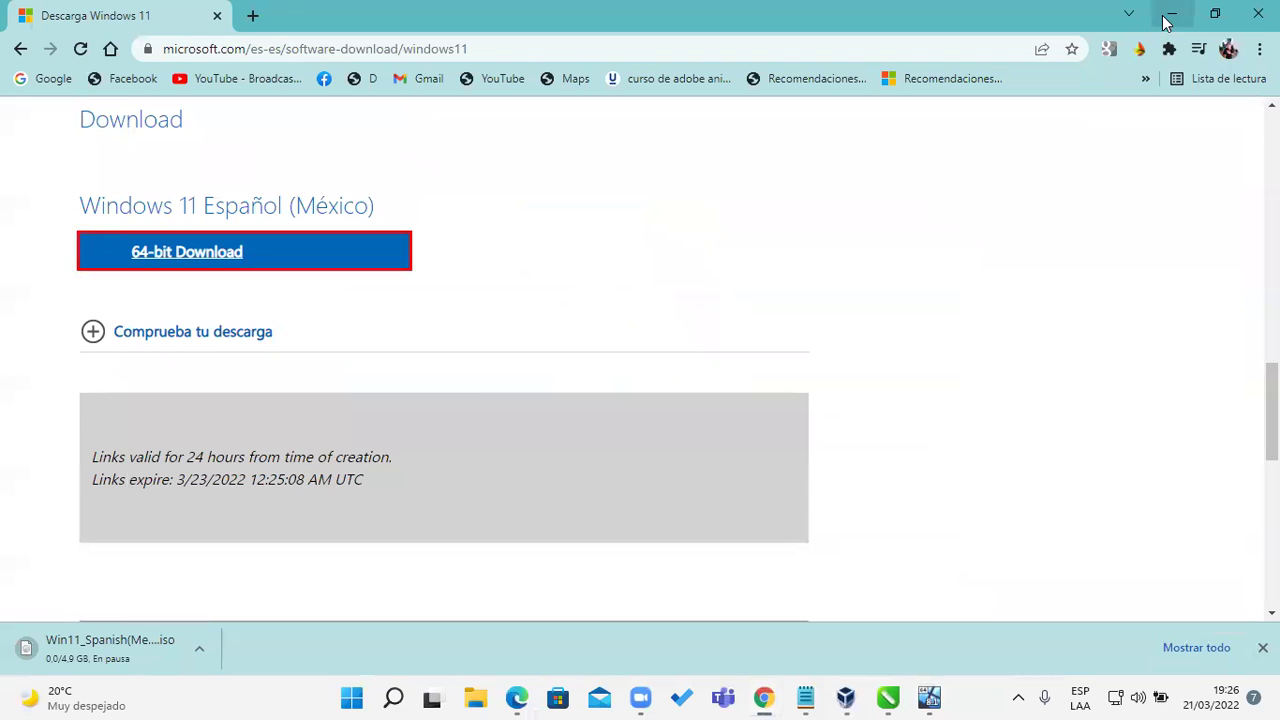
# Step: In a new tab, search Google for 'descargar linux ubuntu' and open the Download Ubuntu Desktop result
pyautogui.click(252, 17)
pyautogui.click(513, 394)
pyautogui.write('de')
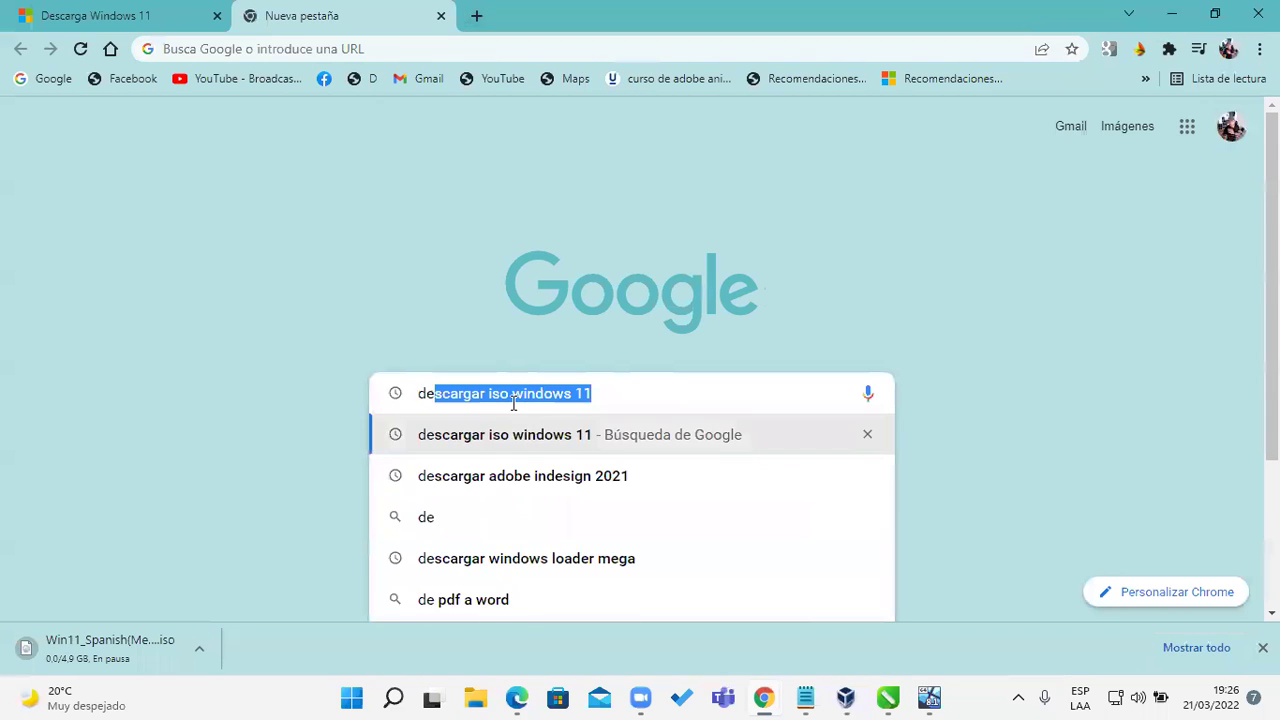
pyautogui.write('scagra linux')
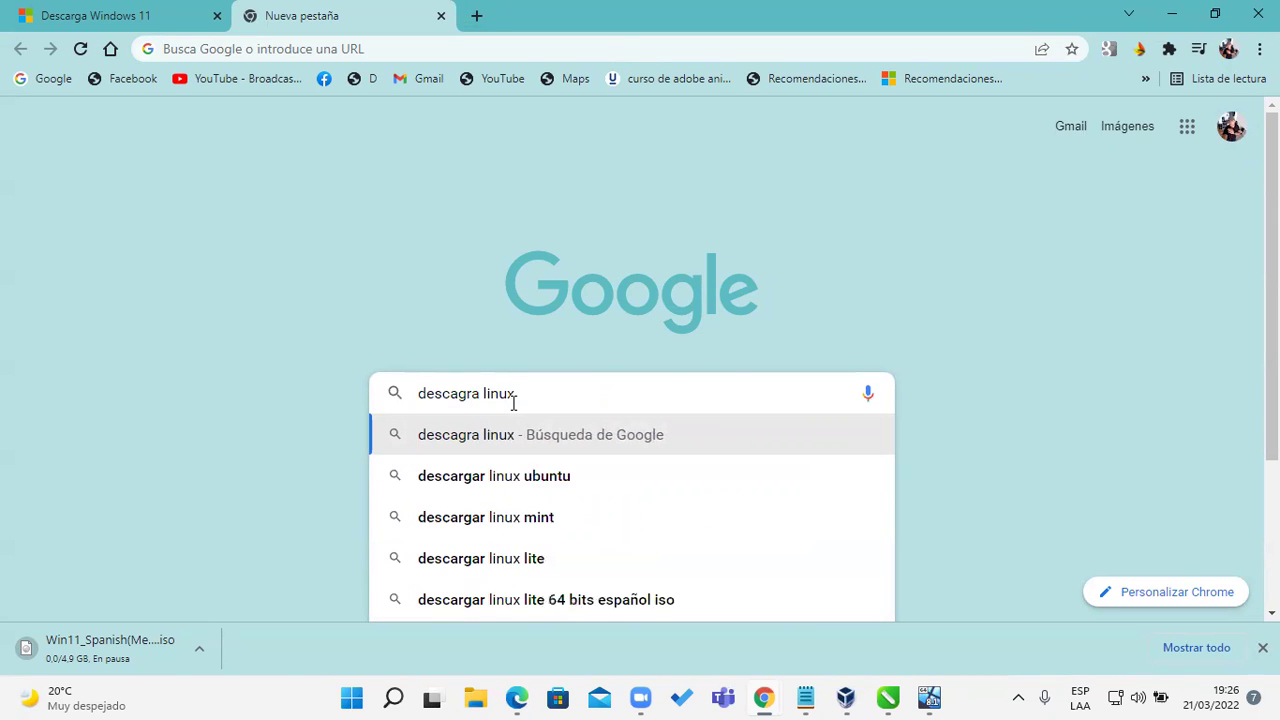
pyautogui.click(563, 485)
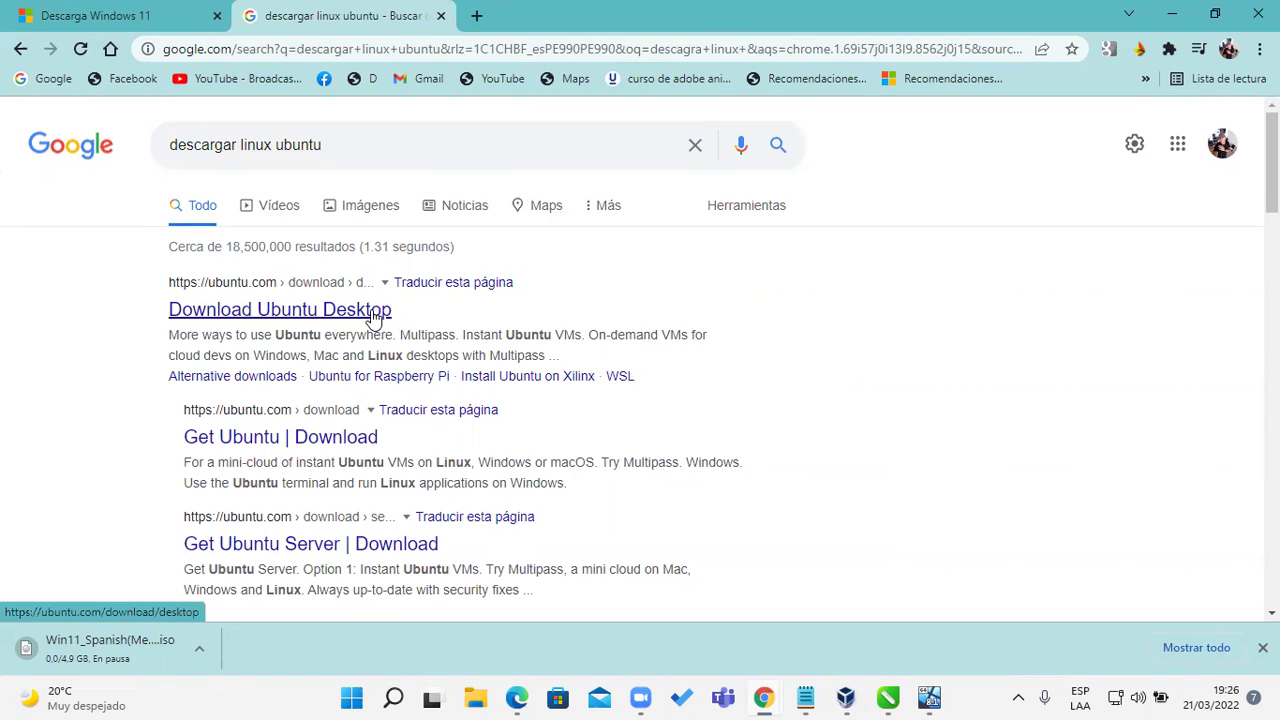
pyautogui.click(313, 316)
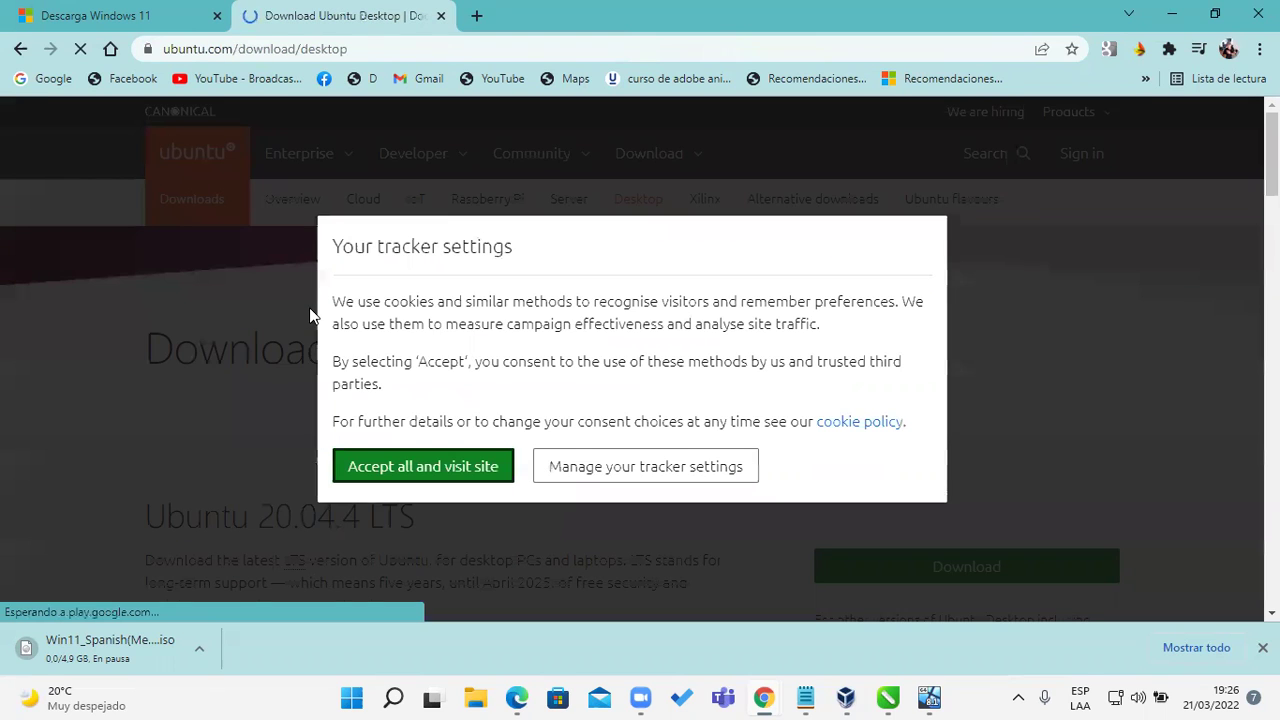
# Step: Accept cookies, start the Ubuntu 20.04.4 LTS download, and cancel the save dialog
pyautogui.click(420, 470)
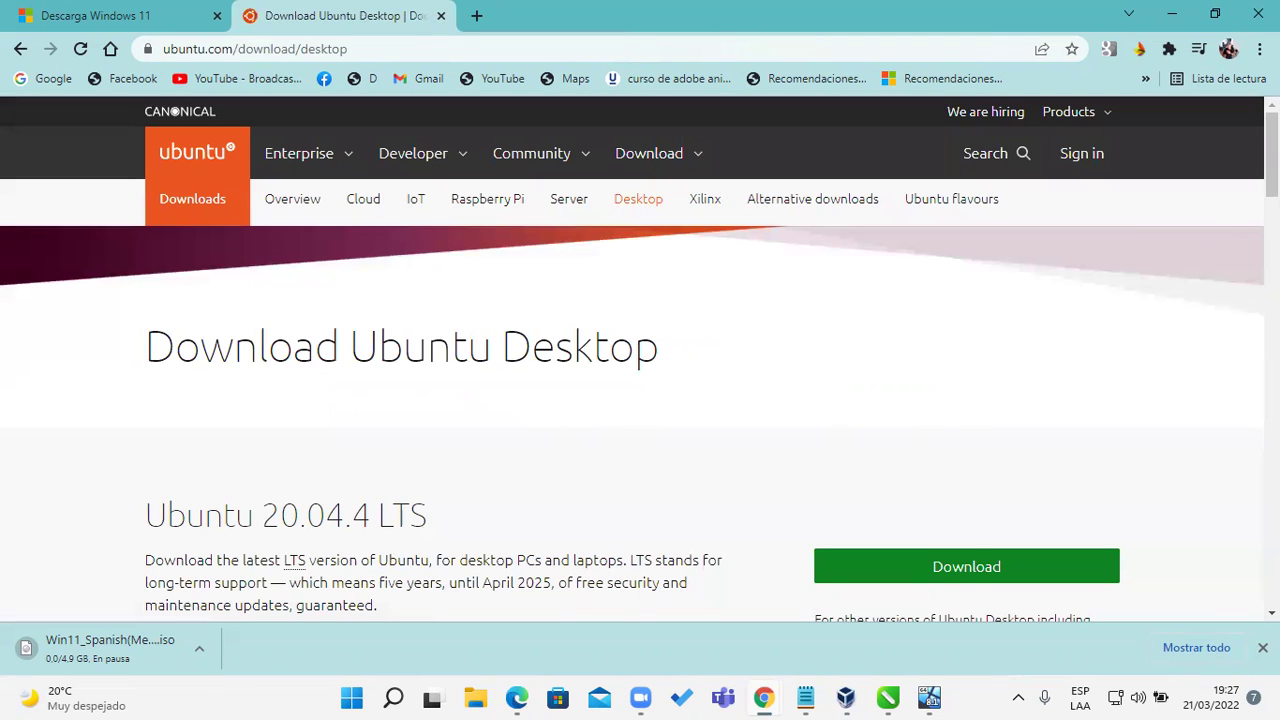
pyautogui.scroll(-3, 909, 277)
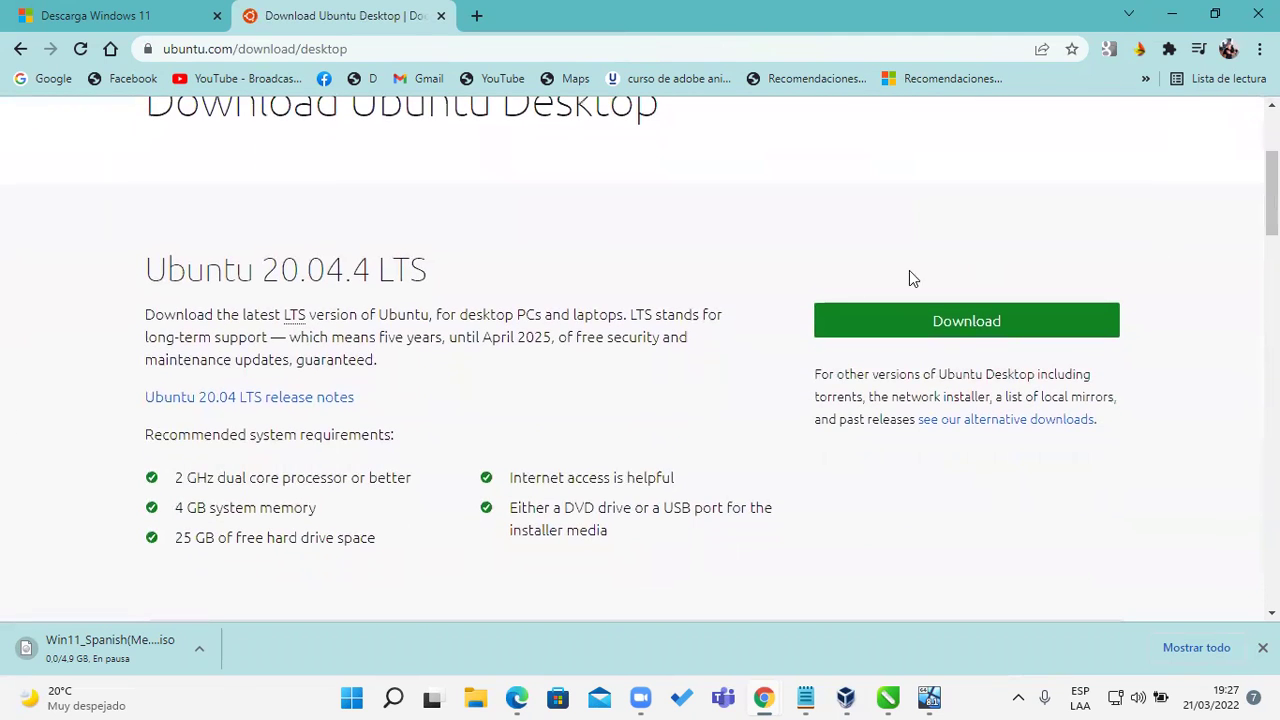
pyautogui.click(911, 328)
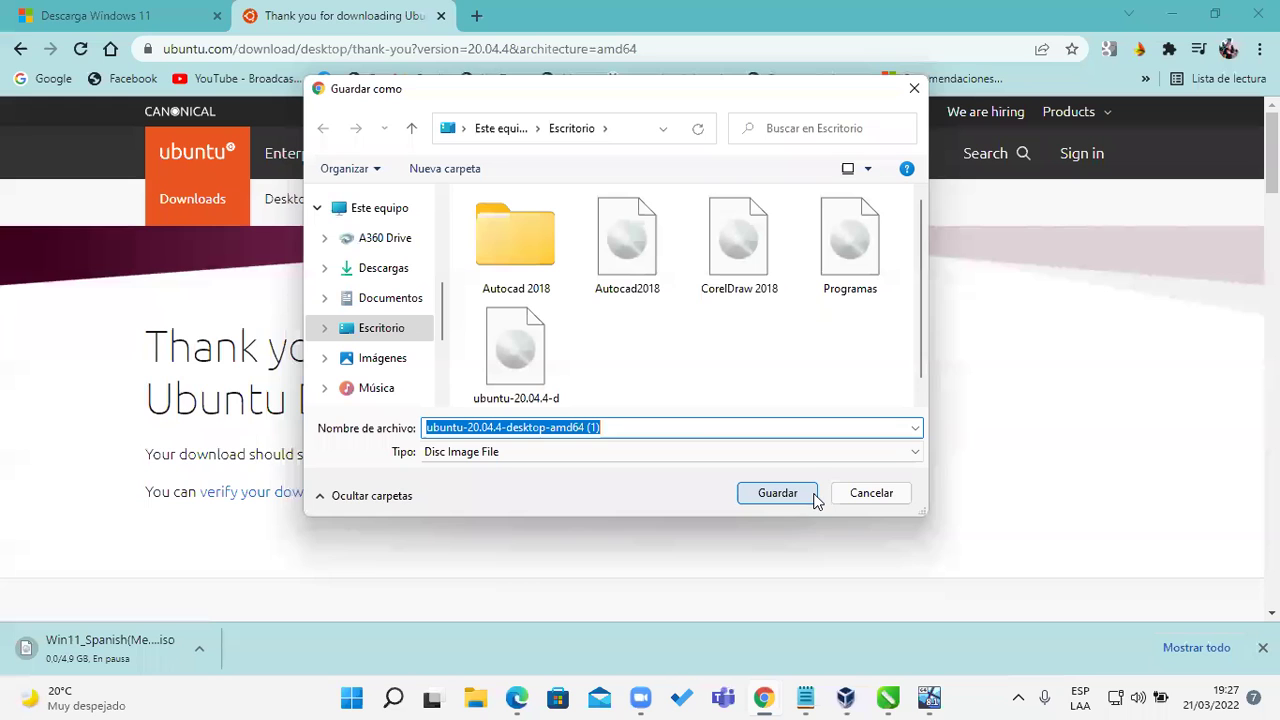
pyautogui.click(870, 494)
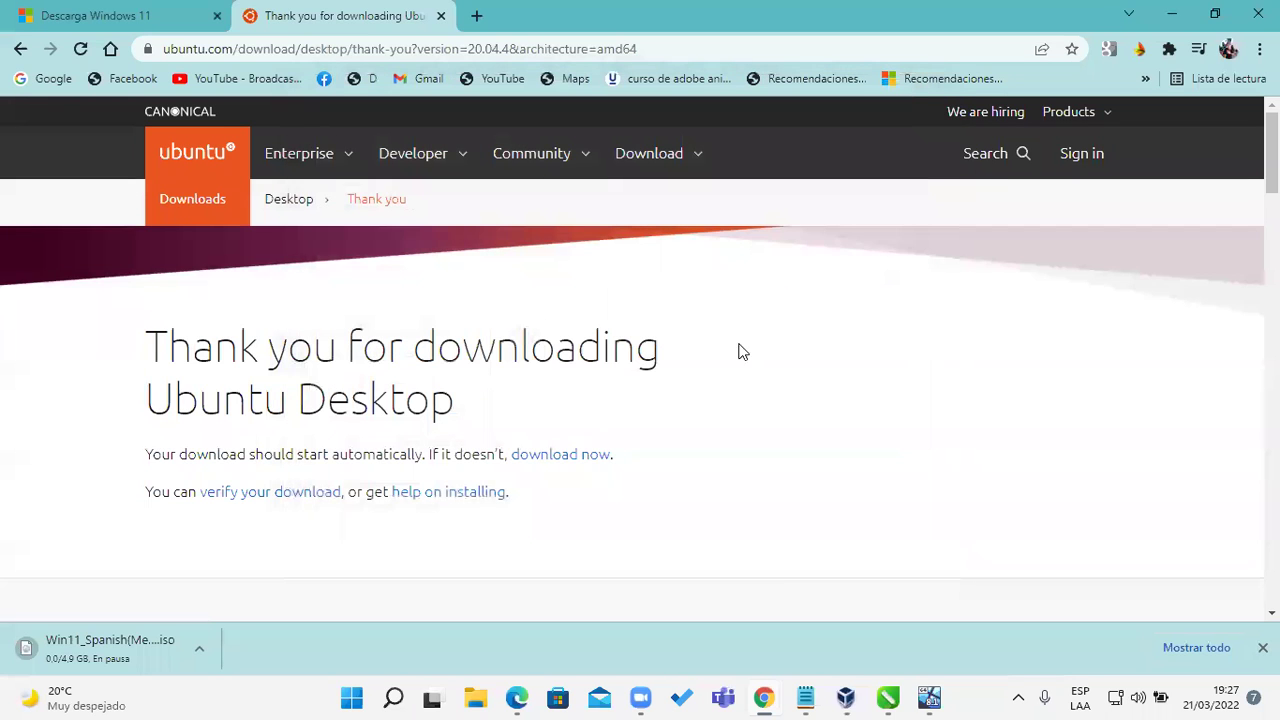
# Step: Go back to the Download Ubuntu Desktop page, then switch to the Descarga Windows 11 tab
pyautogui.click(22, 50)
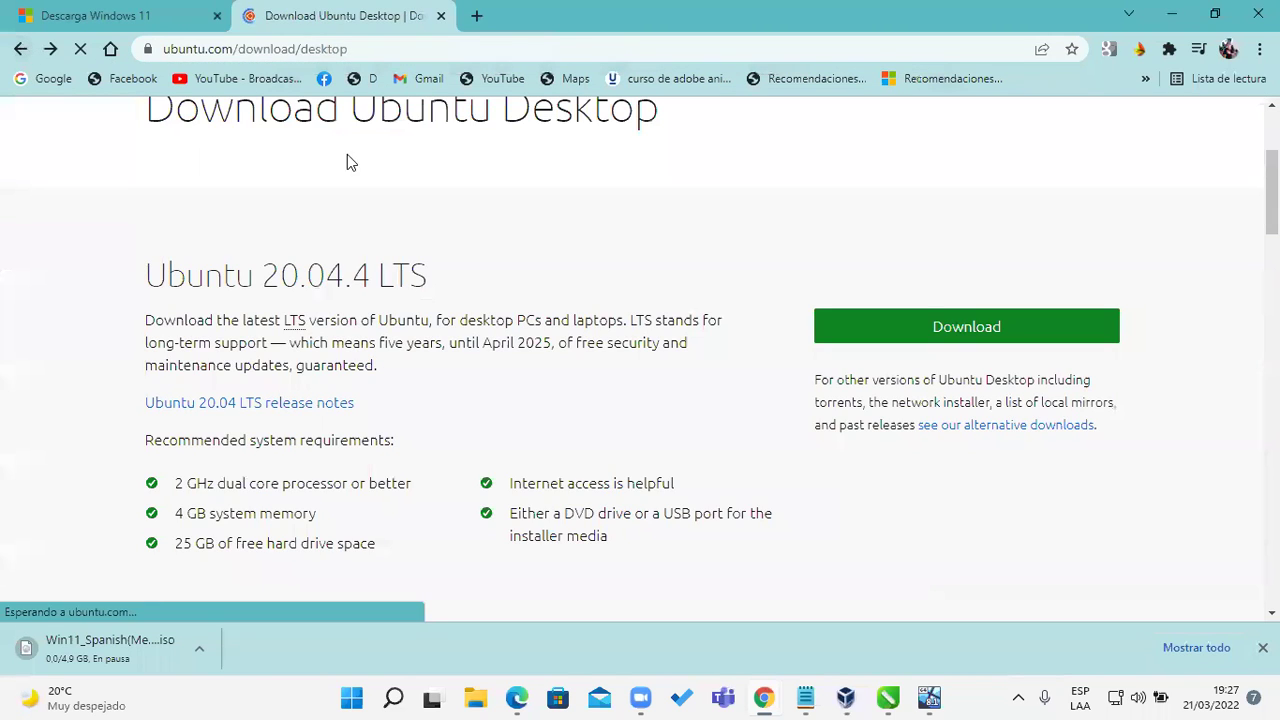
pyautogui.click(405, 49)
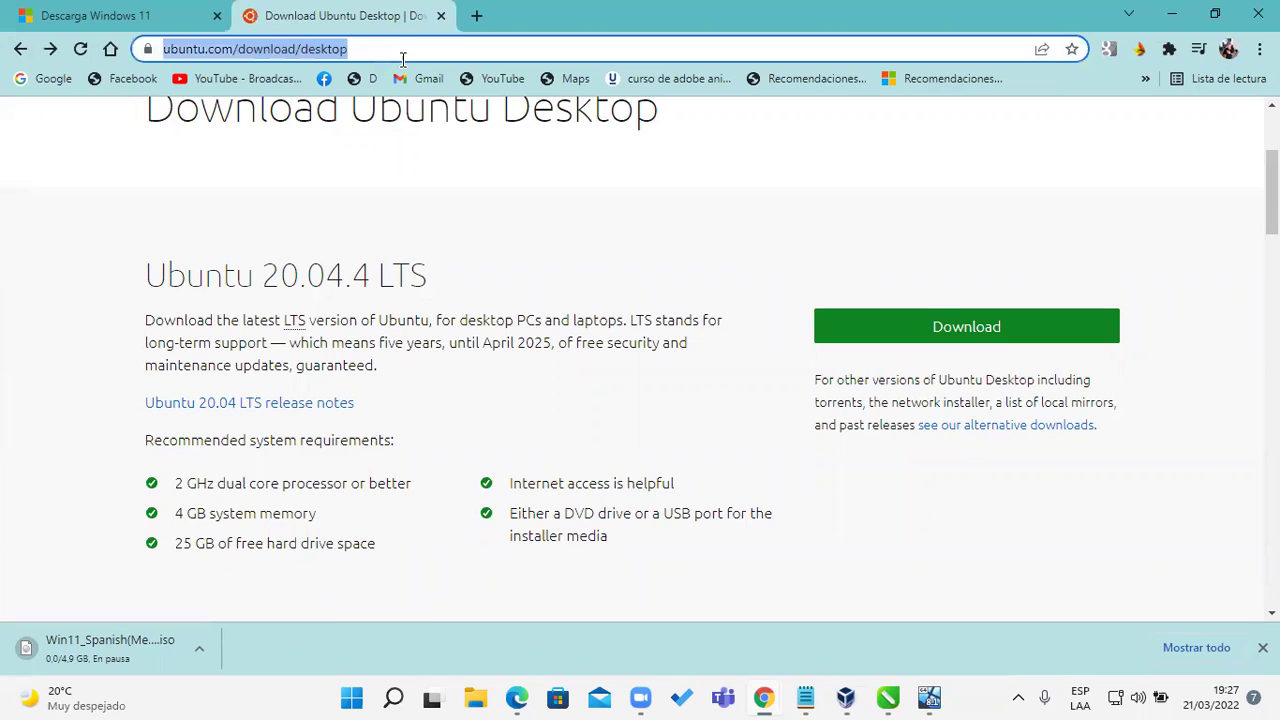
pyautogui.click(651, 60)
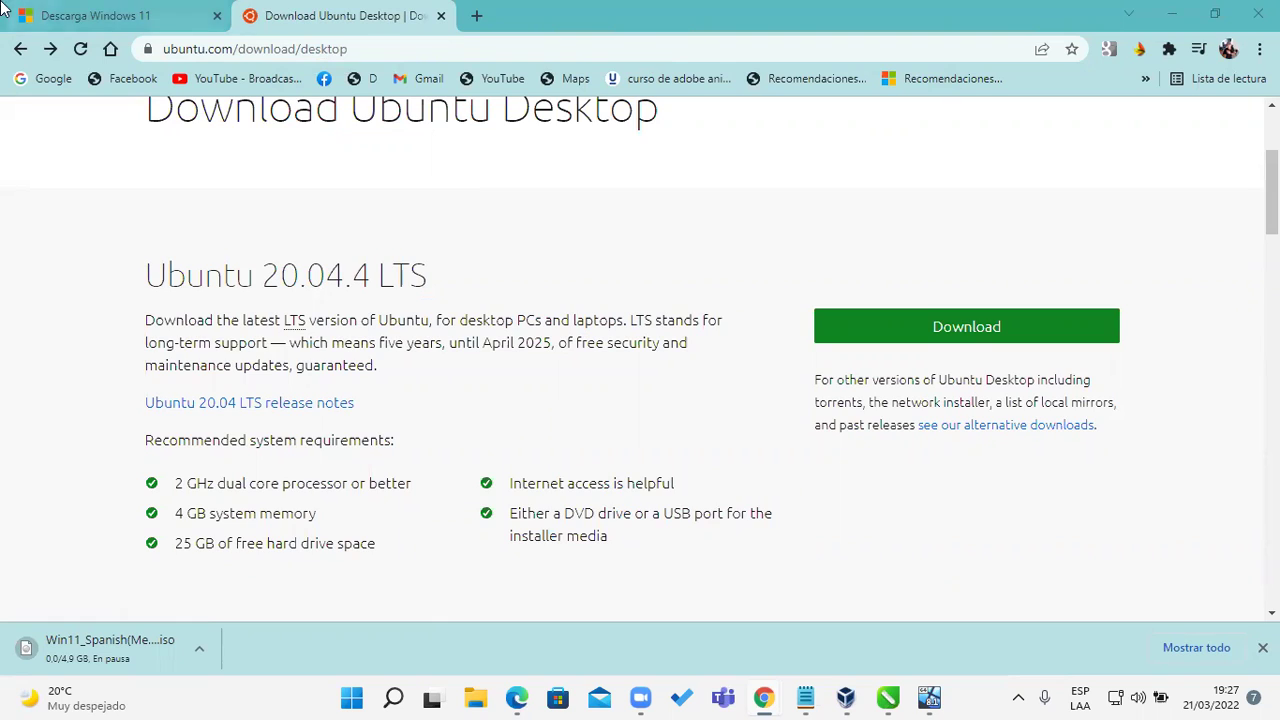
pyautogui.click(160, 22)
pyautogui.click(388, 51)
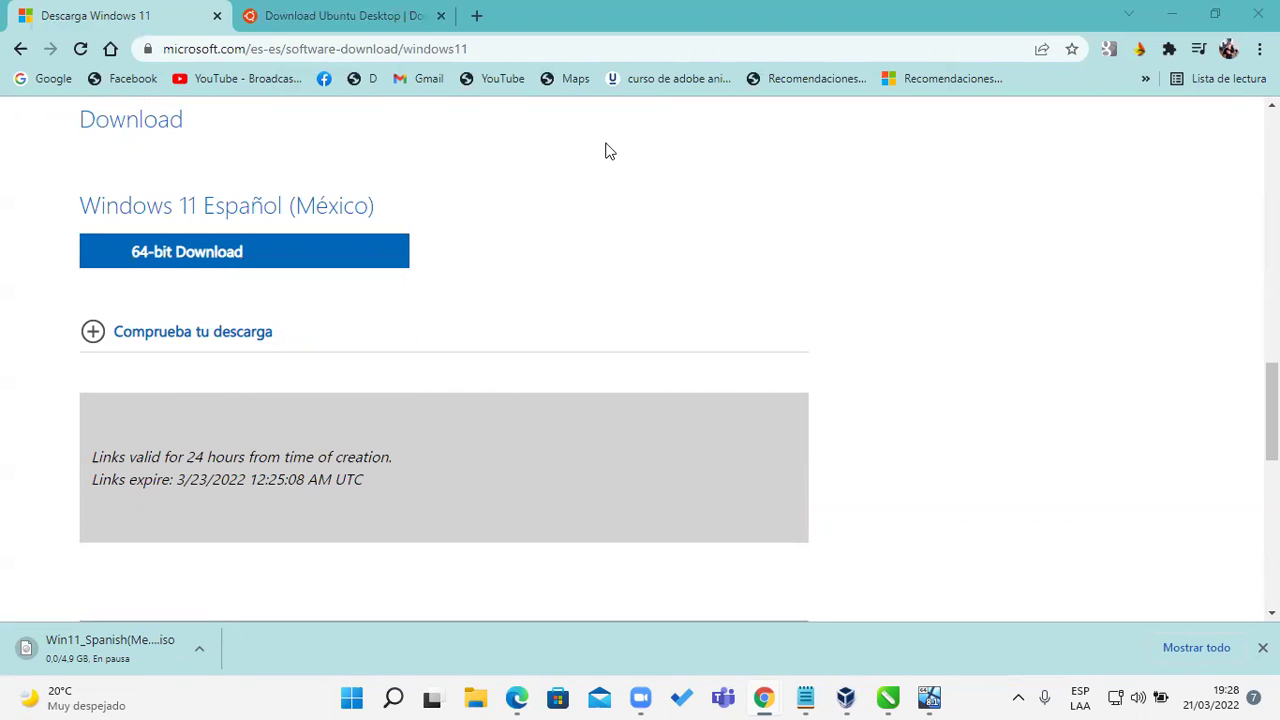
# Step: Bring the Windows 8.1 VM window forward and switch it to full-screen mode (Modo pantalla completa)
pyautogui.click(845, 697)
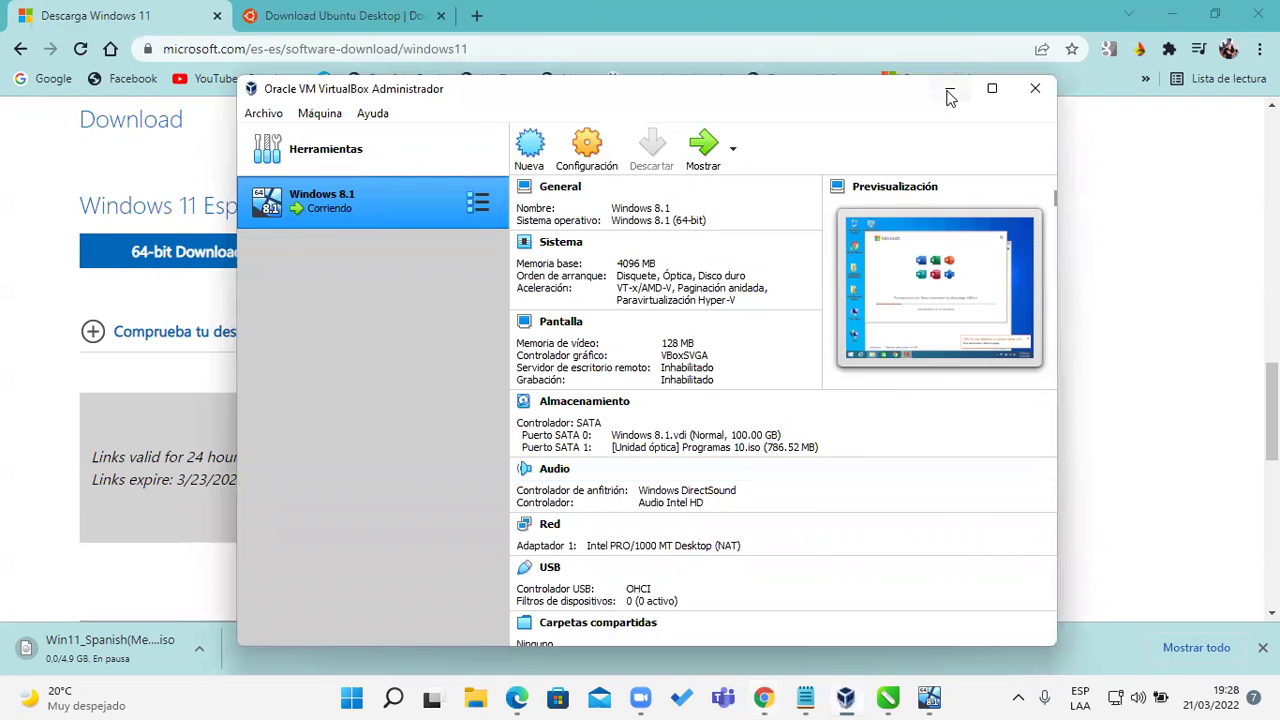
pyautogui.click(950, 88)
pyautogui.click(930, 697)
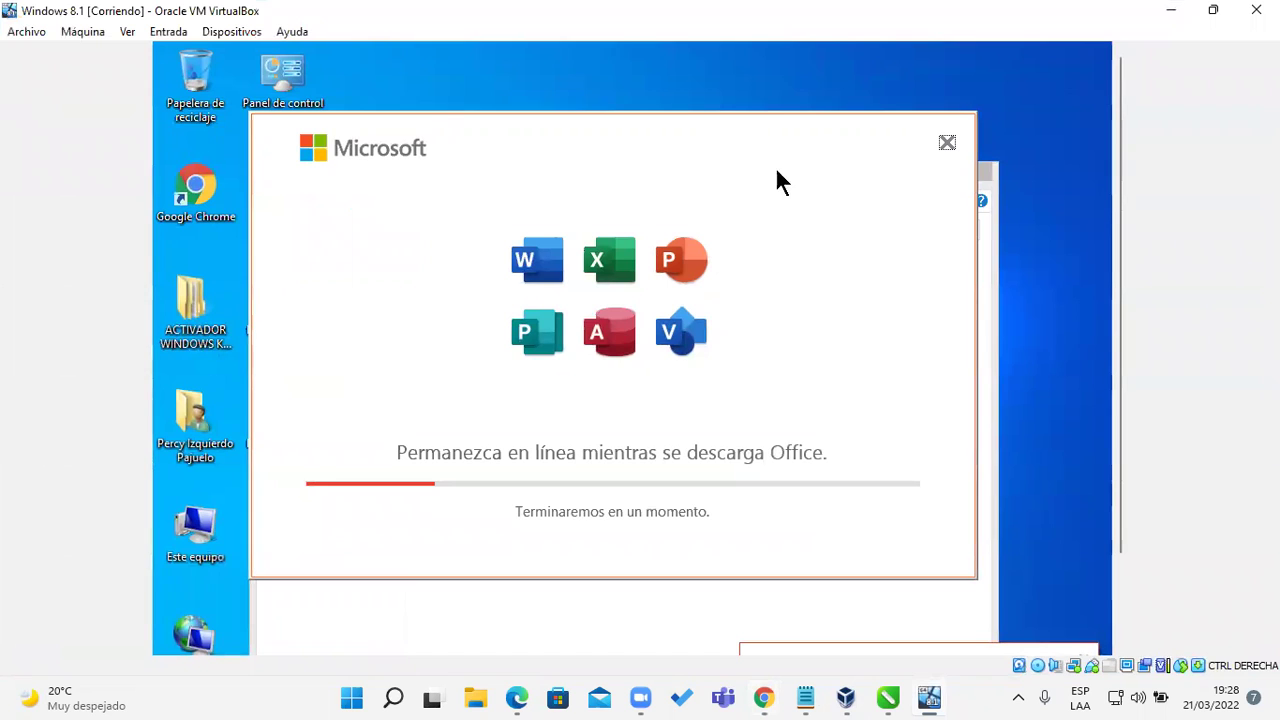
pyautogui.click(127, 31)
pyautogui.click(149, 51)
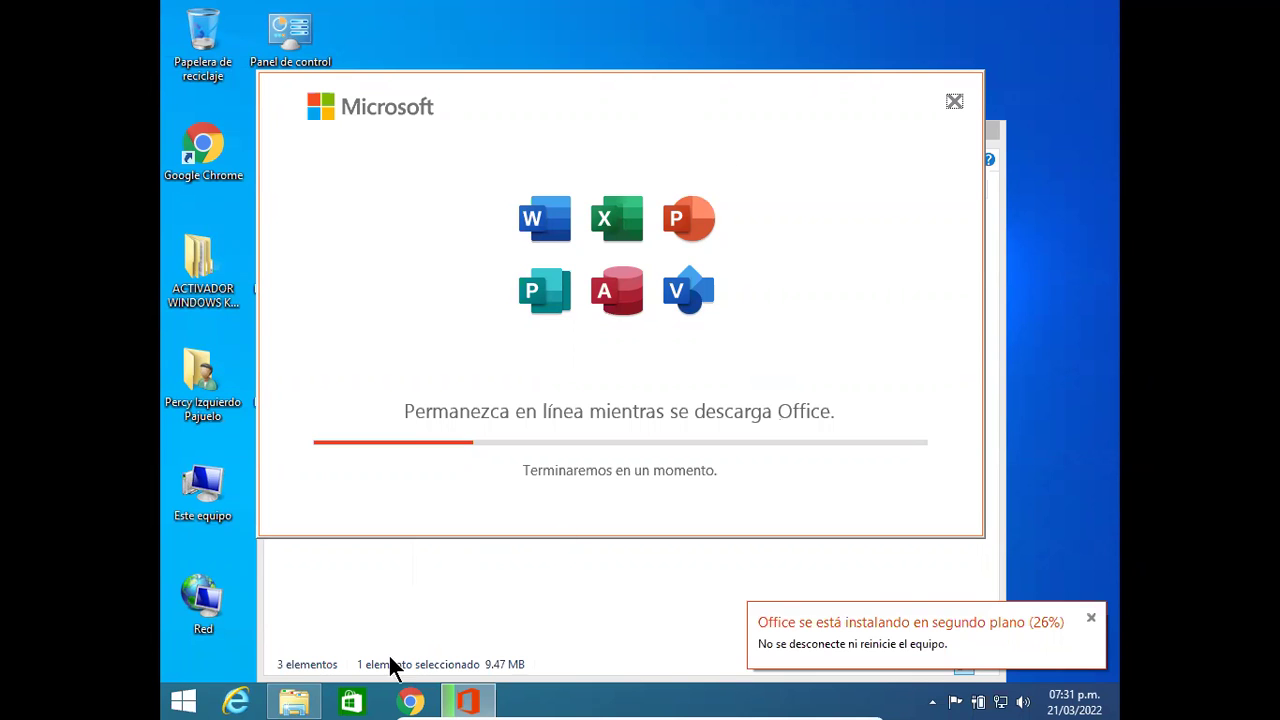
# Step: Switch to Chrome, then launch the Tienda (Windows Store) tile from the Start screen
pyautogui.click(410, 701)
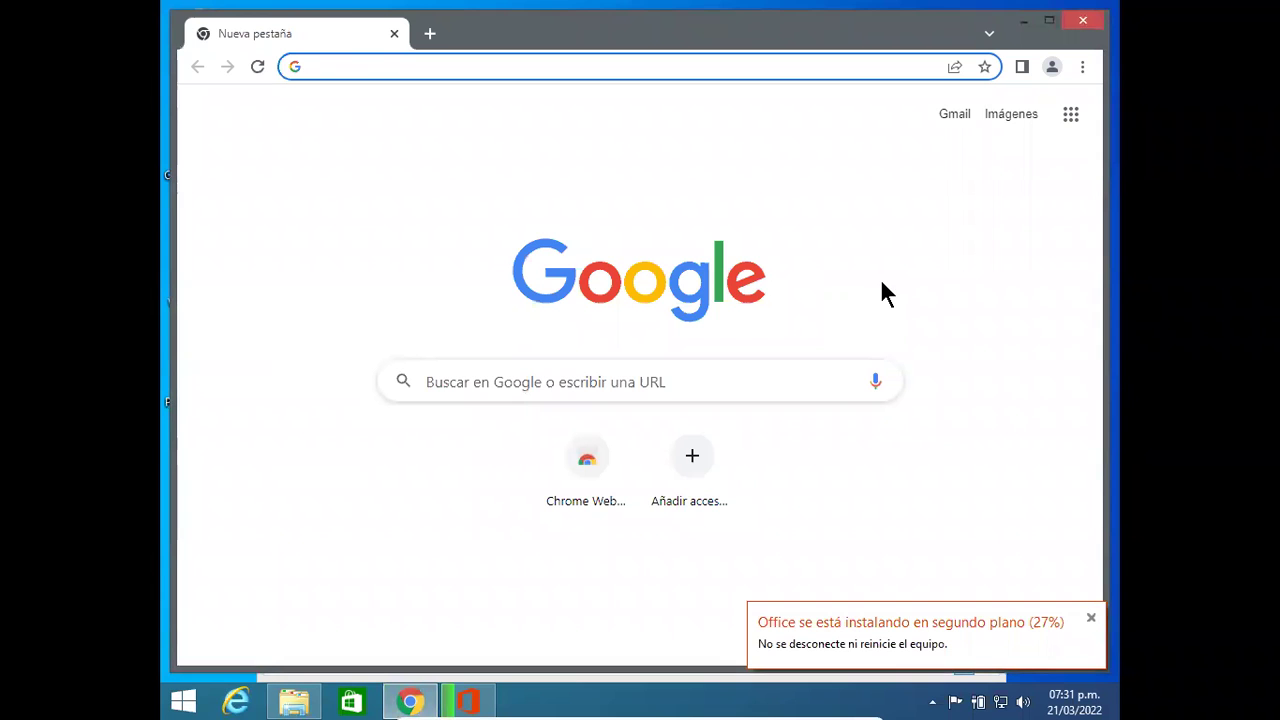
pyautogui.click(190, 705)
pyautogui.click(185, 703)
pyautogui.click(185, 703)
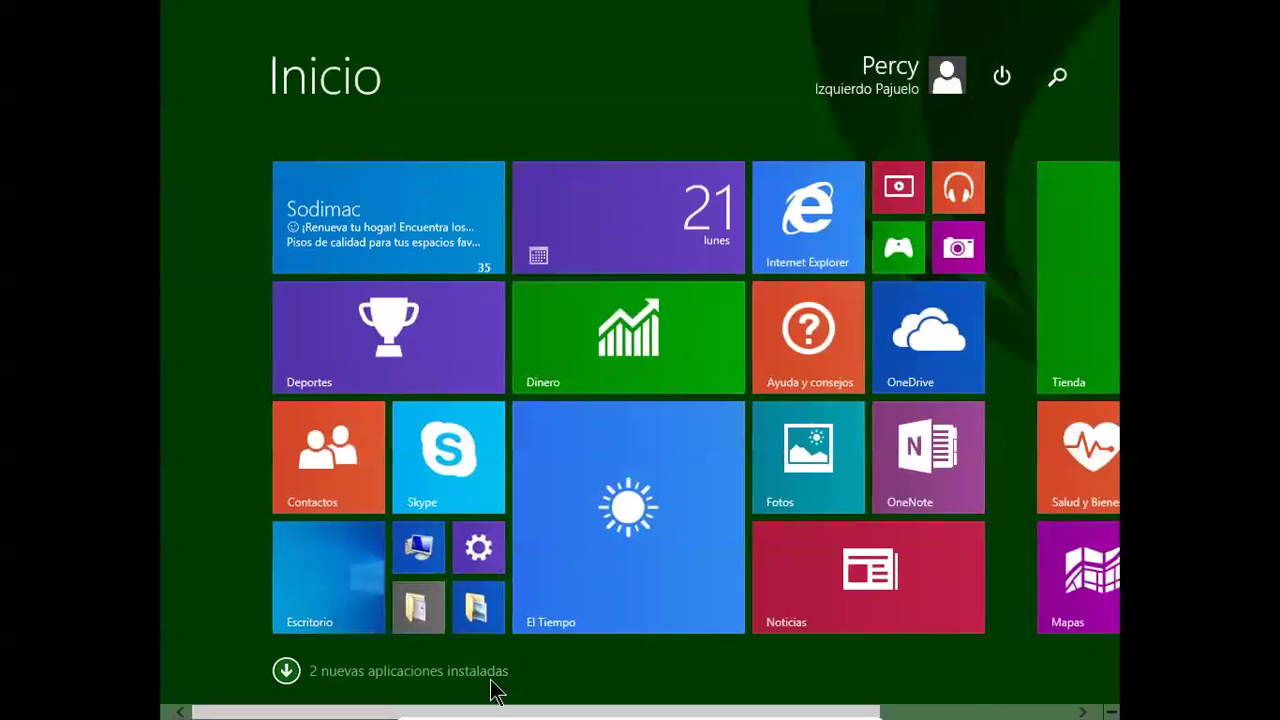
pyautogui.scroll(-2, 491, 689)
pyautogui.scroll(-2, 640, 400)
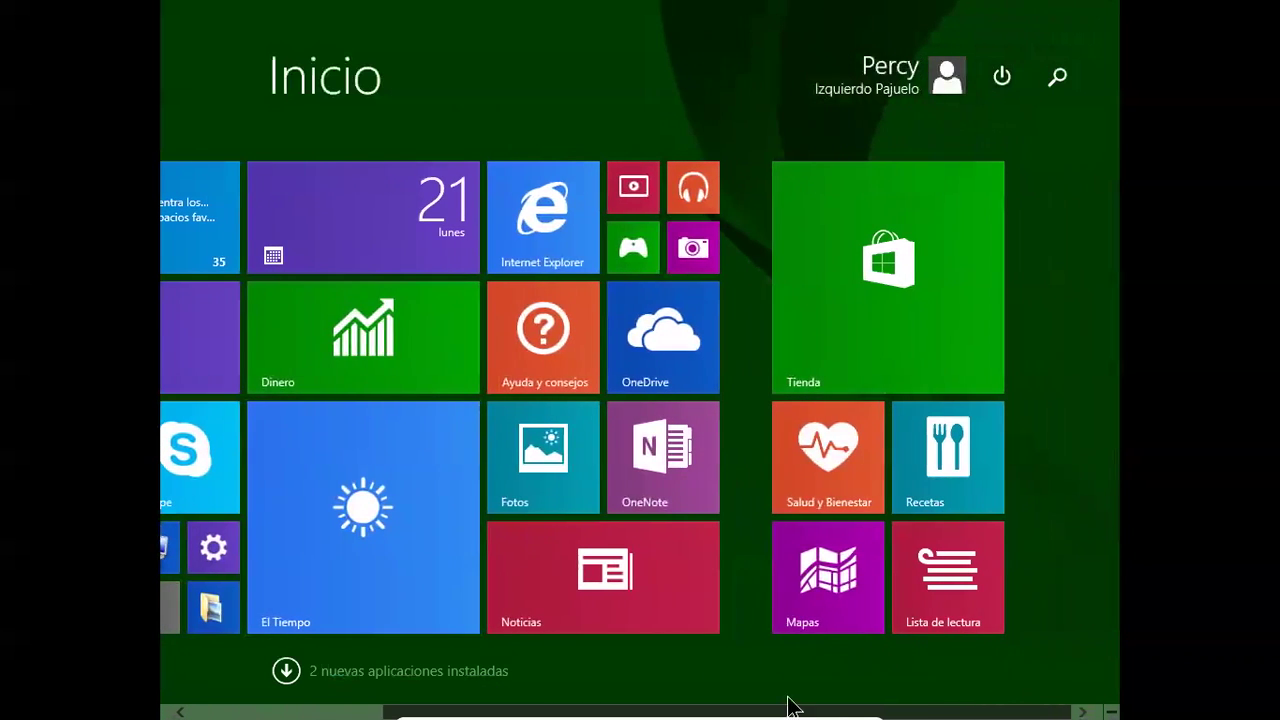
pyautogui.click(898, 252)
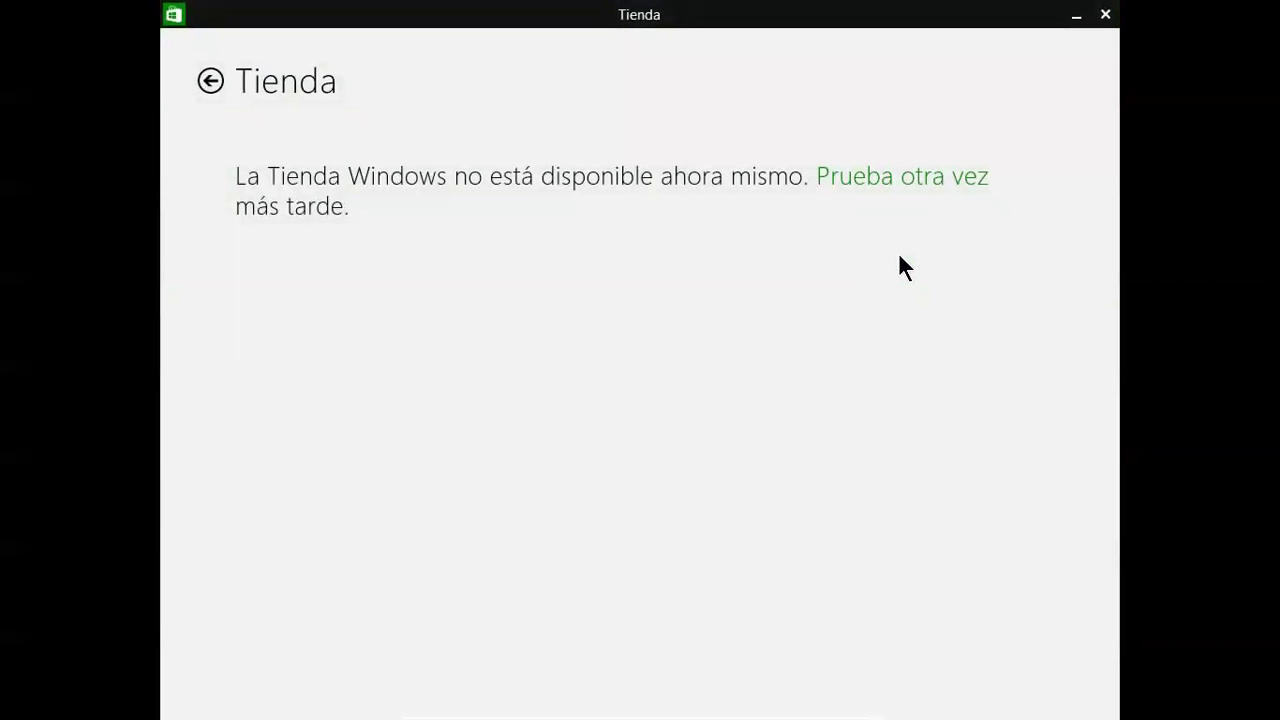
# Step: Retry the unavailable Store with 'Prueba otra vez' until the Principal page starts loading
pyautogui.click(886, 186)
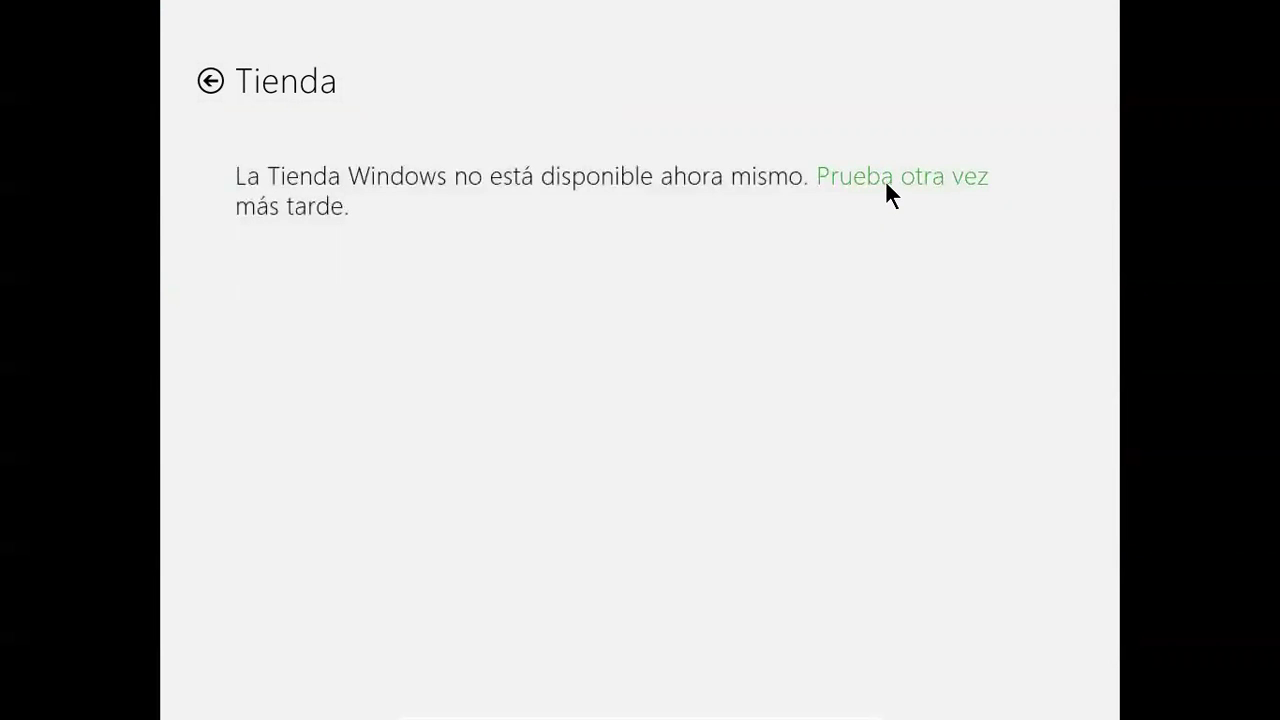
pyautogui.click(886, 180)
# Step: Retry the Store connection several times, then return to the desktop via the Desktop tile
pyautogui.click(885, 177)
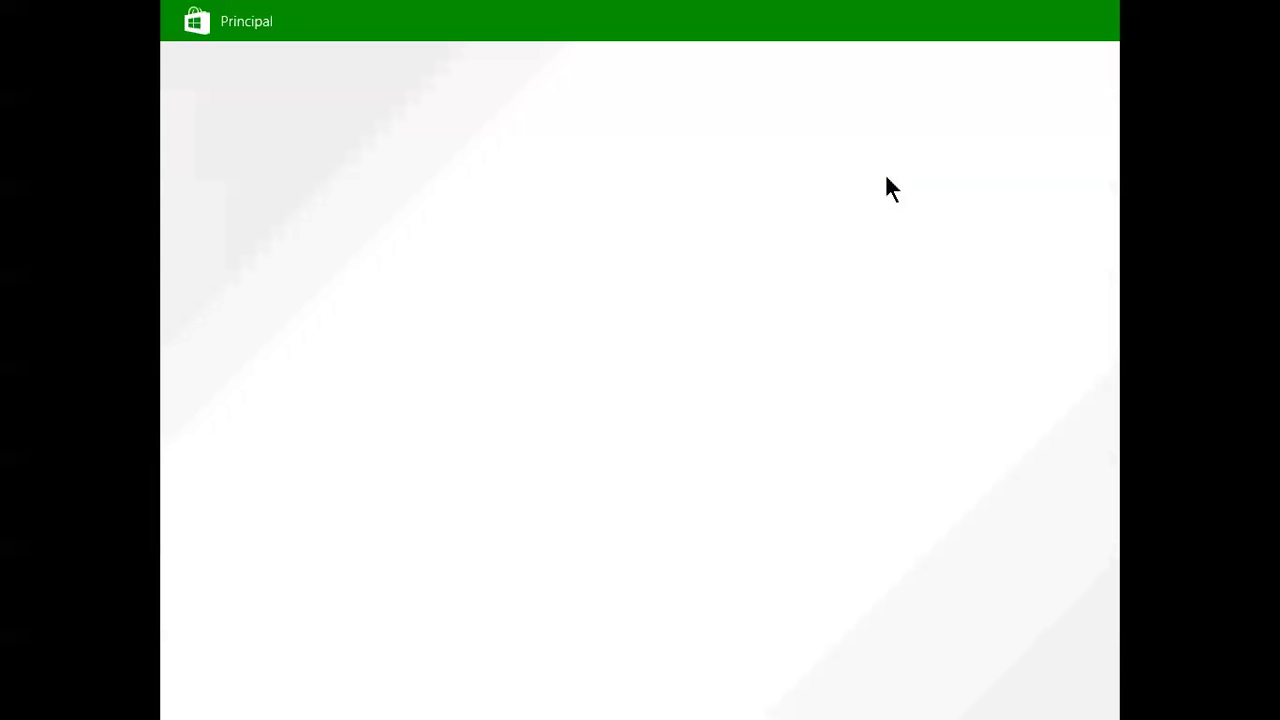
pyautogui.click(876, 186)
pyautogui.moveTo(640, 712)
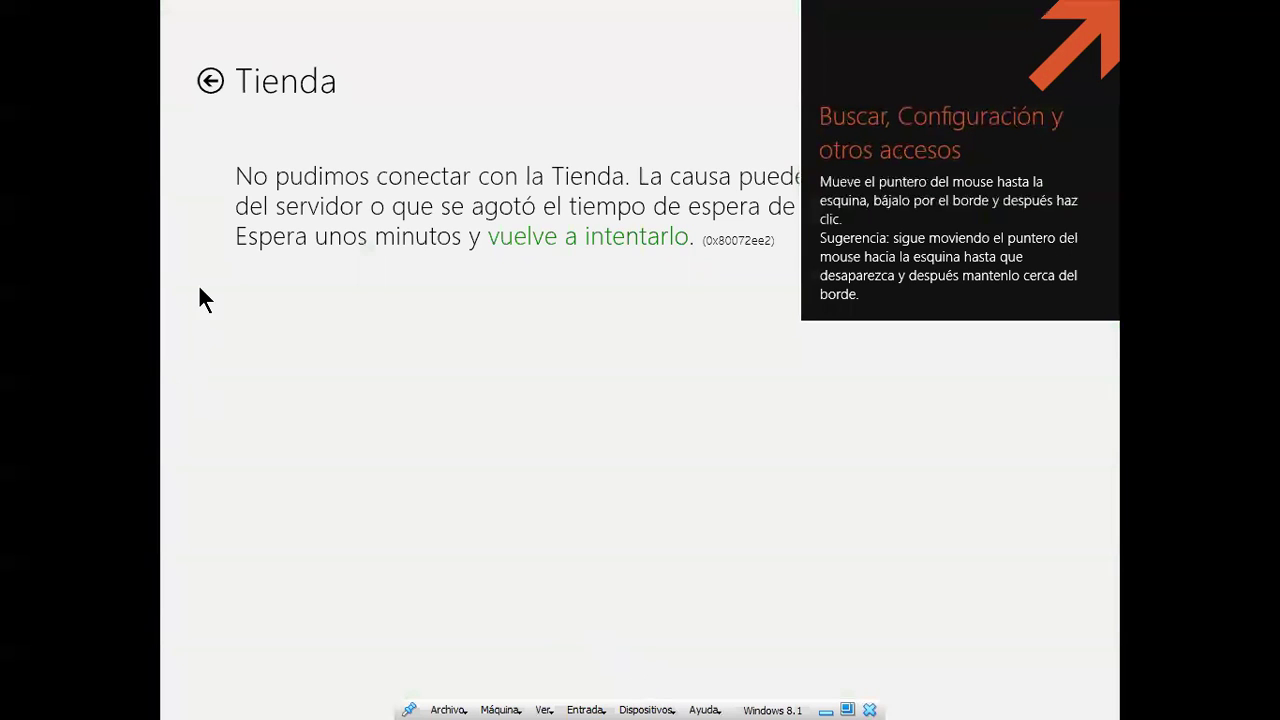
pyautogui.click(205, 88)
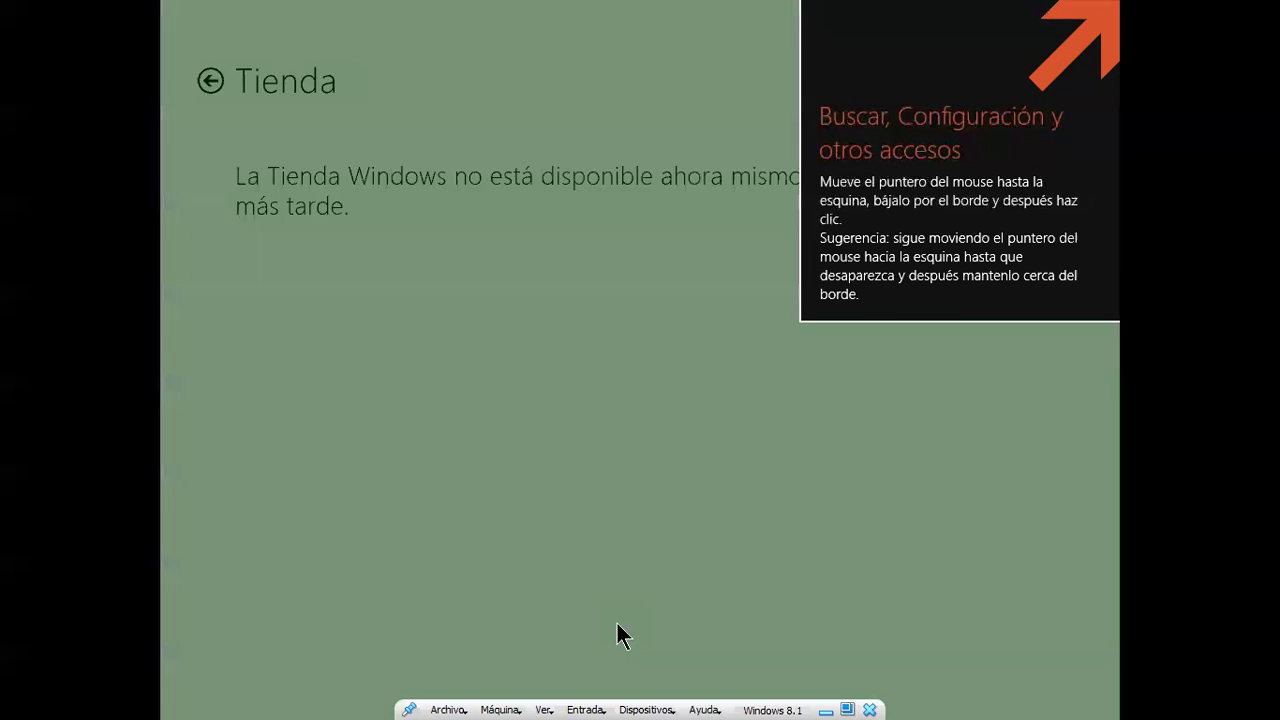
pyautogui.press('super')
pyautogui.click(290, 592)
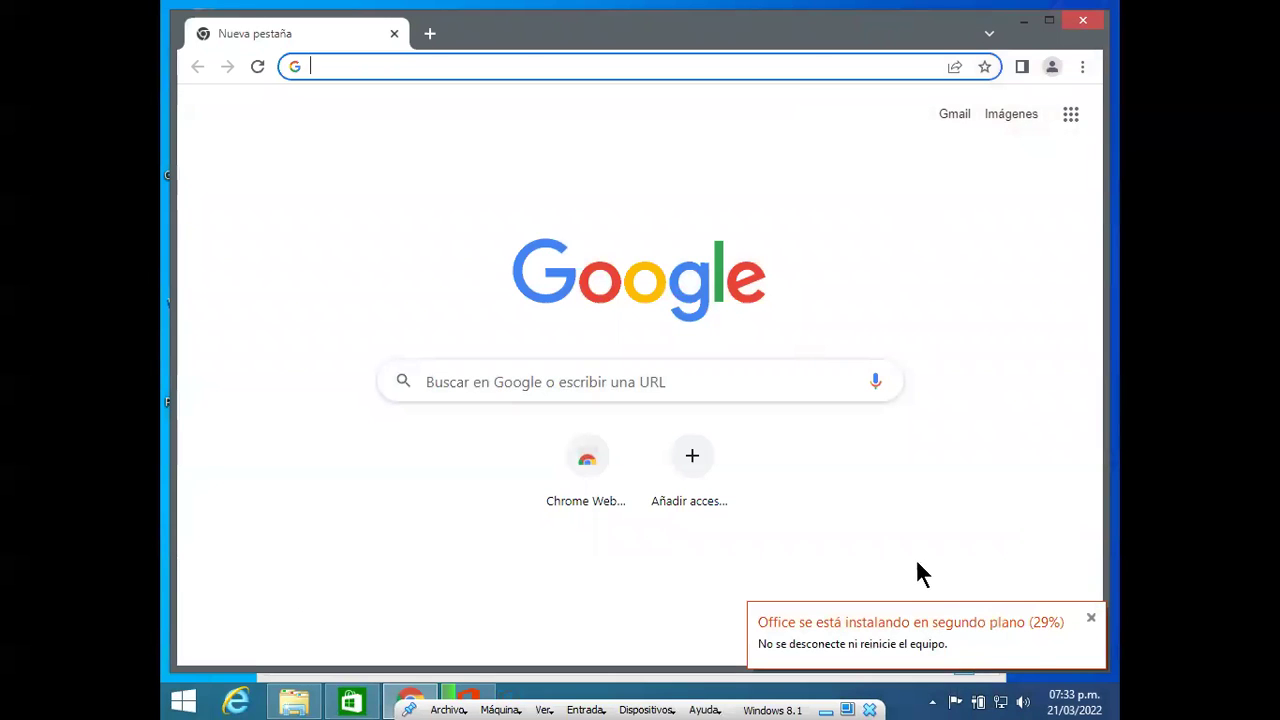
# Step: Close the unavailable Tienda Store window
pyautogui.click(717, 377)
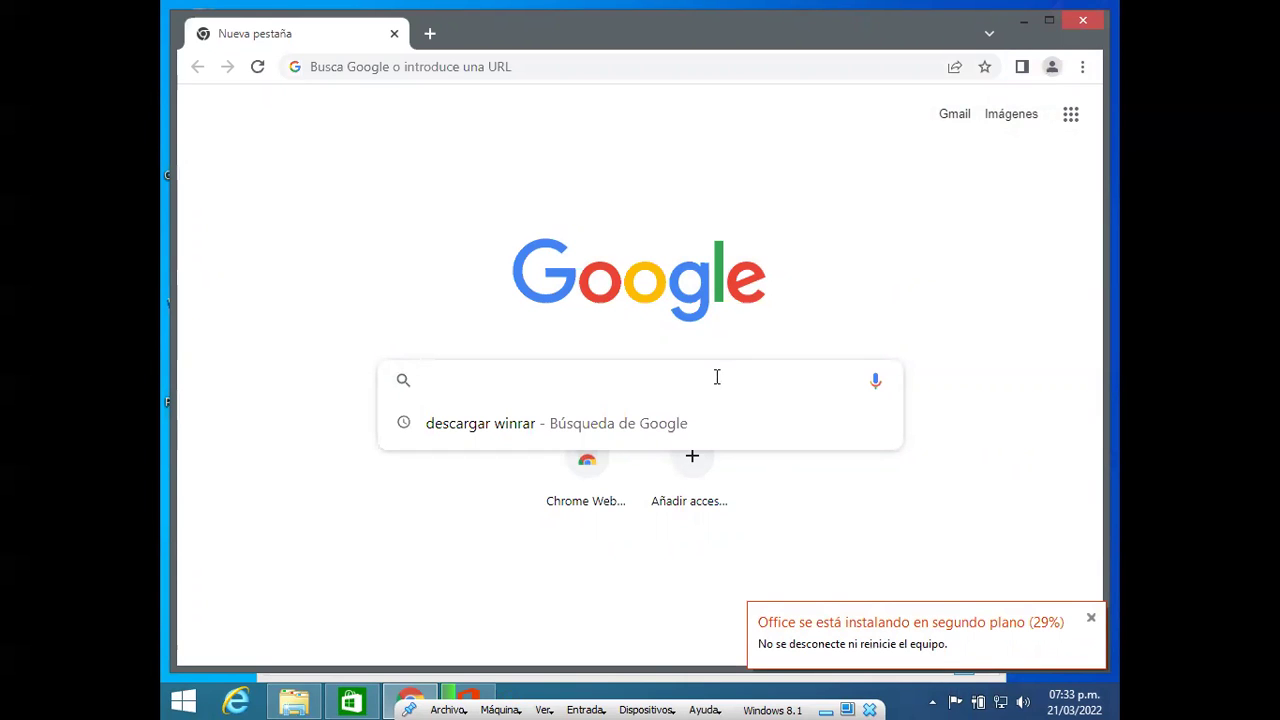
pyautogui.click(351, 704)
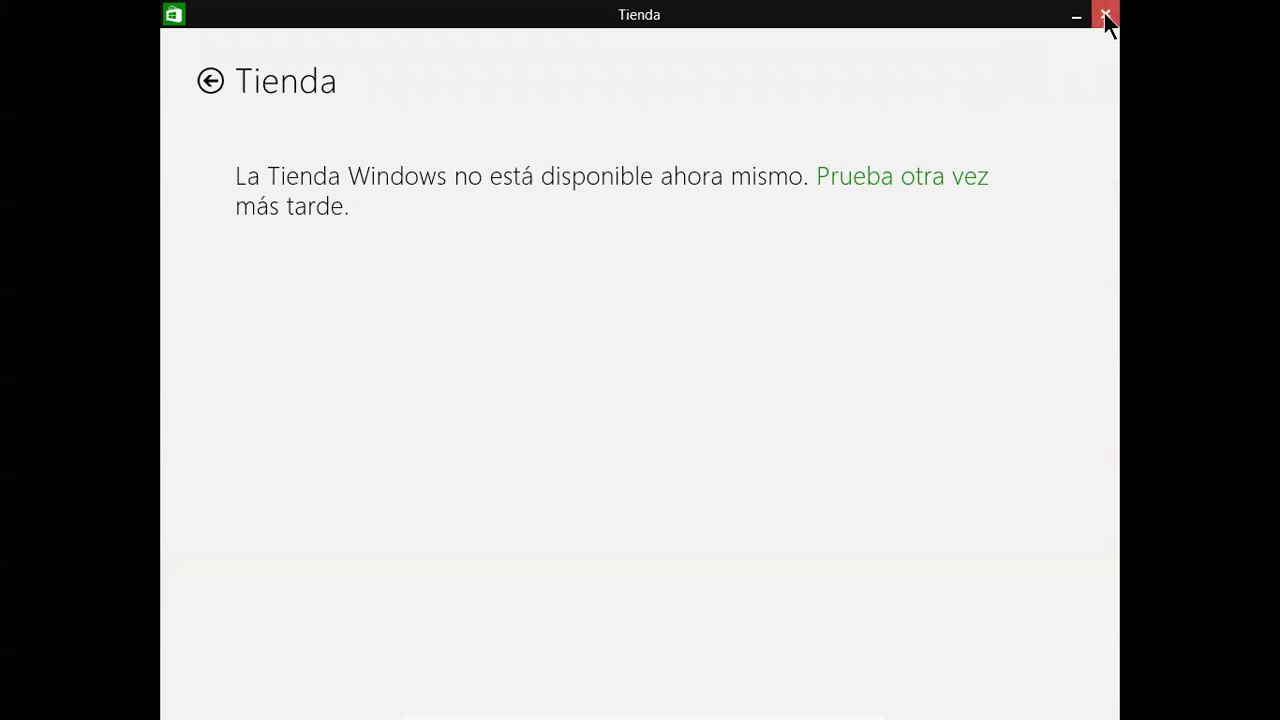
pyautogui.click(1105, 16)
# Step: Type 'descargar windows store para windows 8.1' into the Google search box
pyautogui.click(693, 389)
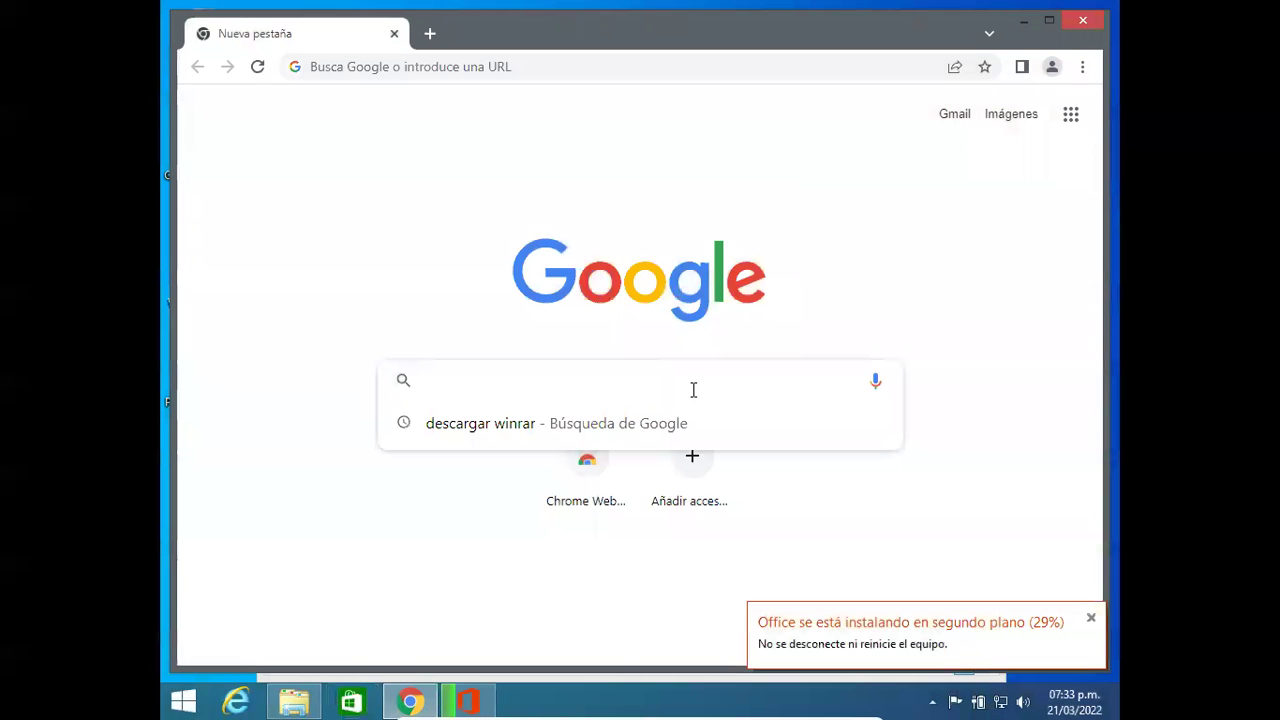
pyautogui.write('descargar')
pyautogui.press('BackSpace')
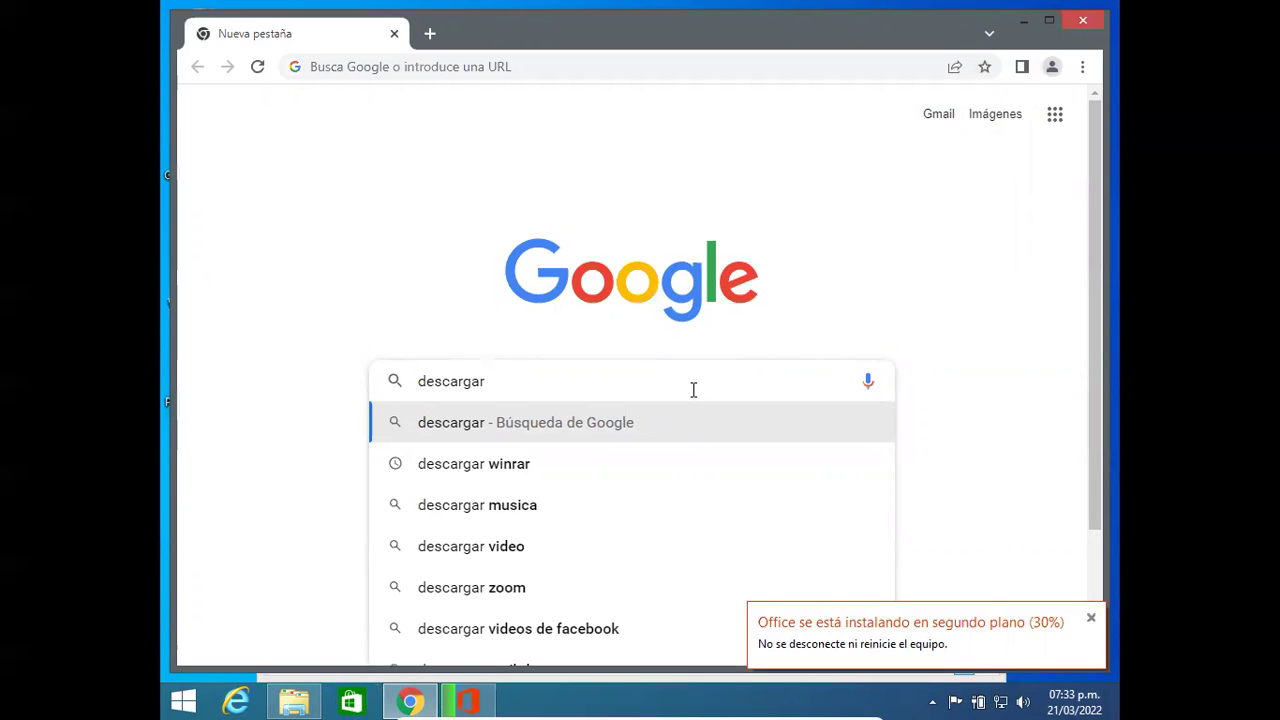
pyautogui.write('windows s')
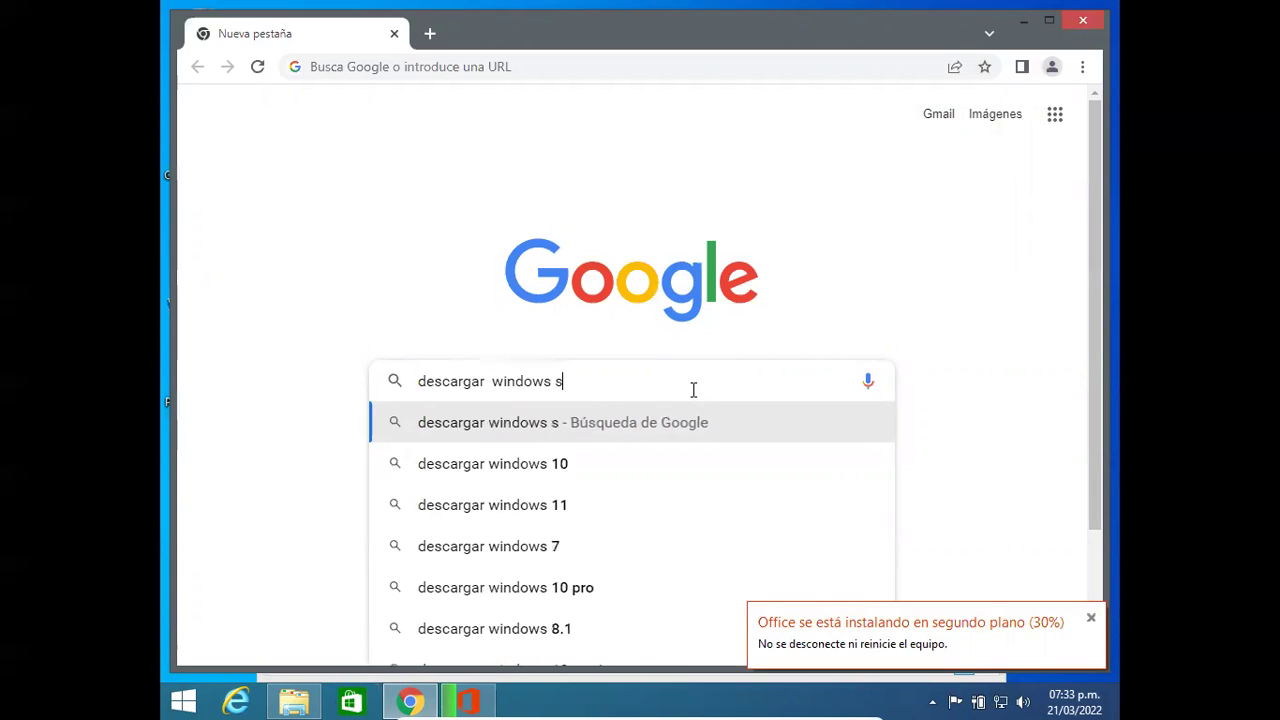
pyautogui.write('tore')
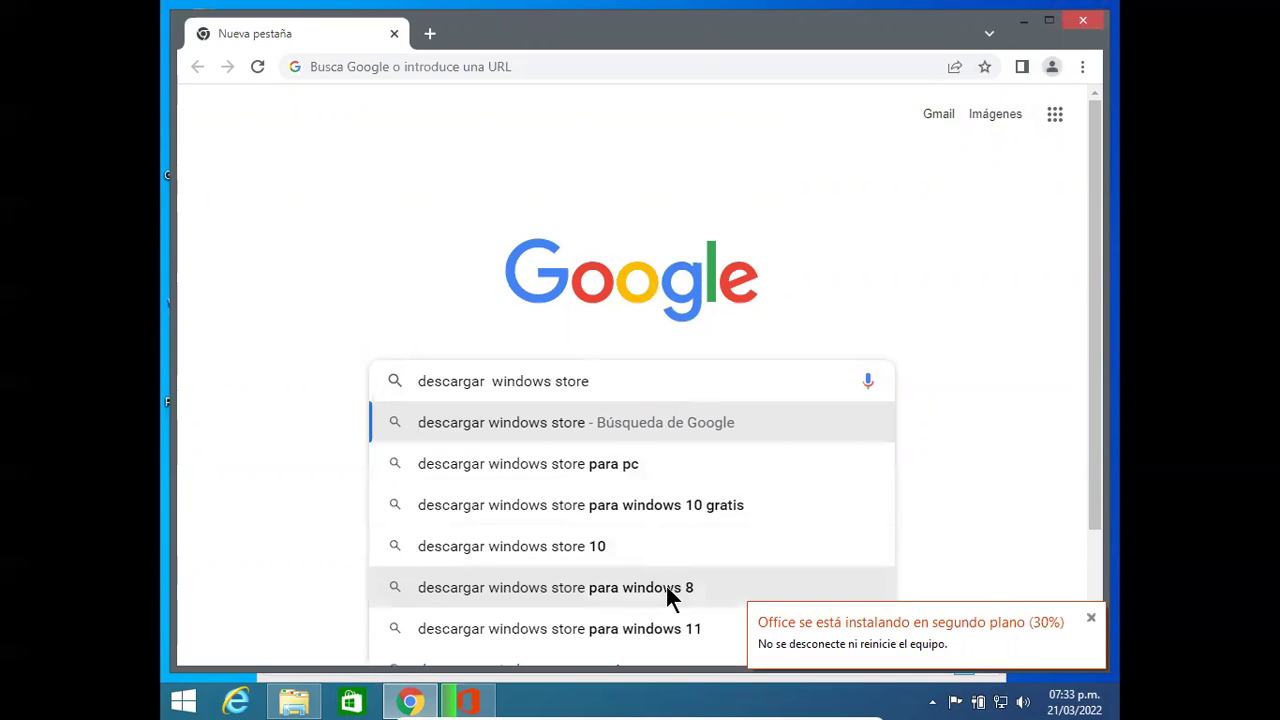
pyautogui.write('psrs')
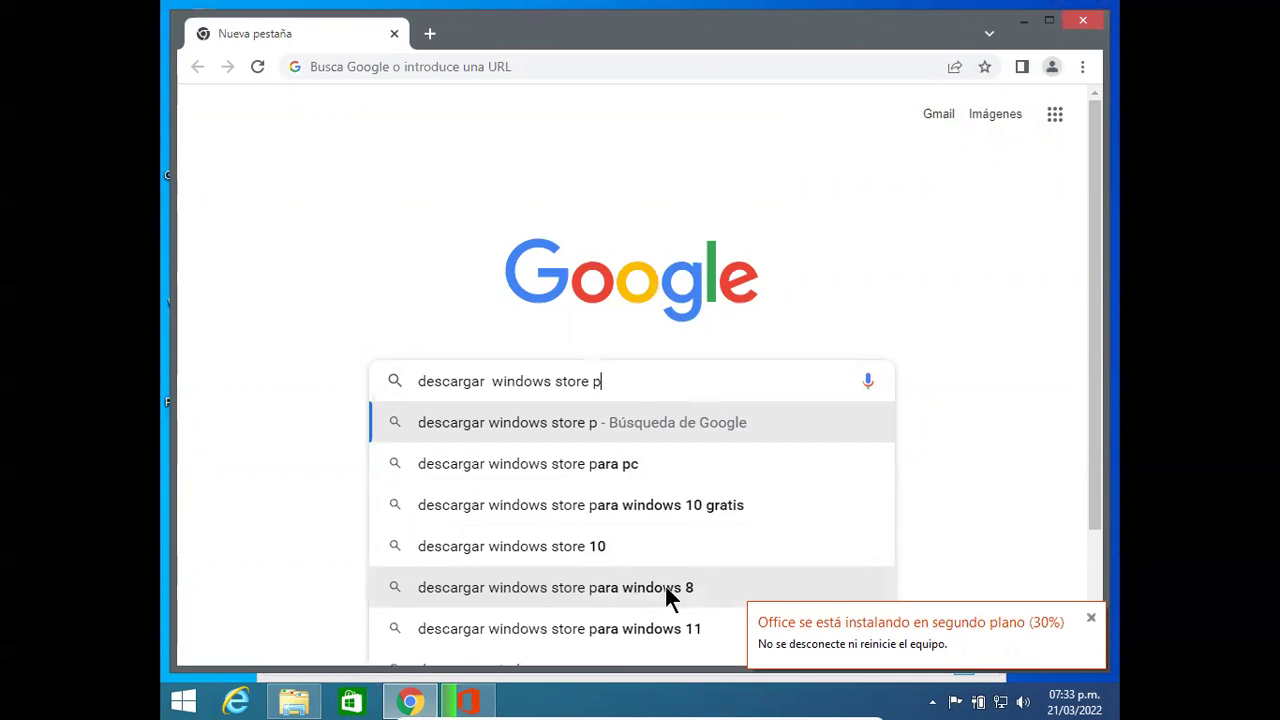
pyautogui.press('BackSpace')
pyautogui.press('BackSpace')
pyautogui.press('BackSpace')
pyautogui.press('BackSpace')
pyautogui.write('ara windows 8.')
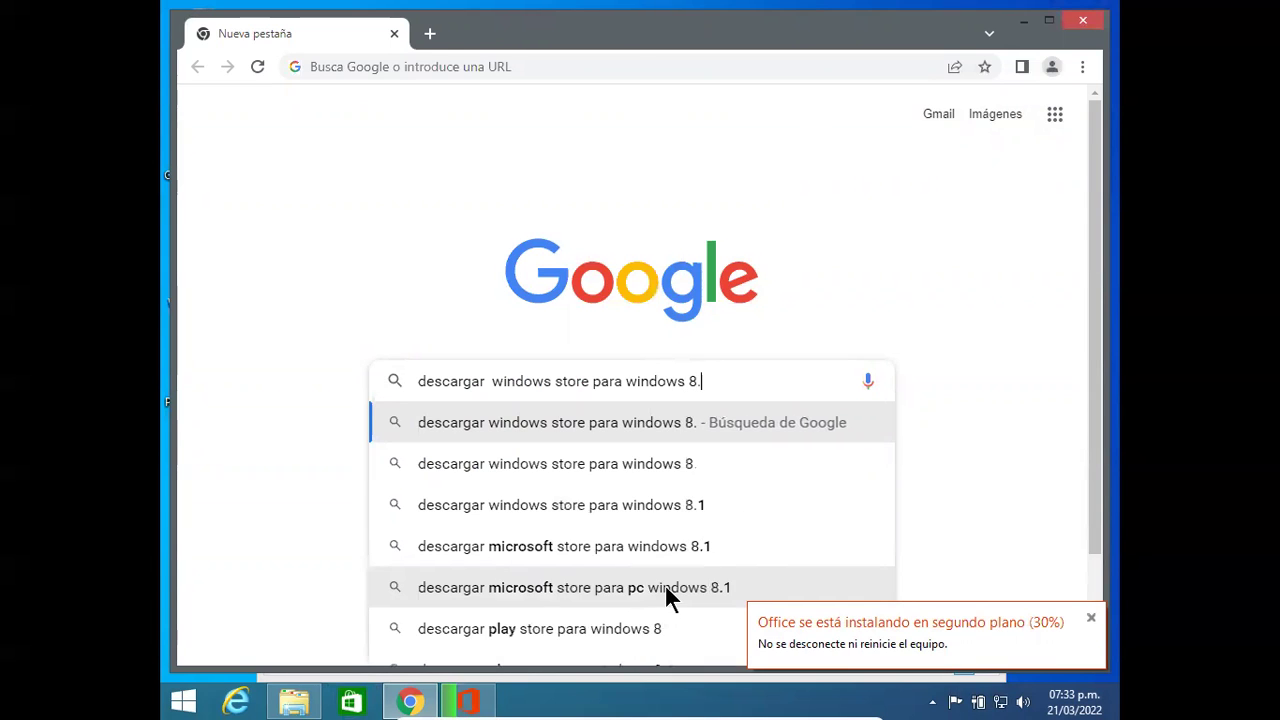
pyautogui.write('1')
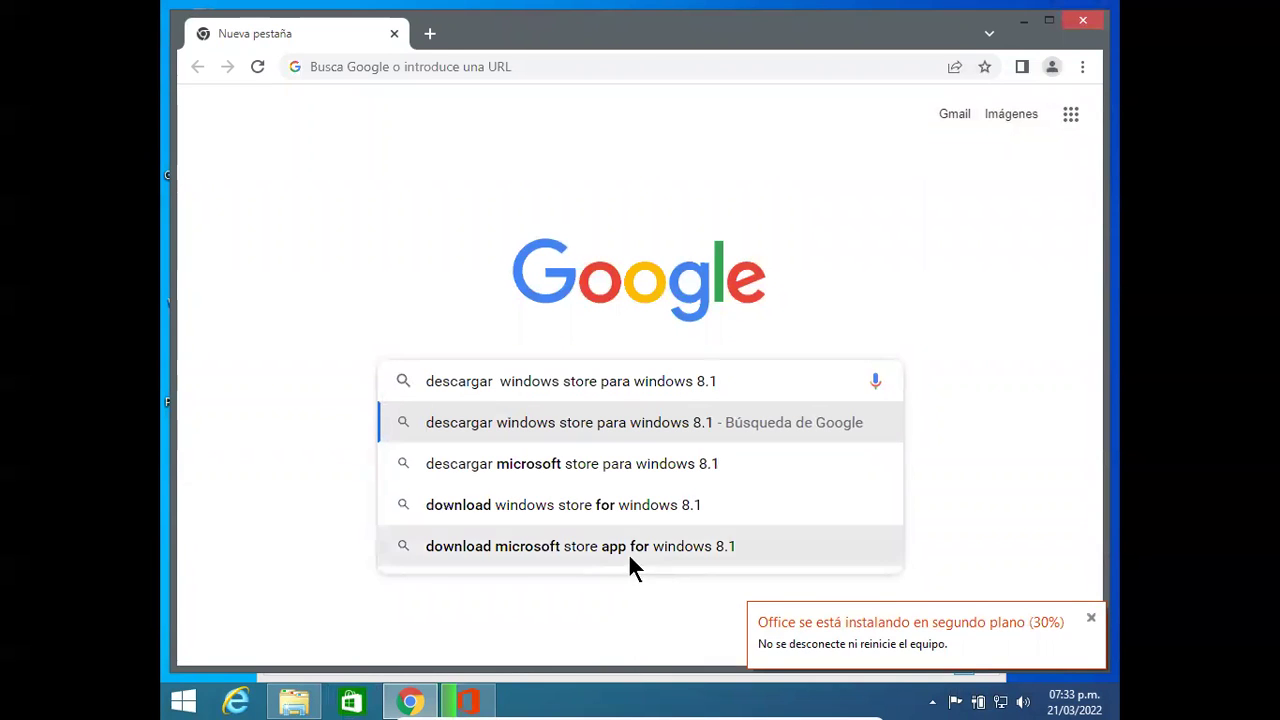
# Step: Search 'descargar microsoft store para windows 8.1', open the Microsoft Store apps result, then WhatsApp Desktop
pyautogui.click(629, 468)
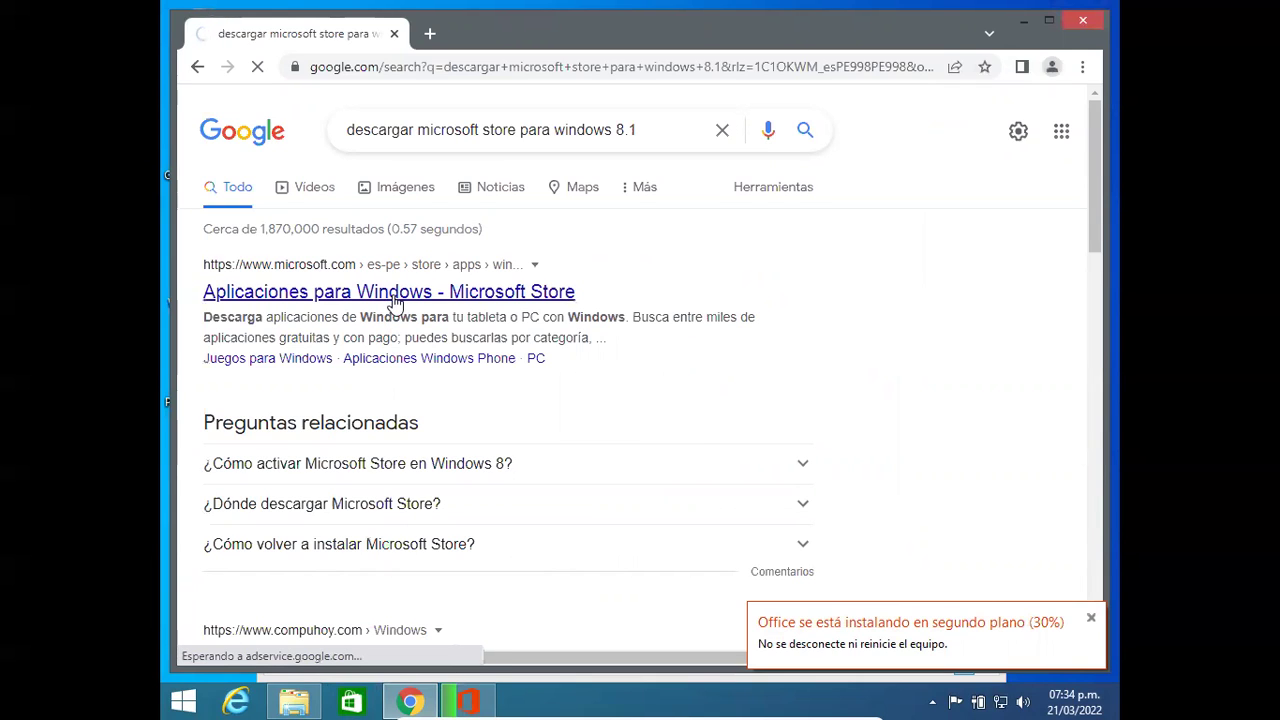
pyautogui.click(394, 298)
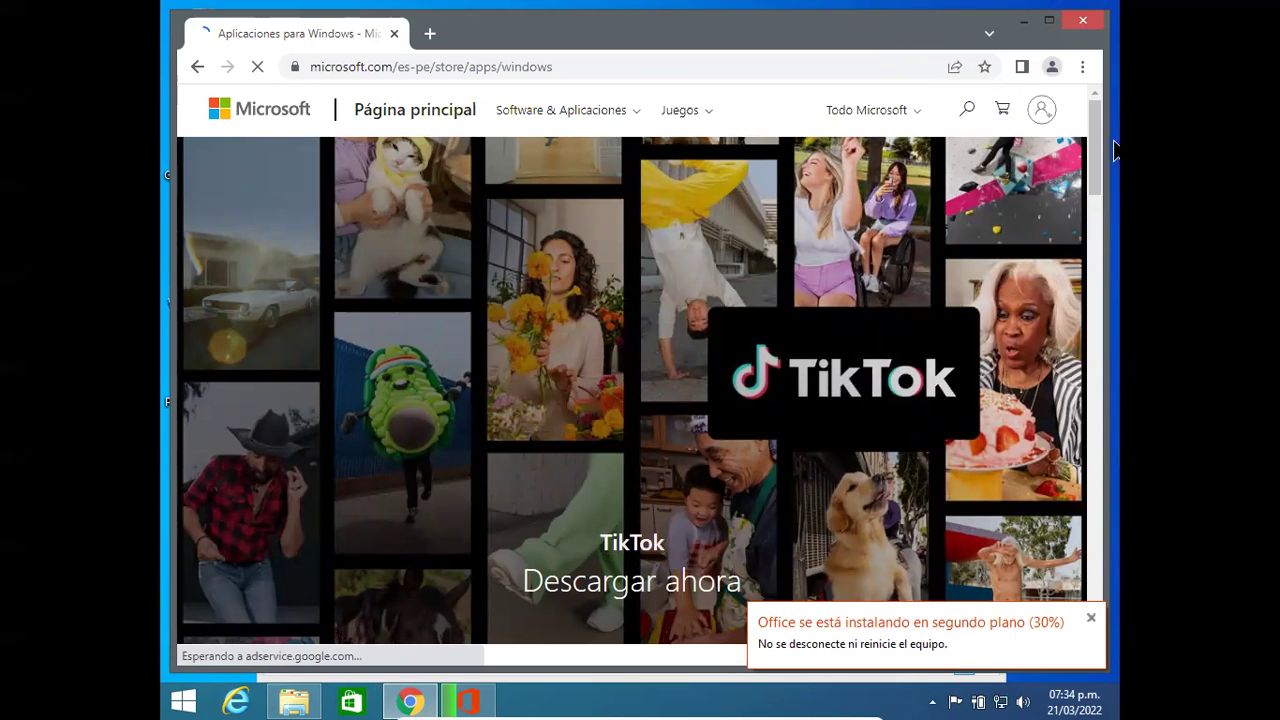
pyautogui.moveTo(1100, 137); pyautogui.dragTo(1114, 272)
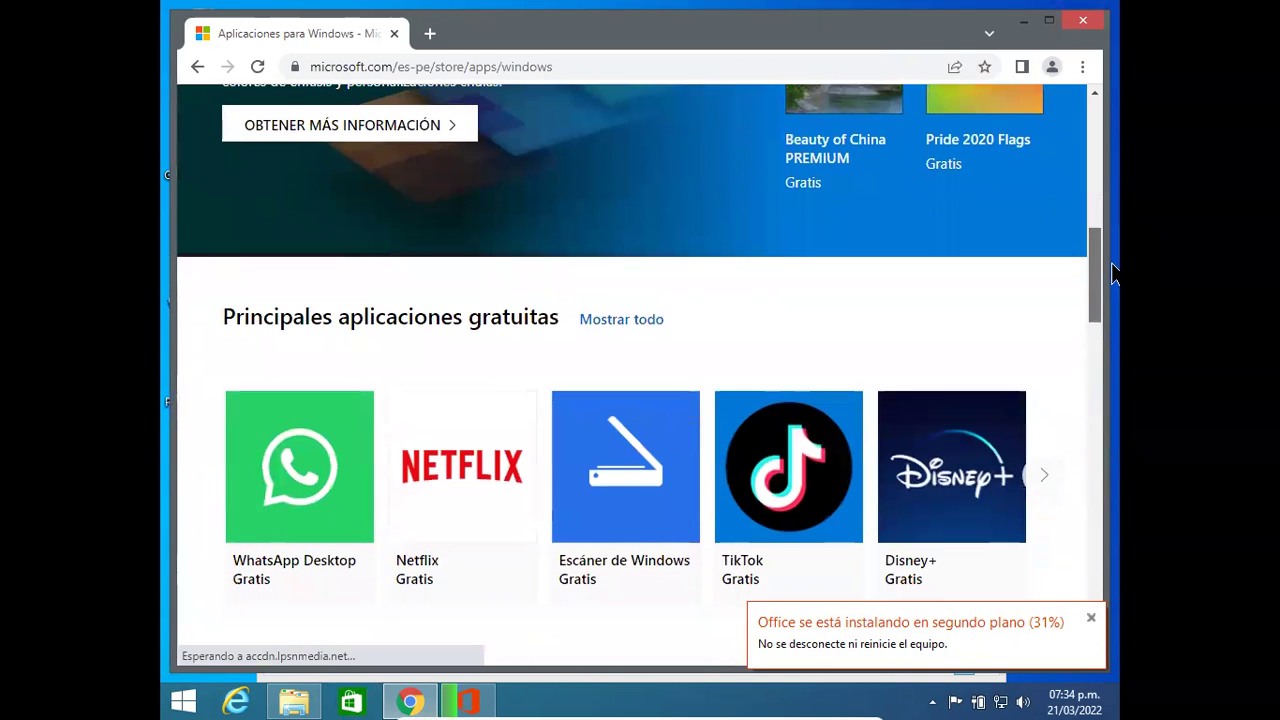
pyautogui.moveTo(1114, 272); pyautogui.dragTo(1108, 363)
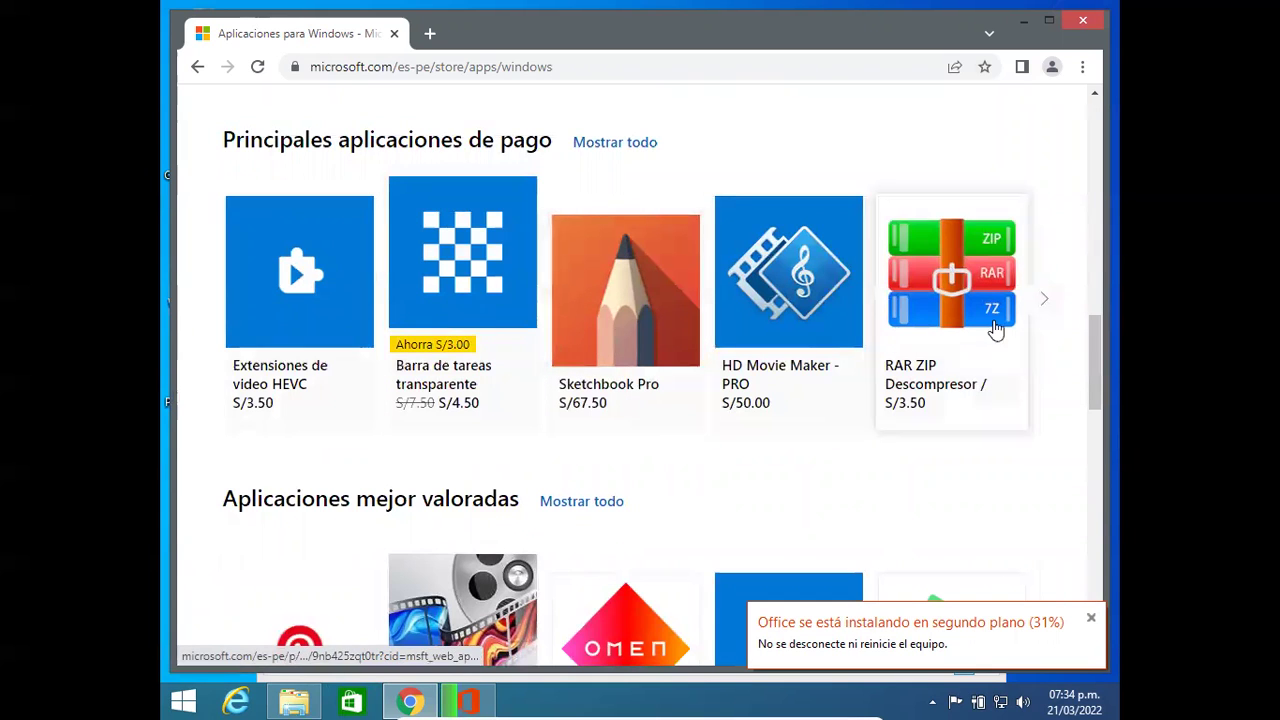
pyautogui.moveTo(1095, 370); pyautogui.dragTo(486, 311)
pyautogui.click(262, 229)
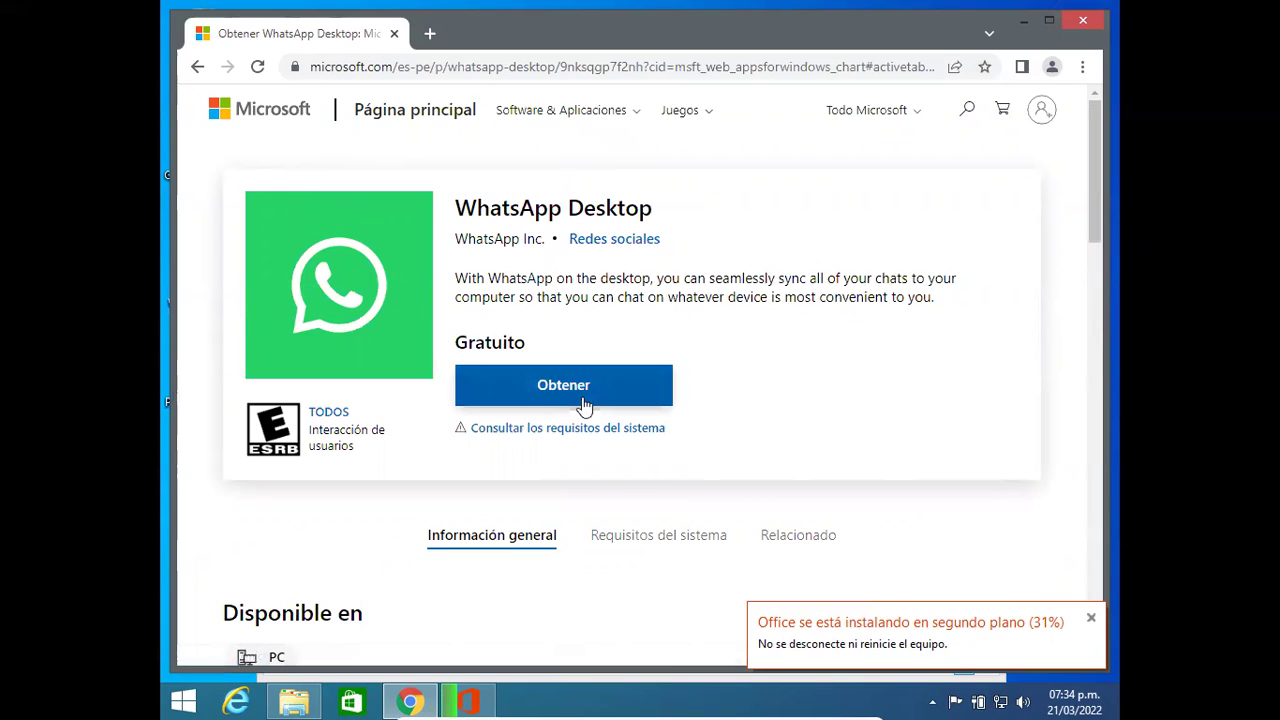
# Step: Get WhatsApp Desktop, signing in with the Microsoft account e-mail and password and saving the password
pyautogui.click(587, 400)
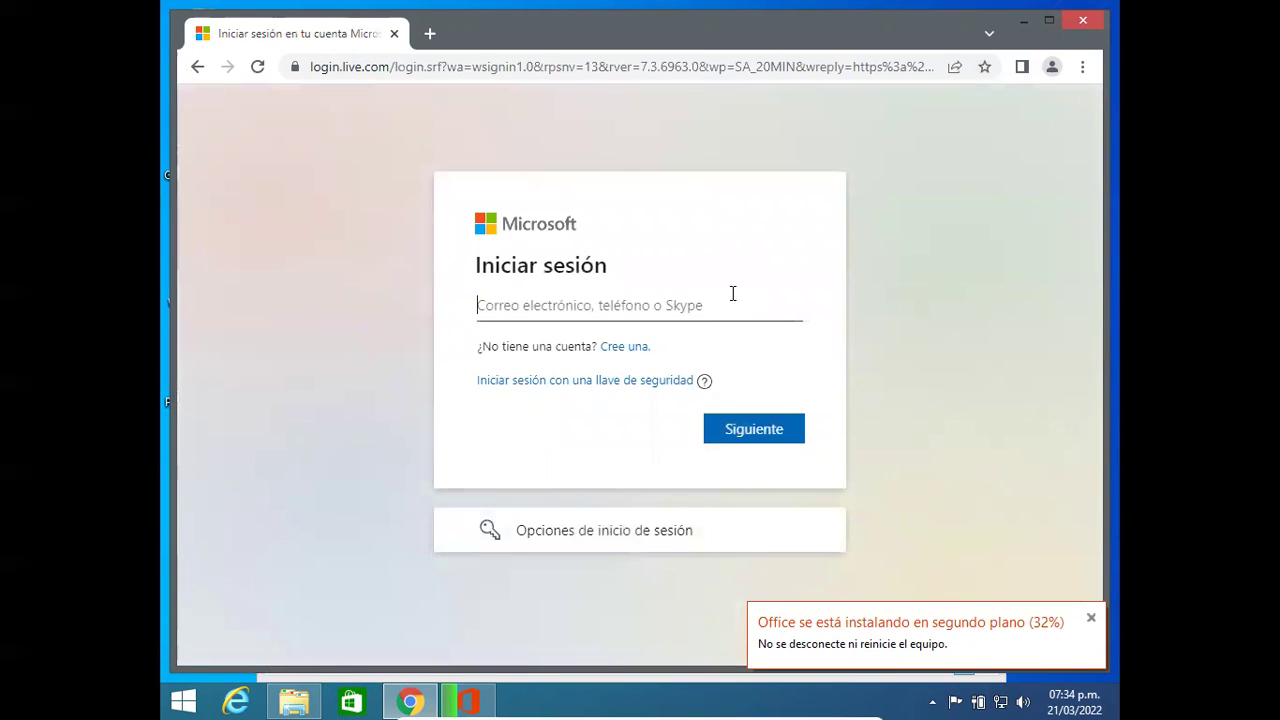
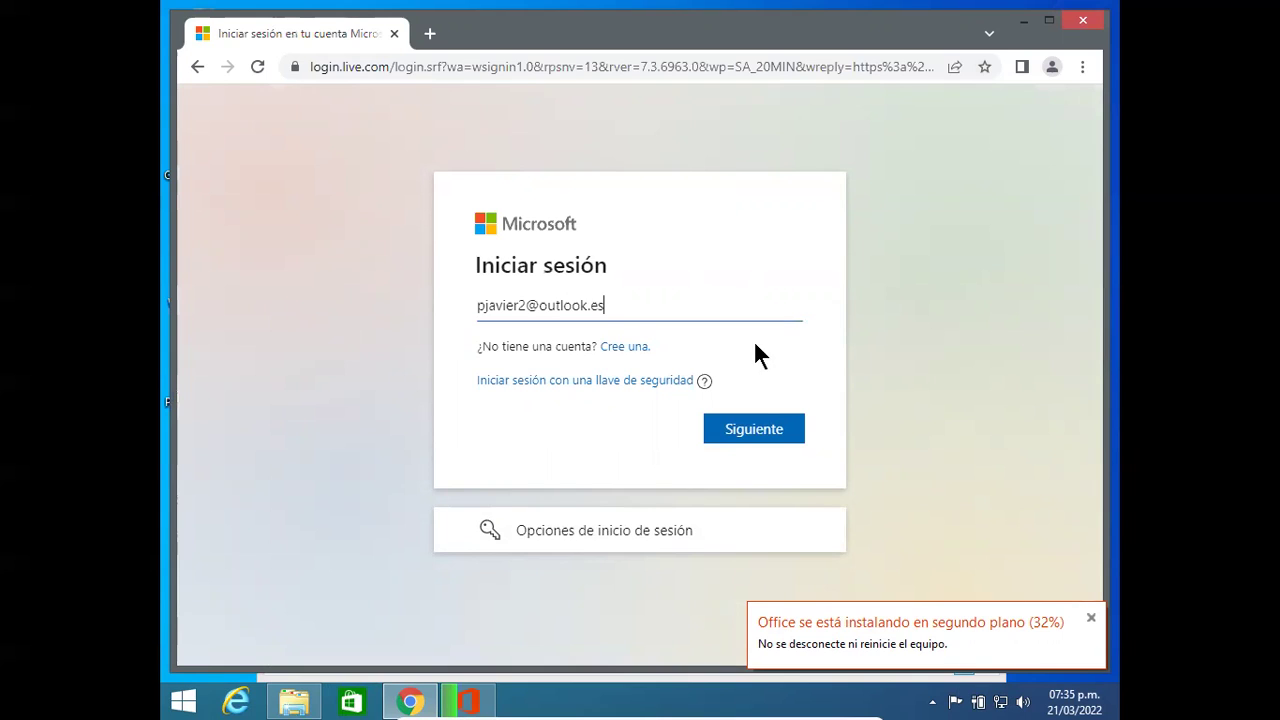
pyautogui.click(750, 438)
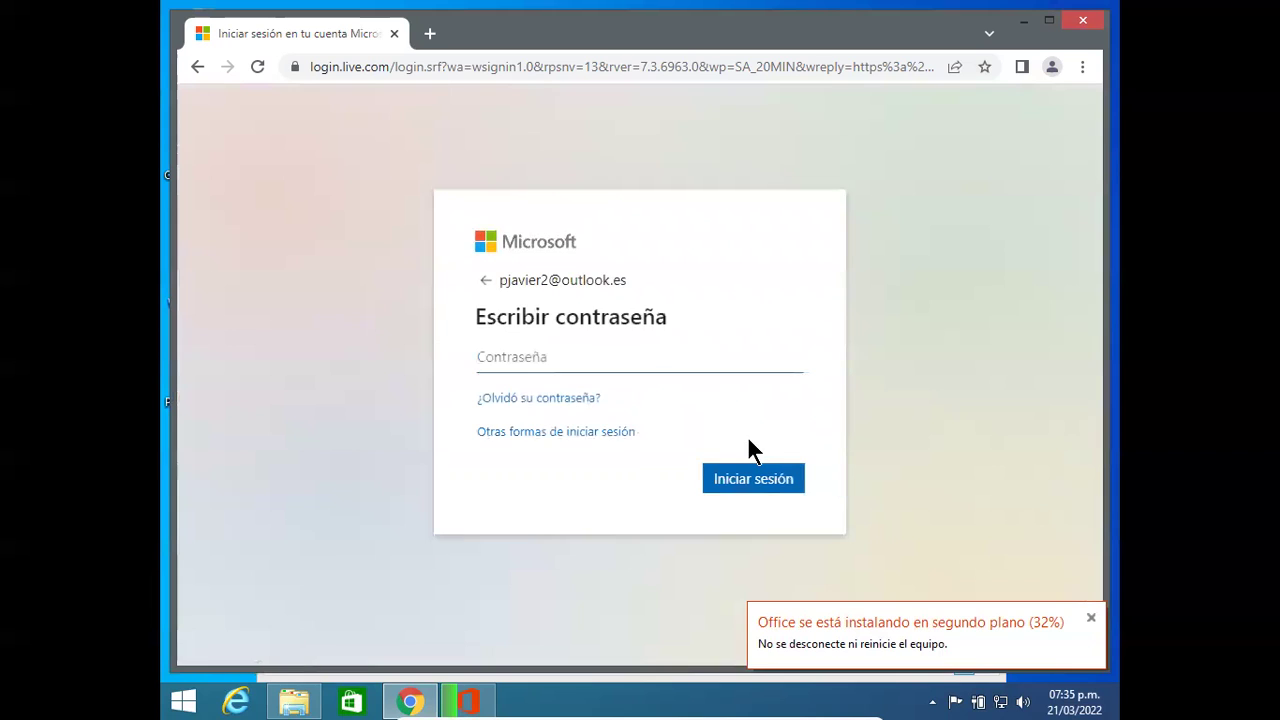
pyautogui.write('********')
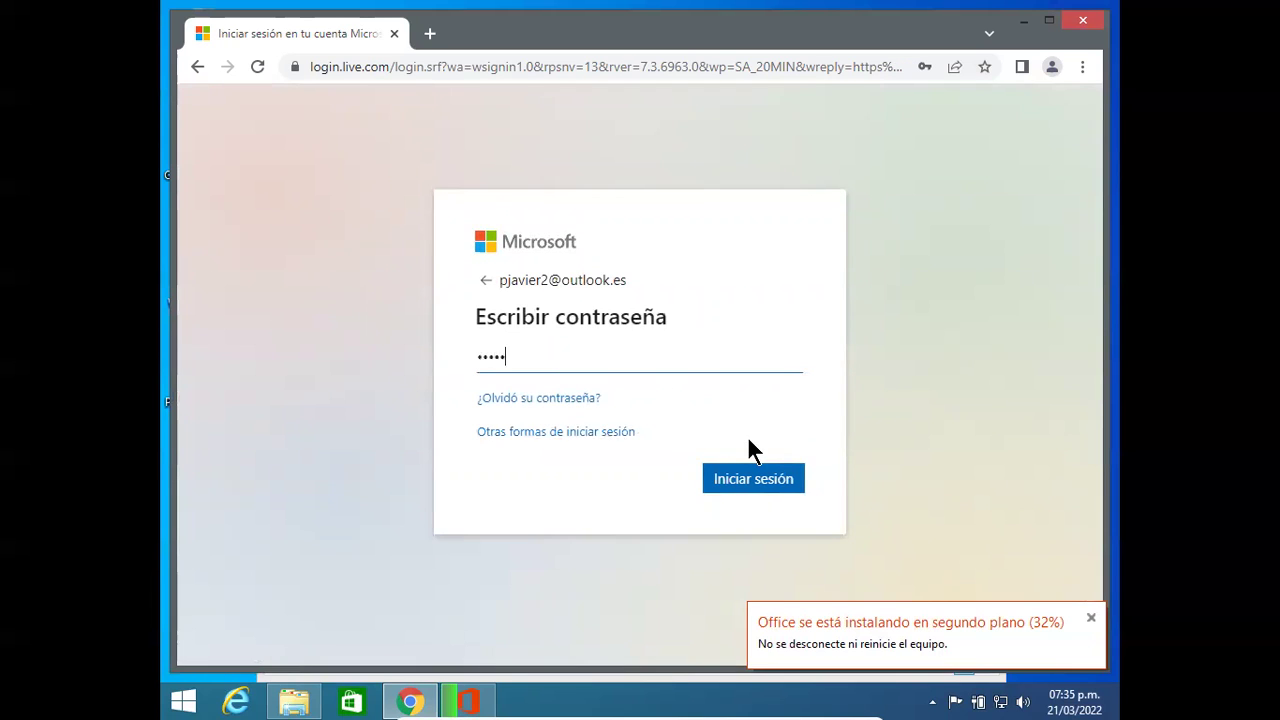
pyautogui.write('******')
pyautogui.click(733, 477)
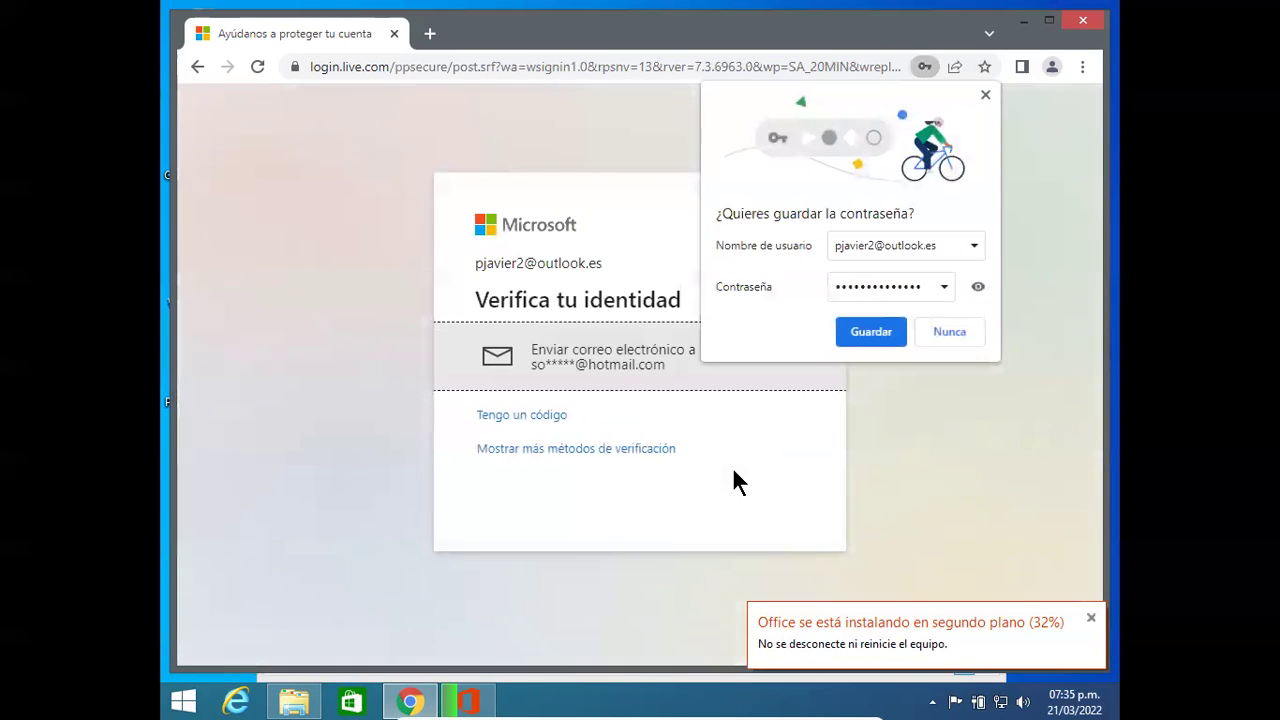
pyautogui.click(862, 334)
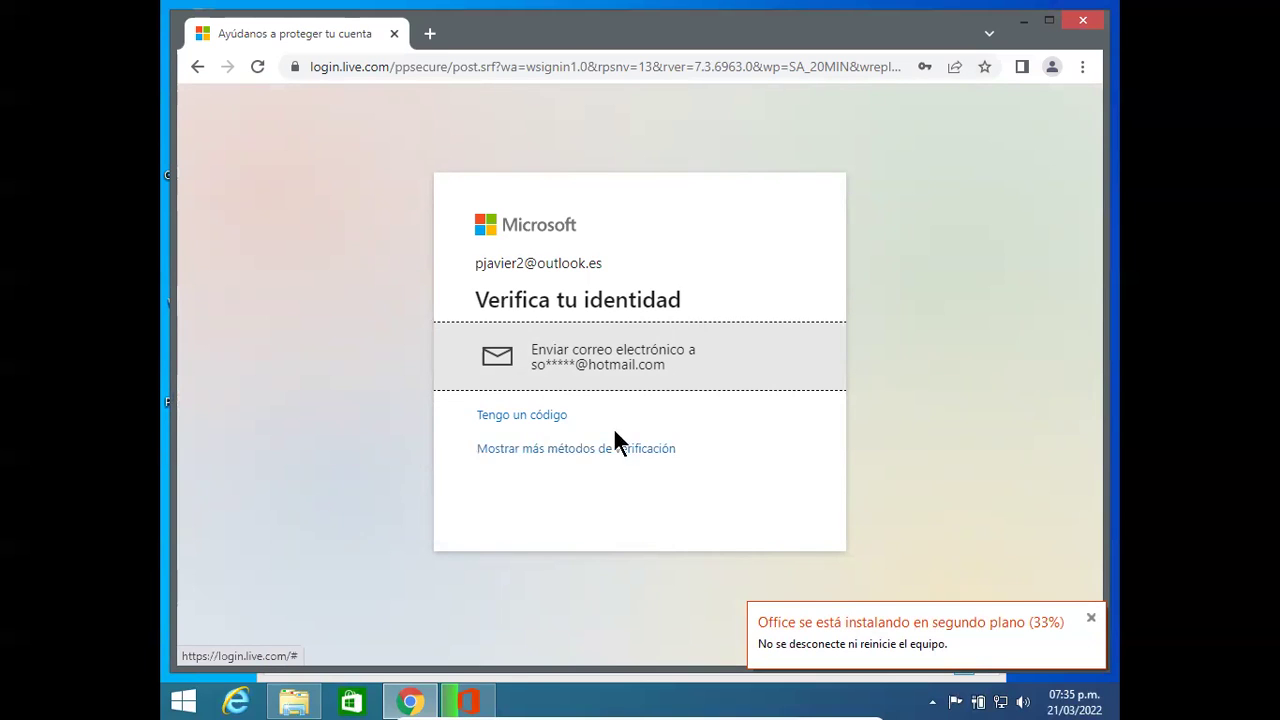
# Step: Choose 'Enviar correo electrónico' as the verification method, then close the Chrome window
pyautogui.click(518, 450)
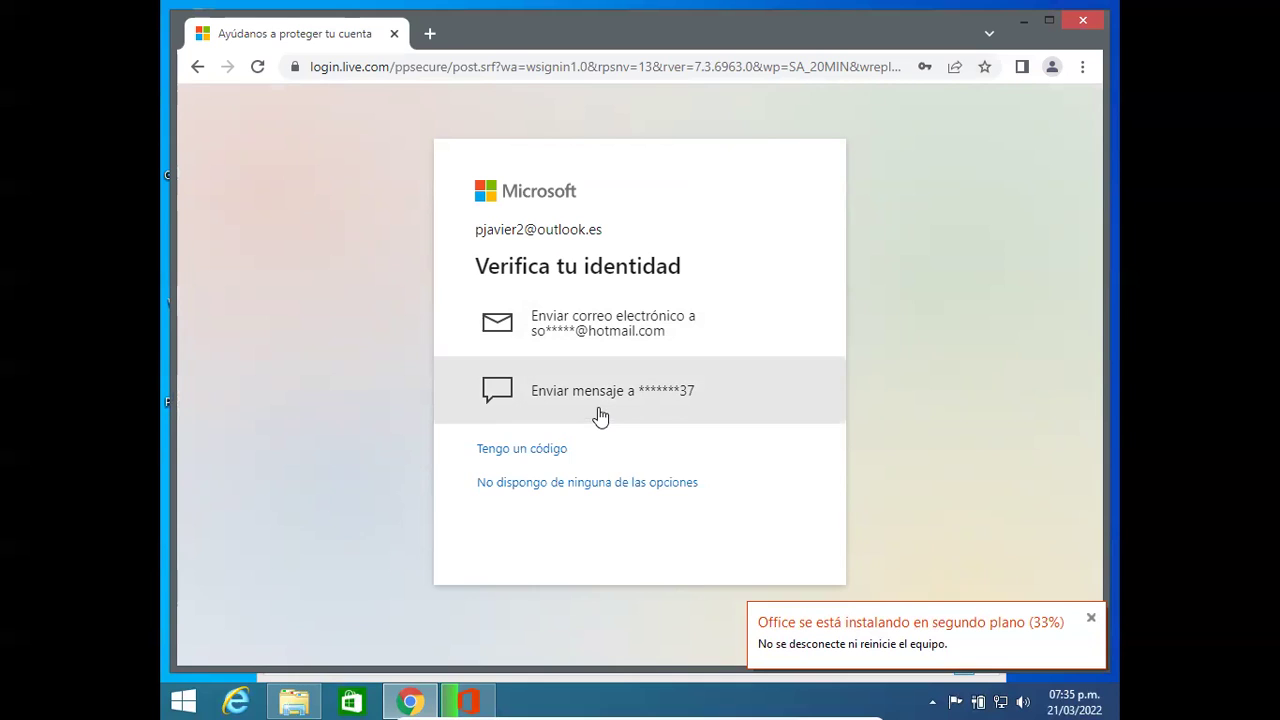
pyautogui.click(640, 338)
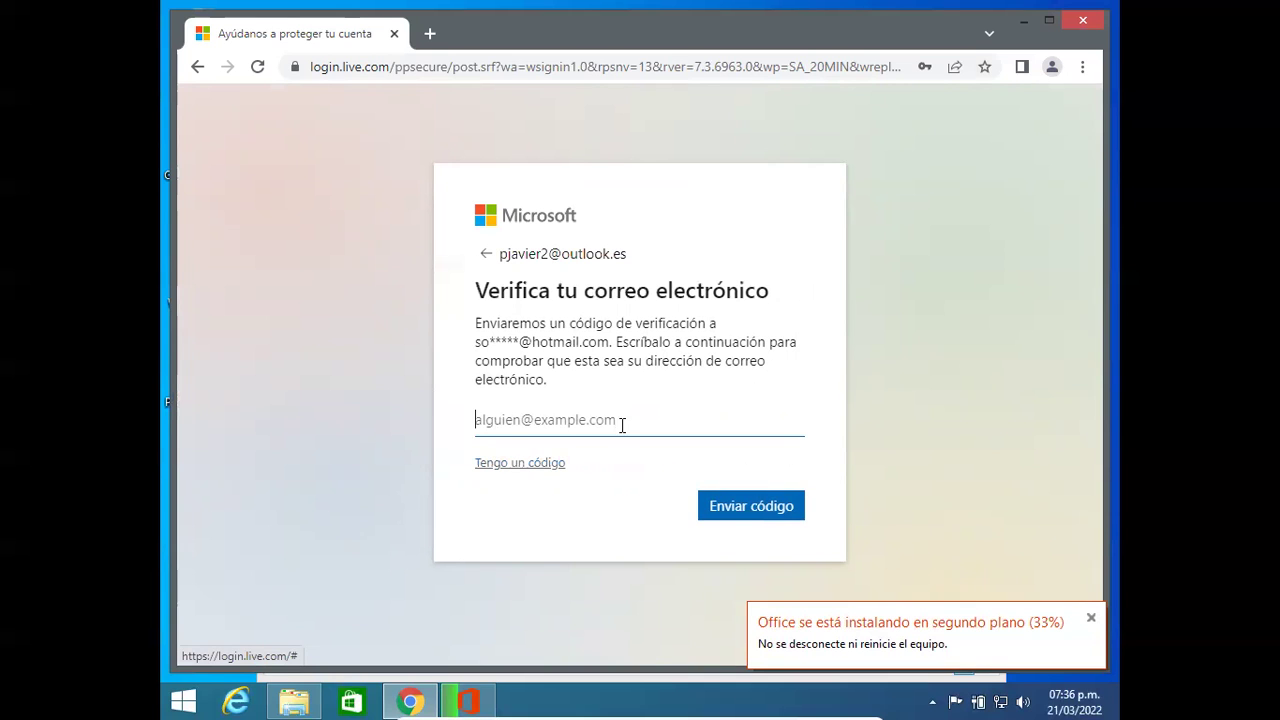
pyautogui.click(394, 34)
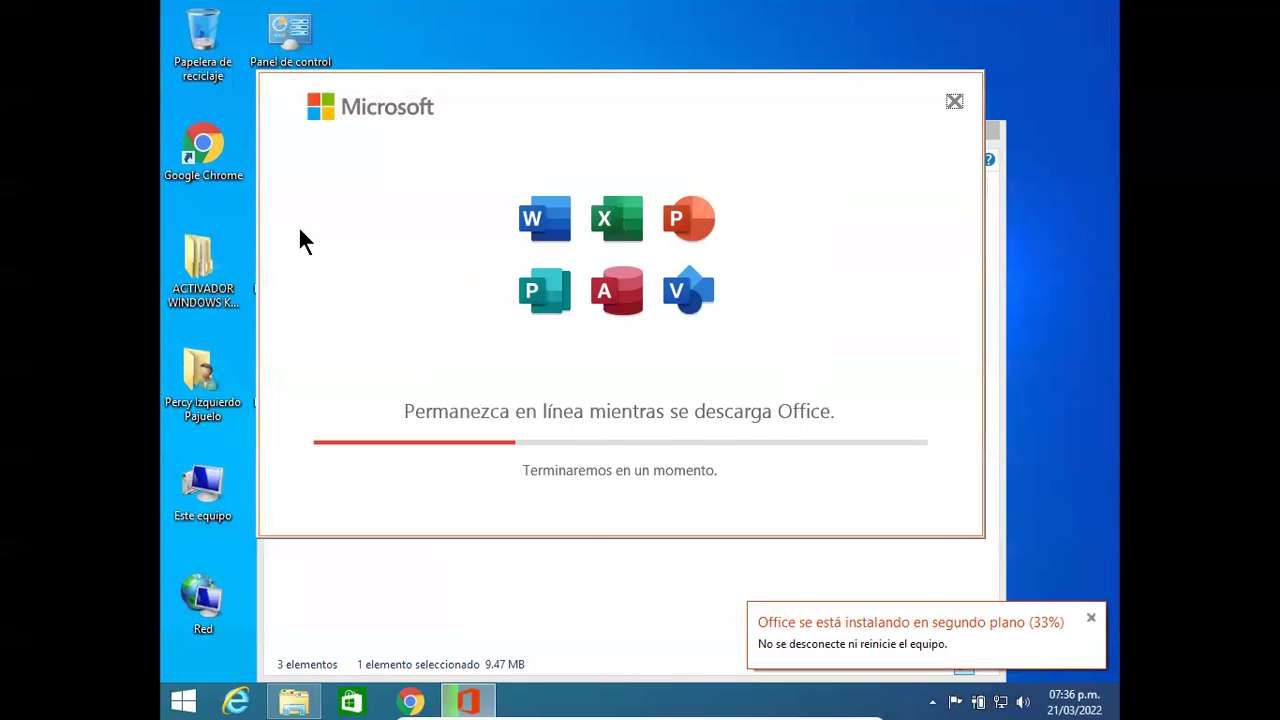
# Step: Open and close Chrome and the unavailable Store app, then return to the Start screen
pyautogui.doubleClick(203, 142)
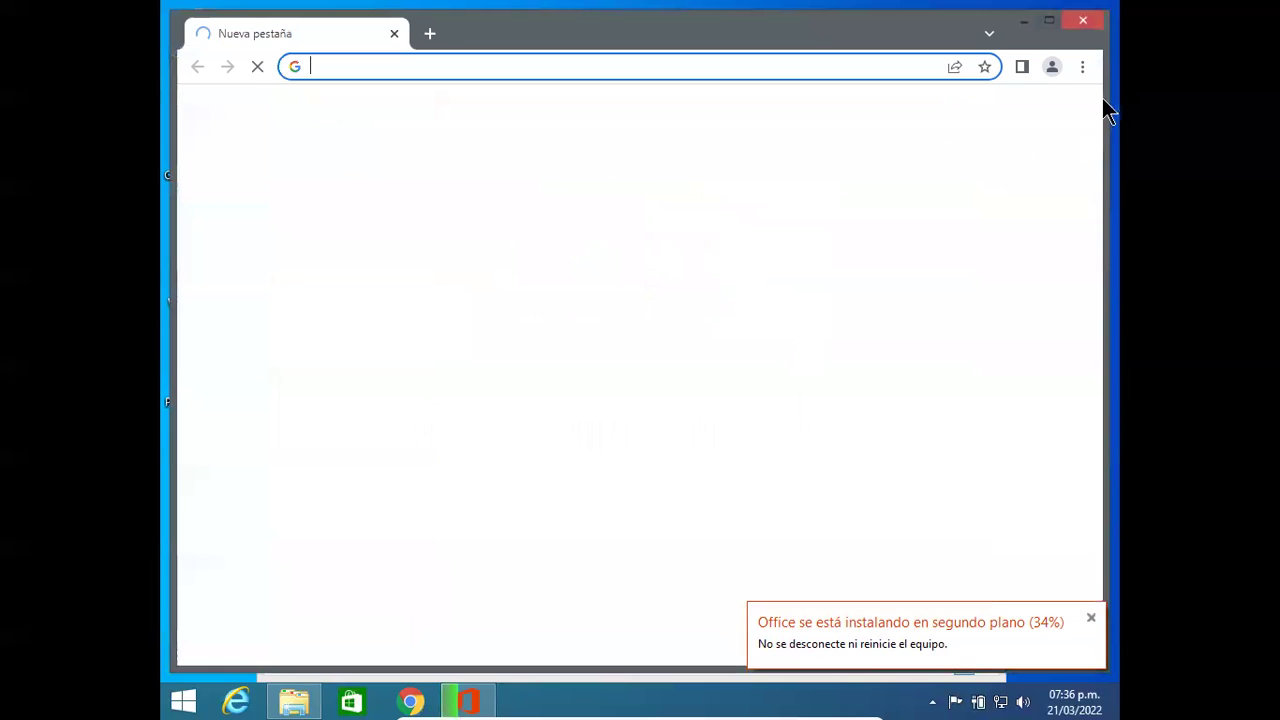
pyautogui.click(1088, 24)
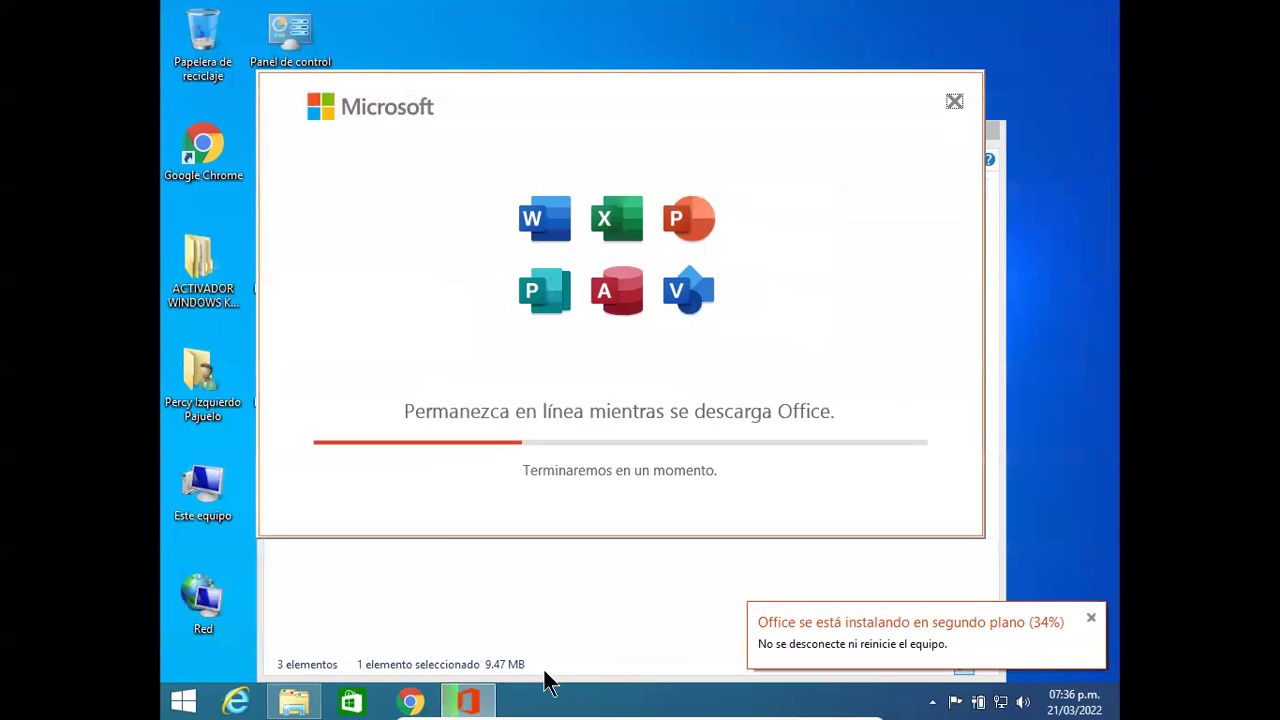
pyautogui.click(351, 701)
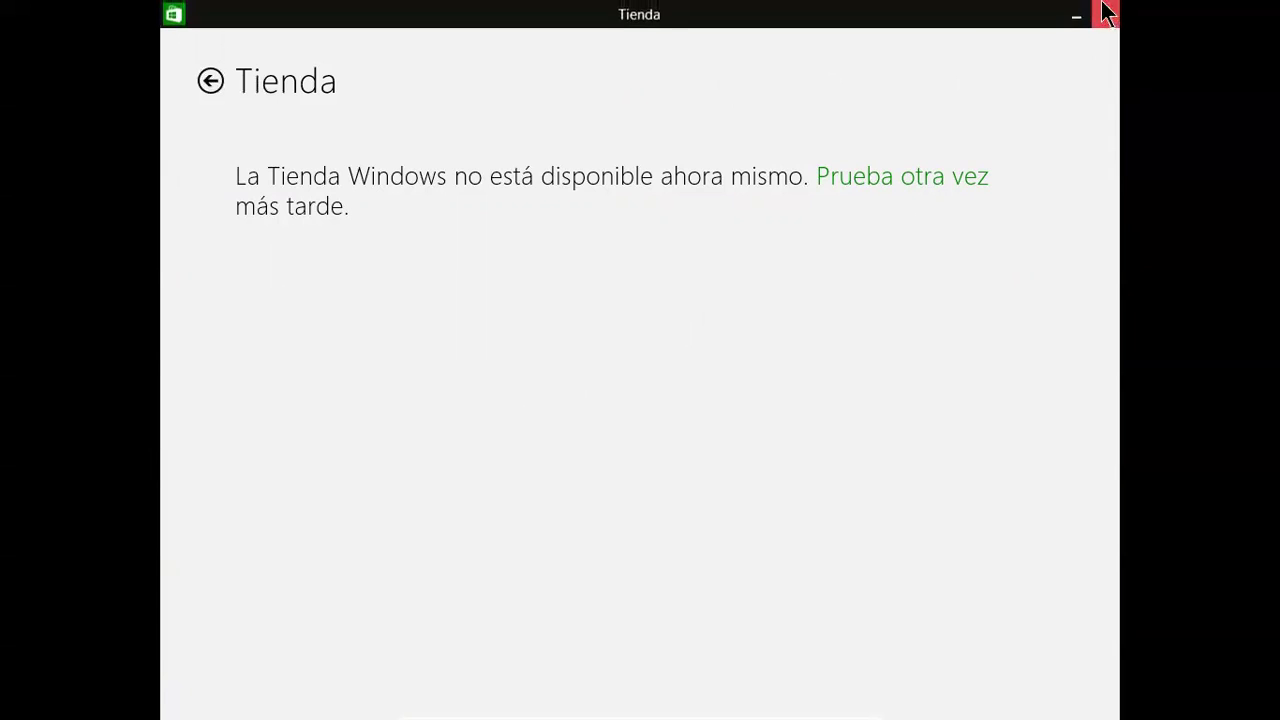
pyautogui.click(1105, 14)
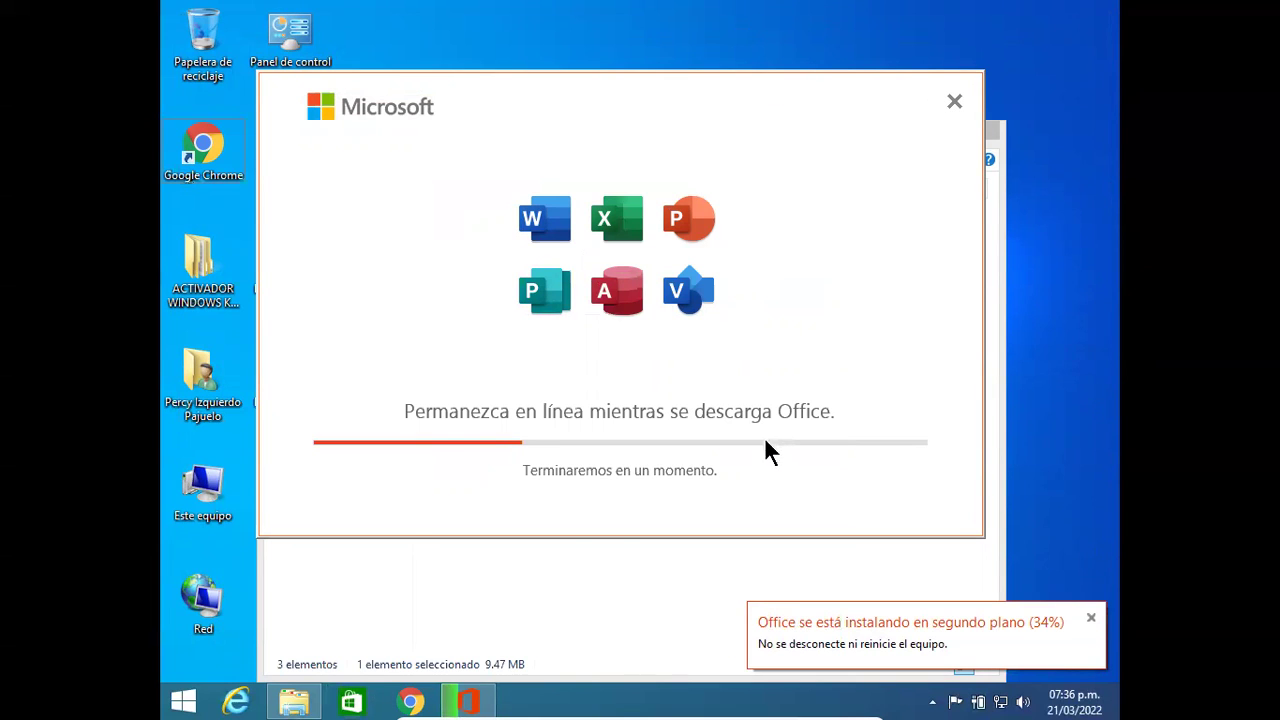
pyautogui.click(183, 701)
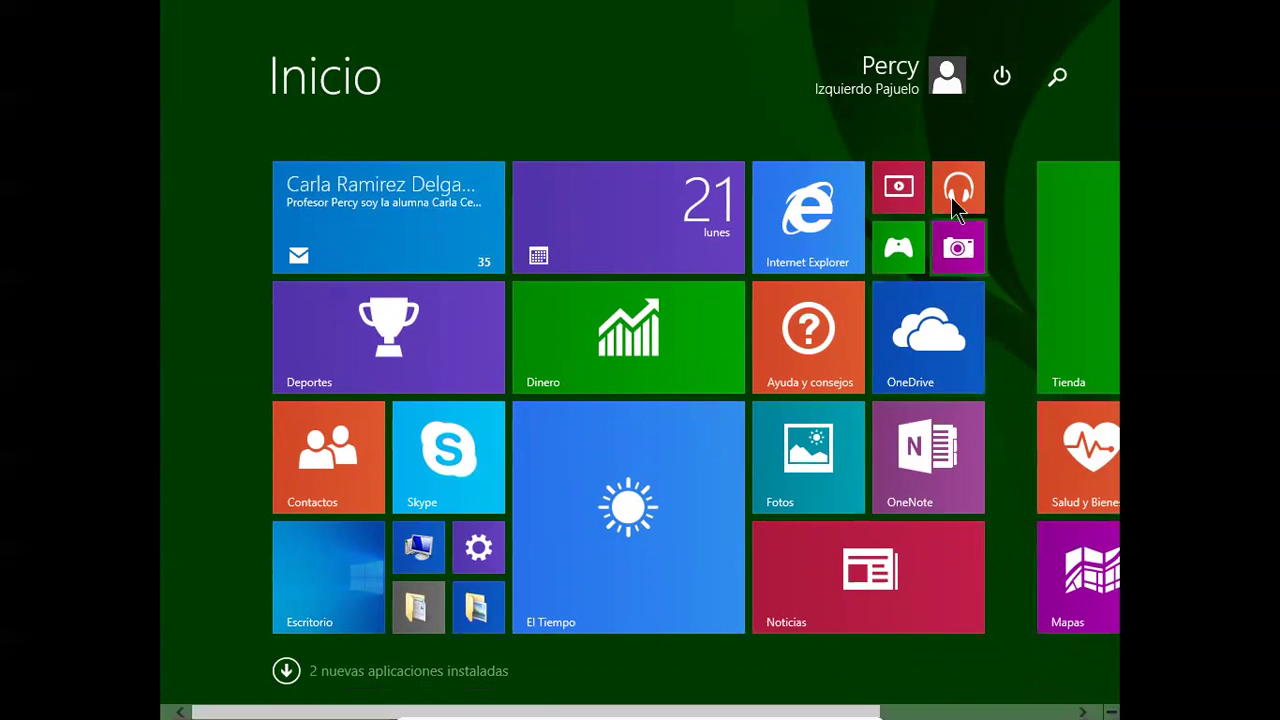
# Step: Dismiss the account options menu and open the Correo (Mail) app
pyautogui.click(948, 82)
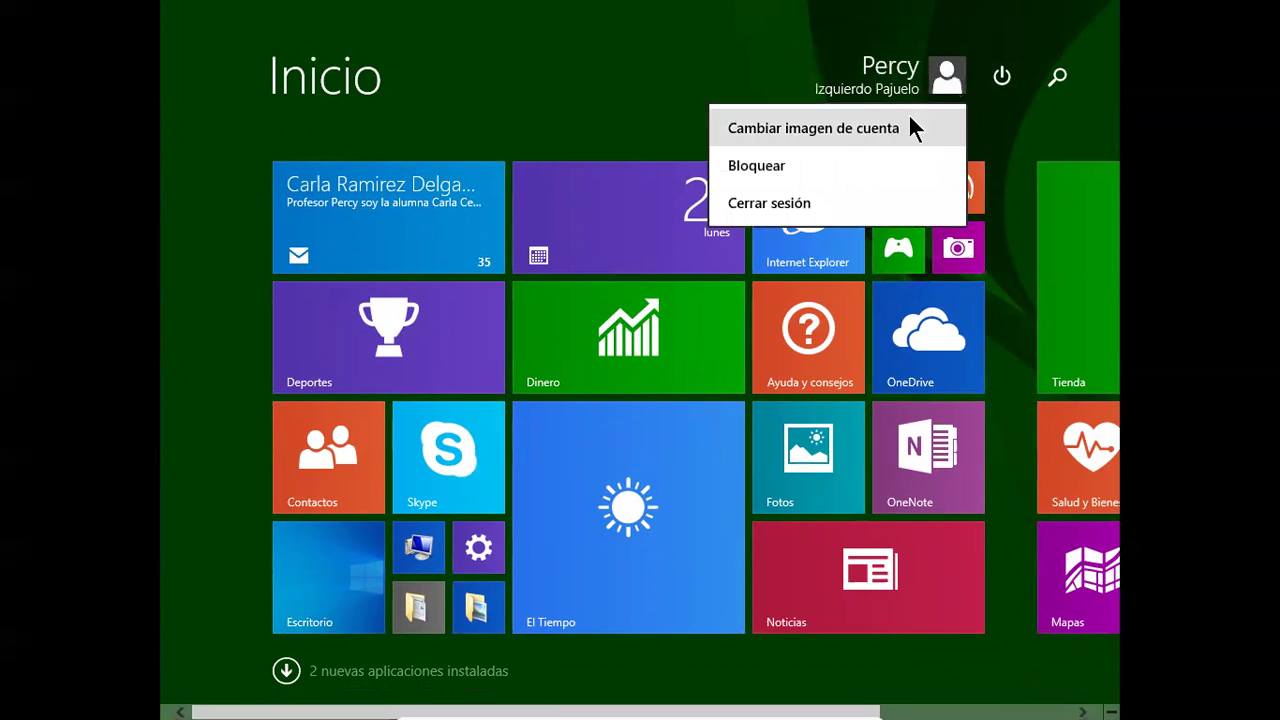
pyautogui.press('Escape')
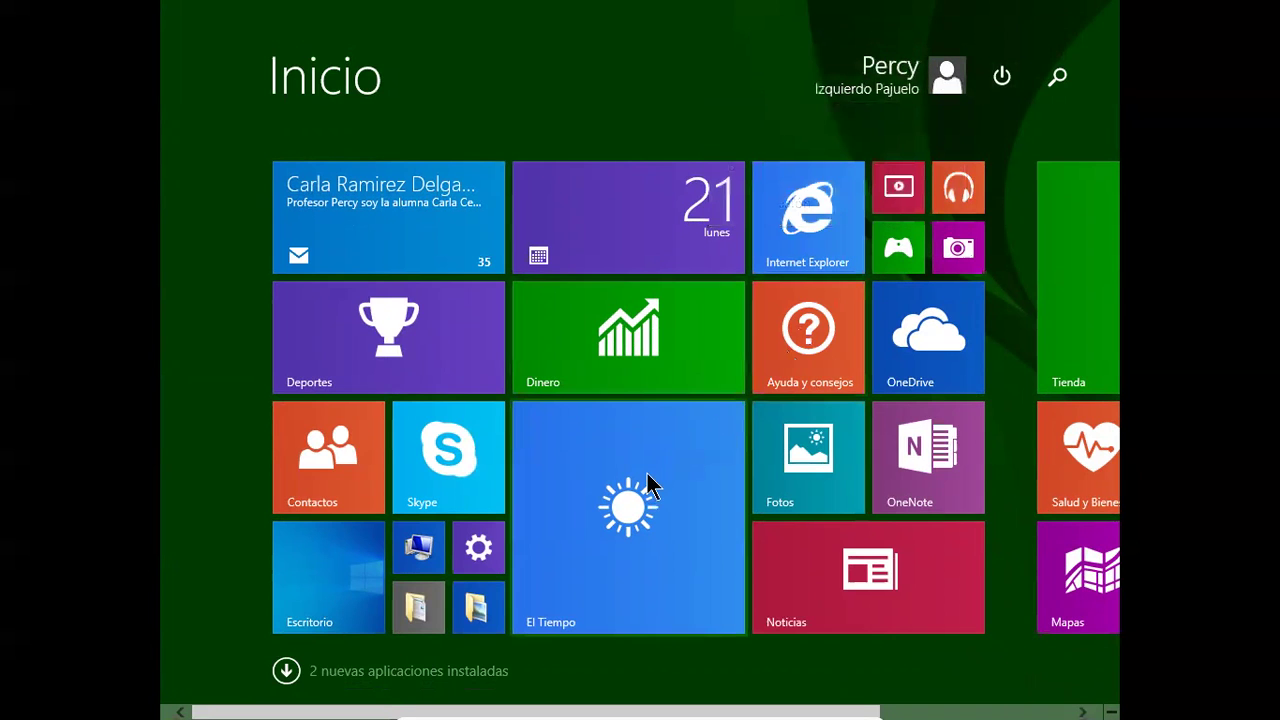
pyautogui.moveTo(429, 223); pyautogui.dragTo(428, 226)
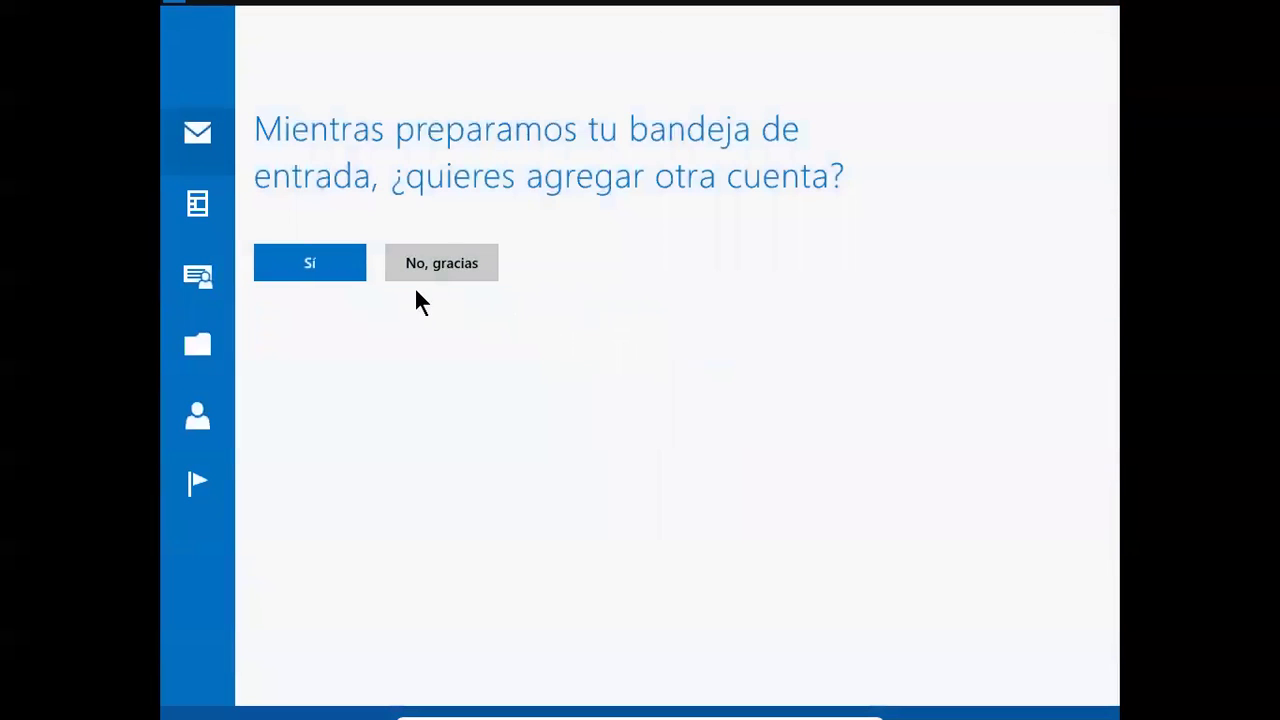
# Step: Try adding an Outlook.com account with the account e-mail and password via Conectar
pyautogui.click(312, 263)
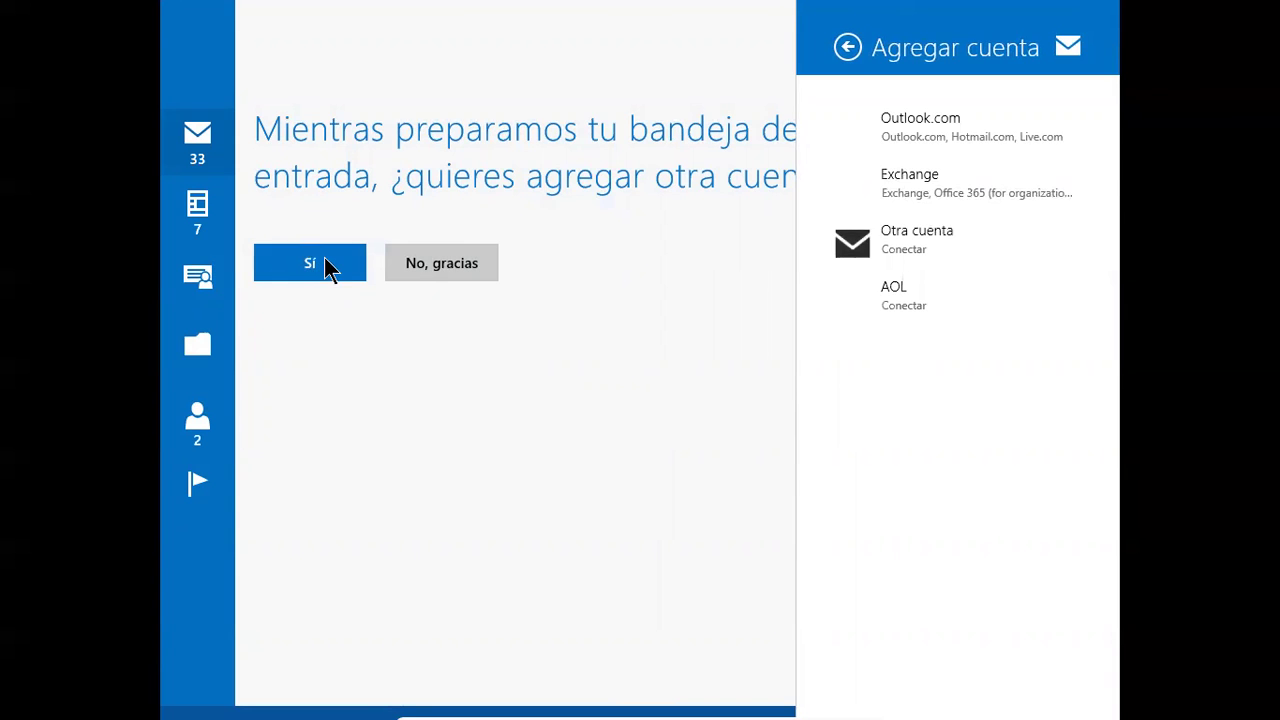
pyautogui.click(329, 269)
pyautogui.click(316, 270)
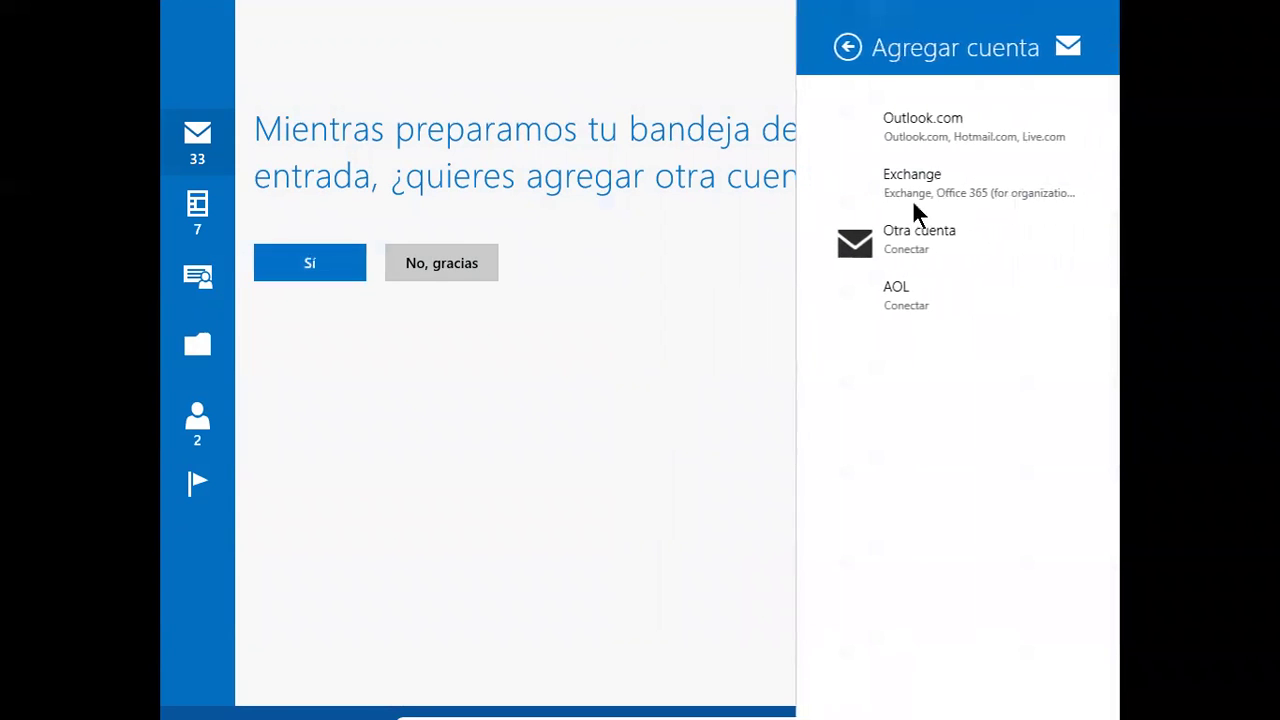
pyautogui.click(978, 140)
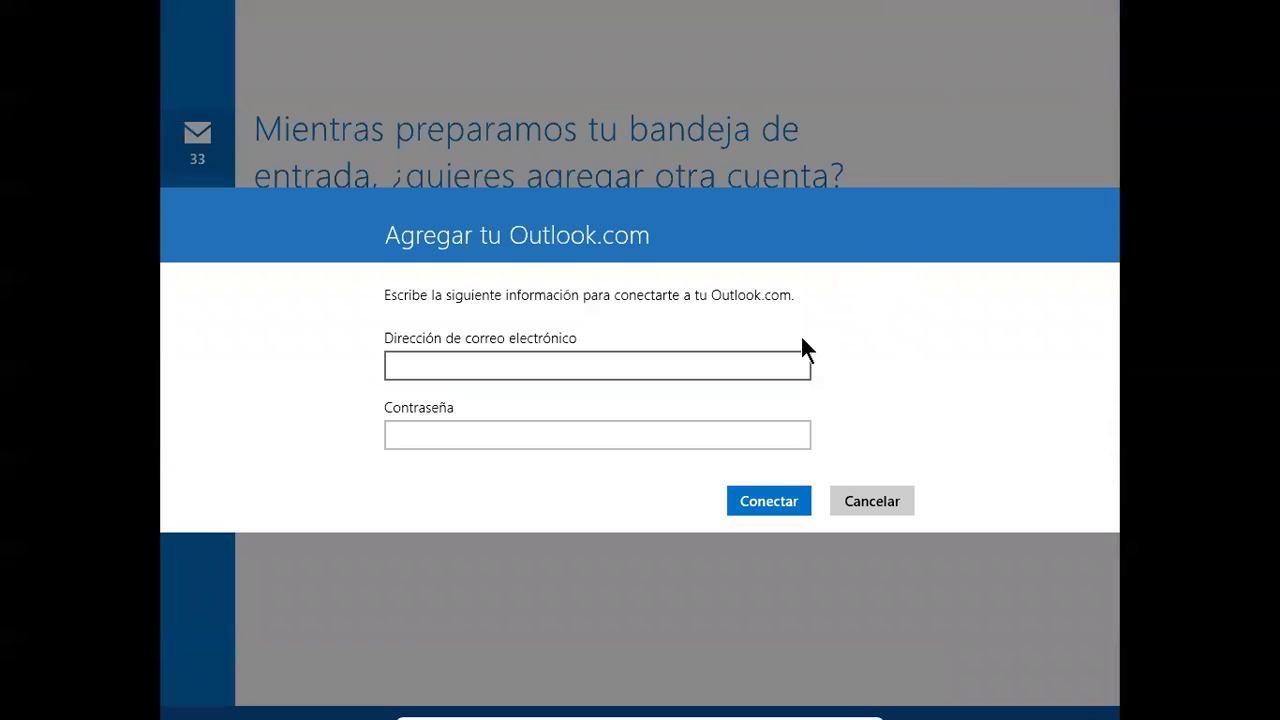
pyautogui.press('Tab')
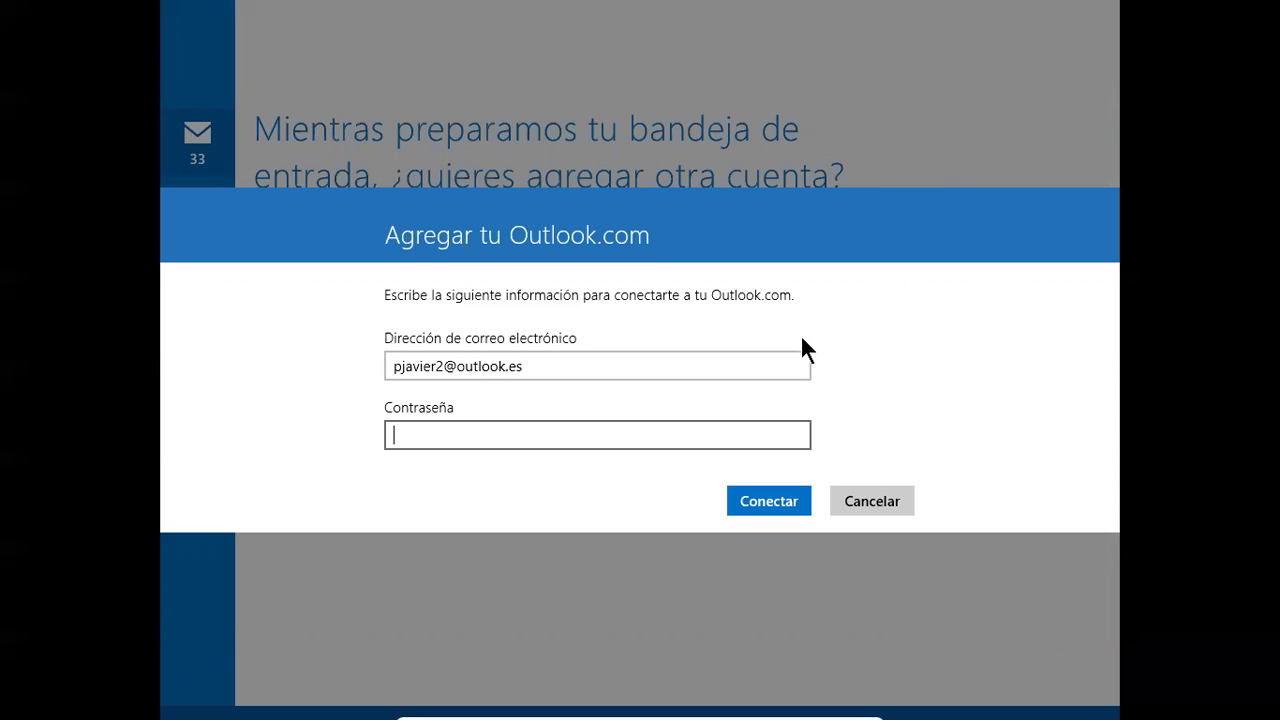
pyautogui.write('••••••••••••••')
pyautogui.click(775, 500)
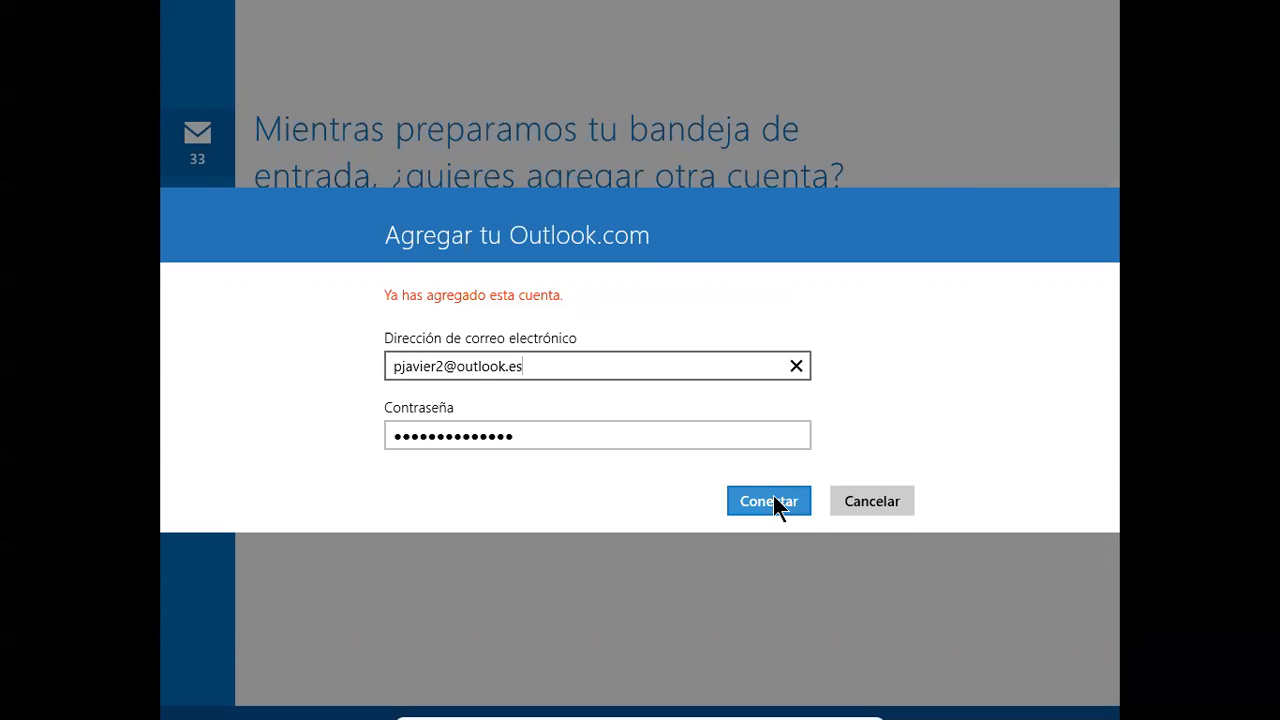
# Step: Cancel the duplicate account, decline with 'No, gracias', view the inbox and minimise Mail
pyautogui.click(893, 505)
pyautogui.click(463, 264)
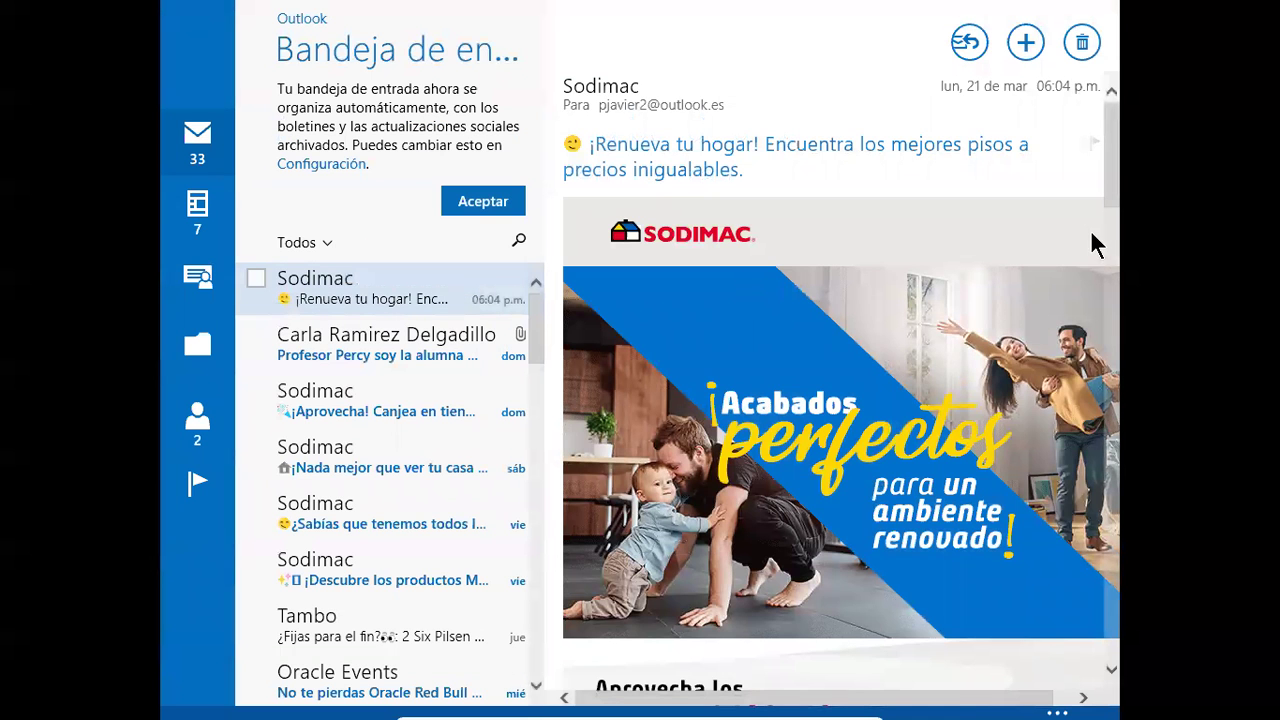
pyautogui.scroll(-2, 1080, 180)
pyautogui.moveTo(1112, 150); pyautogui.dragTo(1062, 40)
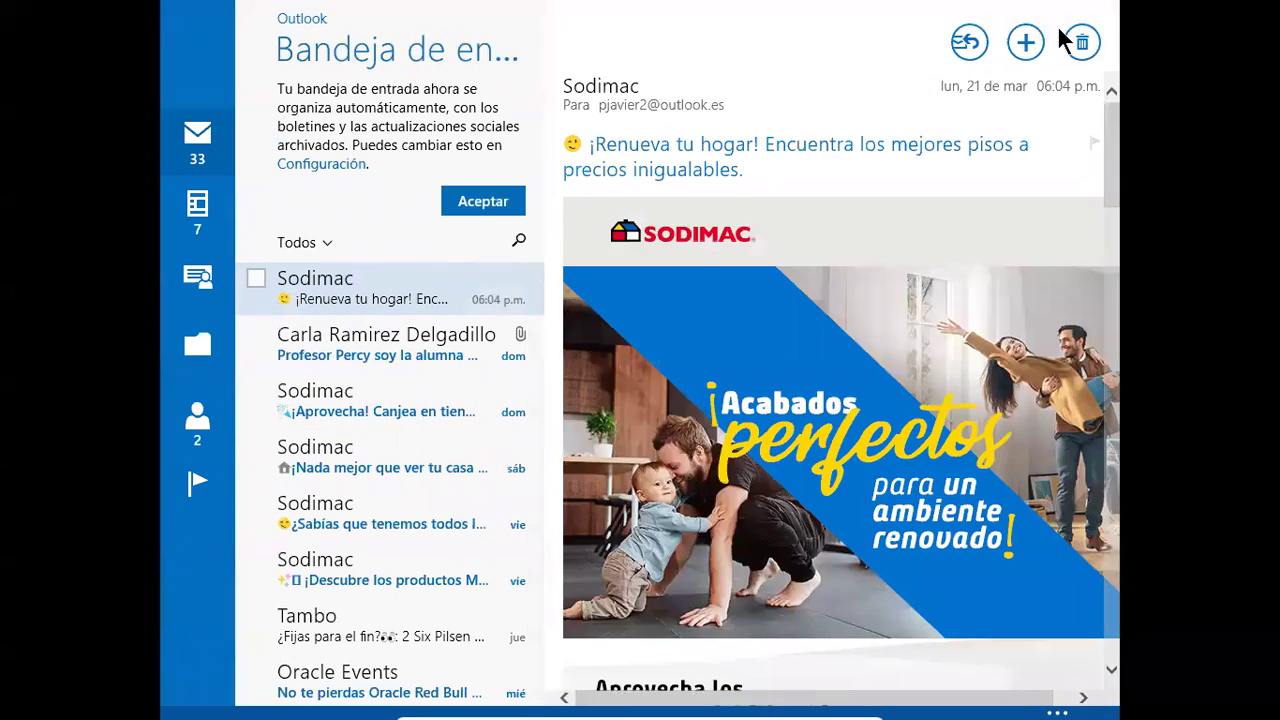
pyautogui.click(1075, 14)
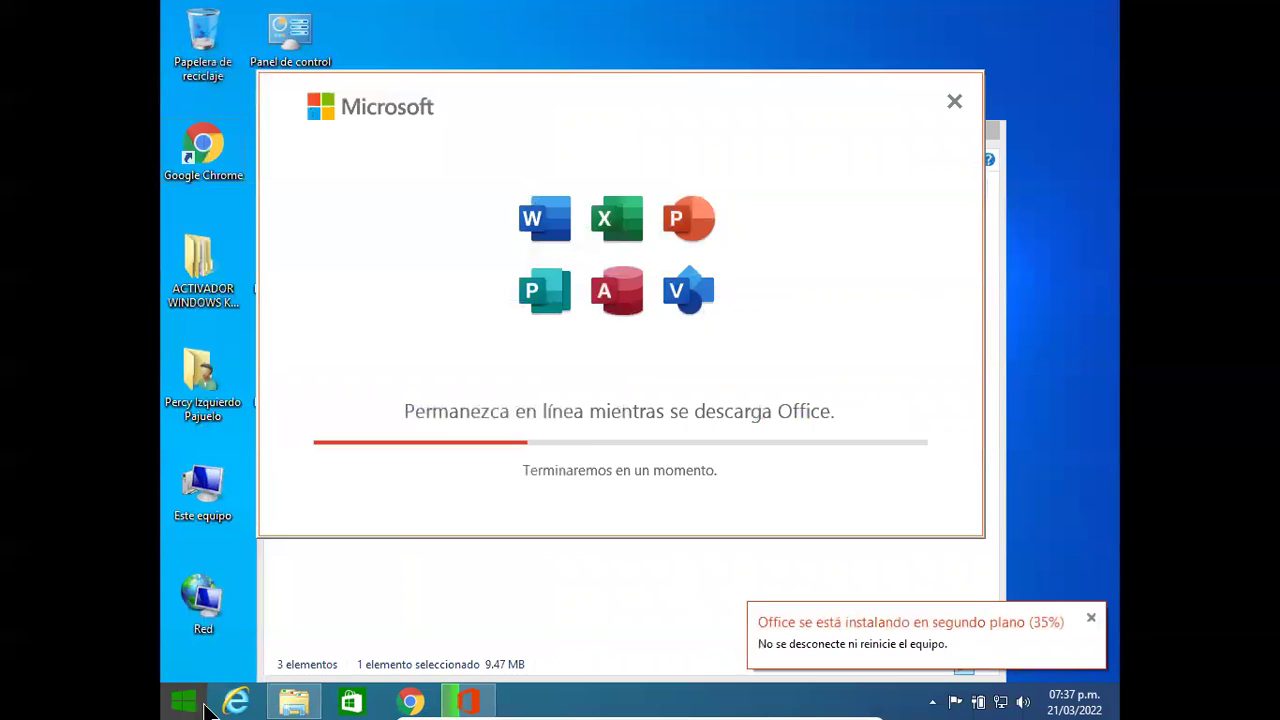
# Step: Browse the Start screen tiles, go to Escritorio and launch Google Chrome from its desktop icon
pyautogui.click(184, 702)
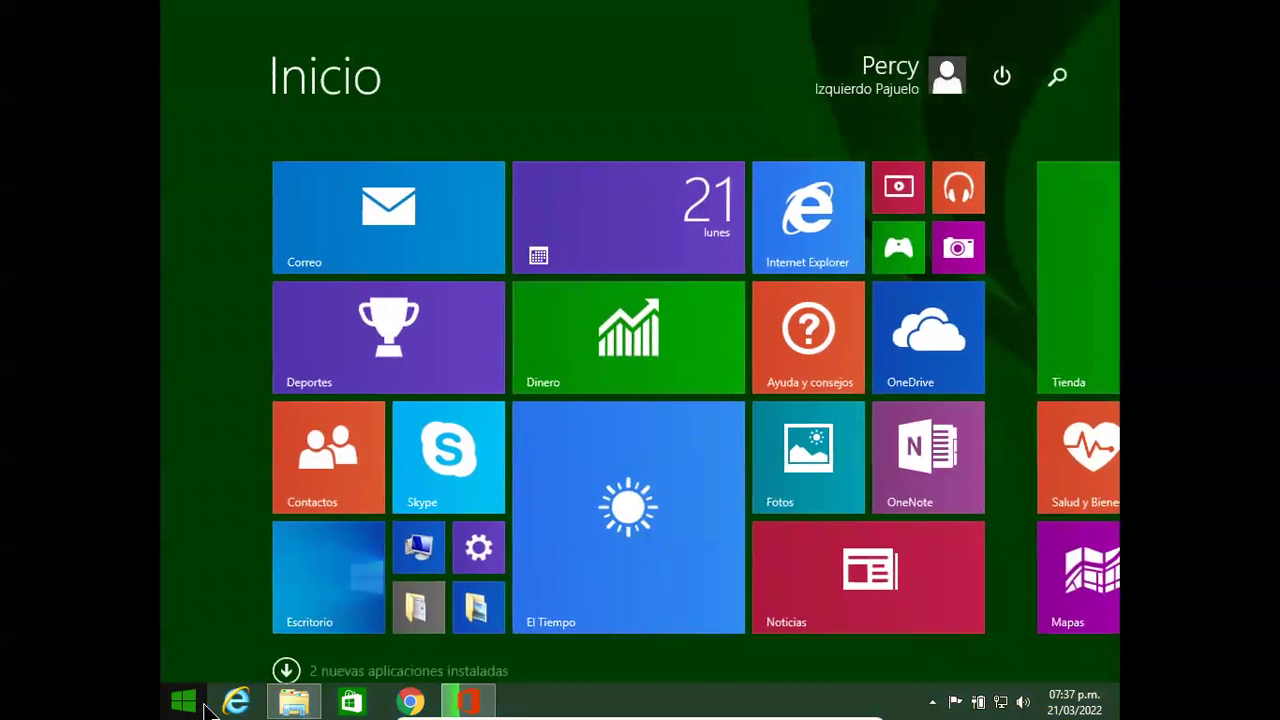
pyautogui.scroll(-1, 946, 714)
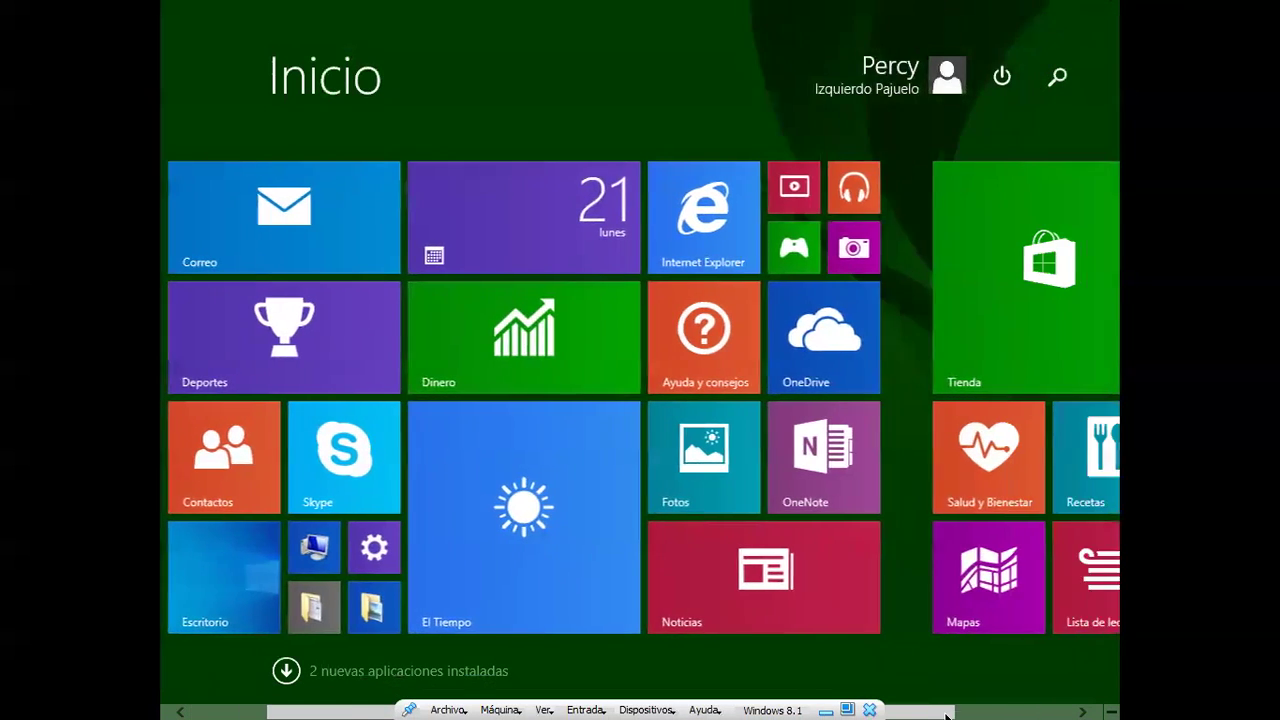
pyautogui.scroll(-2, 946, 714)
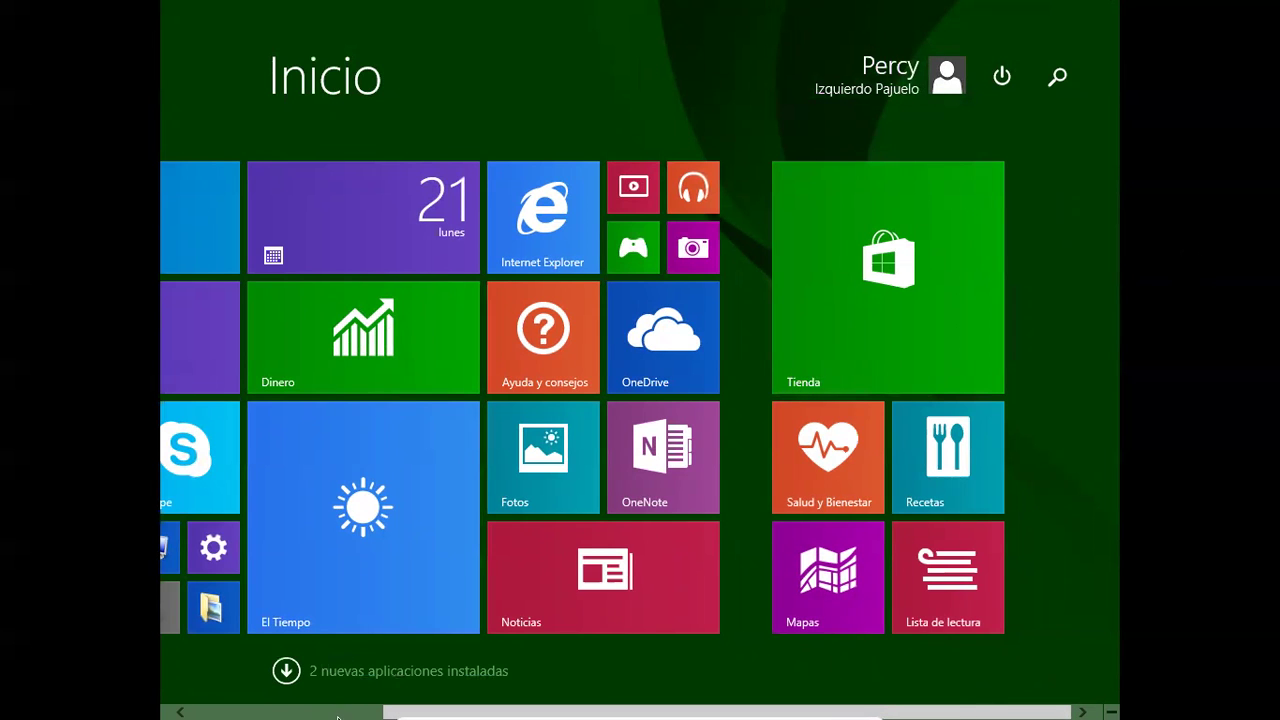
pyautogui.scroll(3, 338, 716)
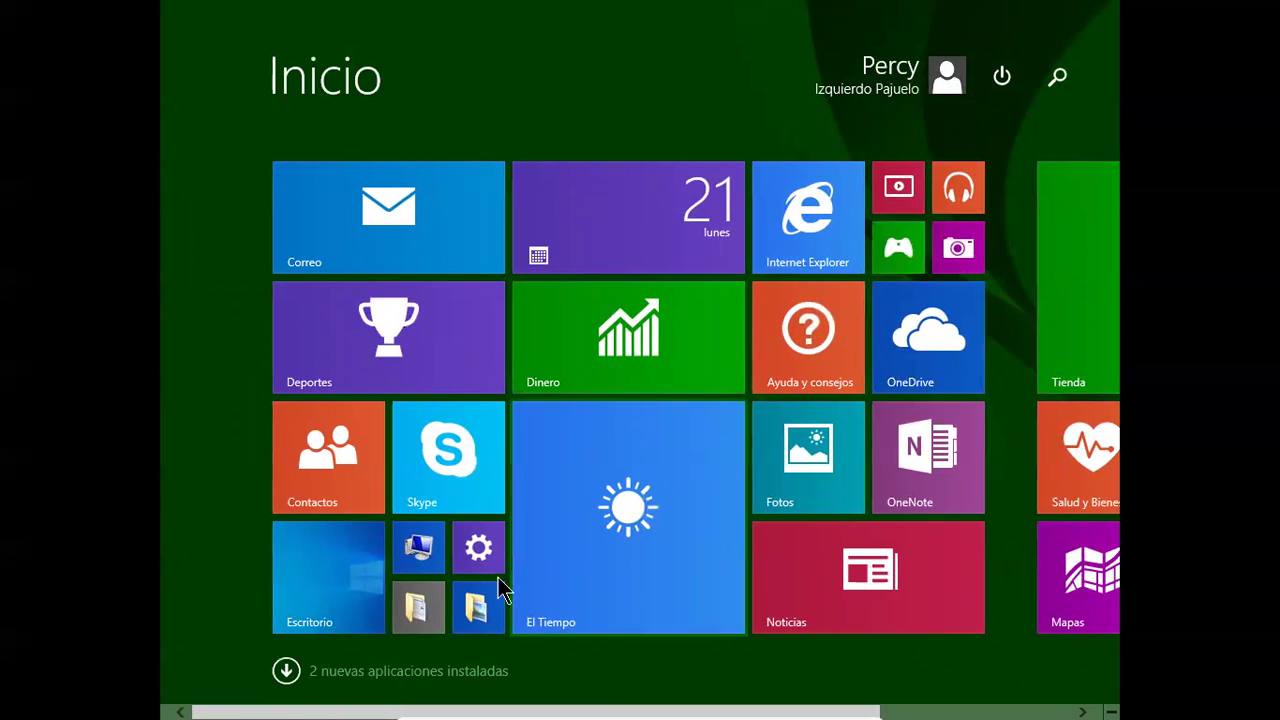
pyautogui.click(354, 603)
pyautogui.doubleClick(208, 140)
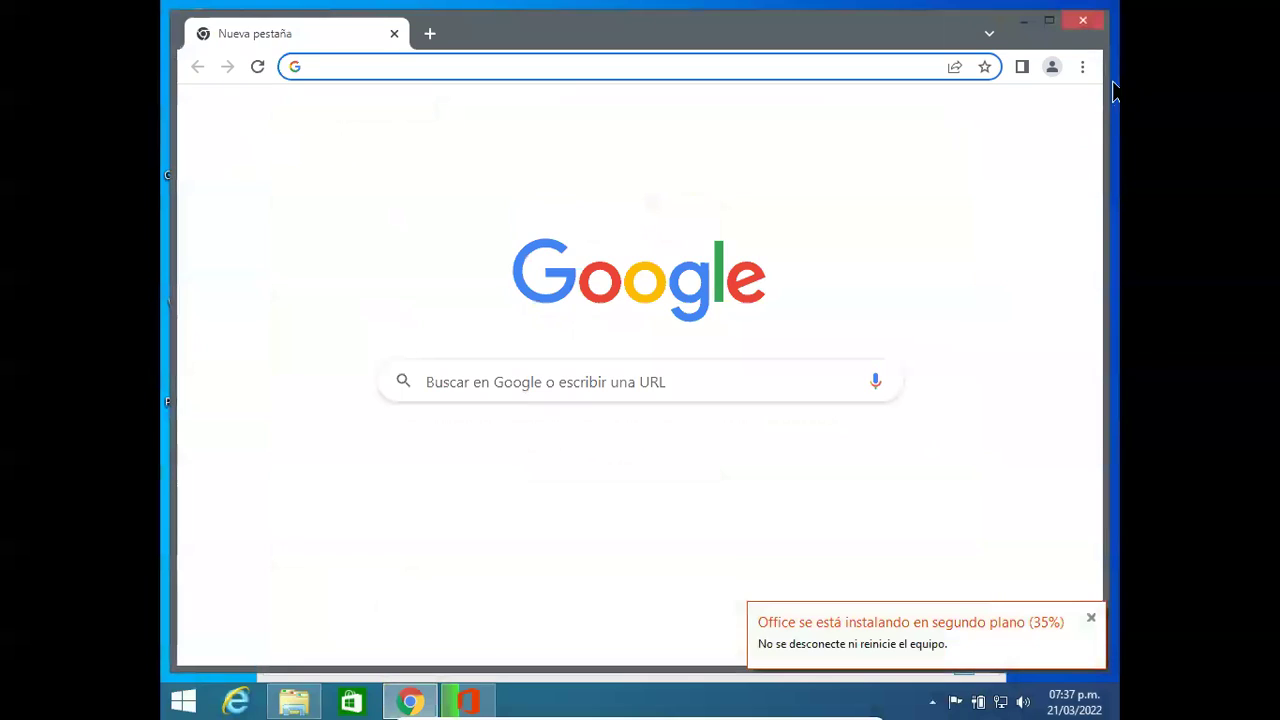
# Step: Maximise Chrome, search Google for outlook and open the Outlook website
pyautogui.click(1048, 22)
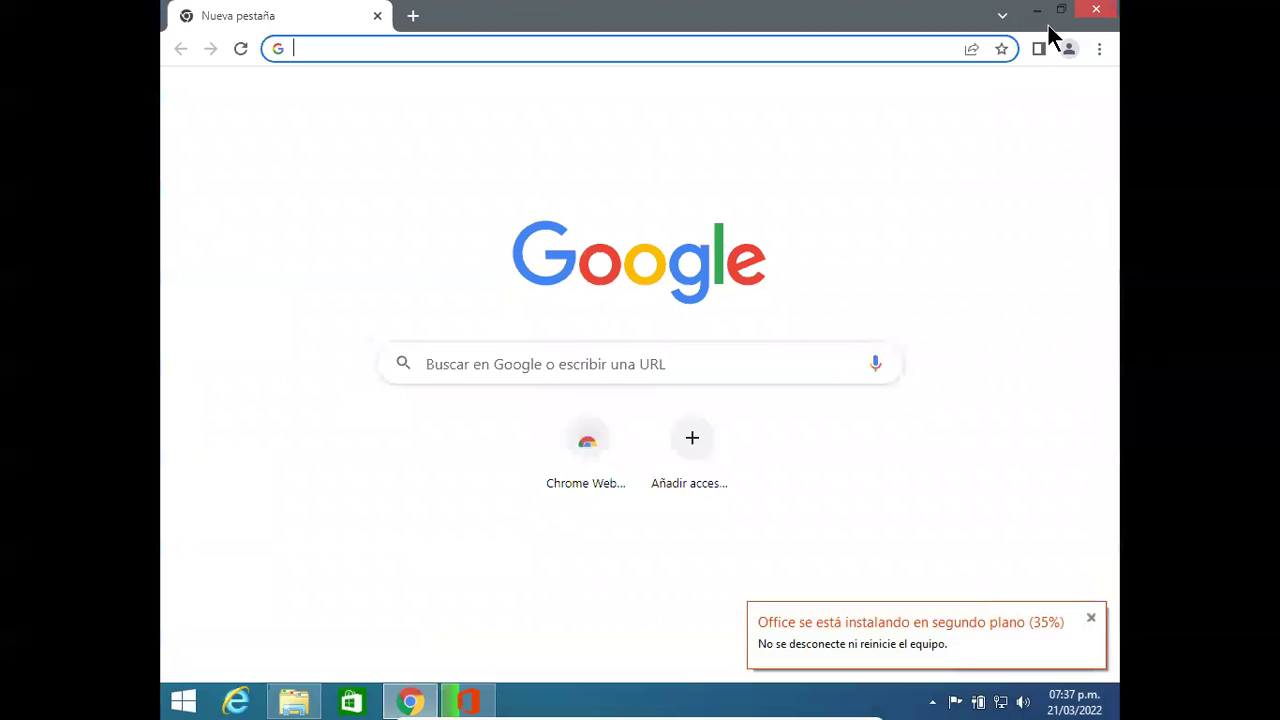
pyautogui.click(755, 351)
pyautogui.click(978, 230)
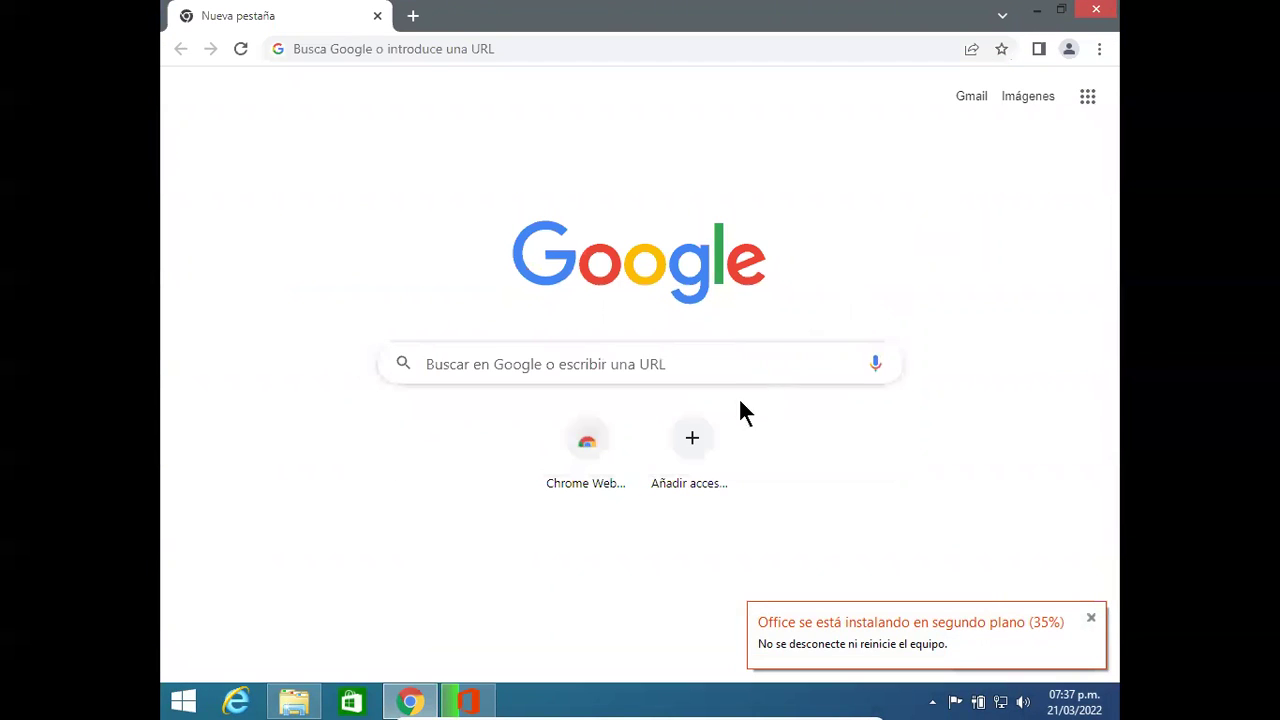
pyautogui.click(743, 367)
pyautogui.write('out')
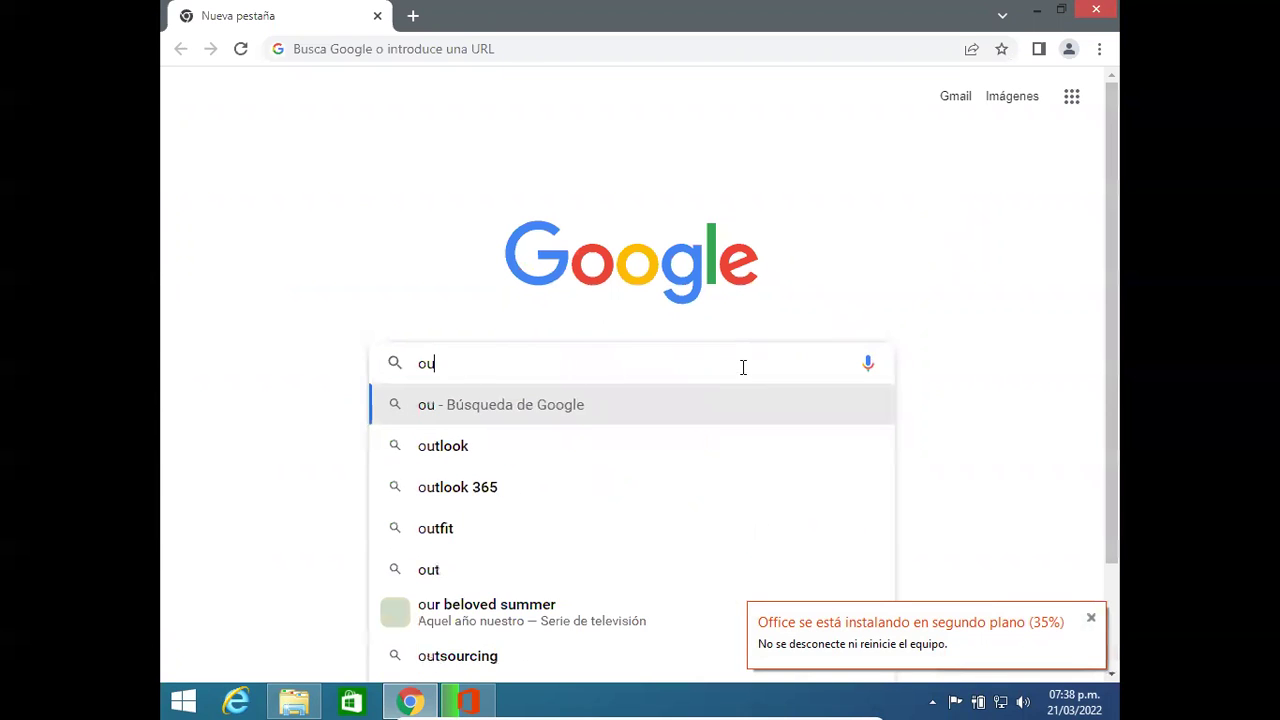
pyautogui.click(593, 404)
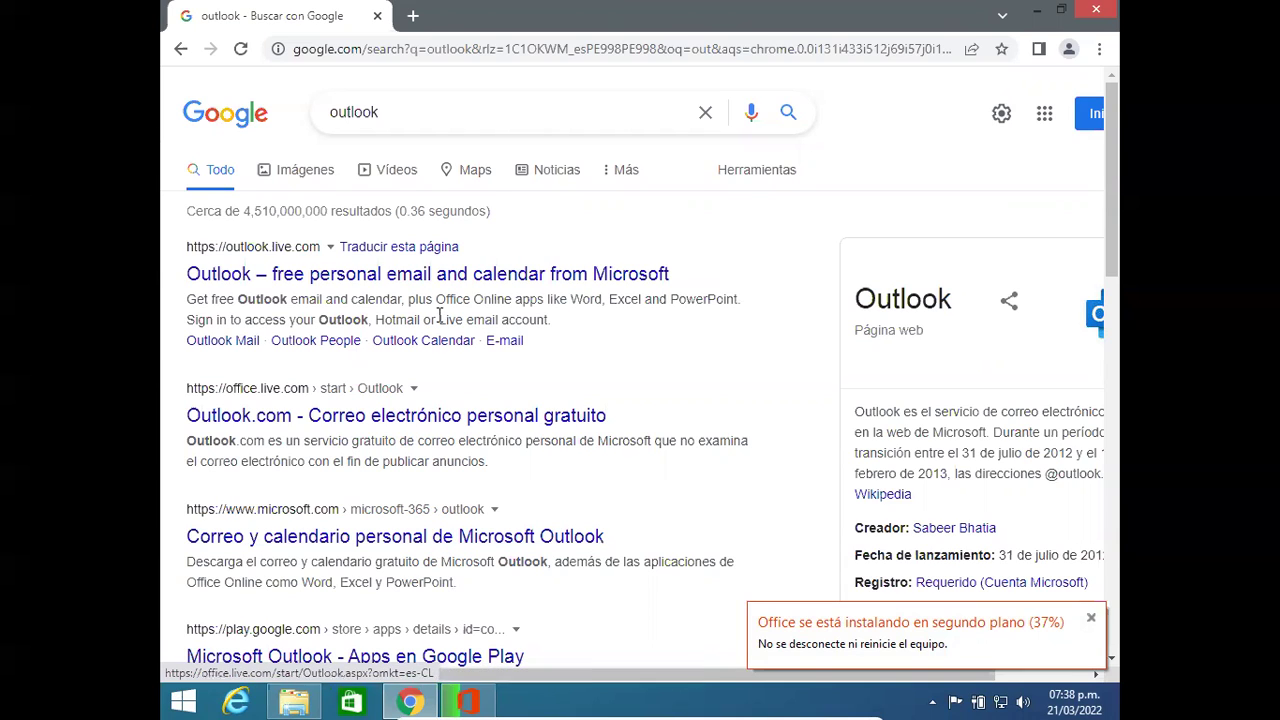
pyautogui.click(443, 272)
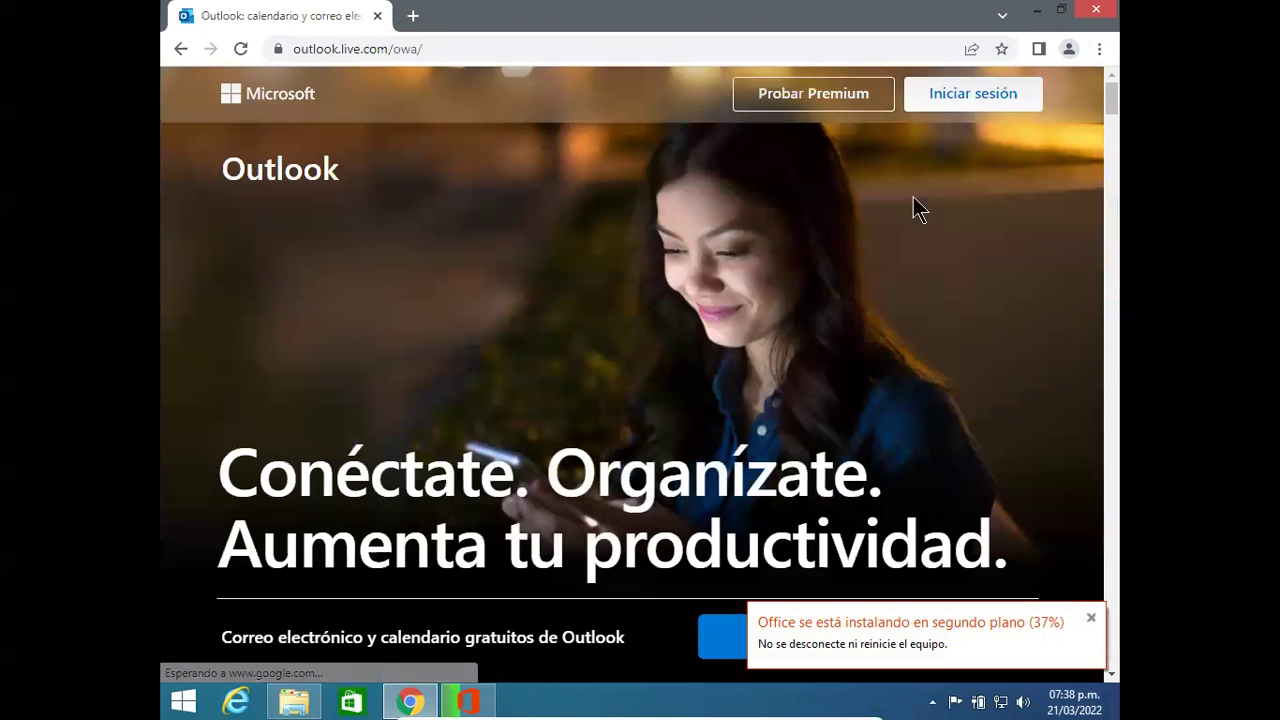
# Step: Sign in to Outlook with the account e-mail and password and answer Sí to stay signed in
pyautogui.click(970, 96)
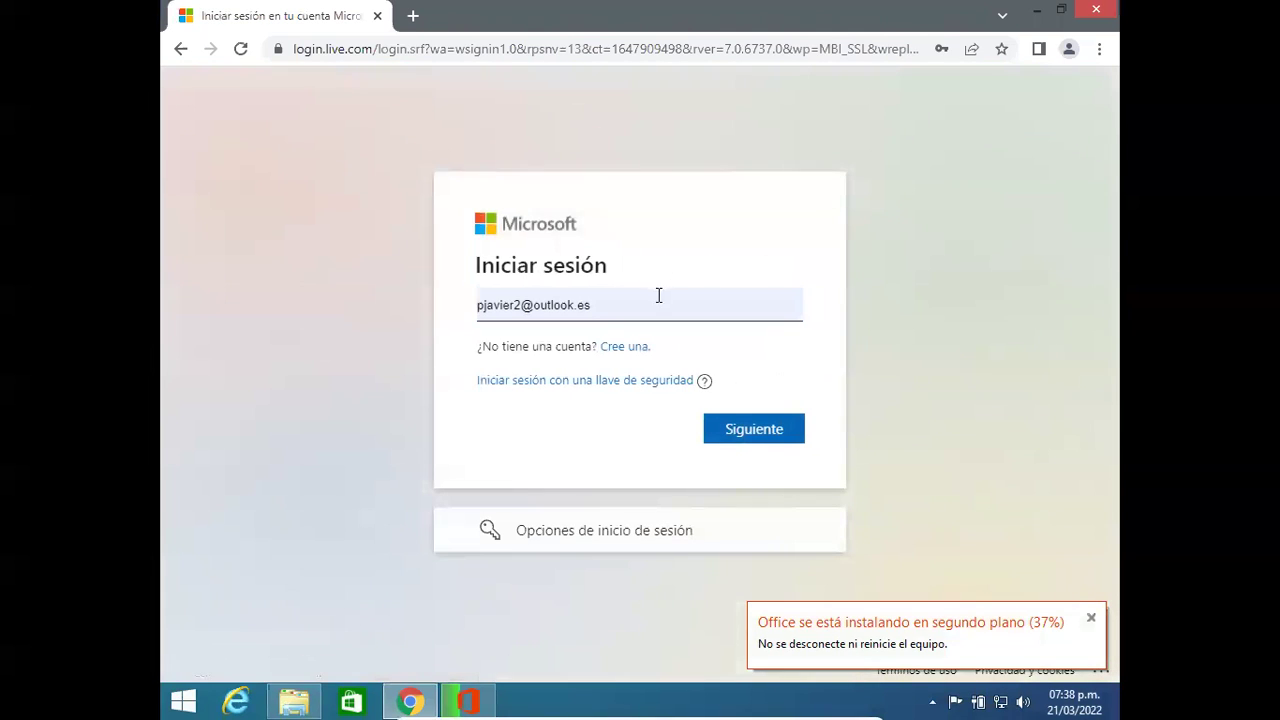
pyautogui.click(731, 430)
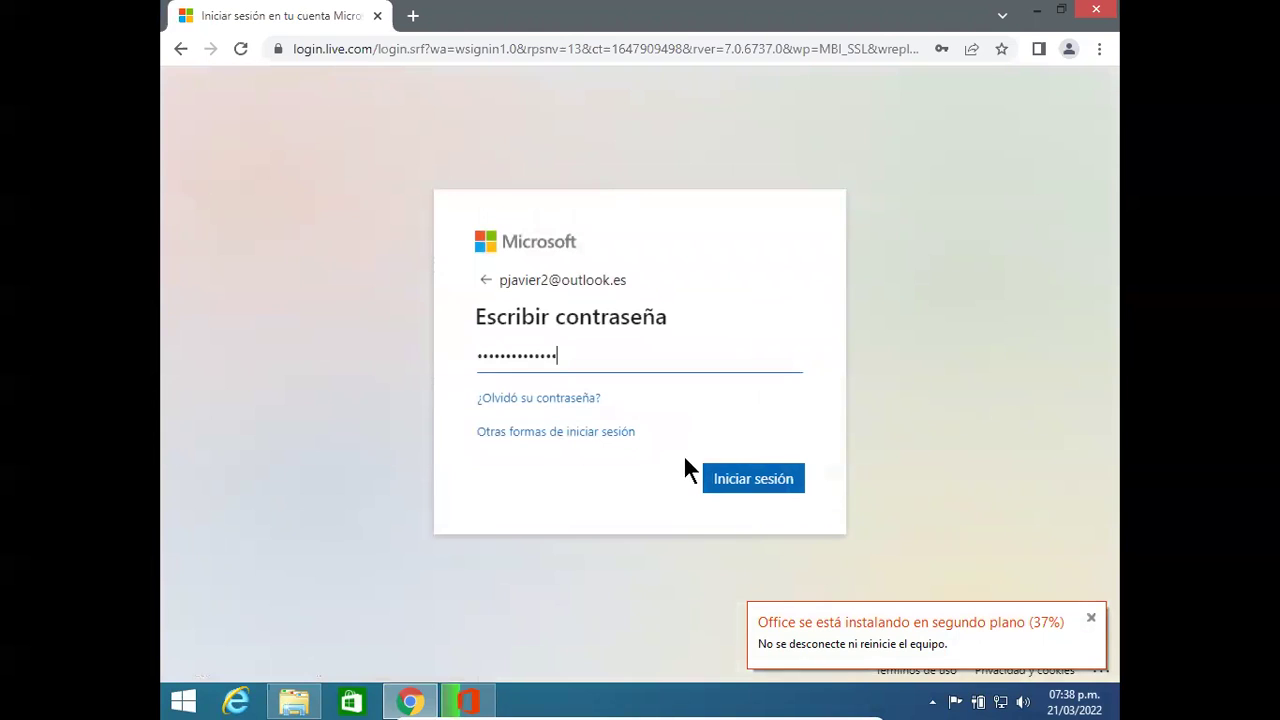
pyautogui.click(743, 478)
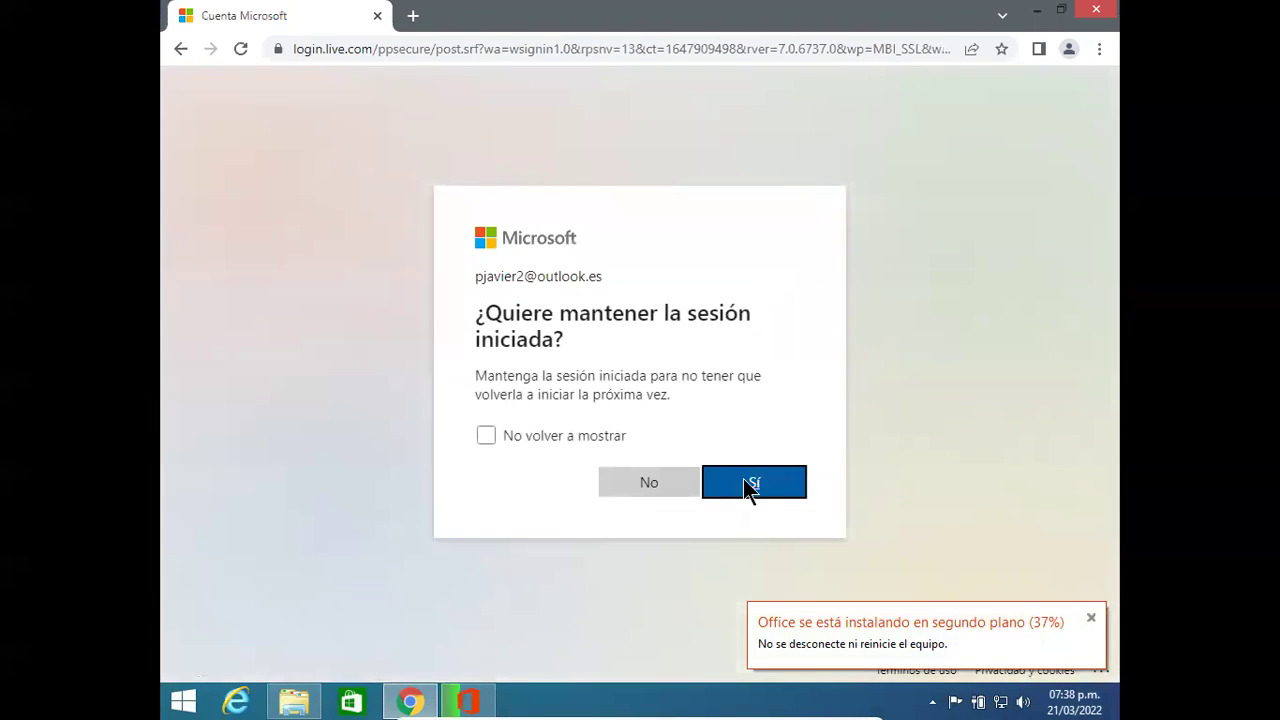
pyautogui.click(743, 480)
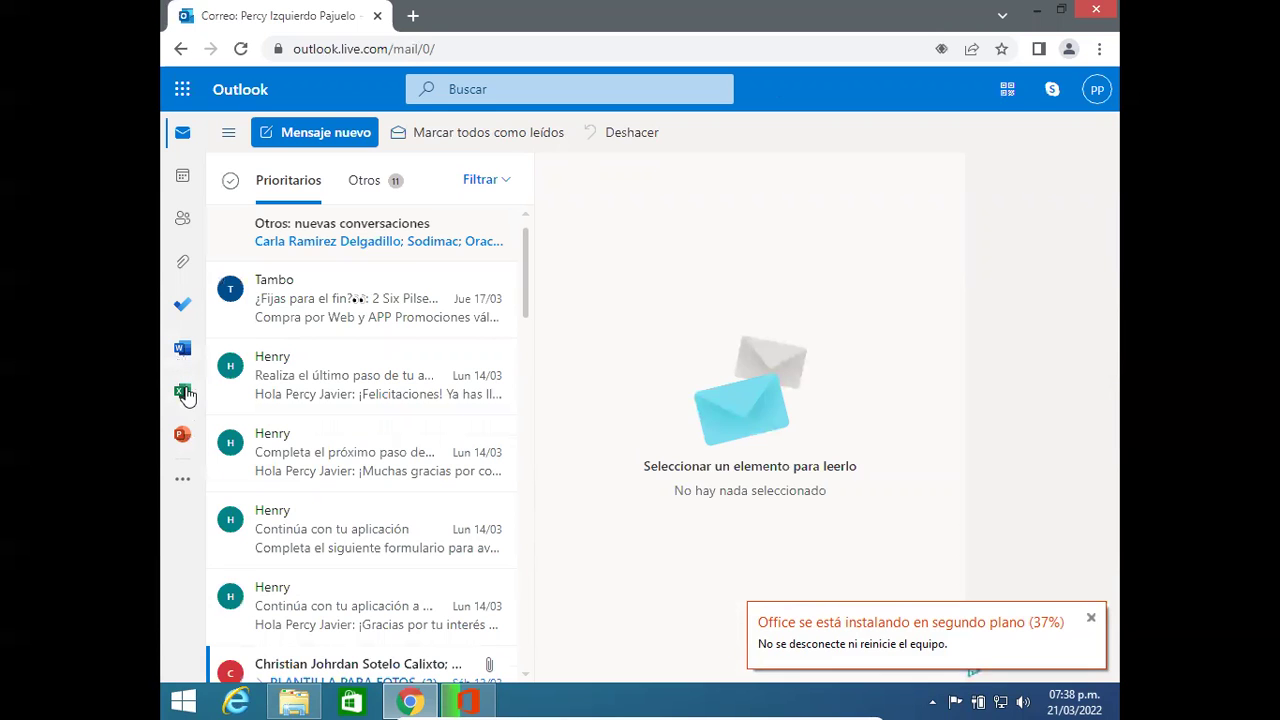
# Step: Dismiss the 'Ver sus carpetas aquí' tip and launch Word Online from Outlook's left rail
pyautogui.click(182, 486)
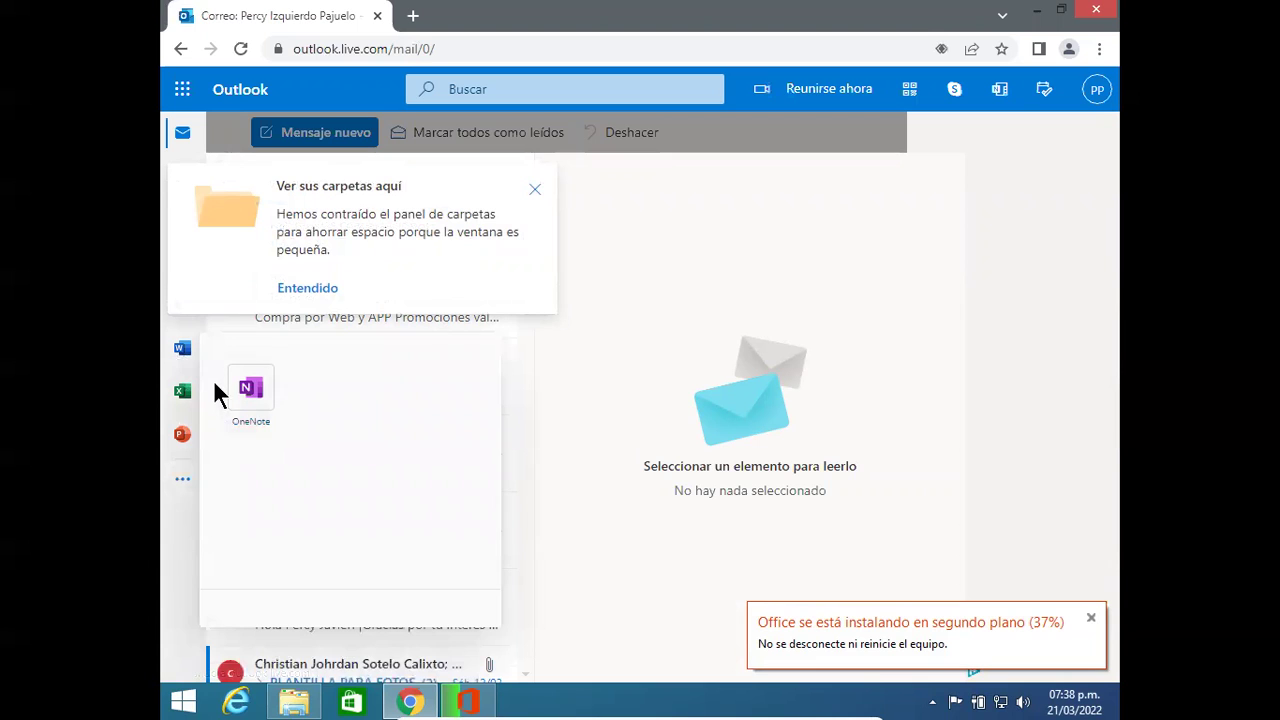
pyautogui.click(537, 191)
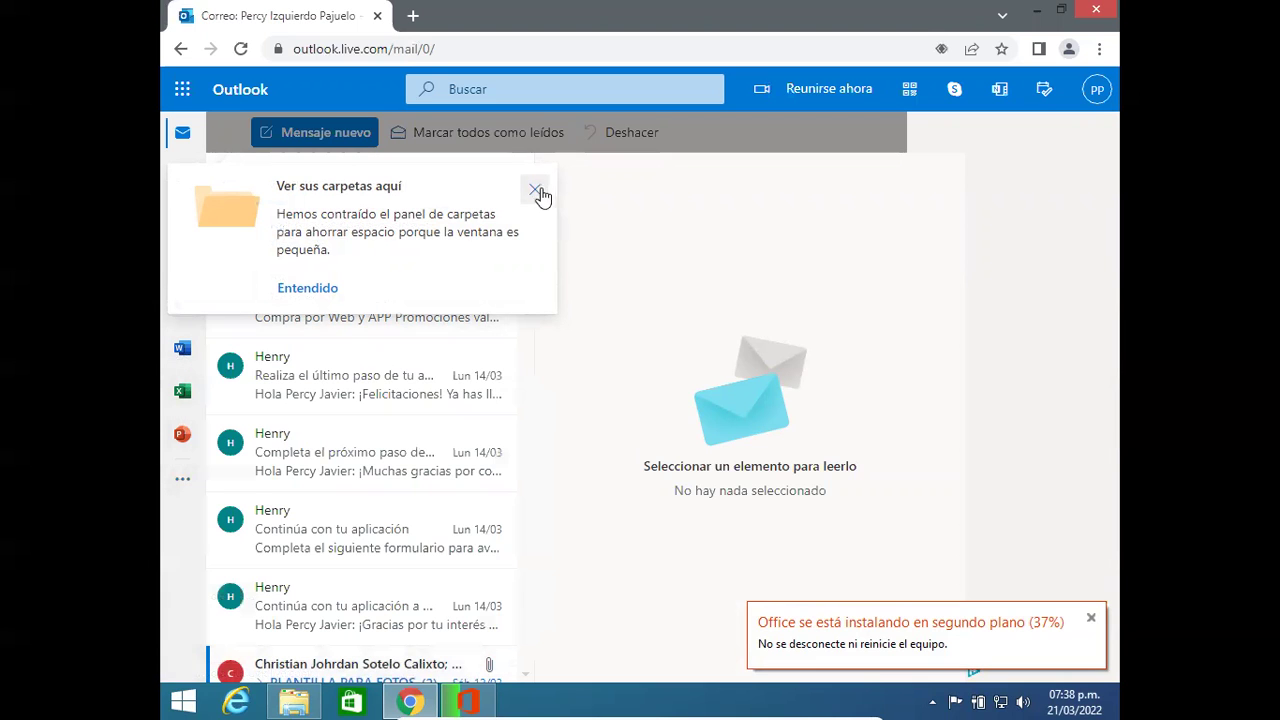
pyautogui.click(182, 350)
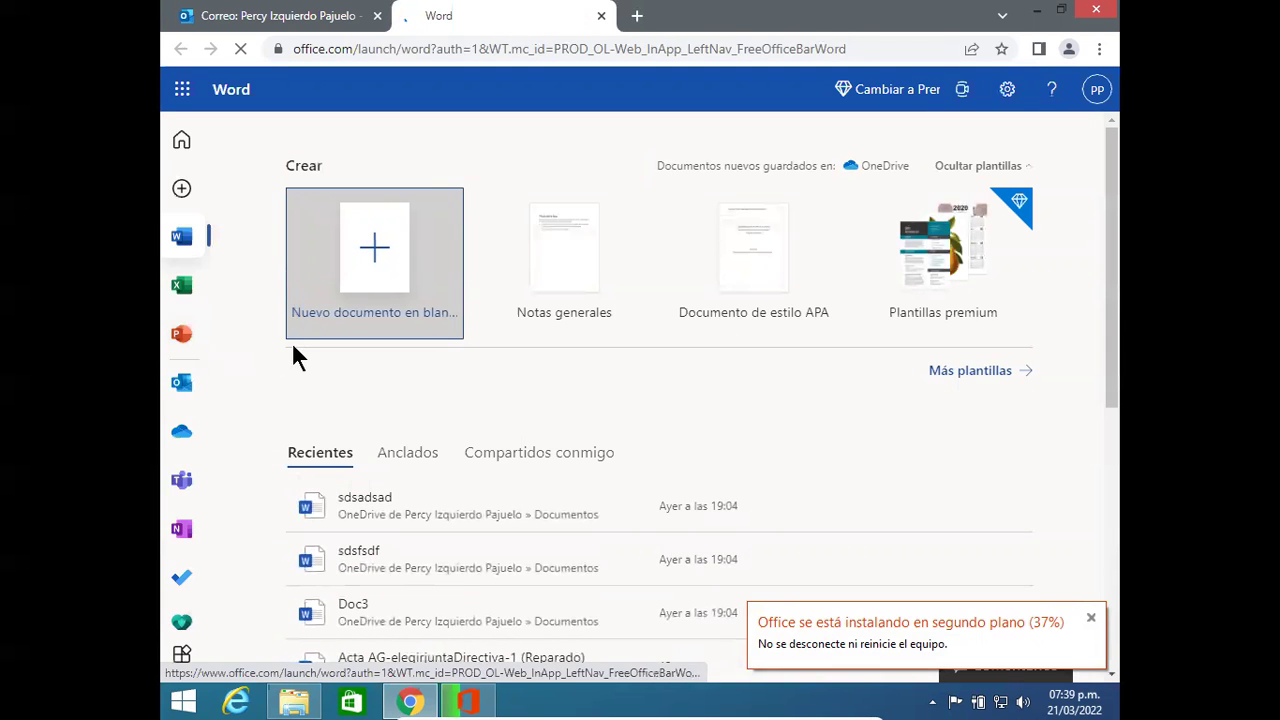
# Step: Start a new blank Word document, then open Doc3.docx from the Recientes list
pyautogui.click(368, 270)
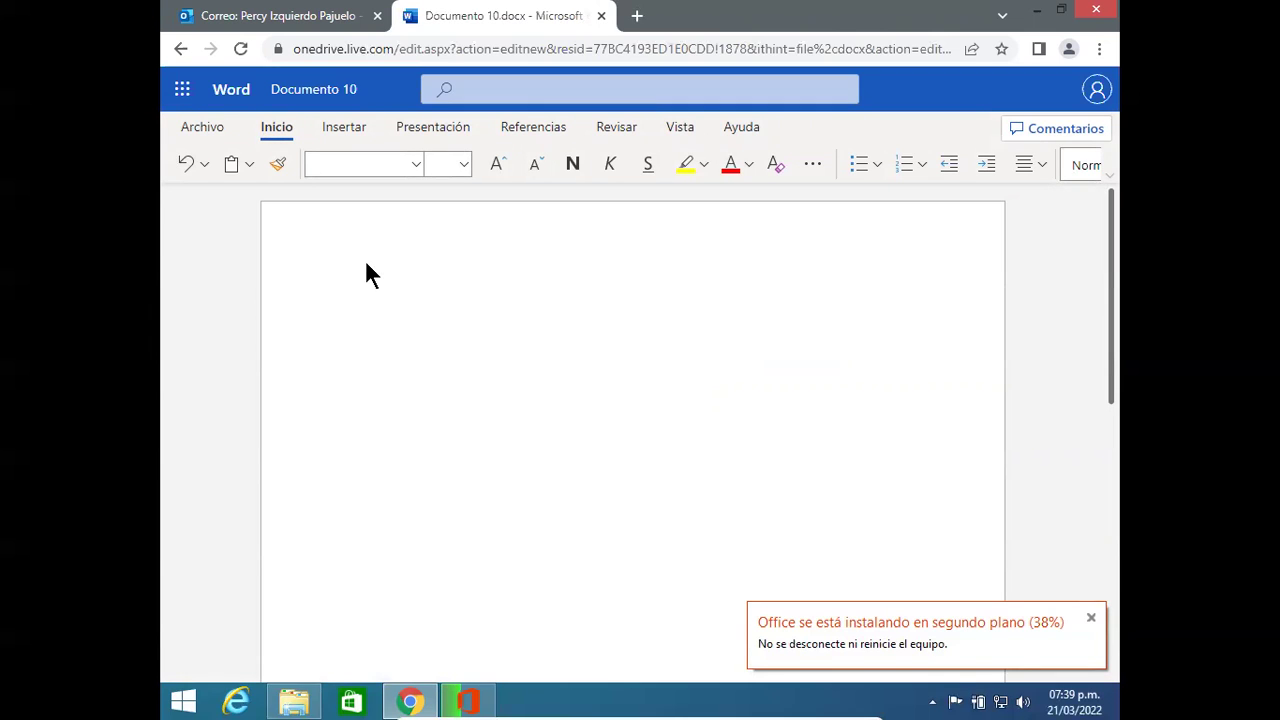
pyautogui.click(218, 128)
pyautogui.click(234, 224)
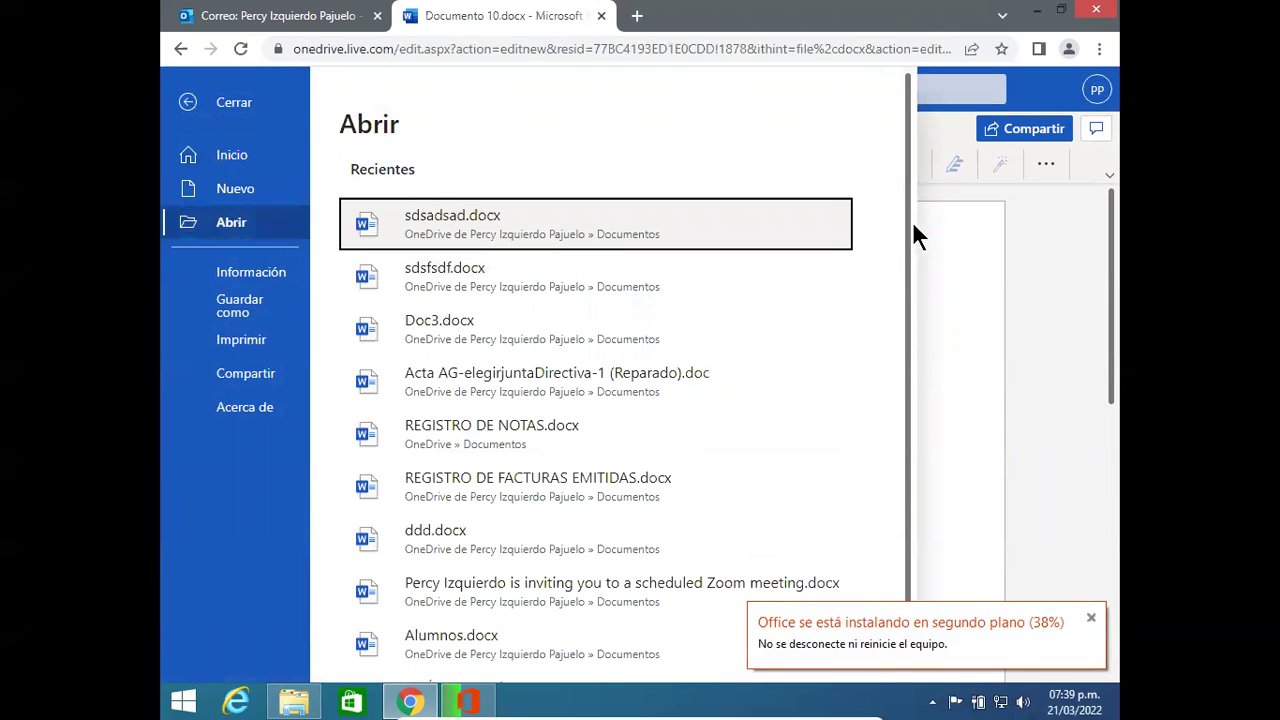
pyautogui.moveTo(908, 225); pyautogui.dragTo(906, 297)
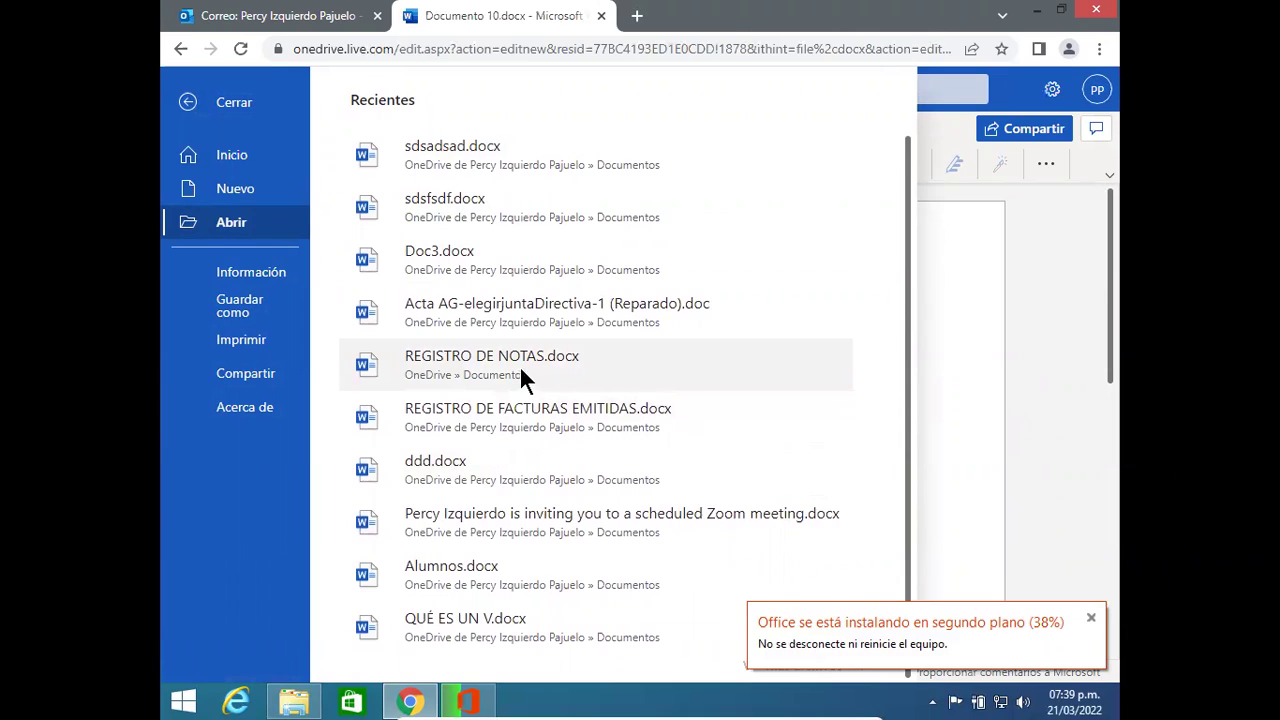
pyautogui.click(501, 264)
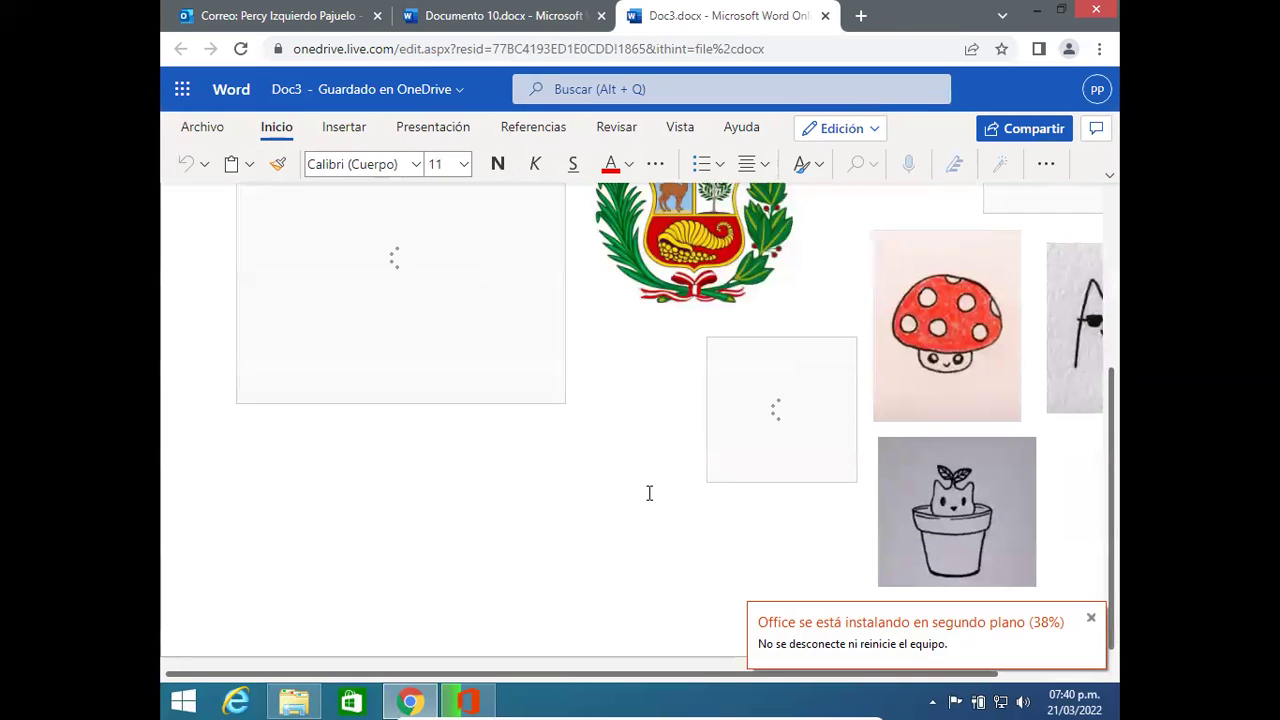
# Step: Create another blank Word document through Archivo > Nuevo
pyautogui.click(203, 130)
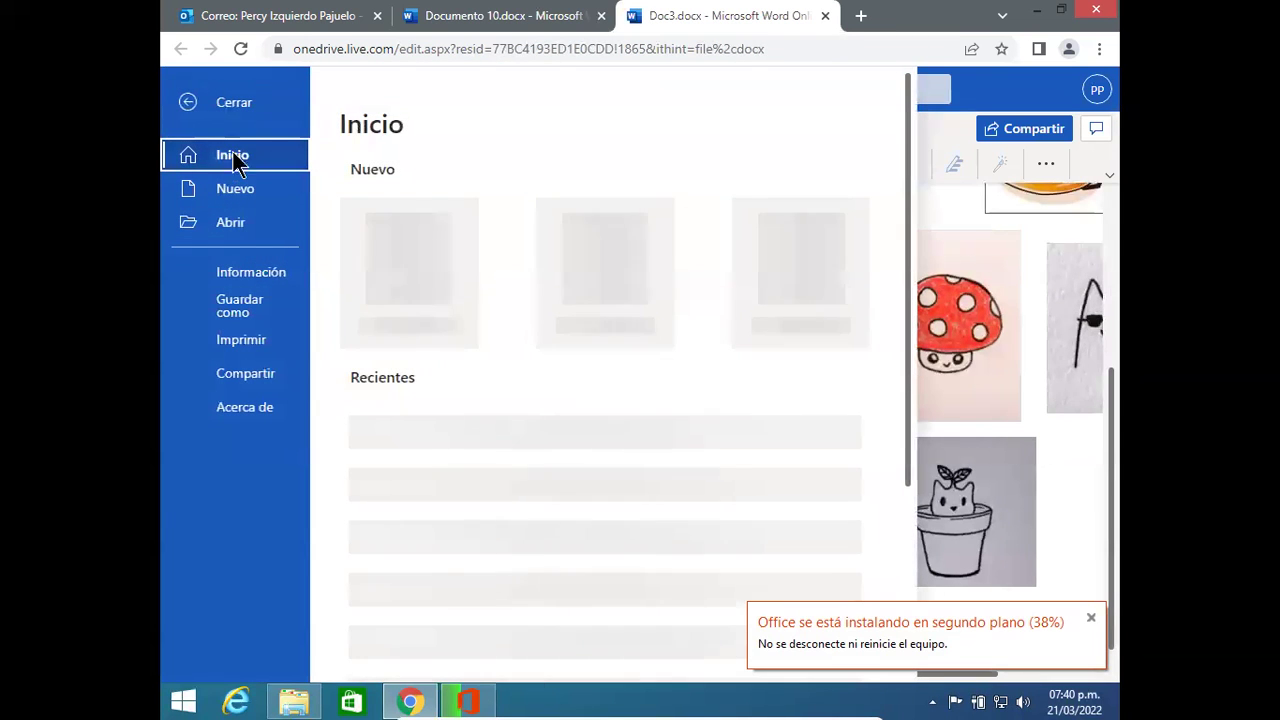
pyautogui.click(237, 194)
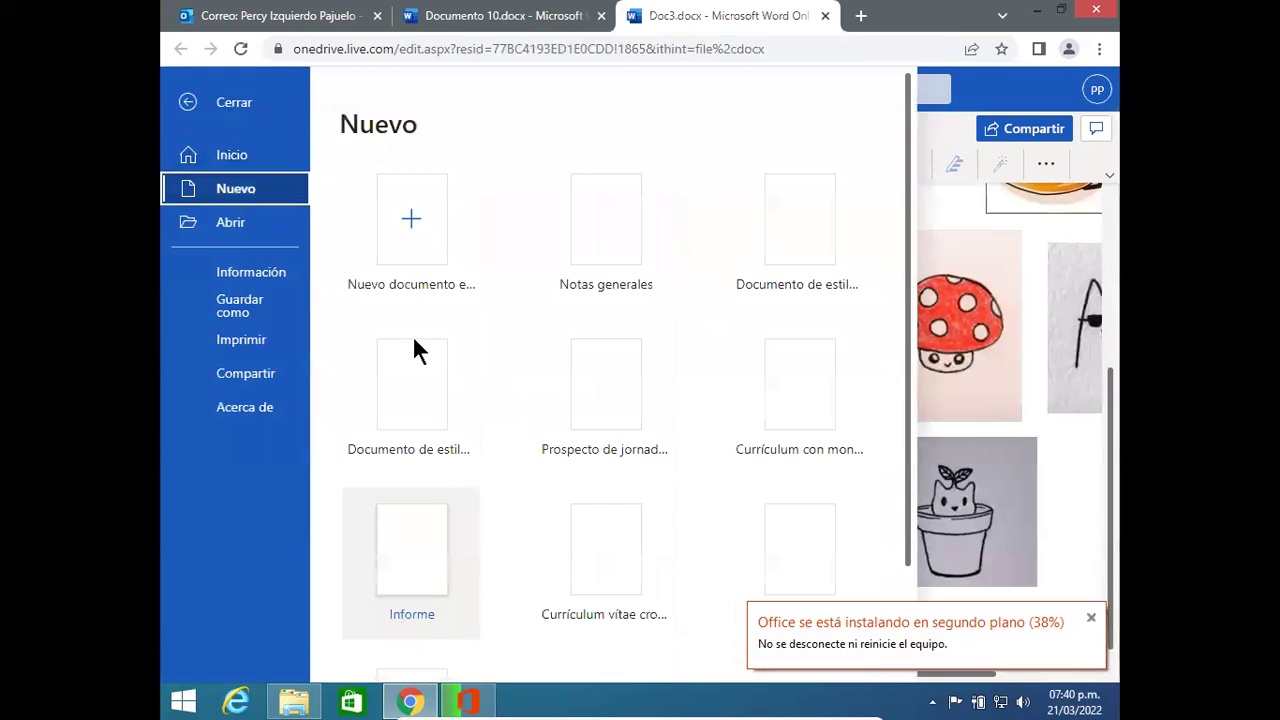
pyautogui.click(409, 257)
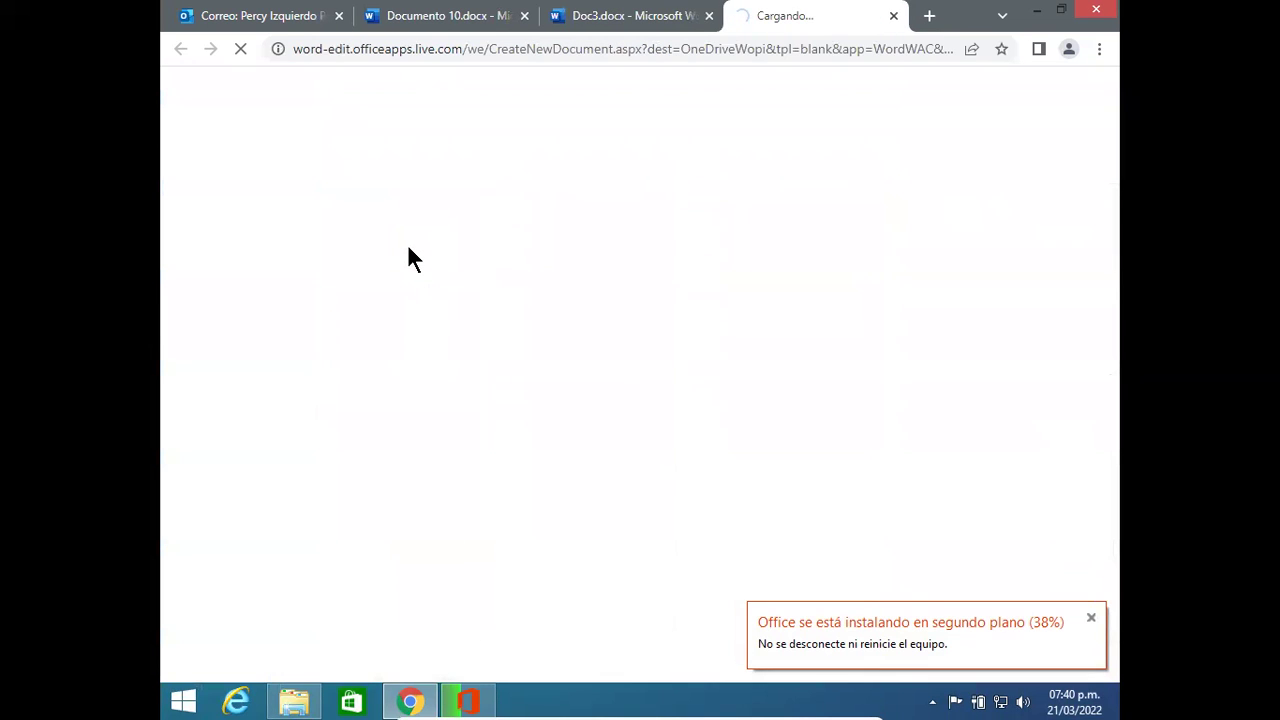
# Step: Close the Doc3 tab and launch Excel Online from the Microsoft 365 app list
pyautogui.click(412, 23)
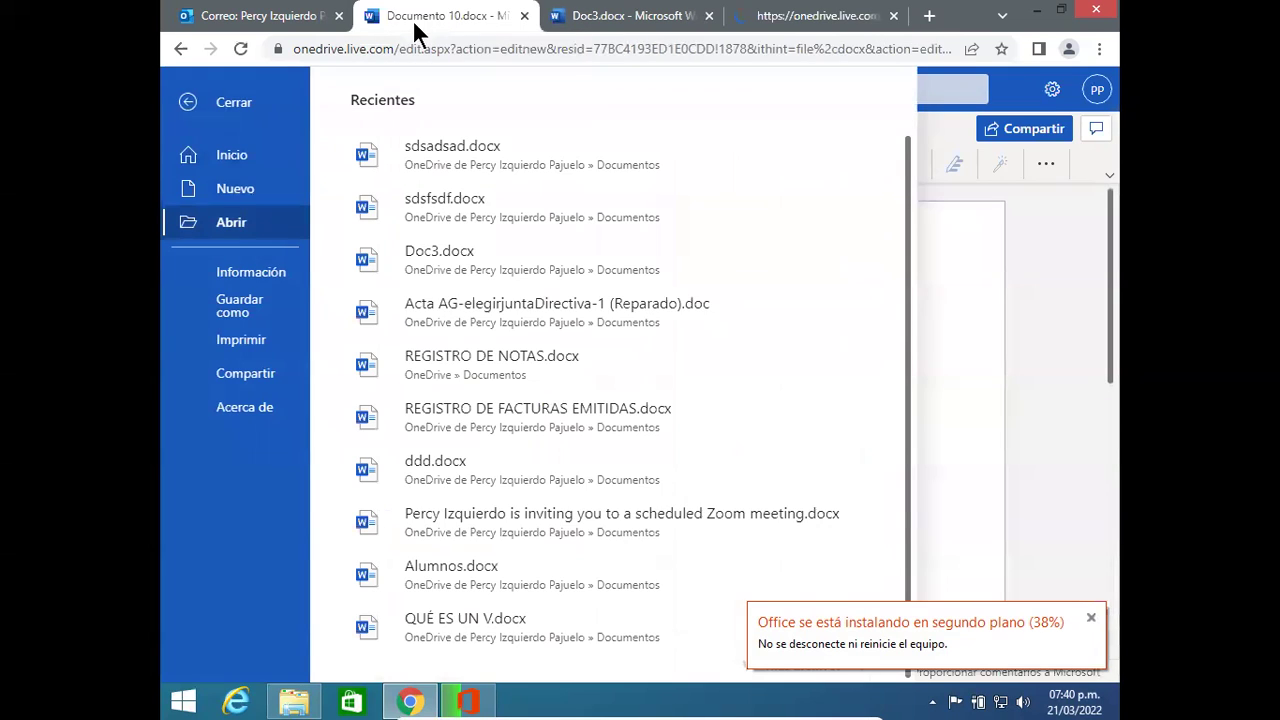
pyautogui.click(577, 28)
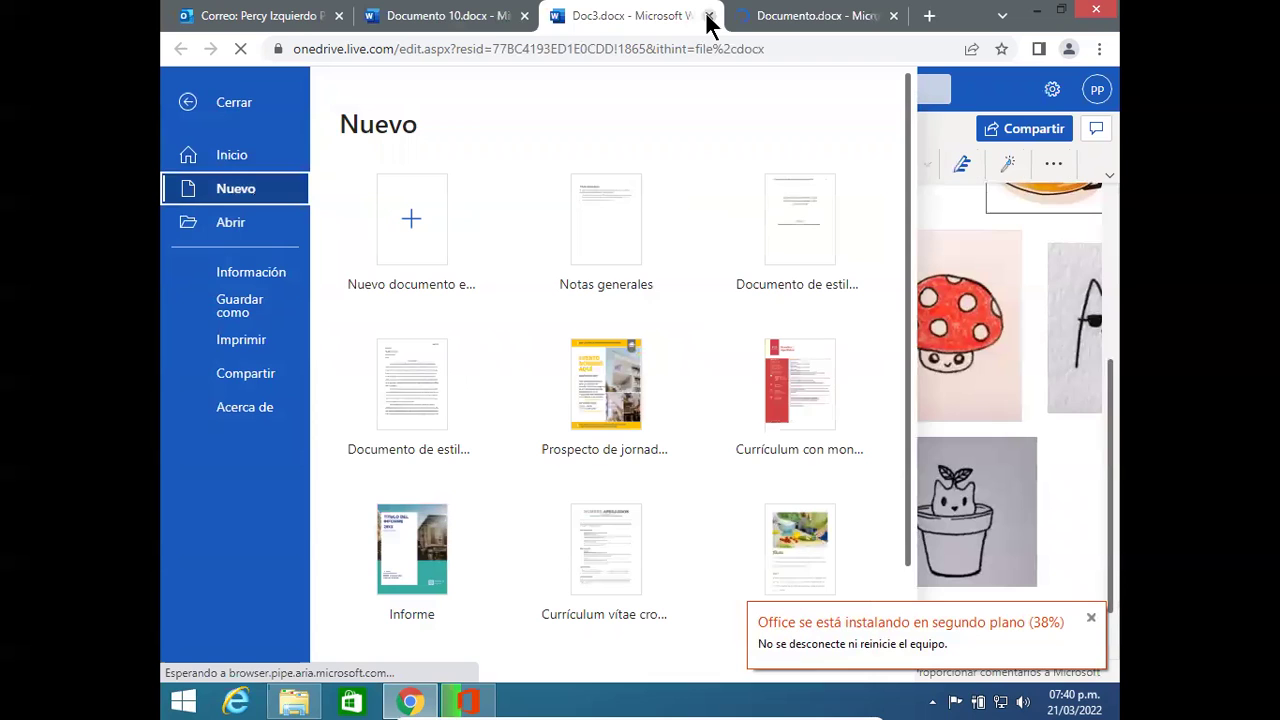
pyautogui.click(778, 24)
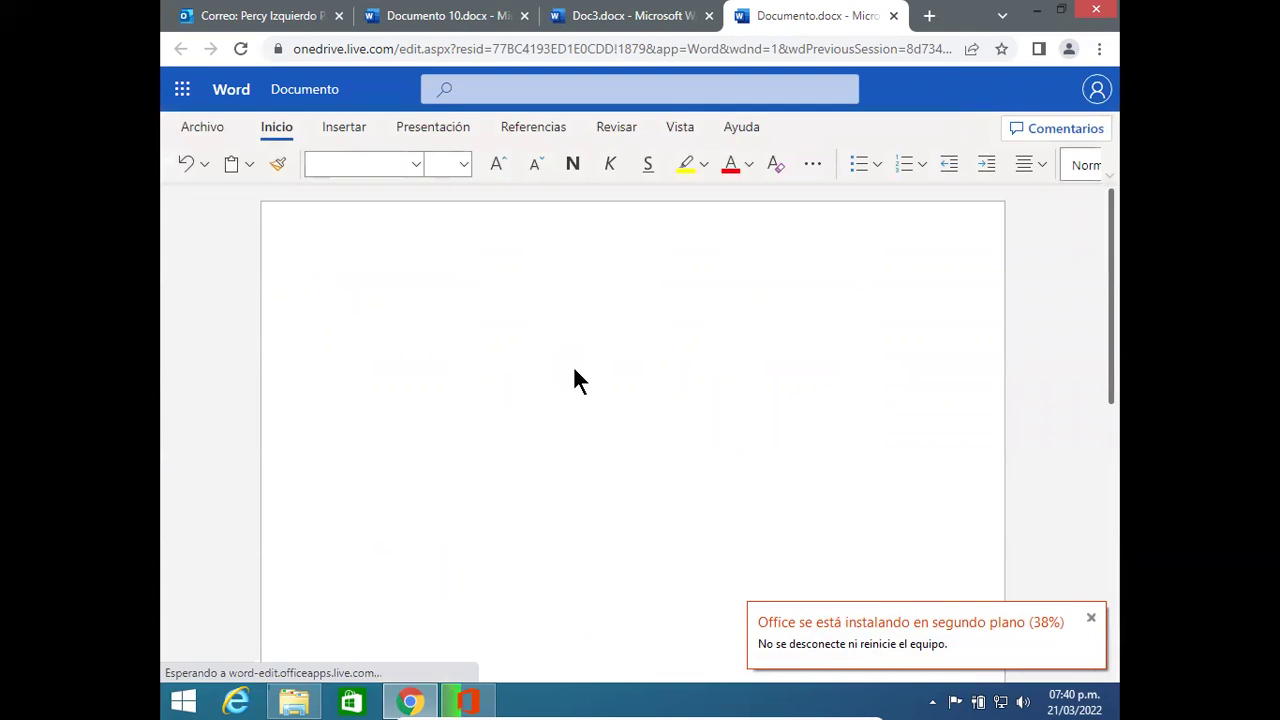
pyautogui.click(708, 16)
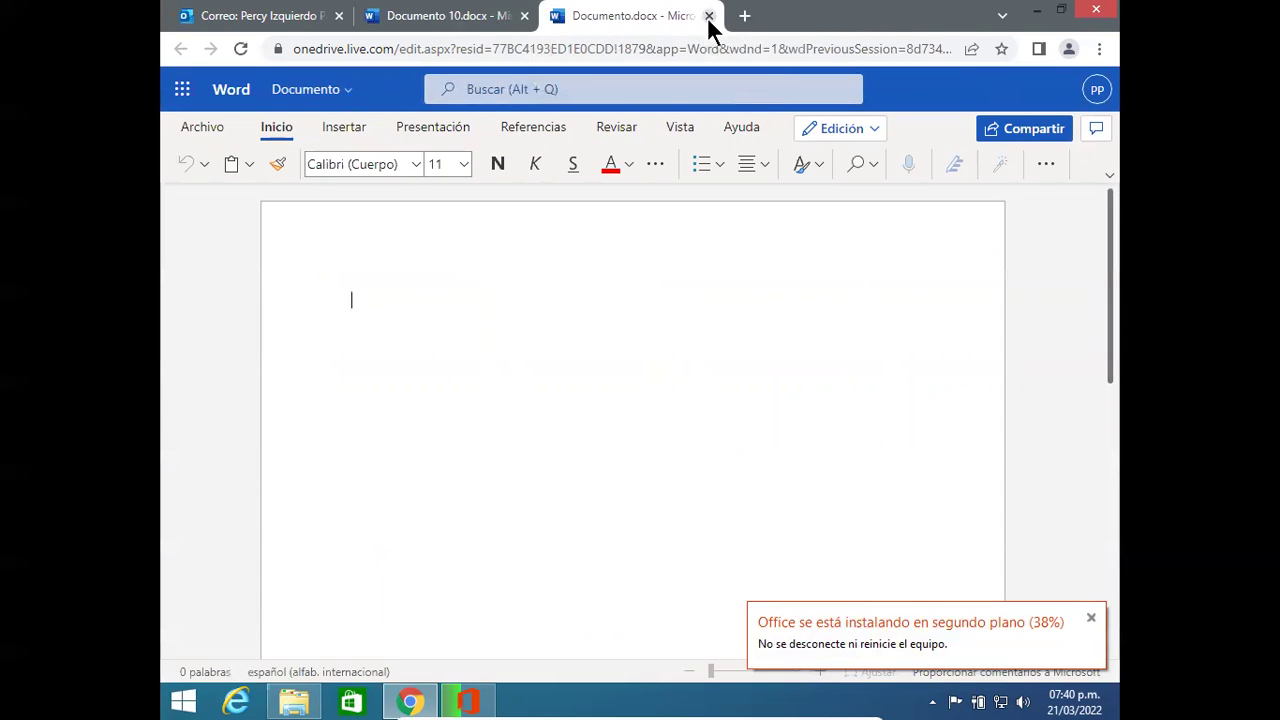
pyautogui.click(183, 95)
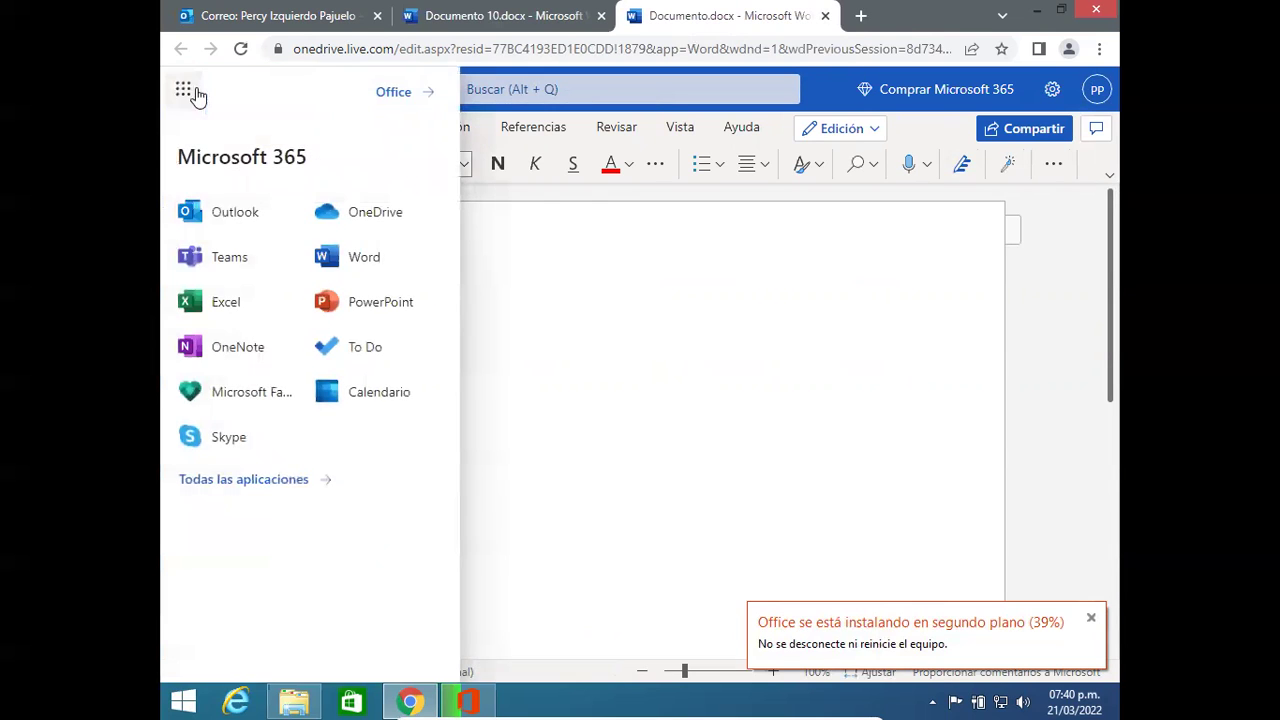
pyautogui.click(232, 303)
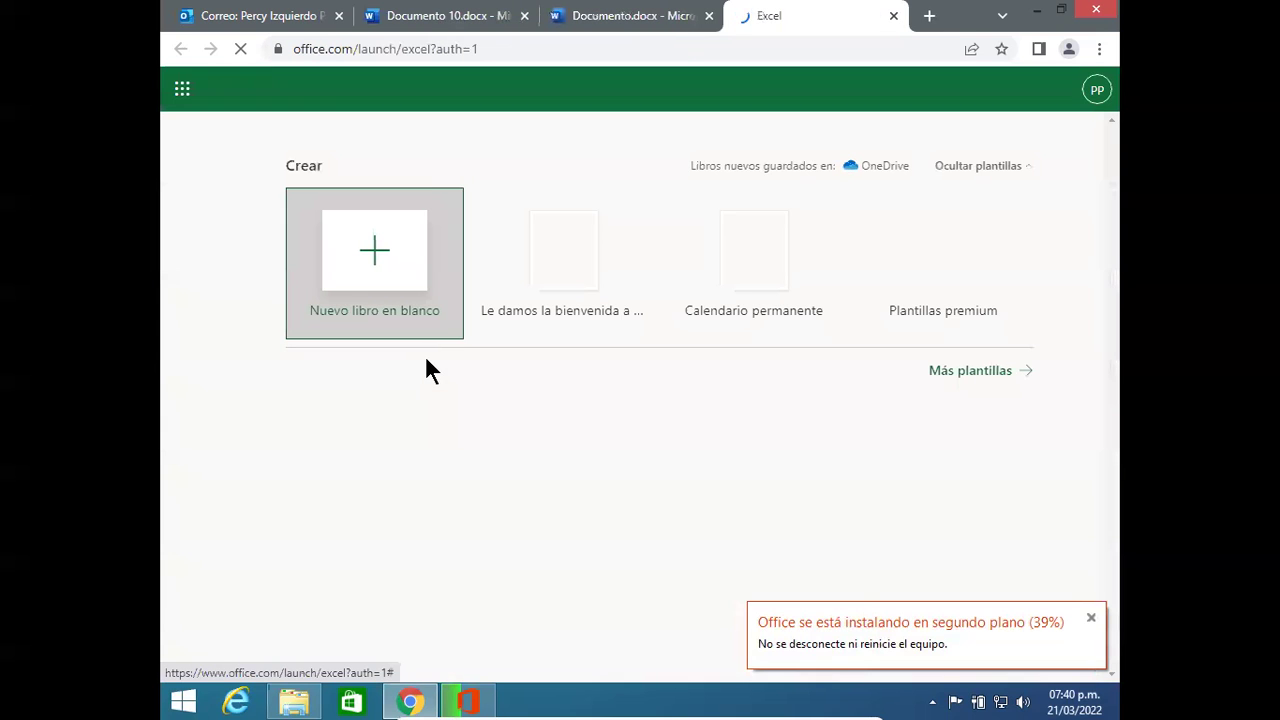
# Step: Open a new blank workbook, Libro.xlsx, from the Nuevo libro en blanco tile
pyautogui.click(386, 262)
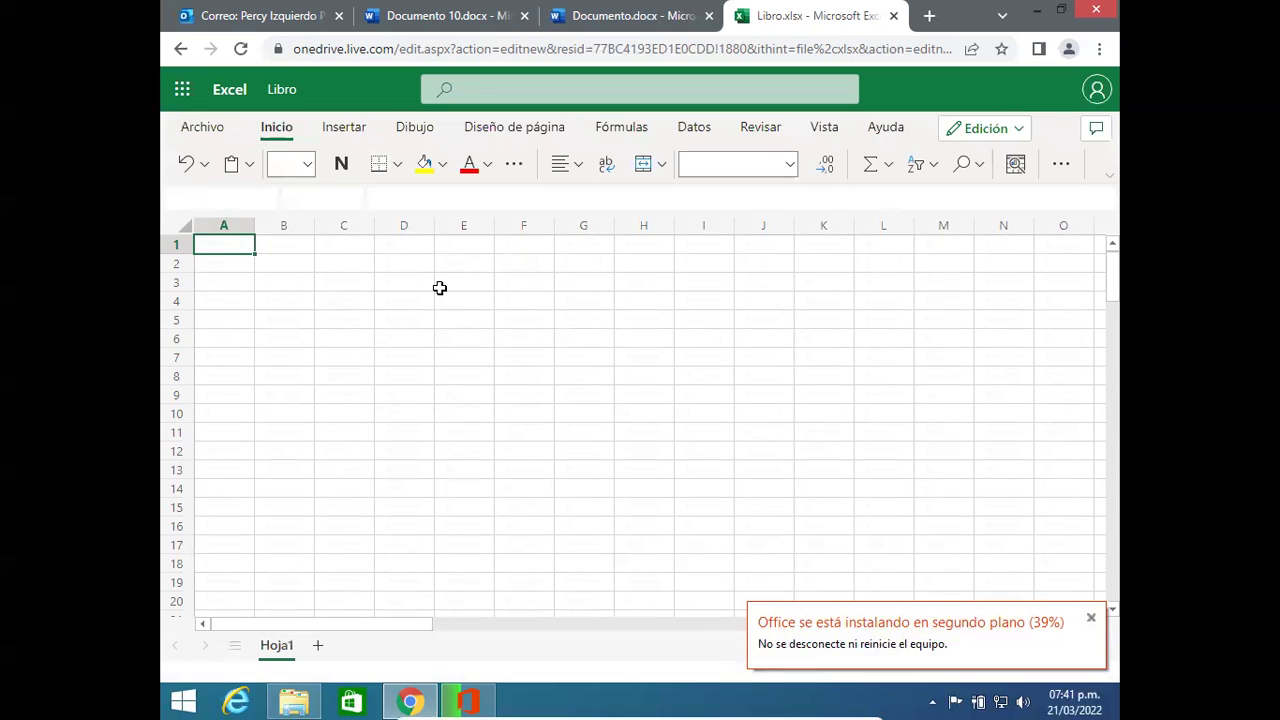
# Step: Enter 150, 120 and 140 in cells D2, D3 and D4
pyautogui.click(440, 288)
pyautogui.click(376, 266)
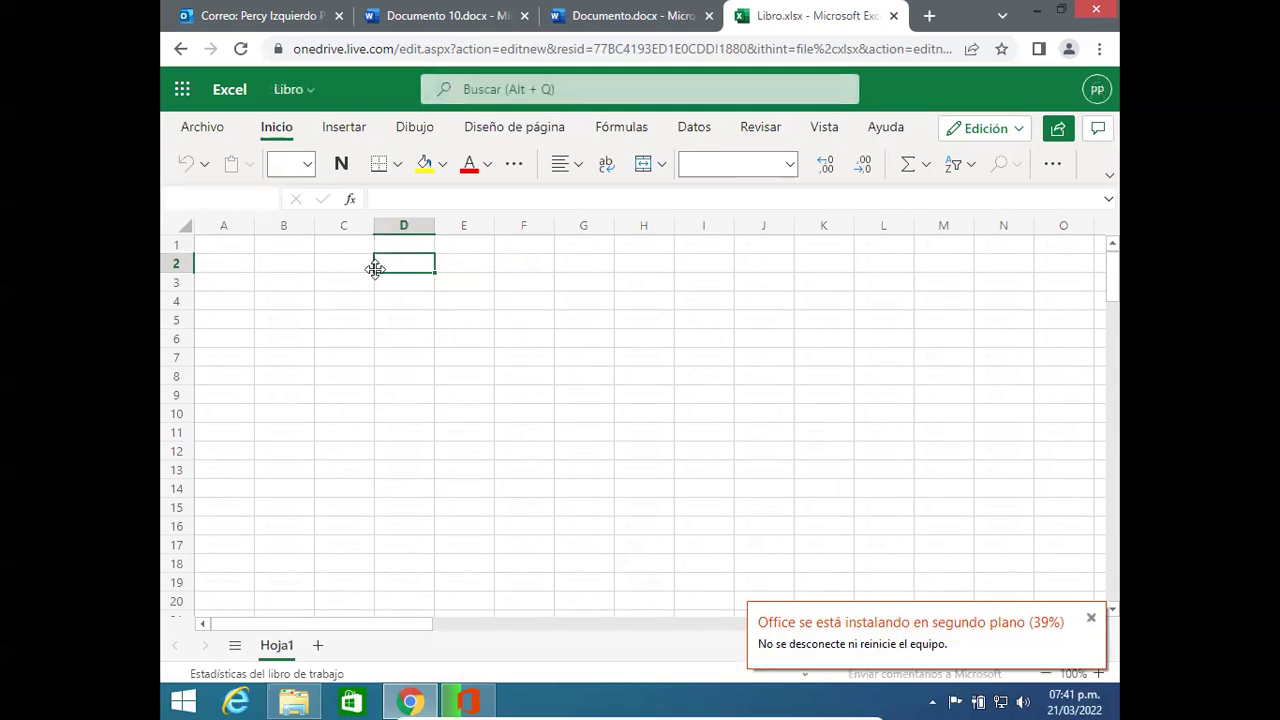
pyautogui.write('150')
pyautogui.press('Return')
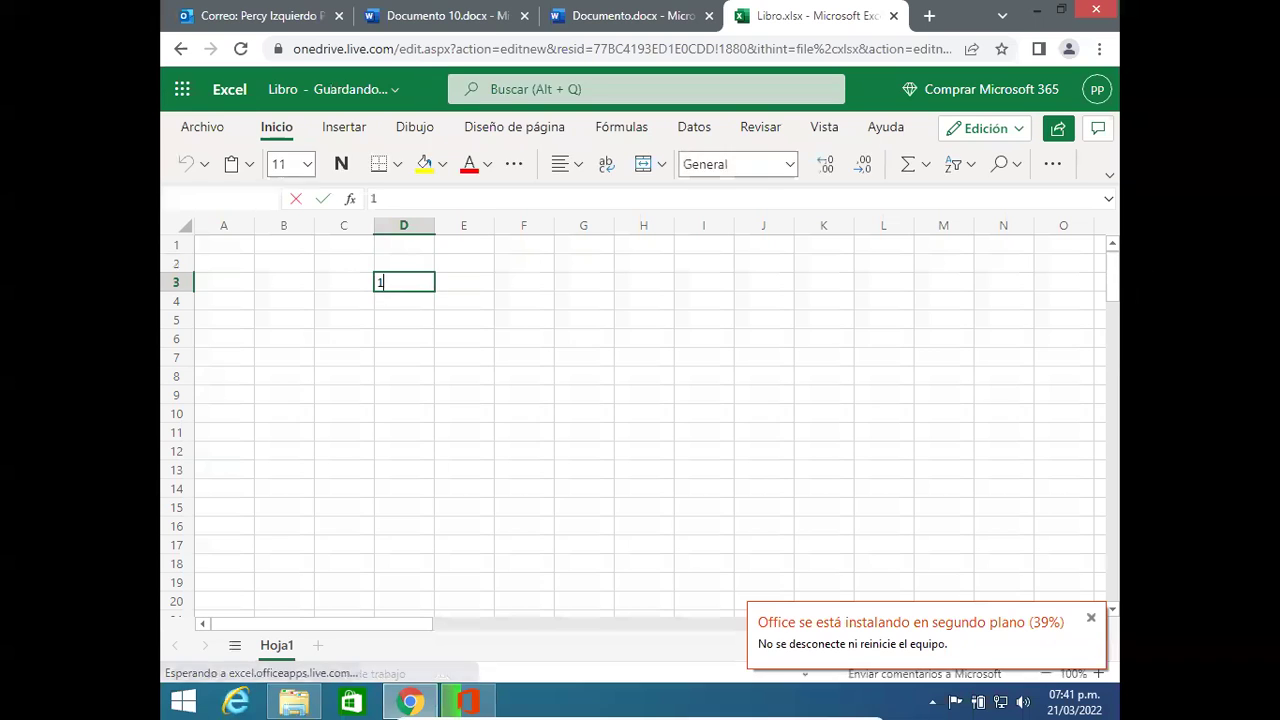
pyautogui.write('120')
pyautogui.press('Return')
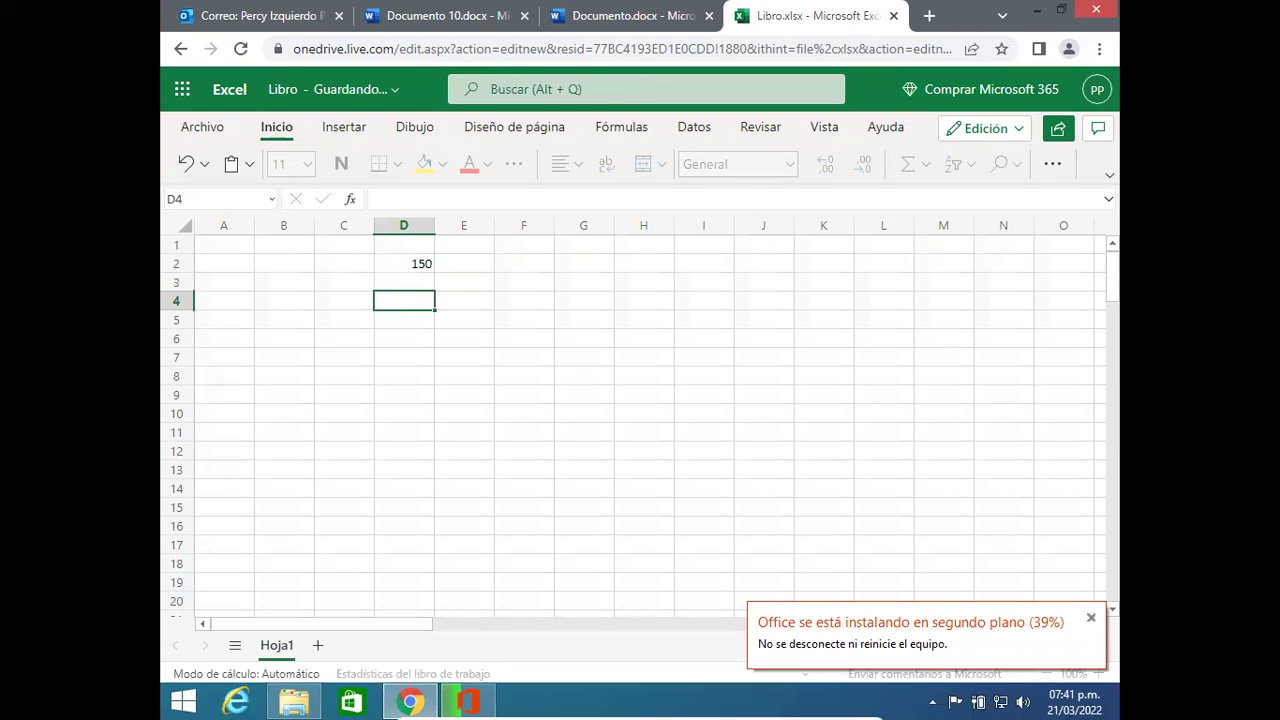
pyautogui.write('140')
pyautogui.press('Return')
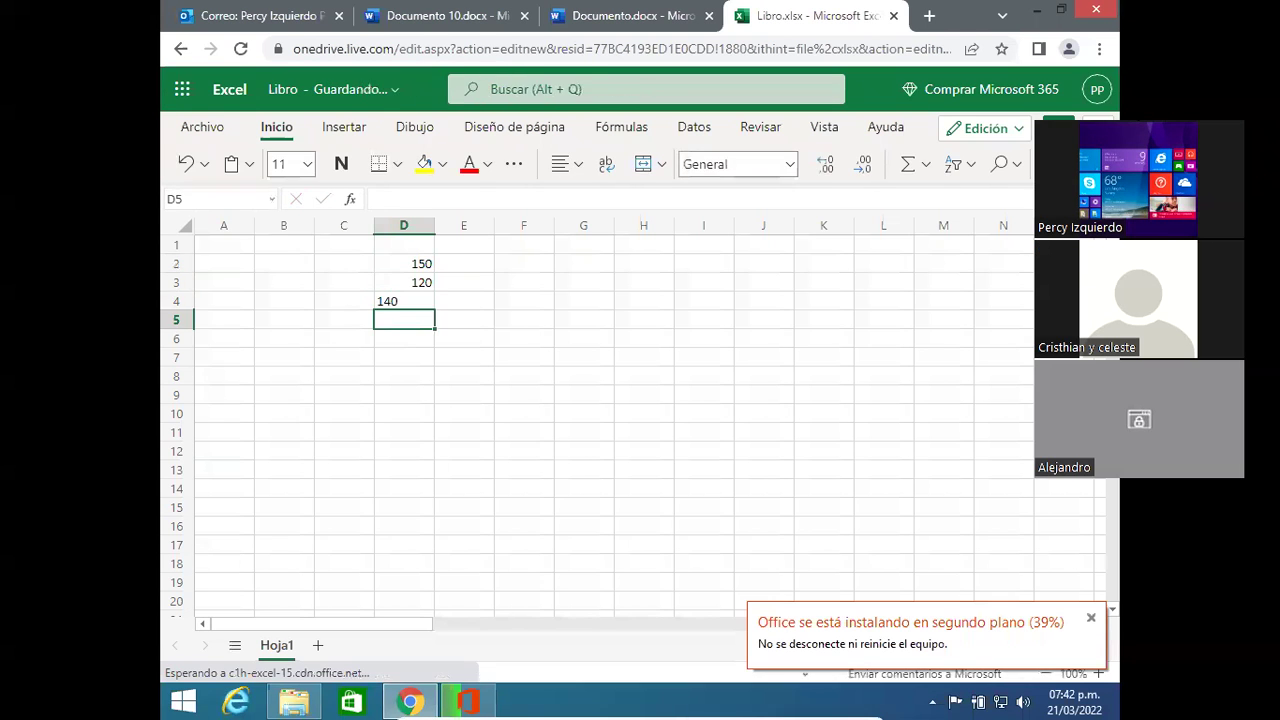
# Step: Put =SUMA(D2:D4) in D5 to total 410, then close Chrome
pyautogui.write('=suma')
pyautogui.press('Tab')
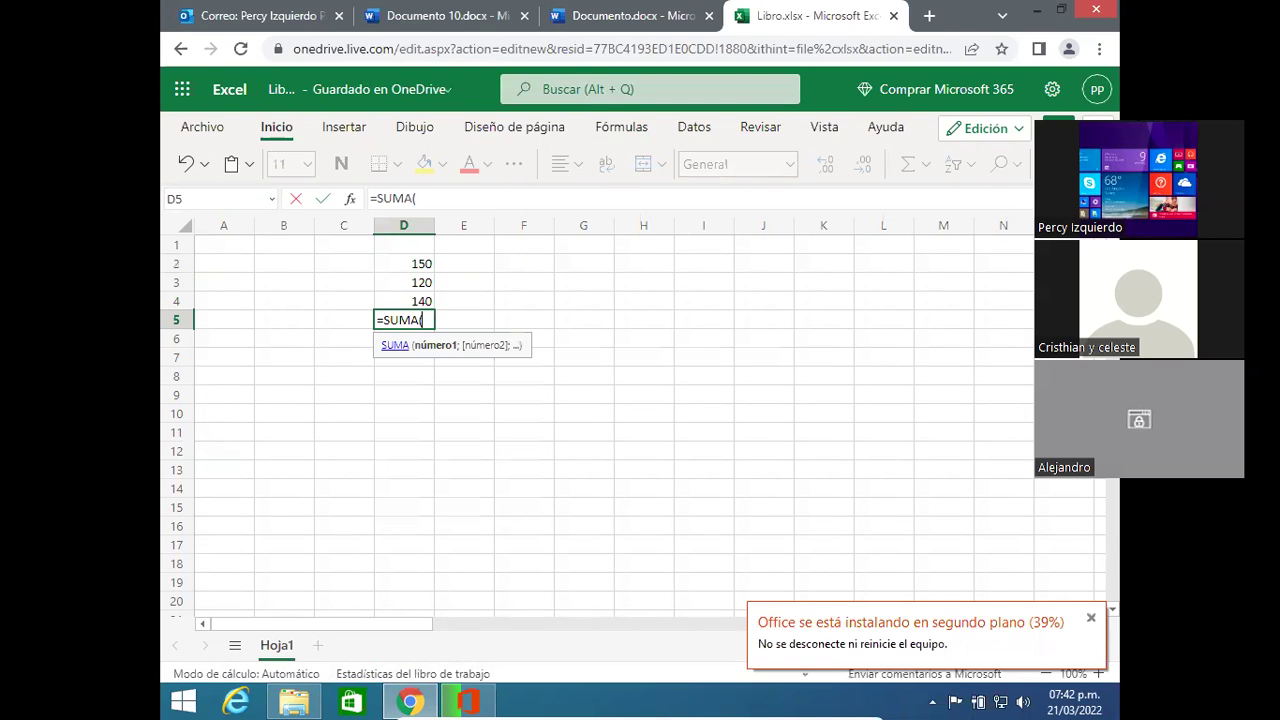
pyautogui.click(420, 265)
pyautogui.moveTo(420, 265); pyautogui.dragTo(420, 300)
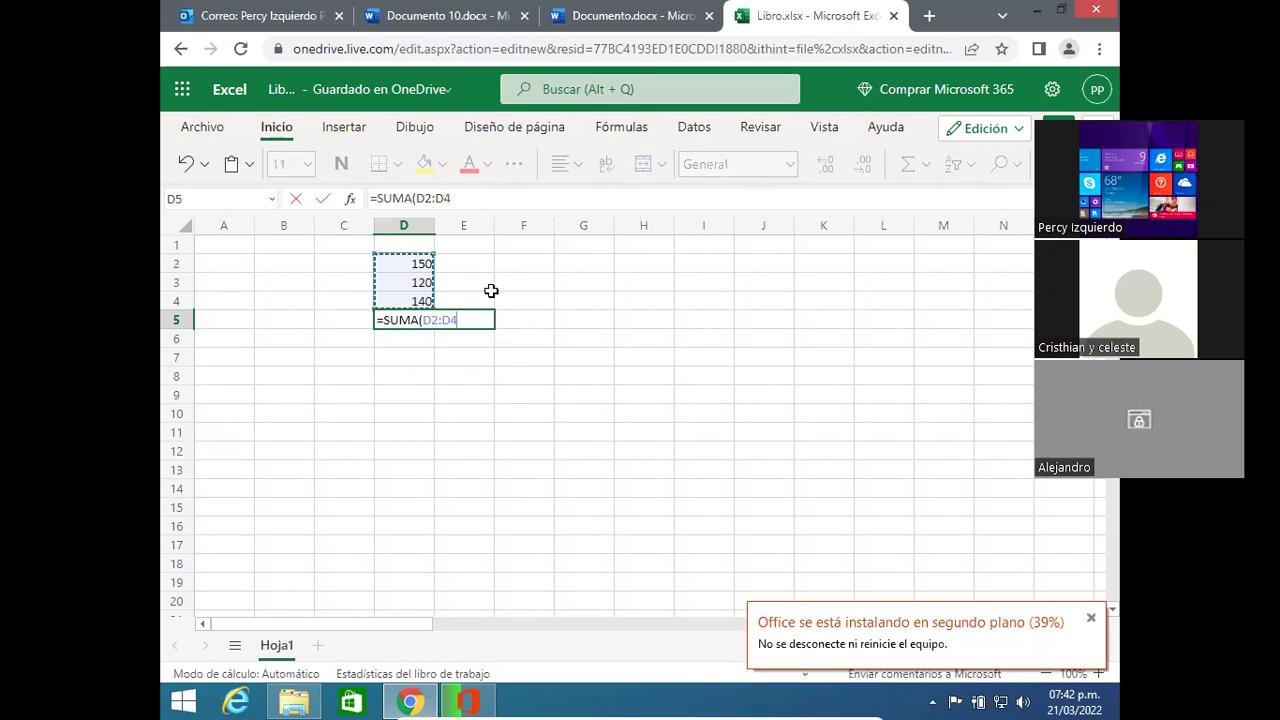
pyautogui.press('Return')
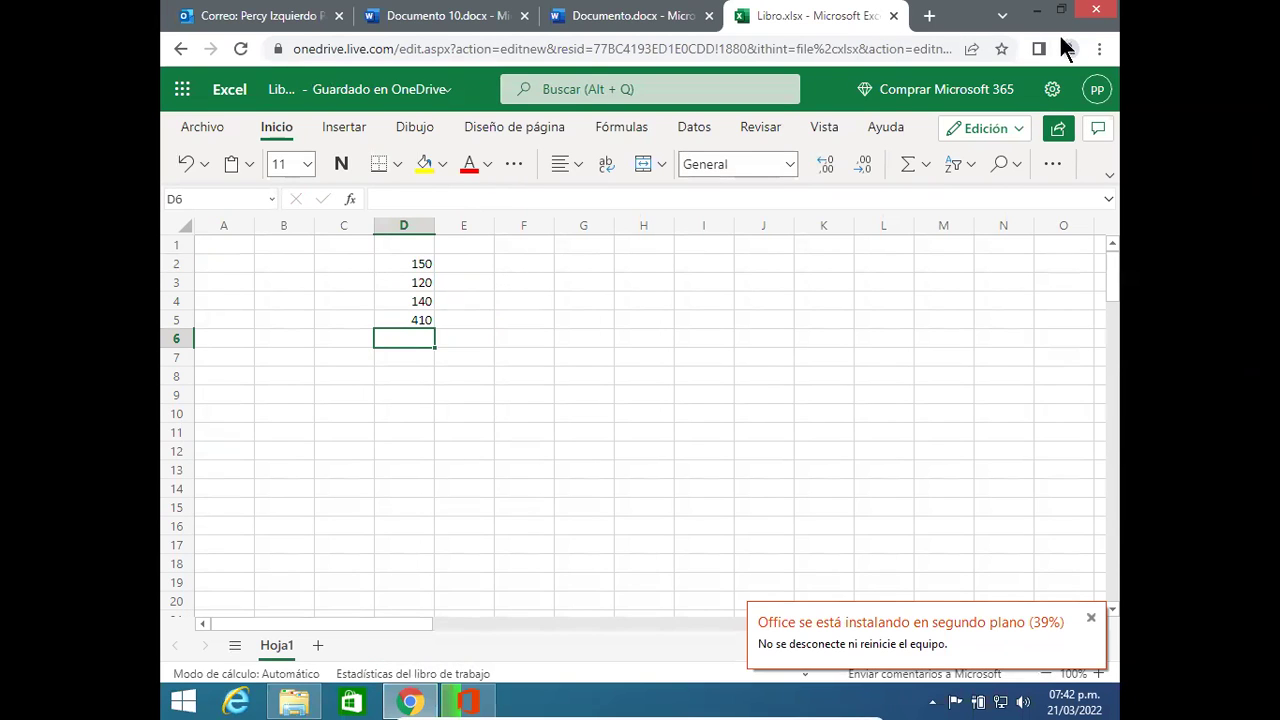
pyautogui.click(1097, 12)
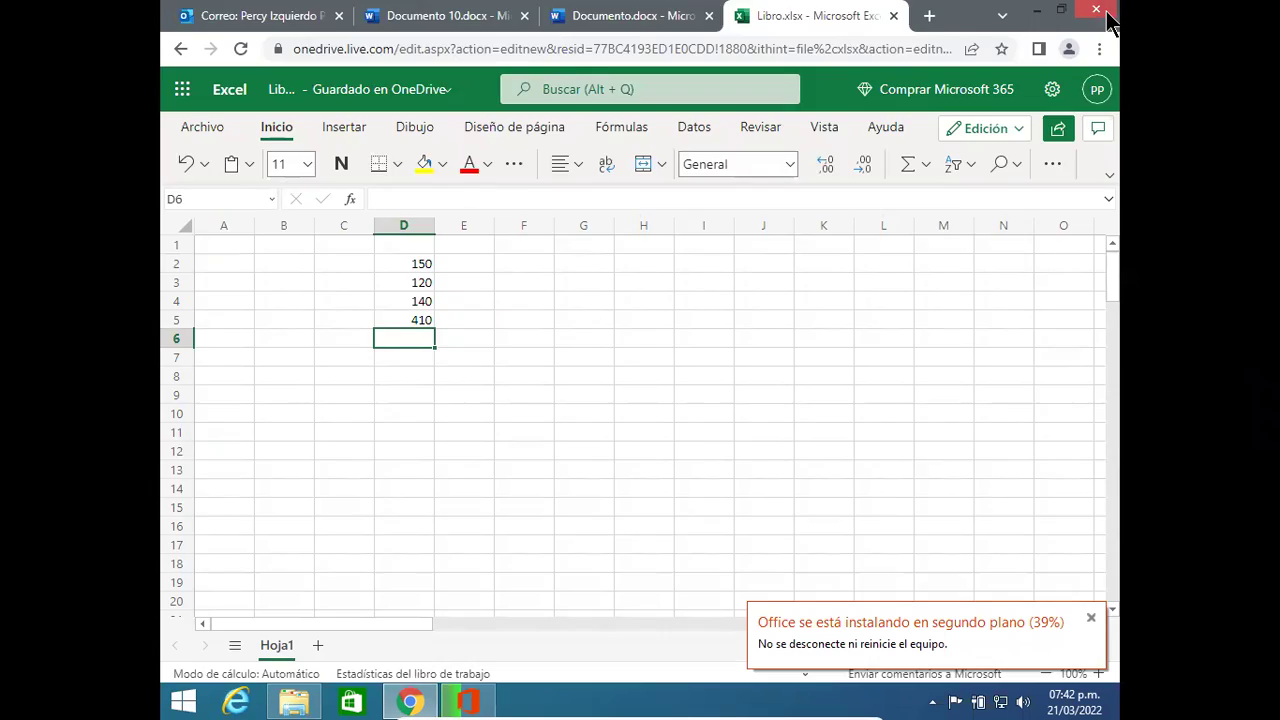